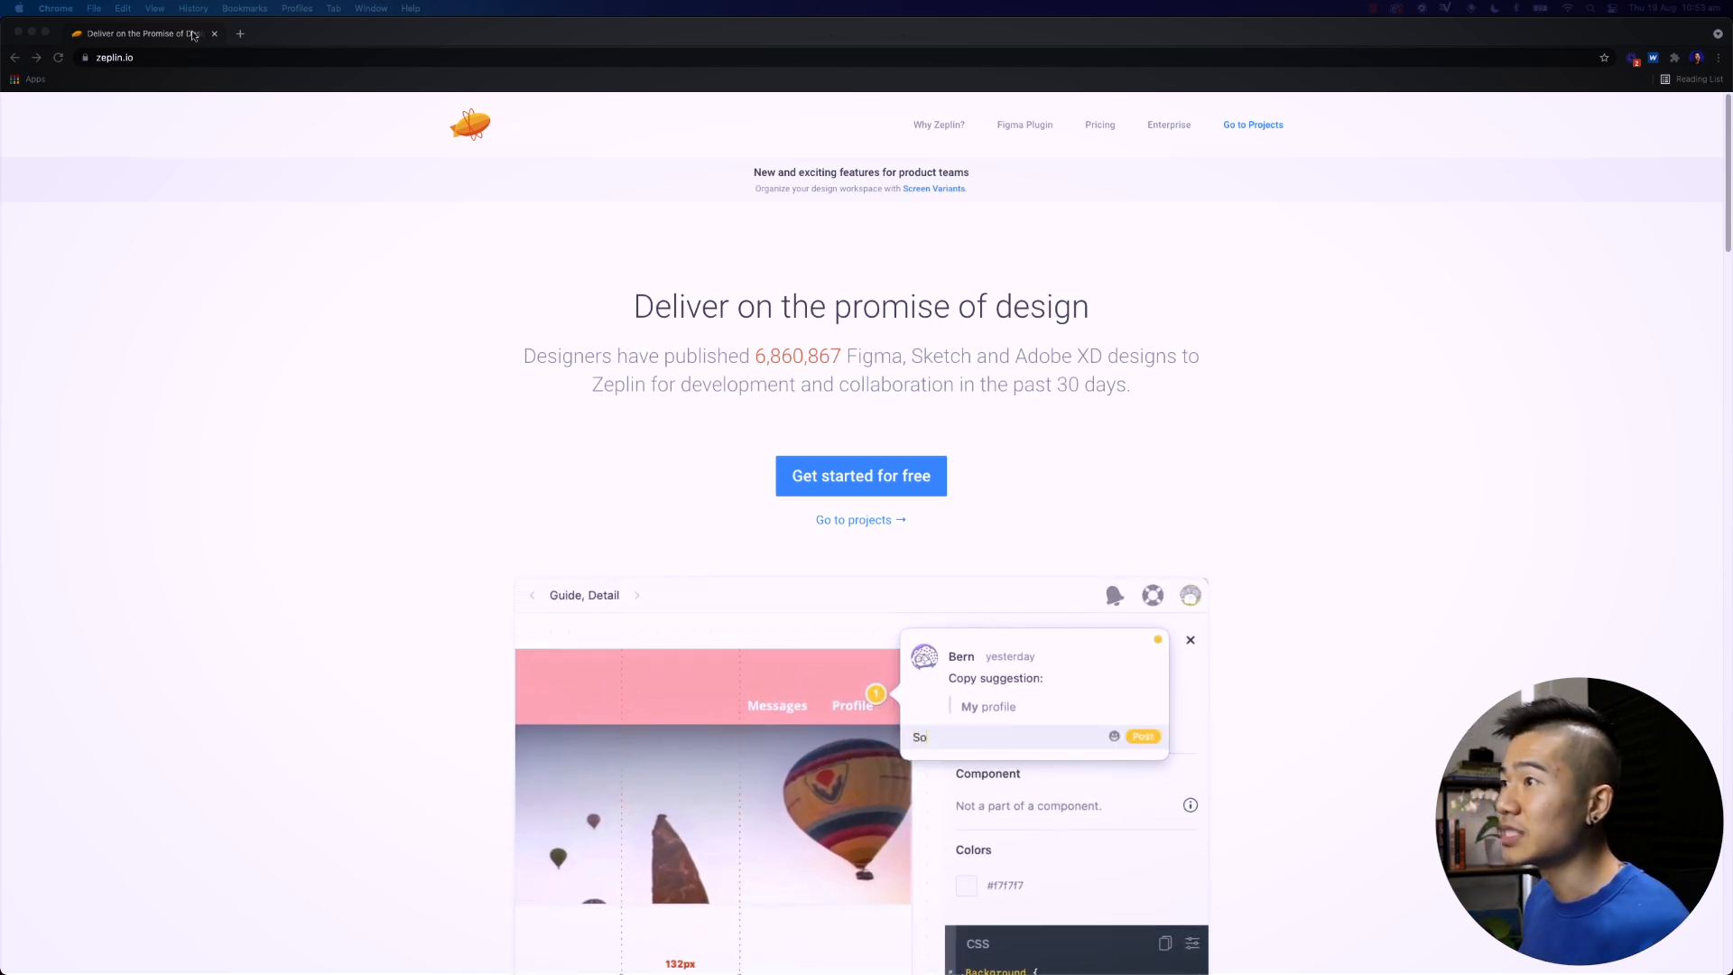
Step: Review the Zeplin homepage's headline, product preview and list of teams using it
{"action": "left_click", "coordinate": [282, 273]}
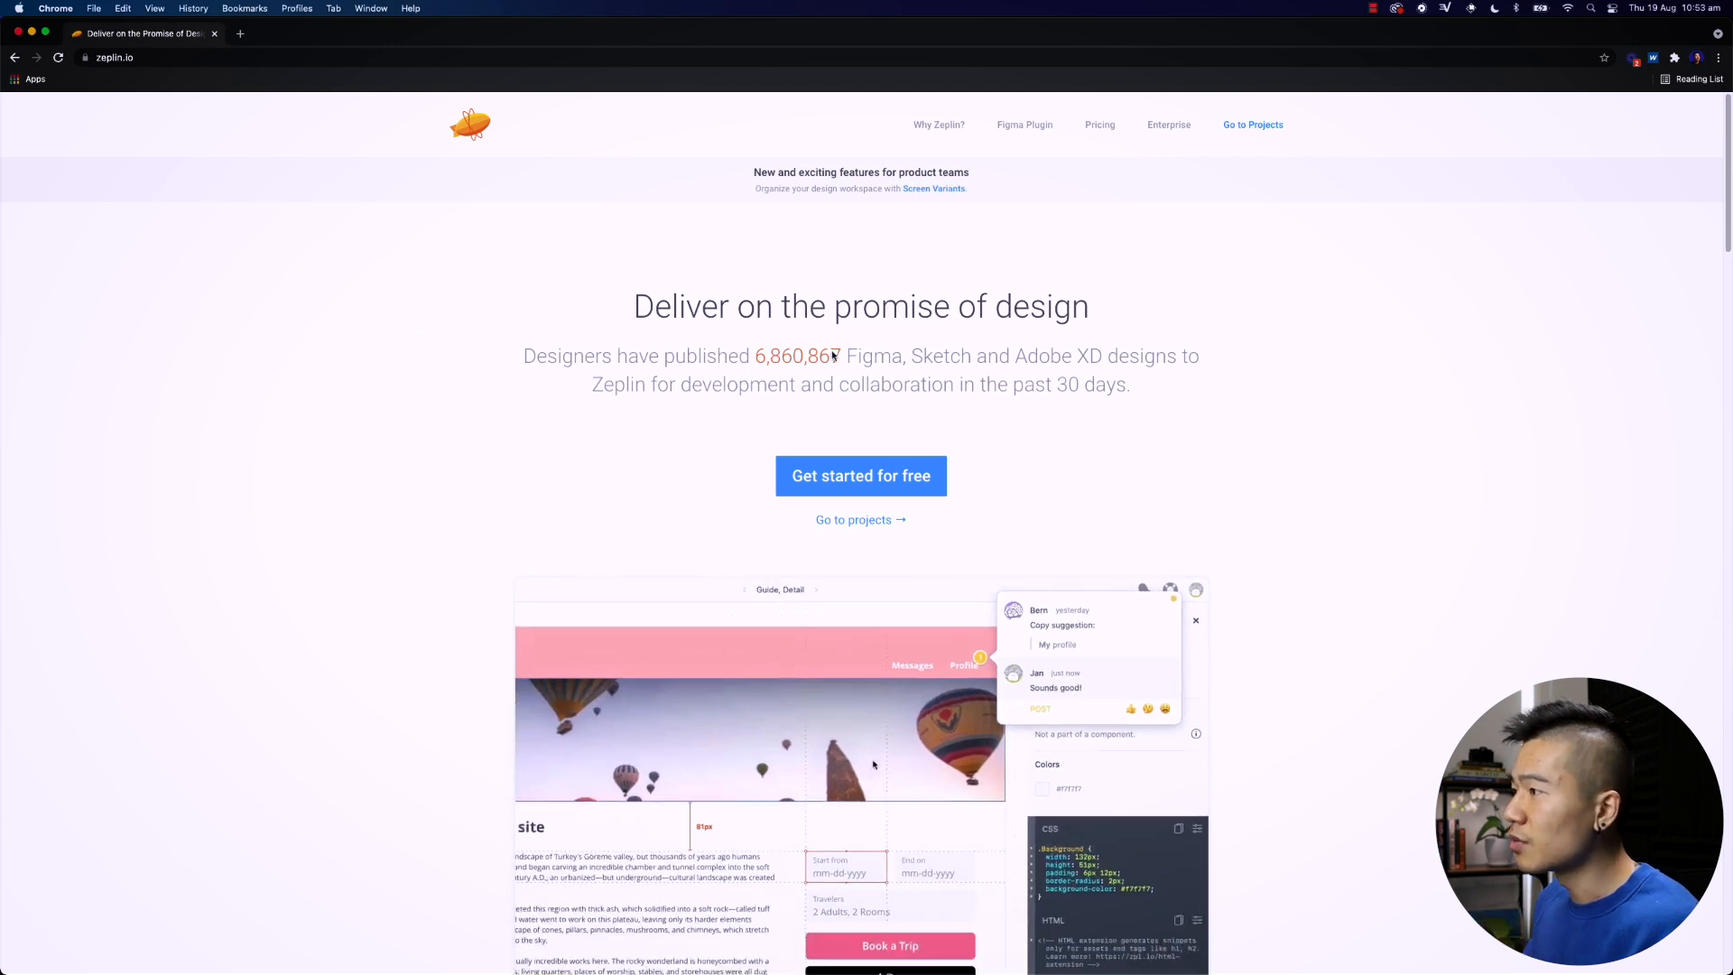
{"action": "left_click_drag", "start_coordinate": [1011, 385], "coordinate": [1128, 386]}
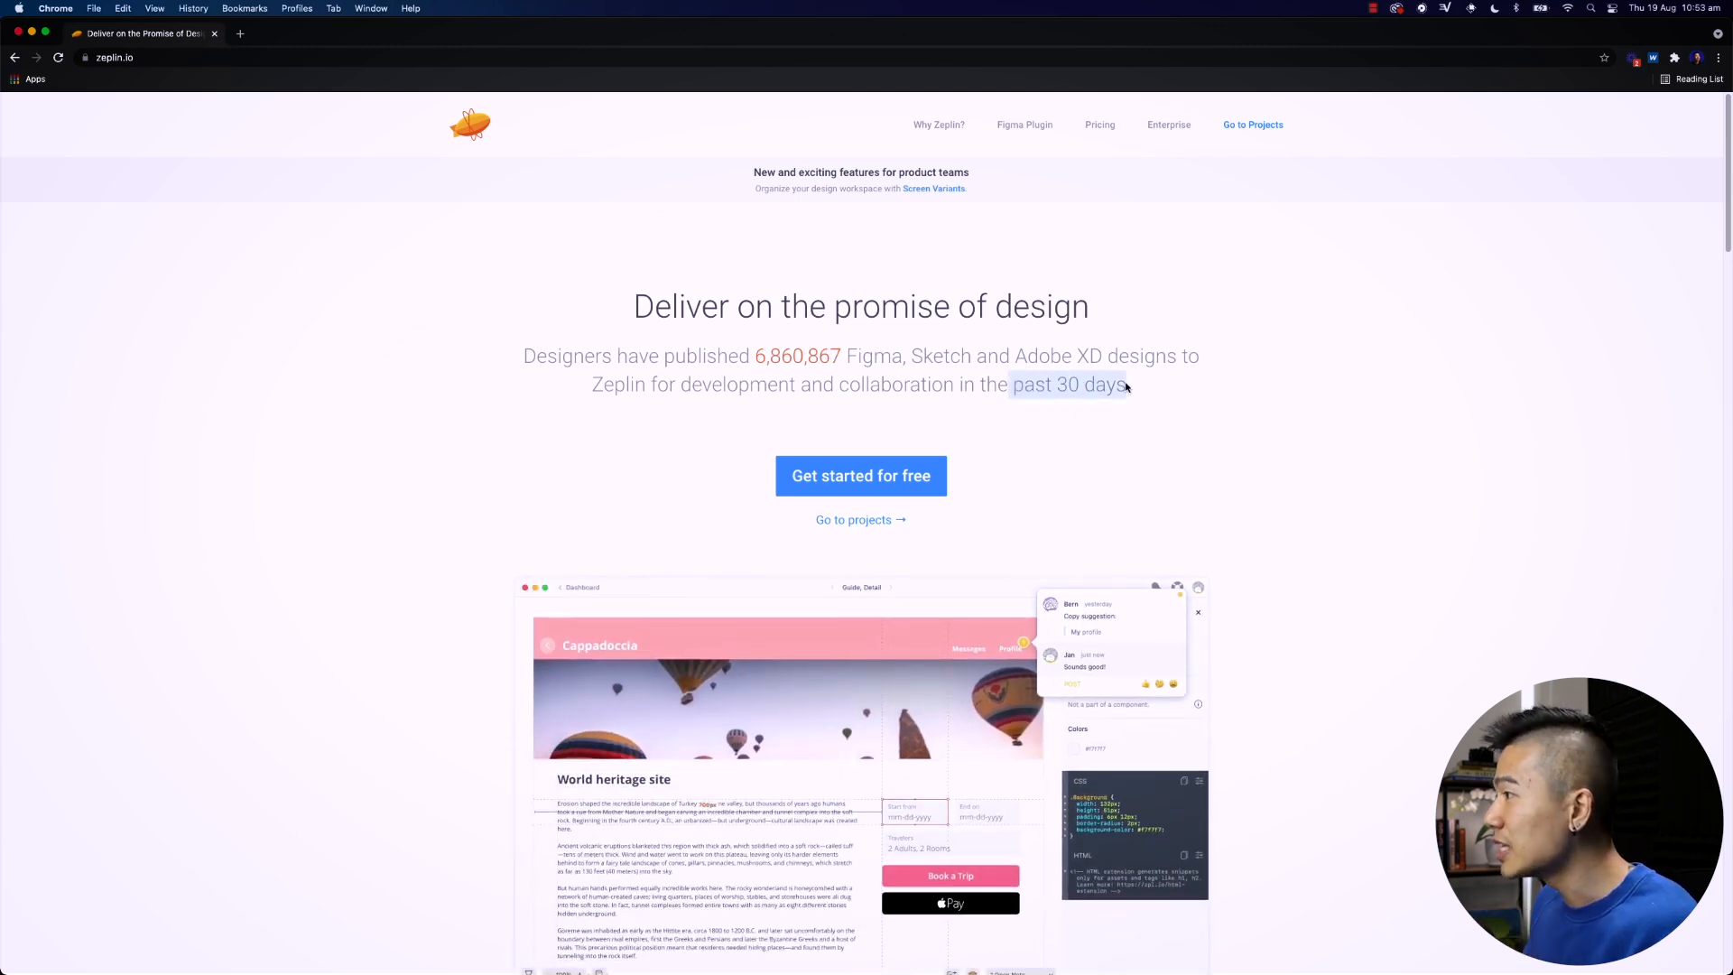
{"action": "left_click", "coordinate": [752, 359]}
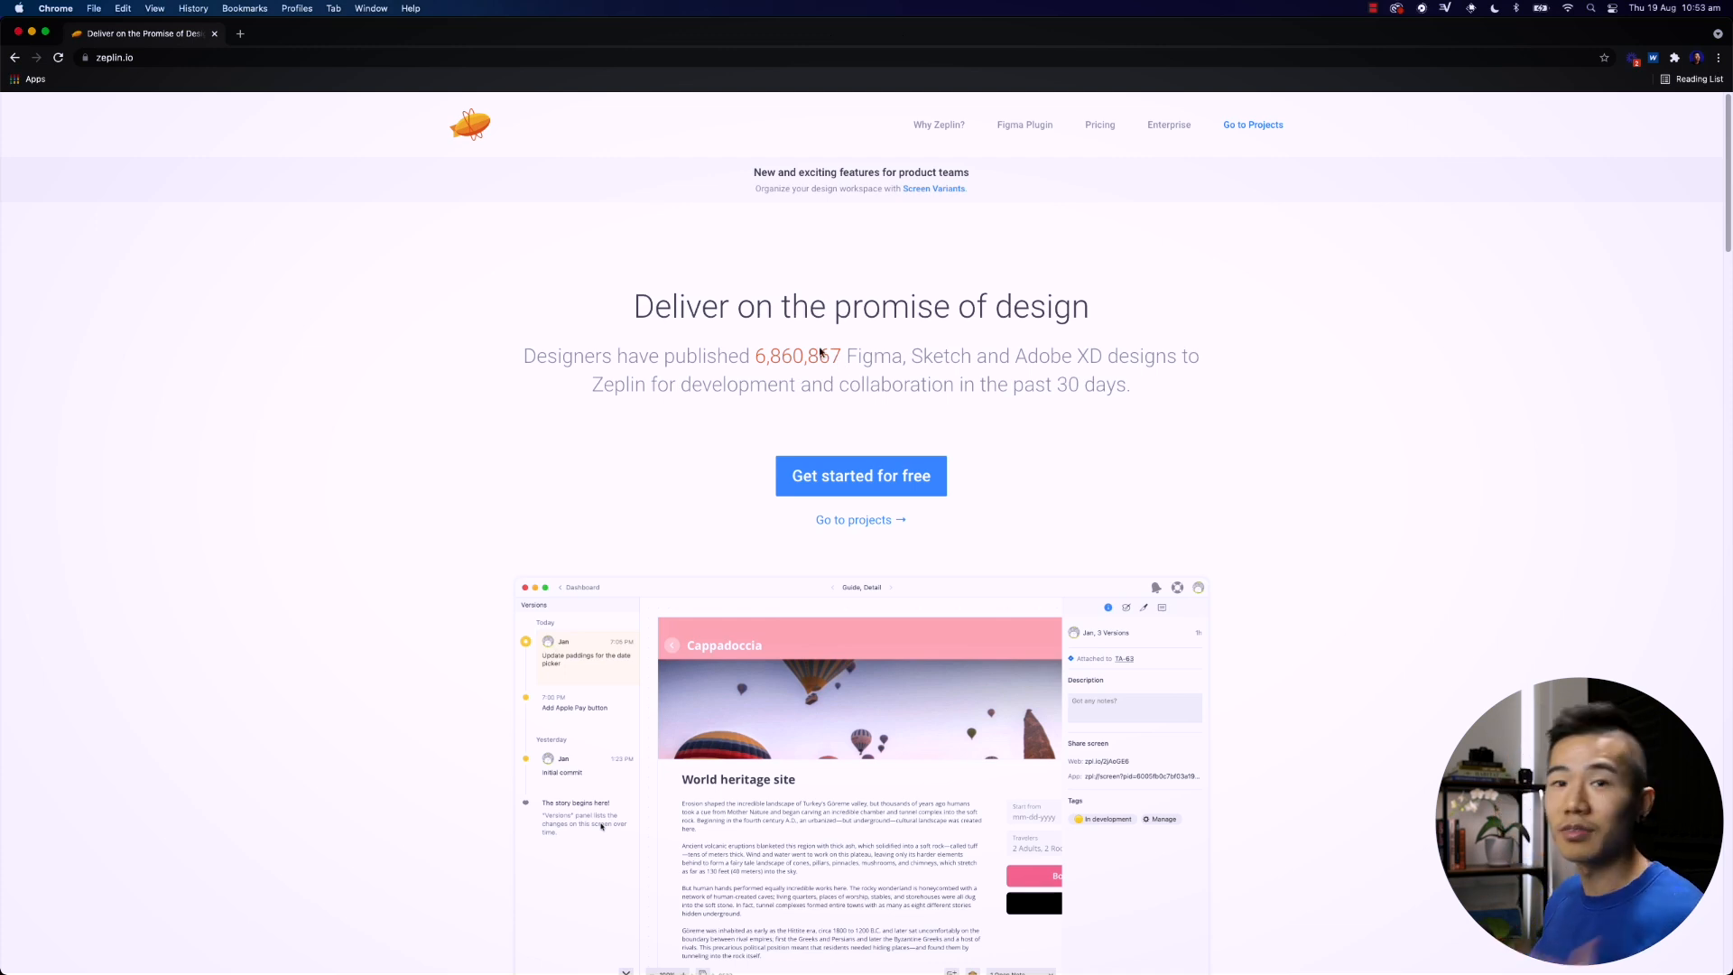
{"action": "scroll", "coordinate": [809, 360], "scroll_direction": "down", "scroll_amount": 5}
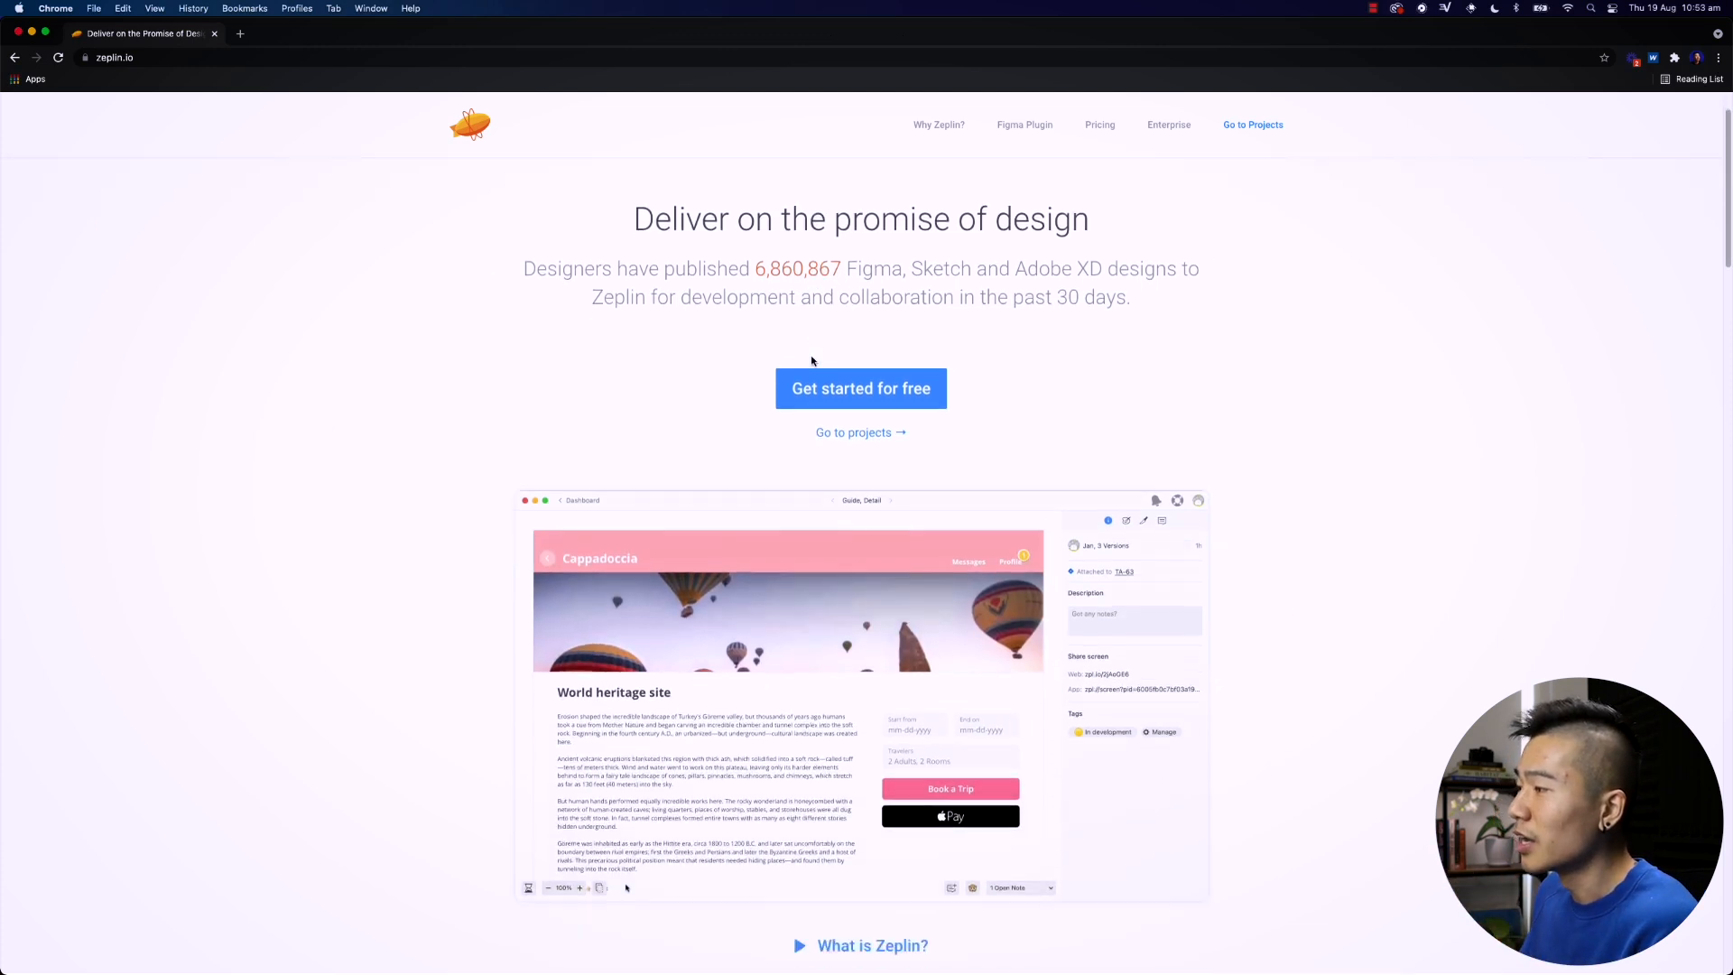
{"action": "scroll", "coordinate": [779, 392], "scroll_direction": "down", "scroll_amount": 5}
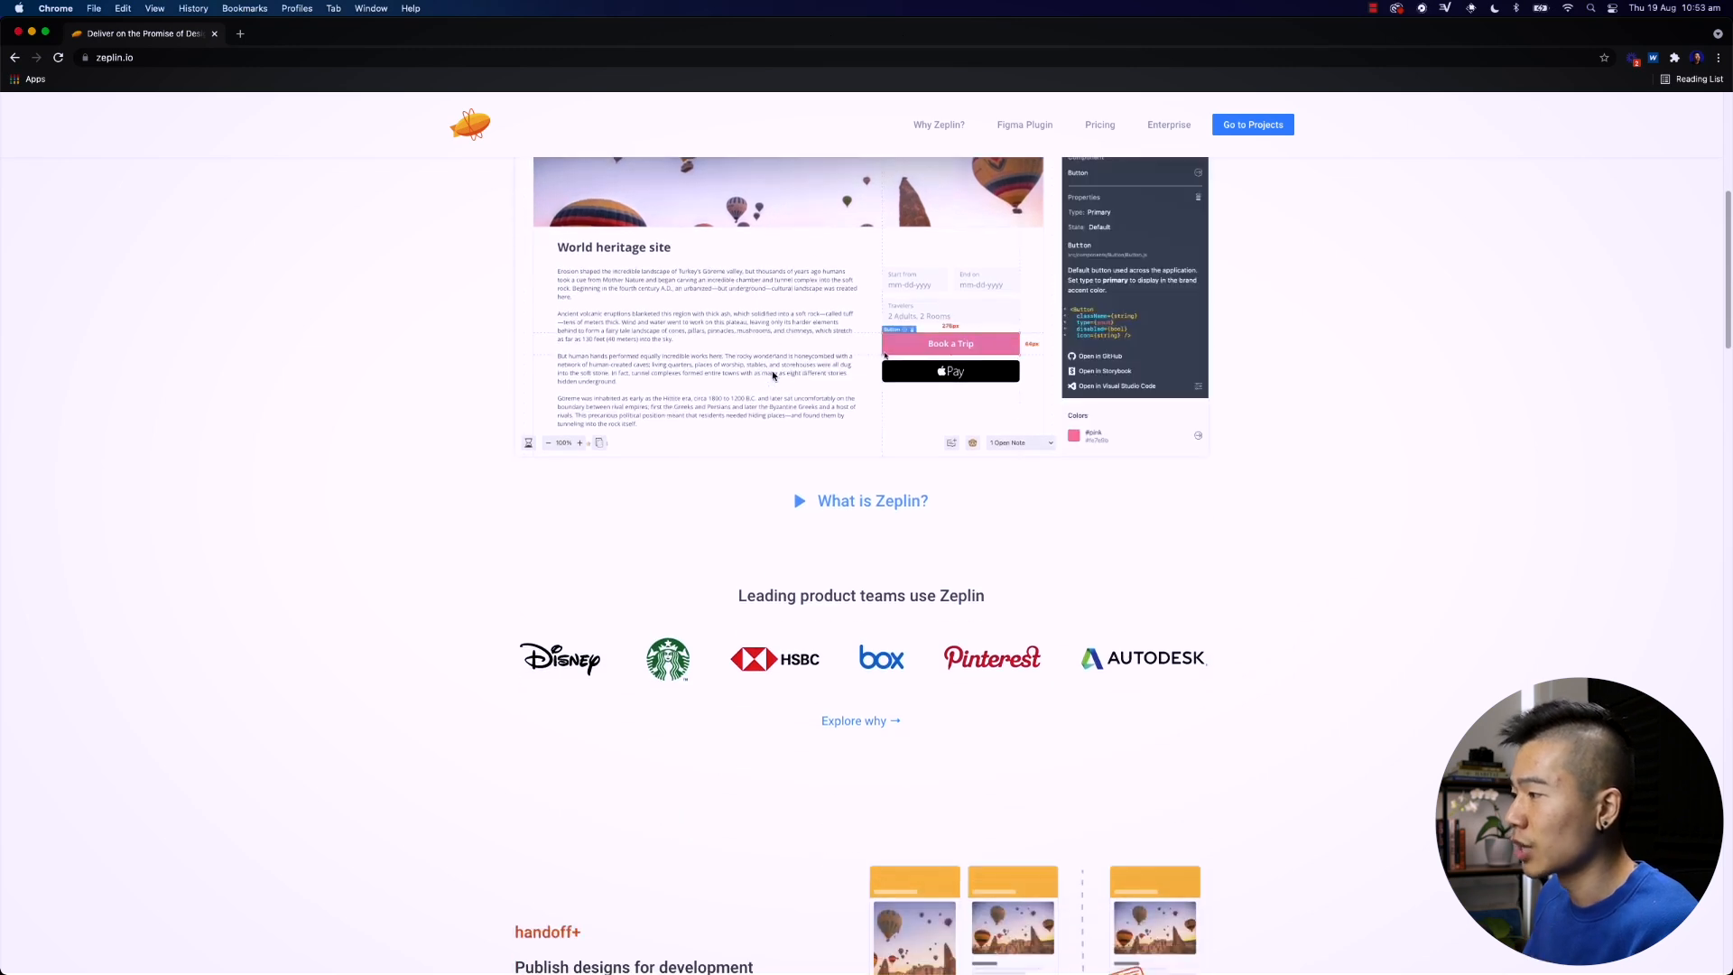
{"action": "scroll", "coordinate": [772, 373], "scroll_direction": "up", "scroll_amount": 10}
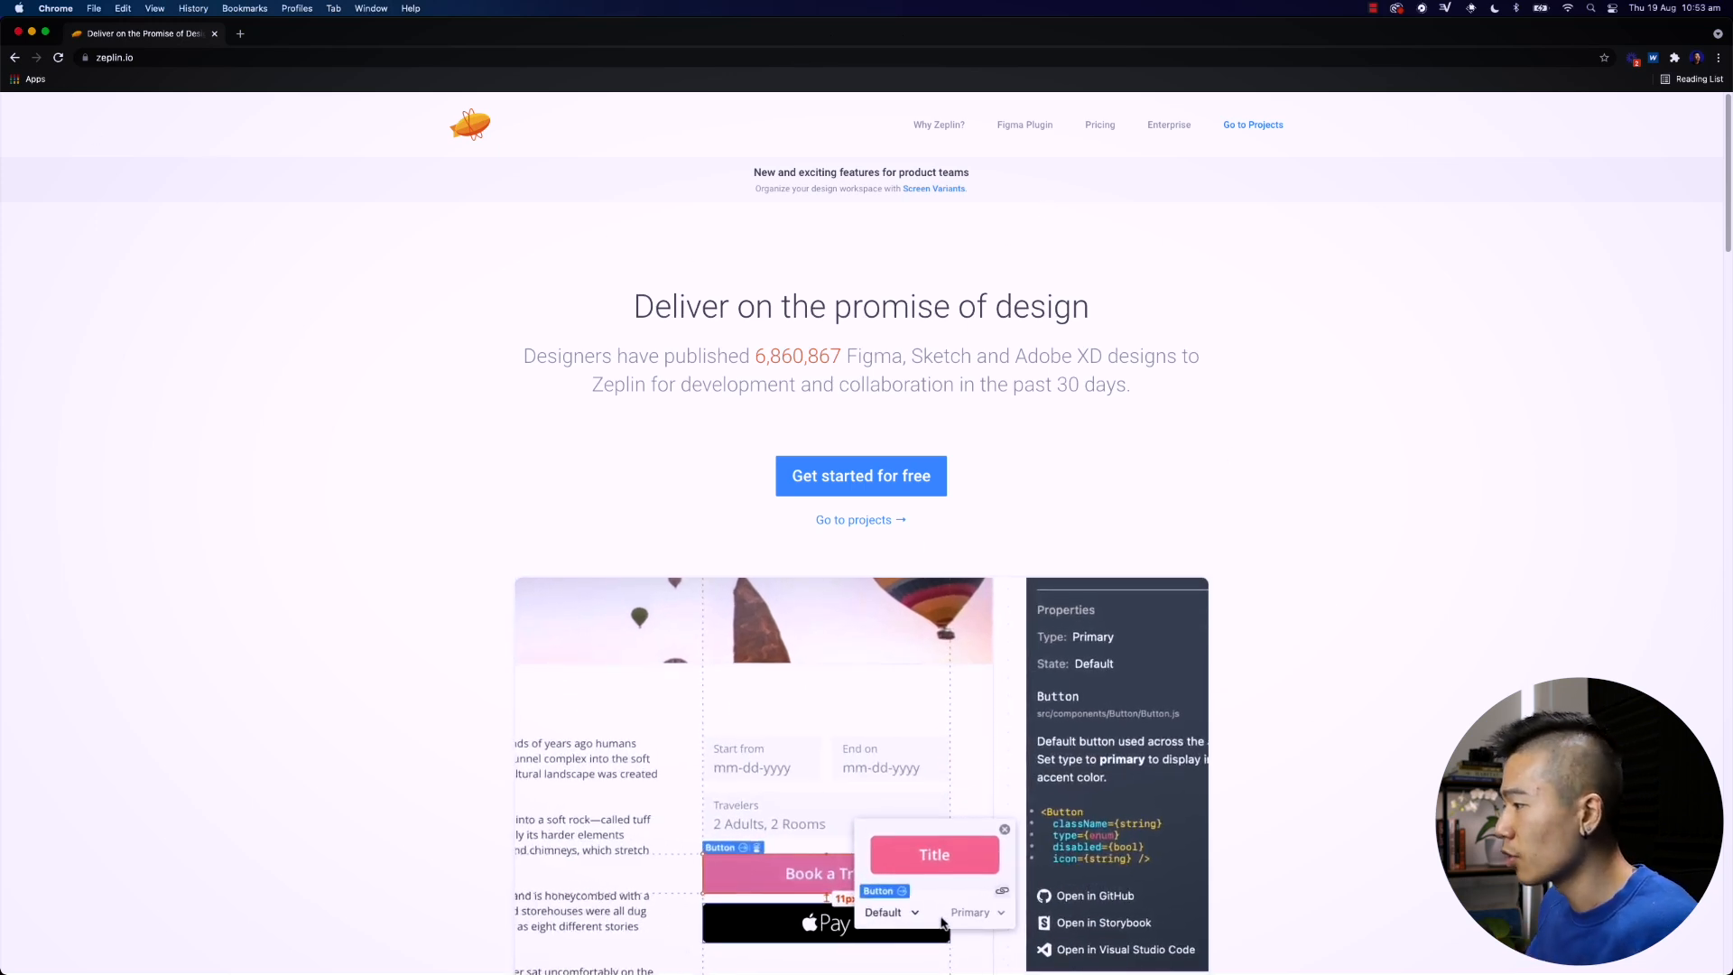
Step: Switch to Figma and look over the BlueStock Design System and BlueStock Project files
{"action": "mouse_move", "coordinate": [1108, 958]}
{"action": "left_click", "coordinate": [1045, 957]}
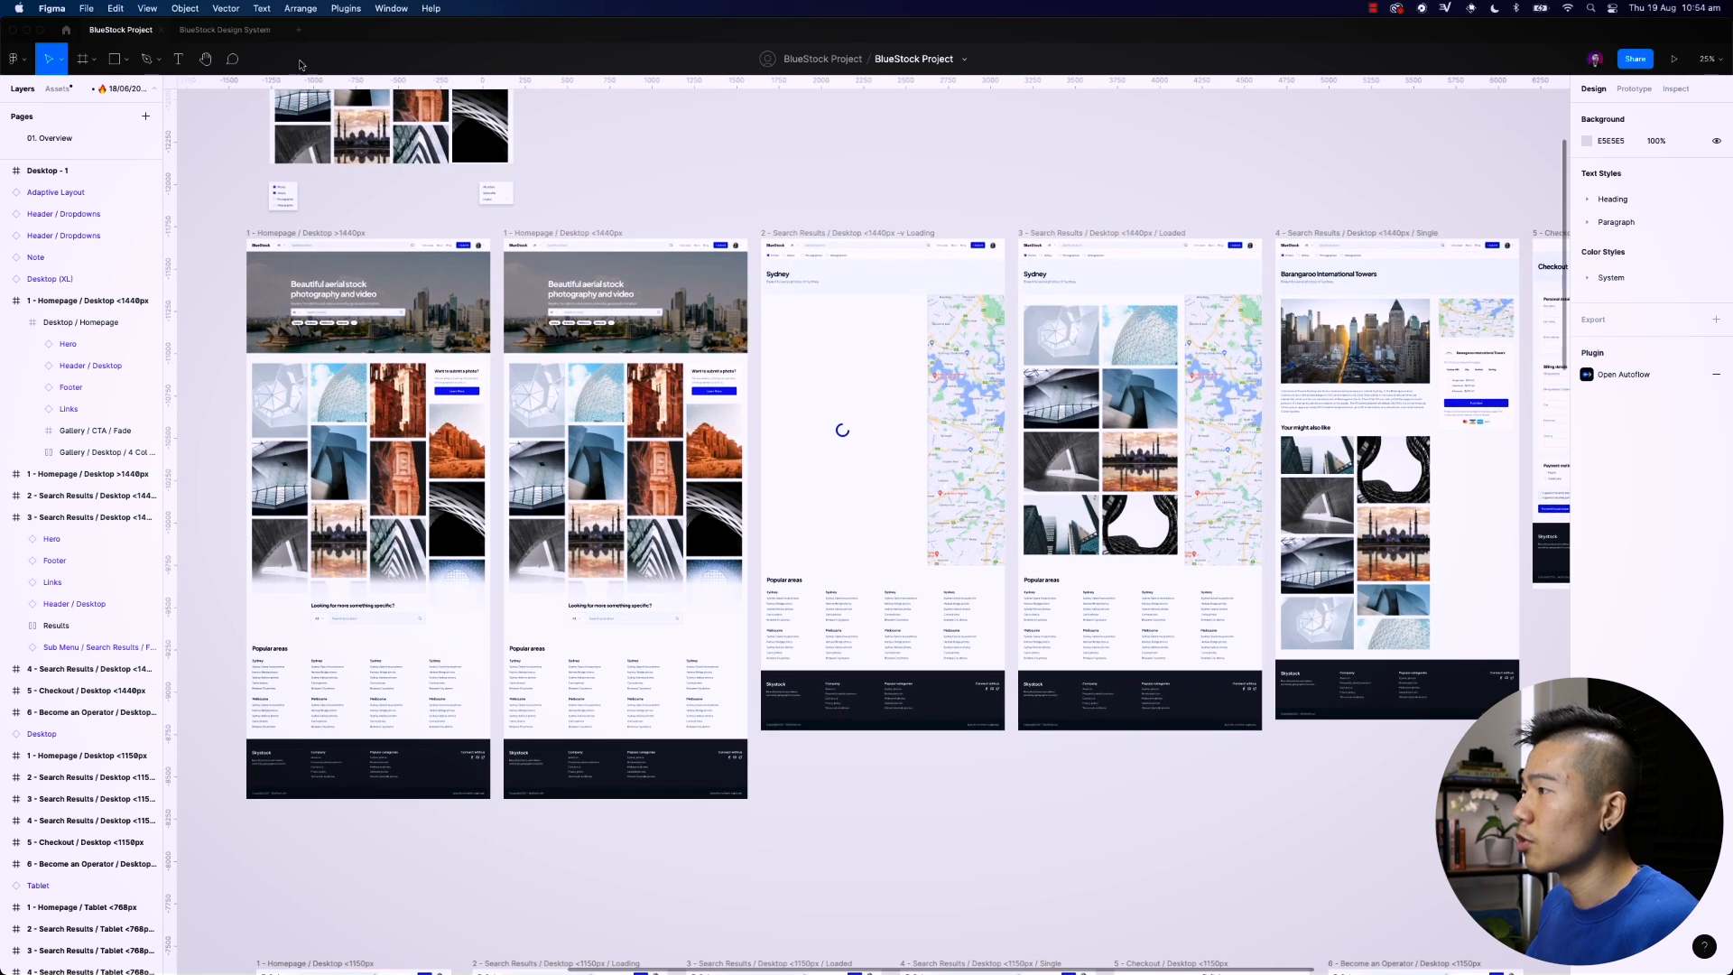
{"action": "mouse_move", "coordinate": [959, 940]}
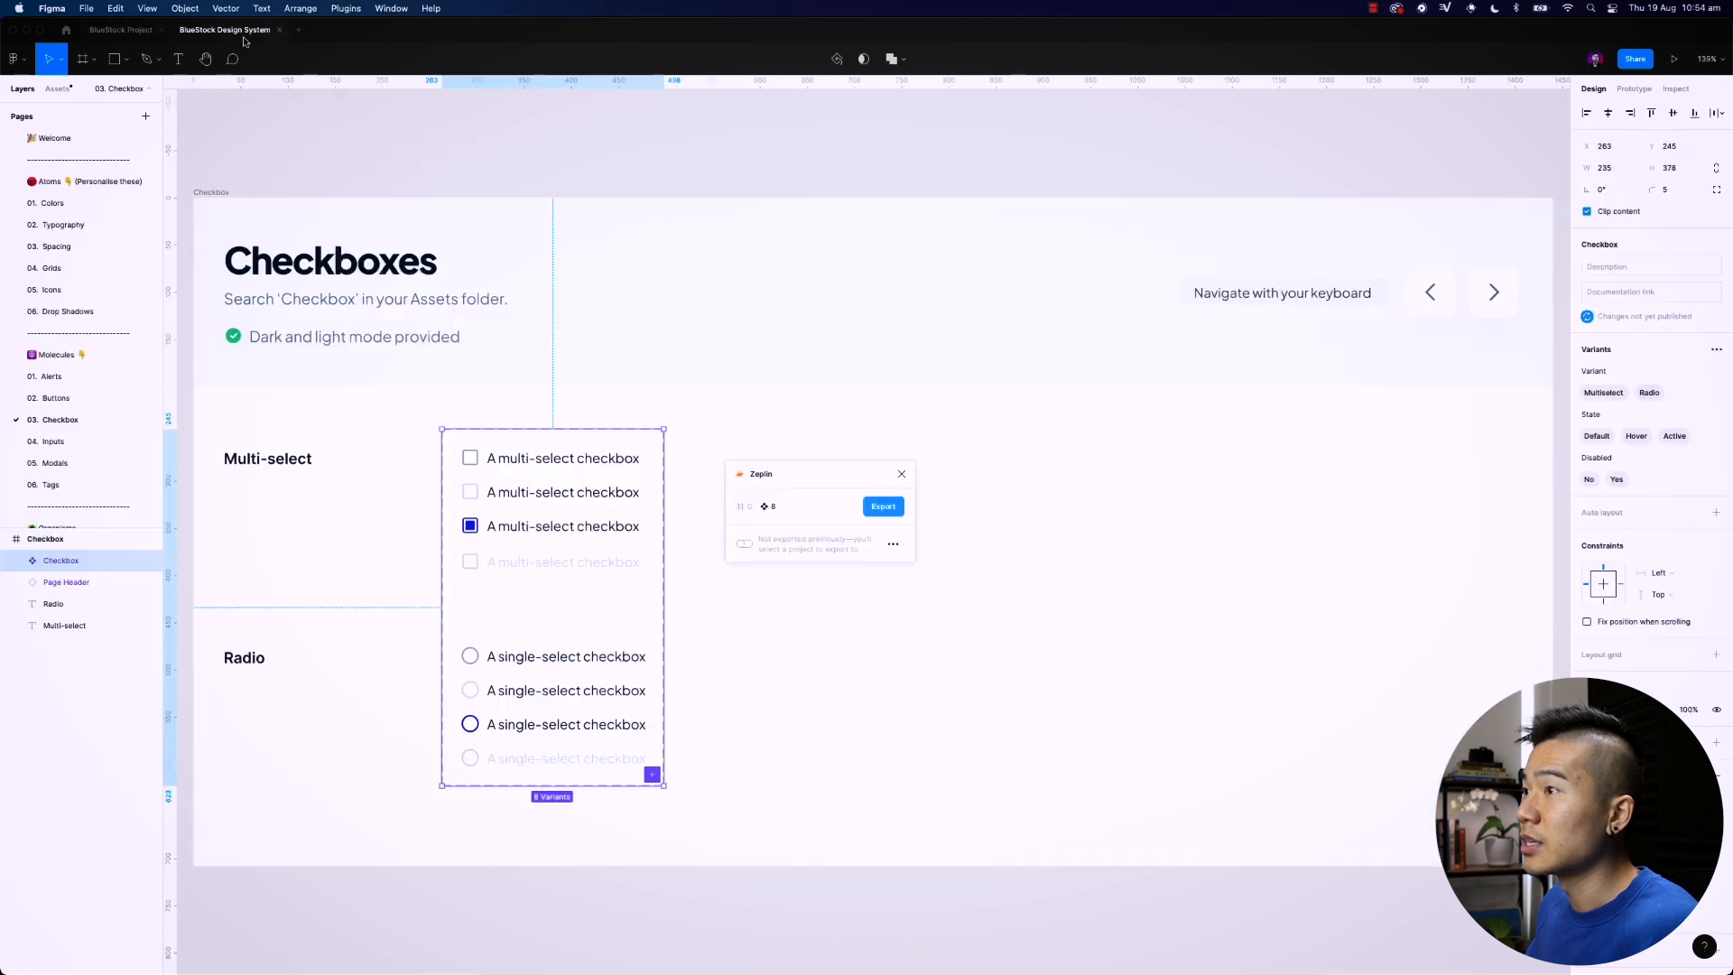
{"action": "left_click", "coordinate": [241, 34]}
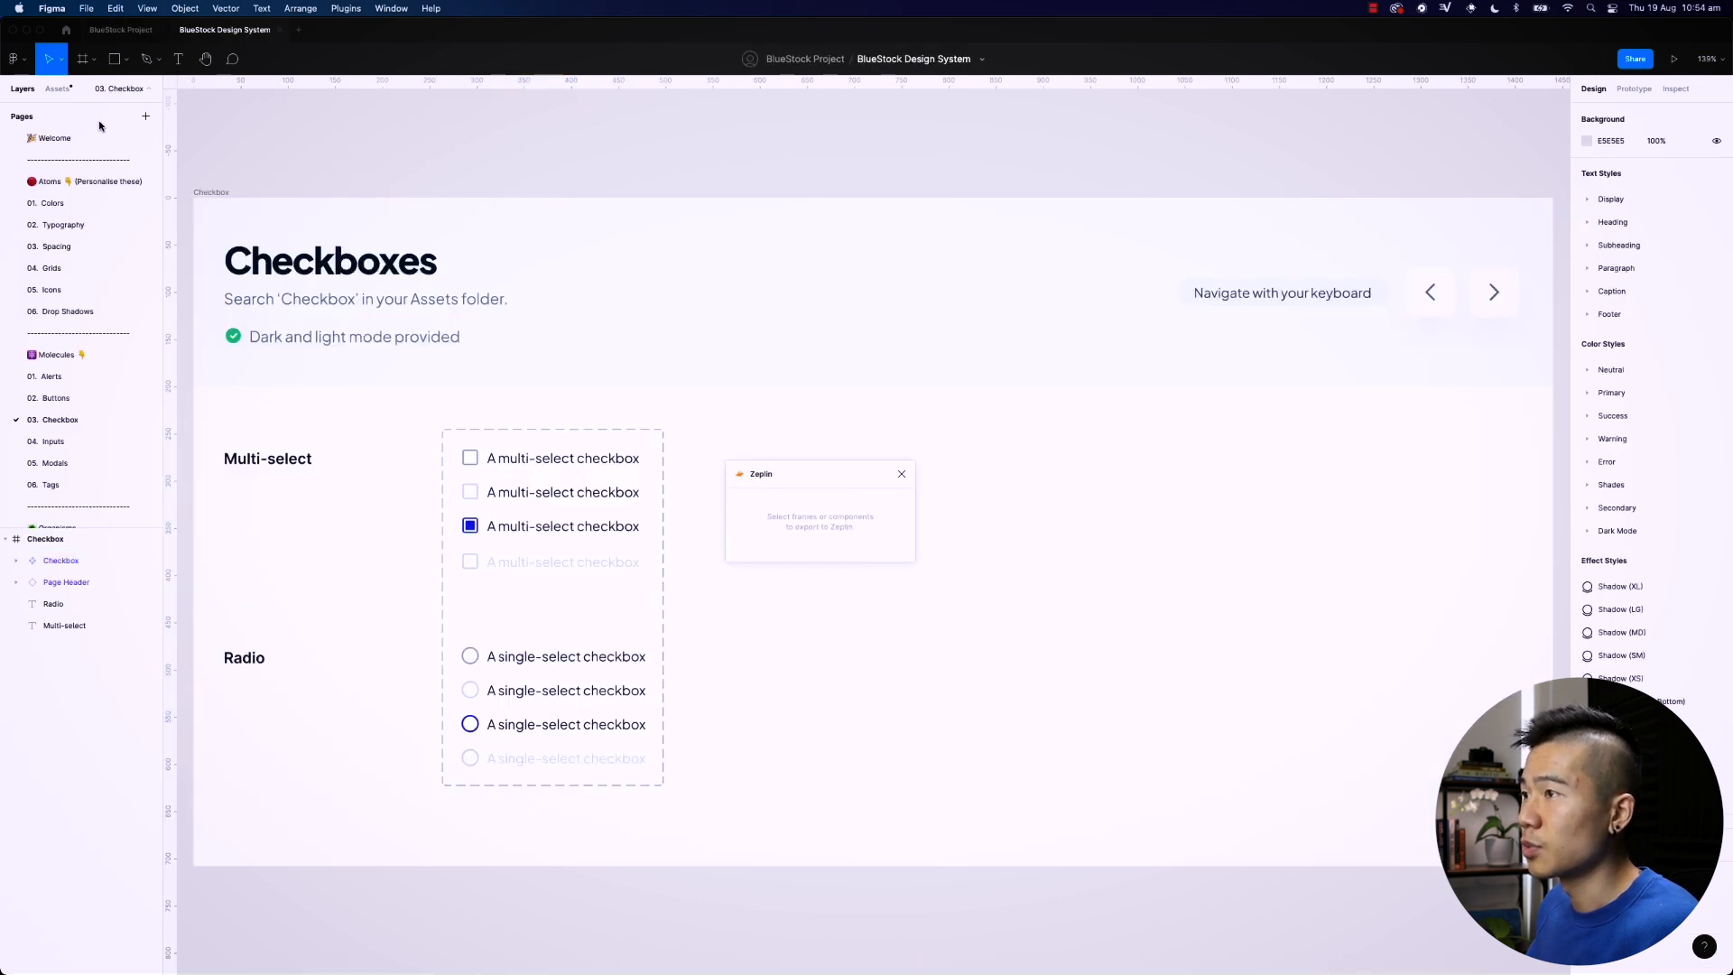
{"action": "left_click", "coordinate": [129, 32]}
{"action": "left_click", "coordinate": [251, 34]}
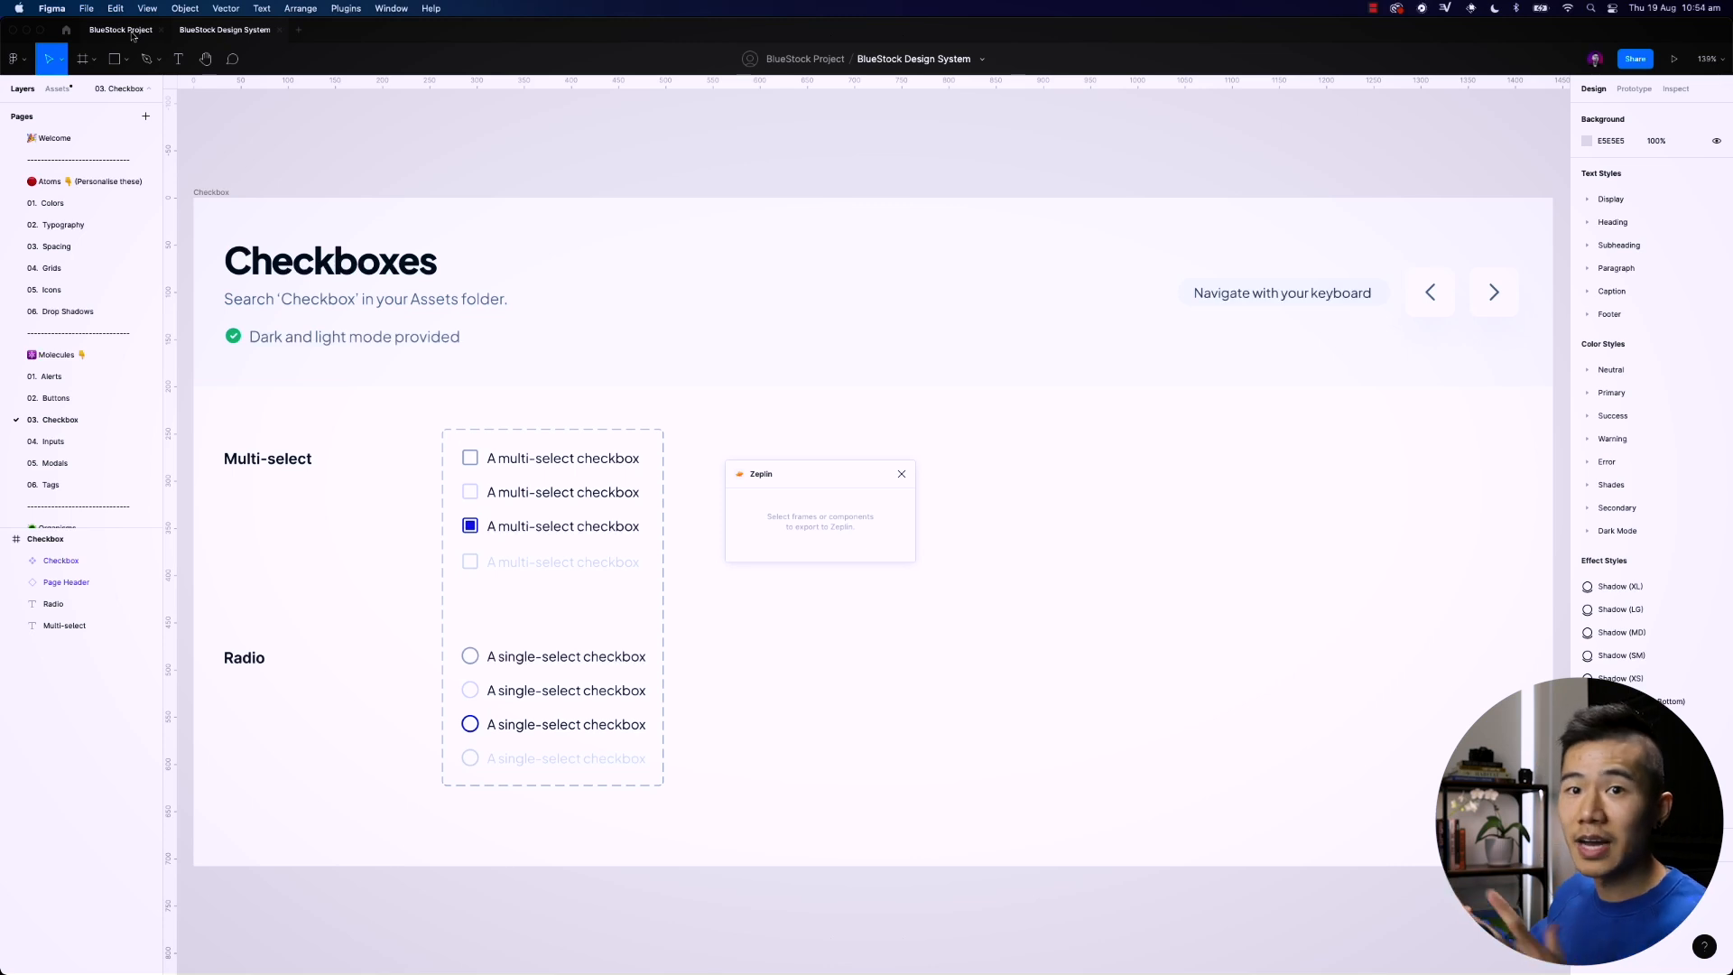
{"action": "left_click", "coordinate": [131, 31]}
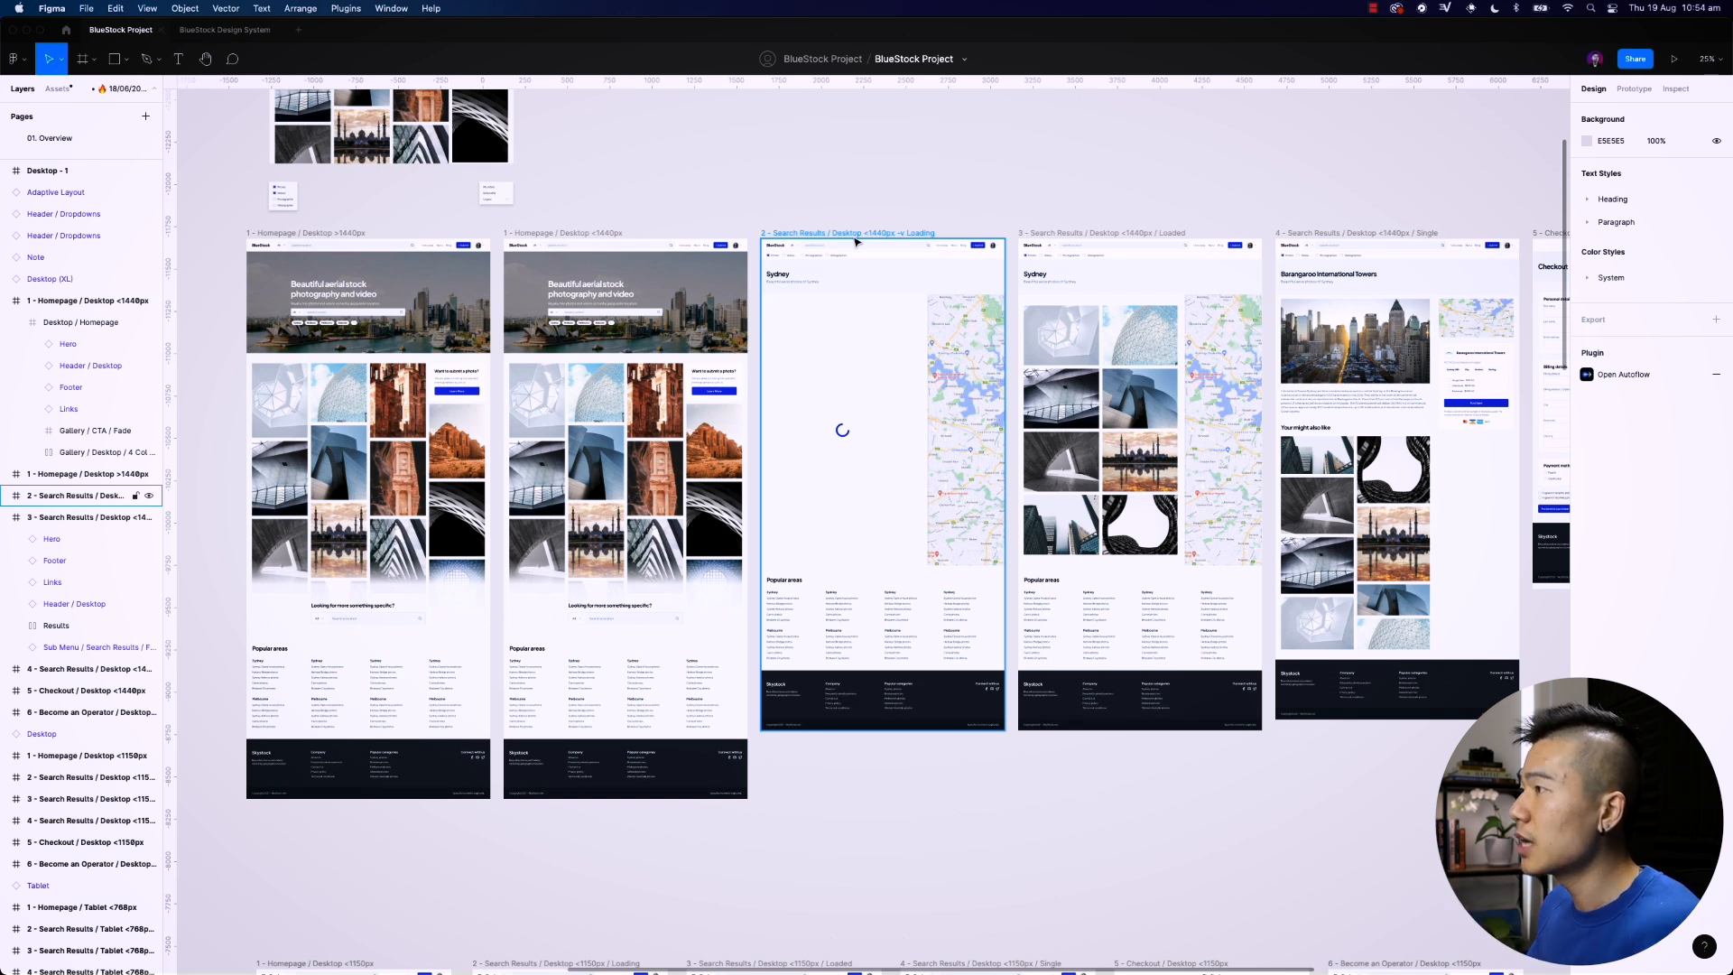
Step: Search the computer for "zeplin" and open the Zeplin desktop app
{"action": "mouse_move", "coordinate": [1025, 970]}
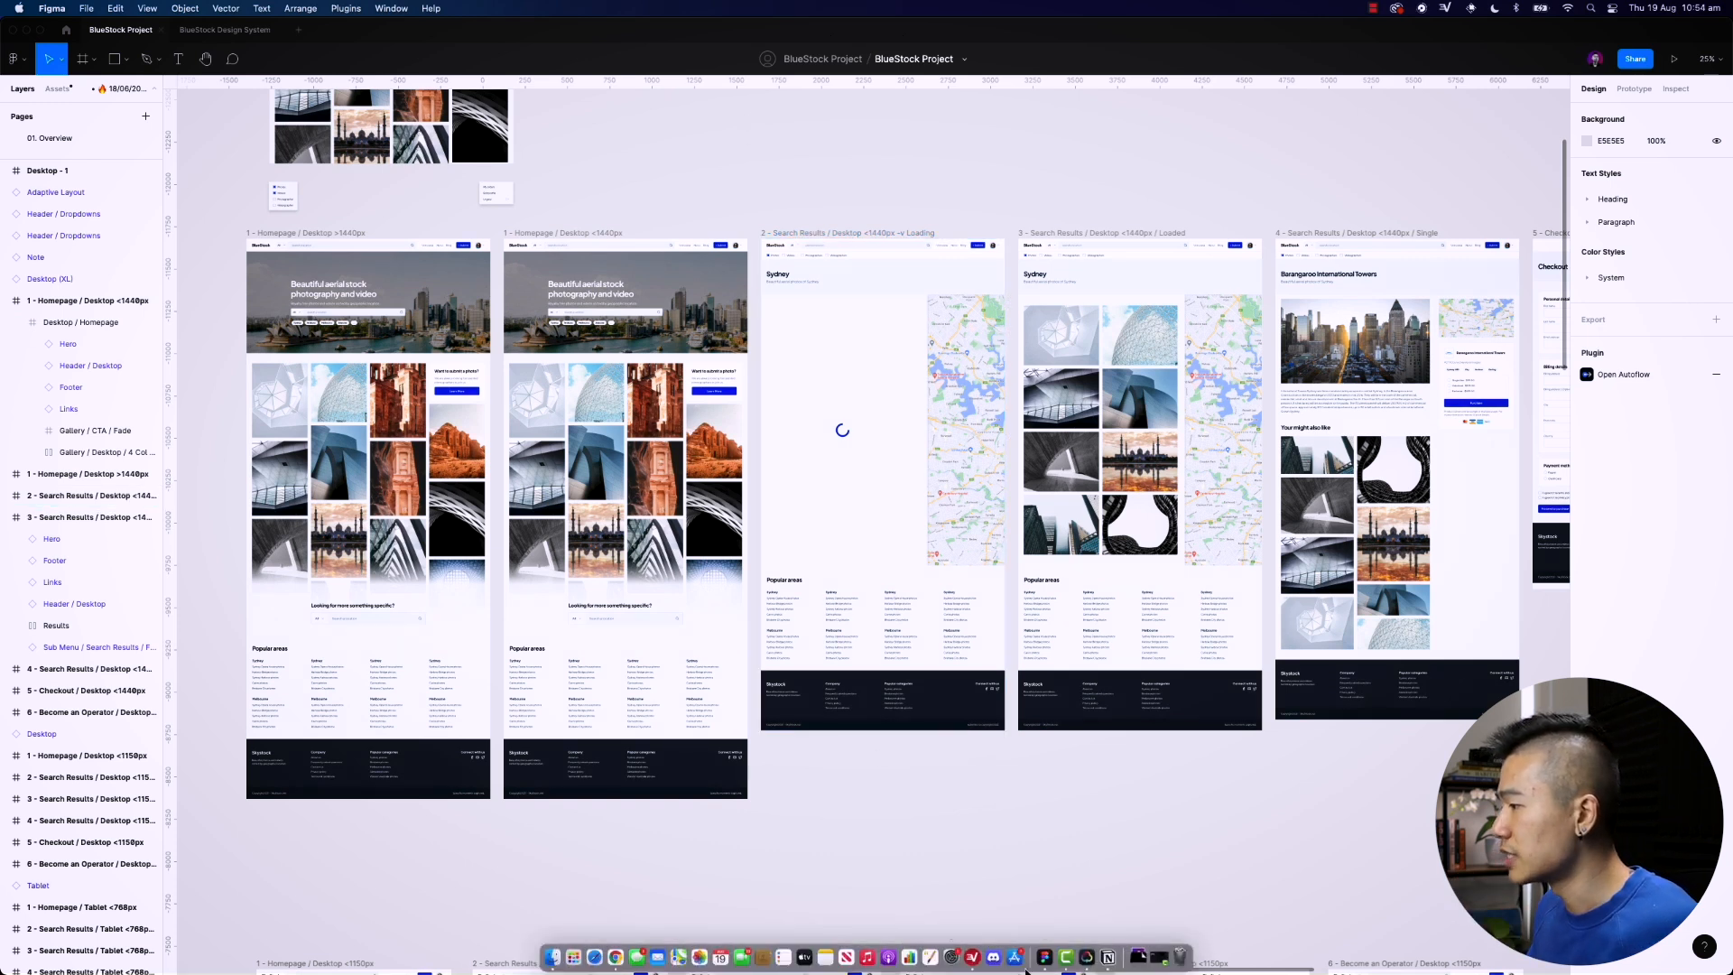
{"action": "left_click", "coordinate": [1591, 9]}
{"action": "type", "text": "zeplin"}
{"action": "key", "text": "Return"}
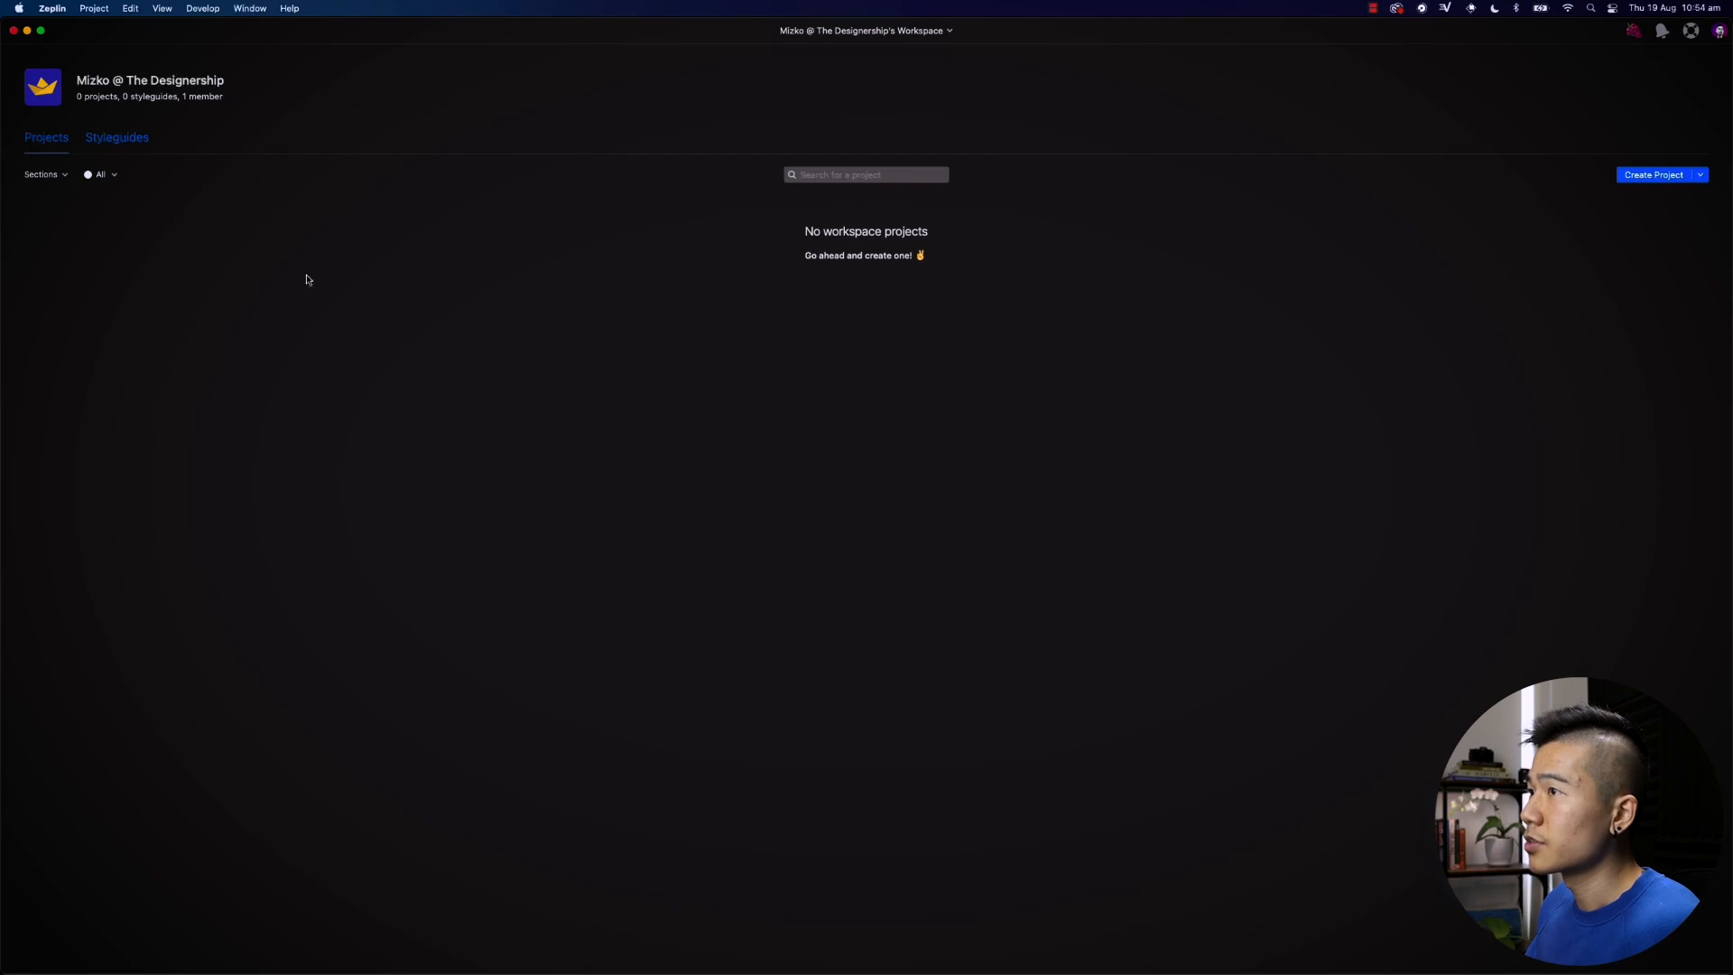
Step: Look over the workspace's Styleguides area and return to its Projects overview
{"action": "left_click", "coordinate": [920, 32]}
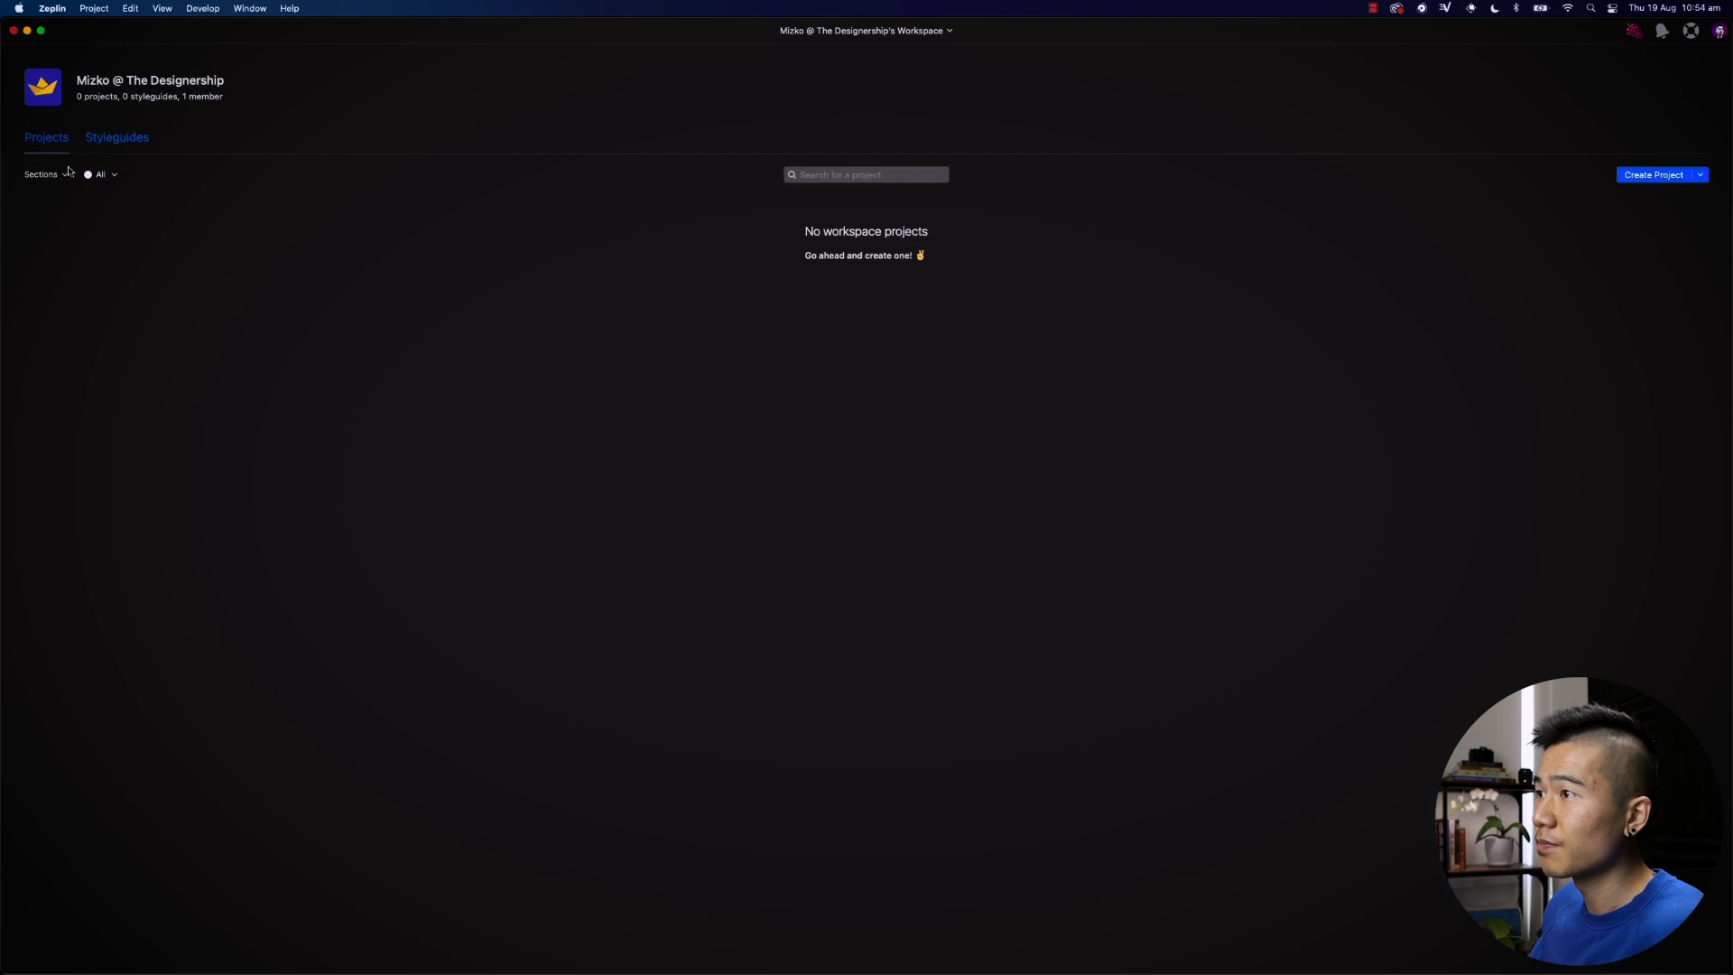
{"action": "left_click", "coordinate": [93, 136]}
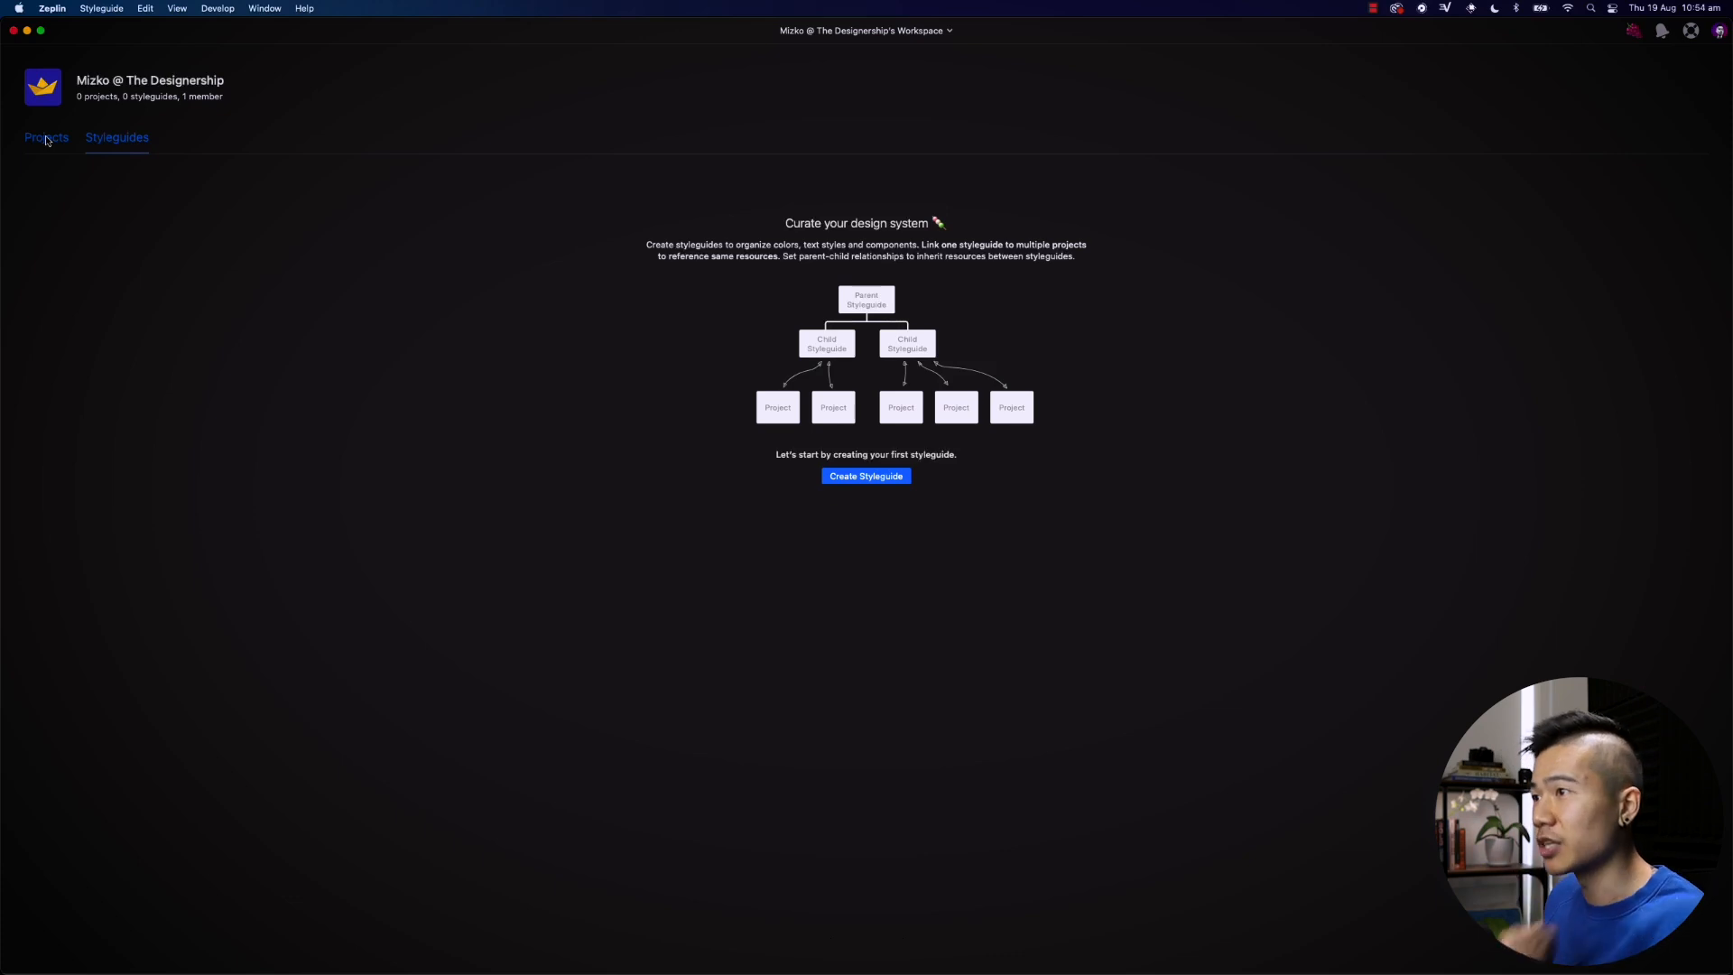
{"action": "left_click", "coordinate": [46, 141]}
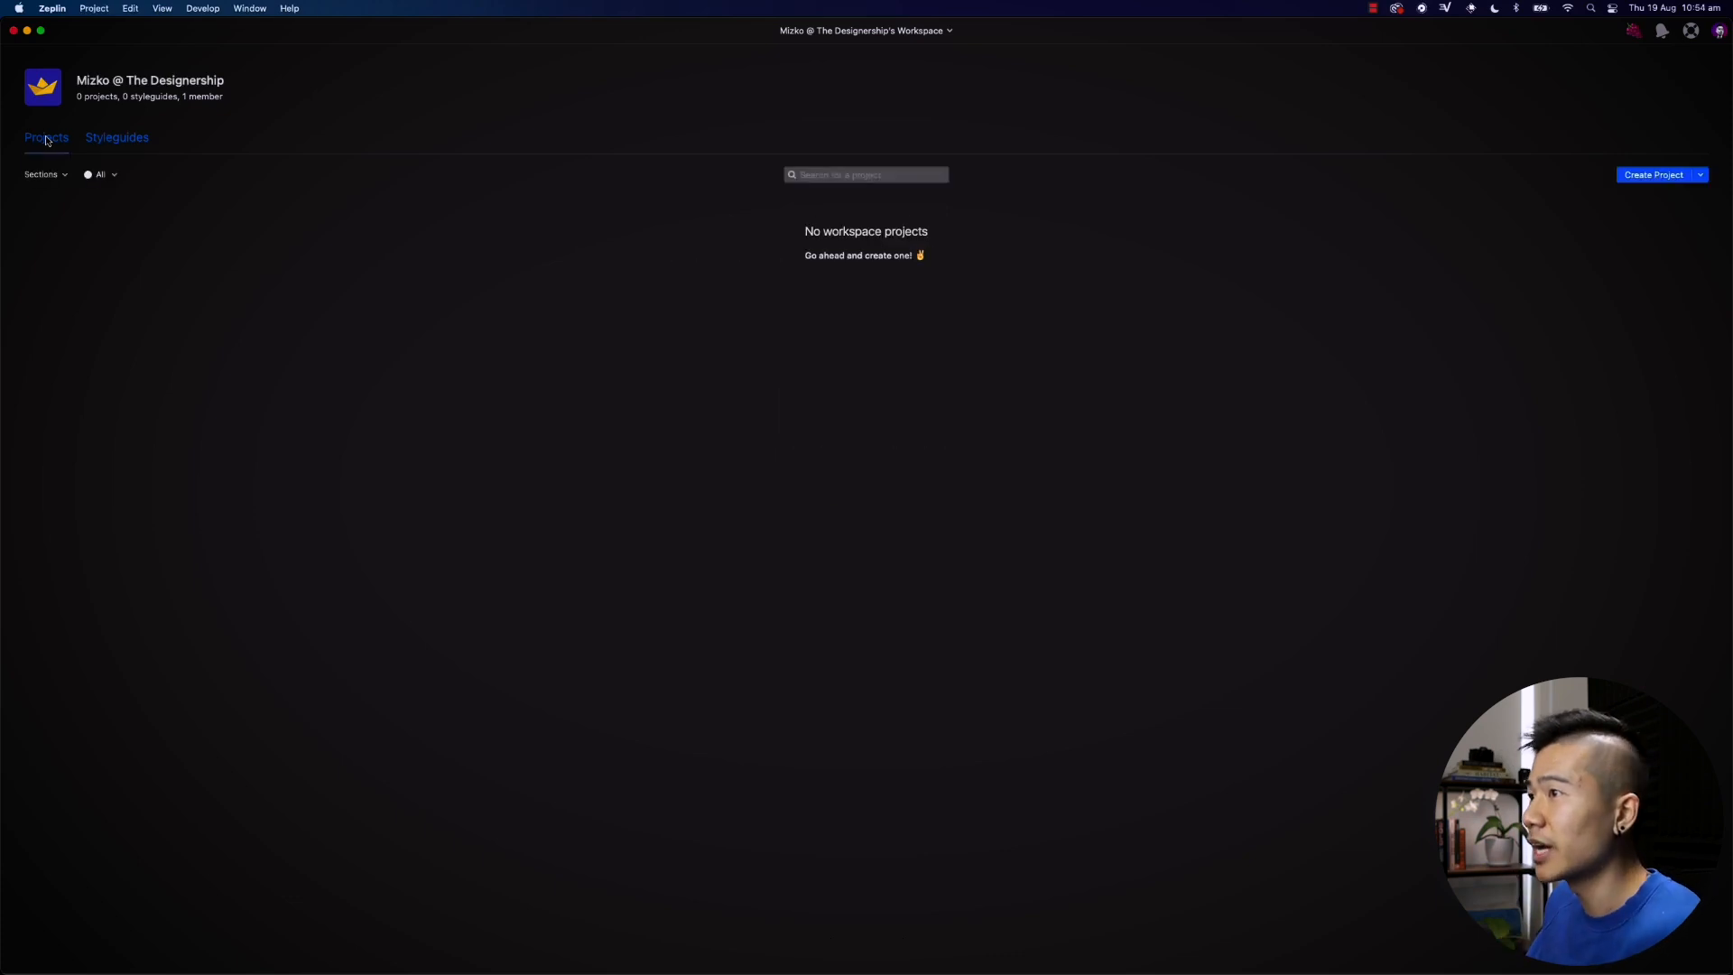
Step: Create a project section named "In Design" in the workspace
{"action": "left_click", "coordinate": [1701, 176]}
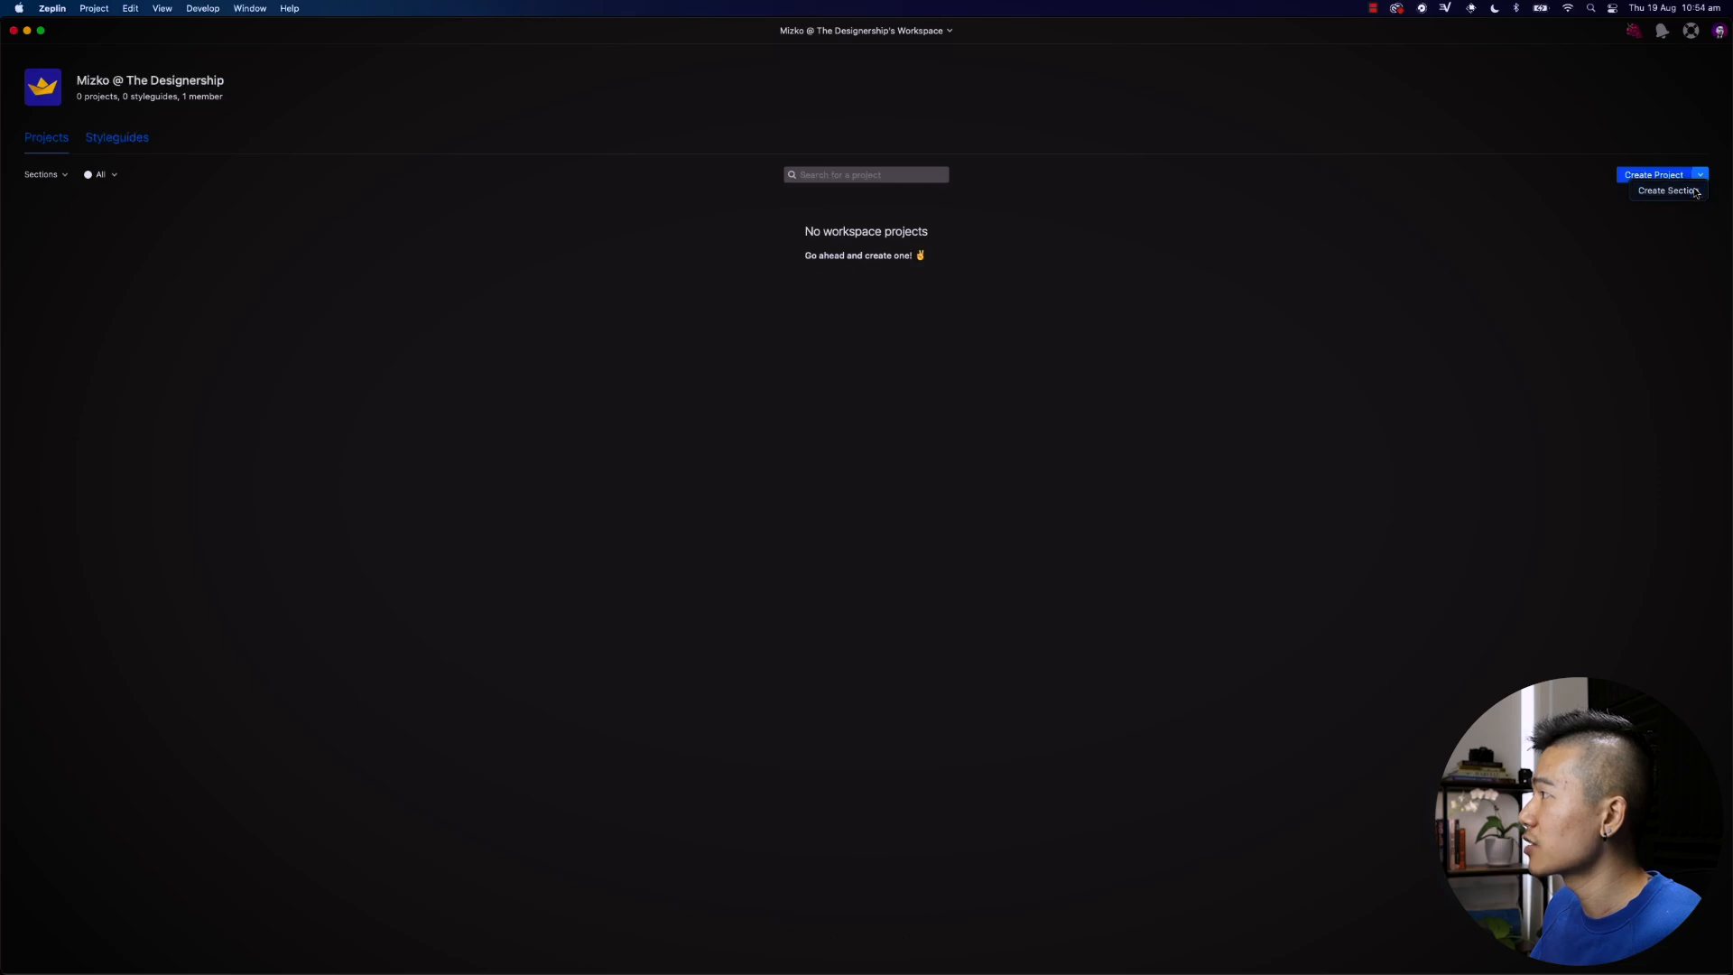
{"action": "left_click", "coordinate": [1667, 191]}
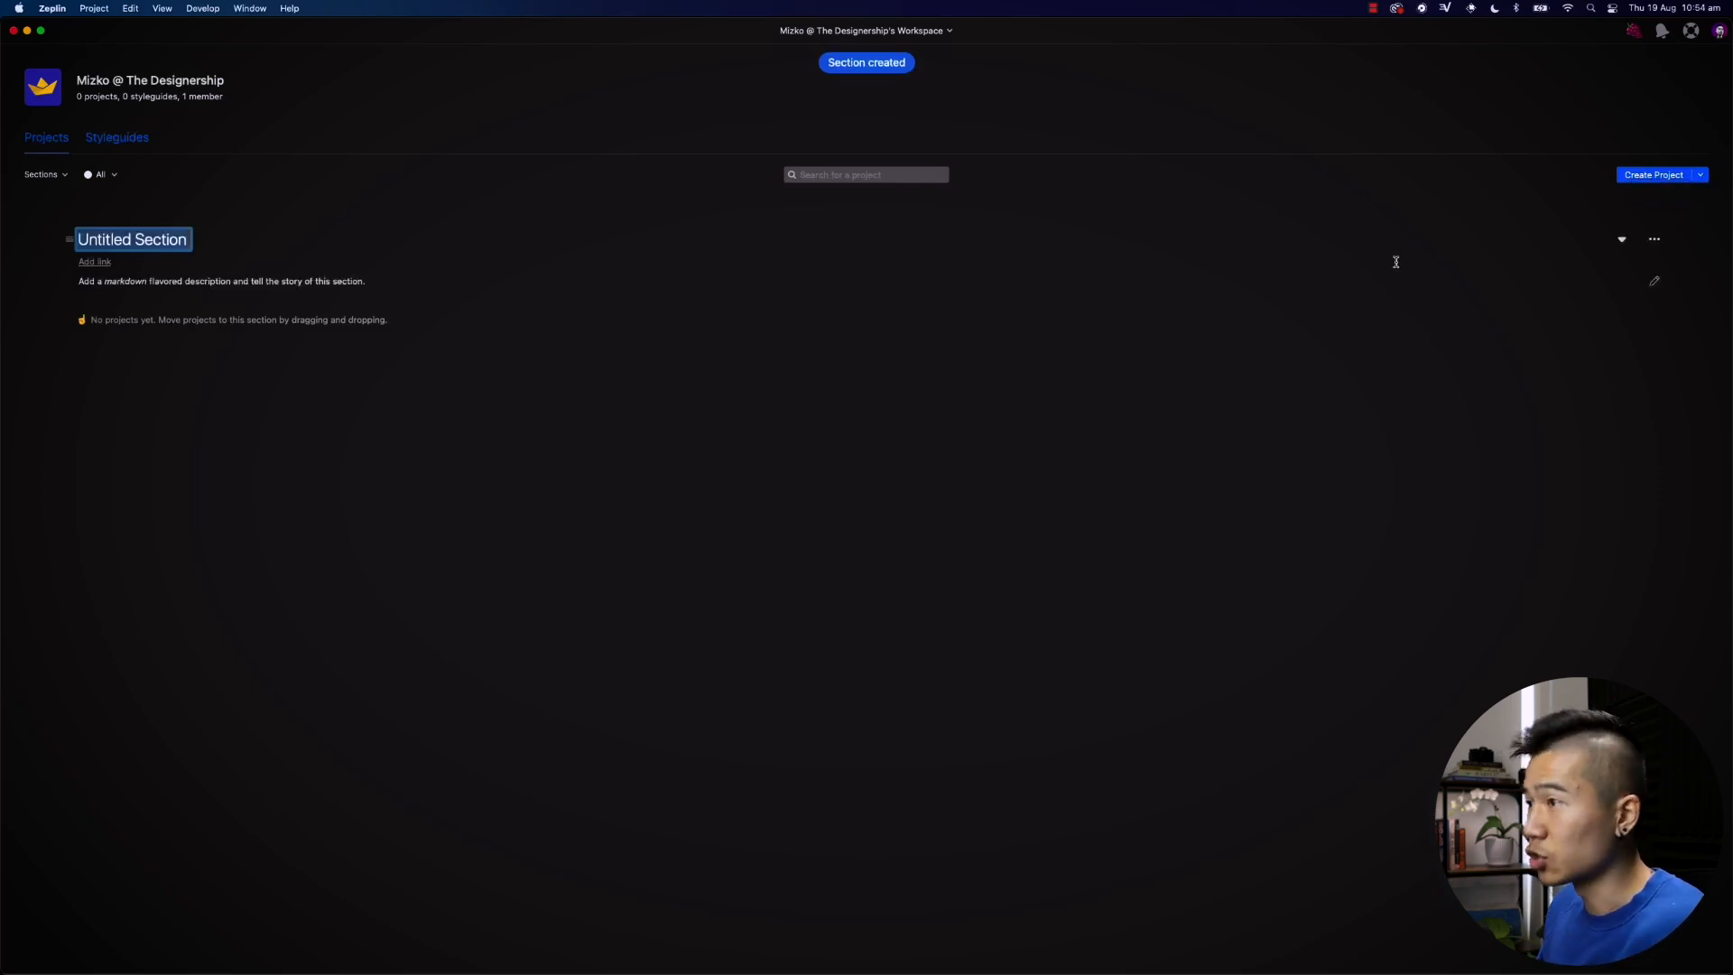
{"action": "type", "text": "In Design"}
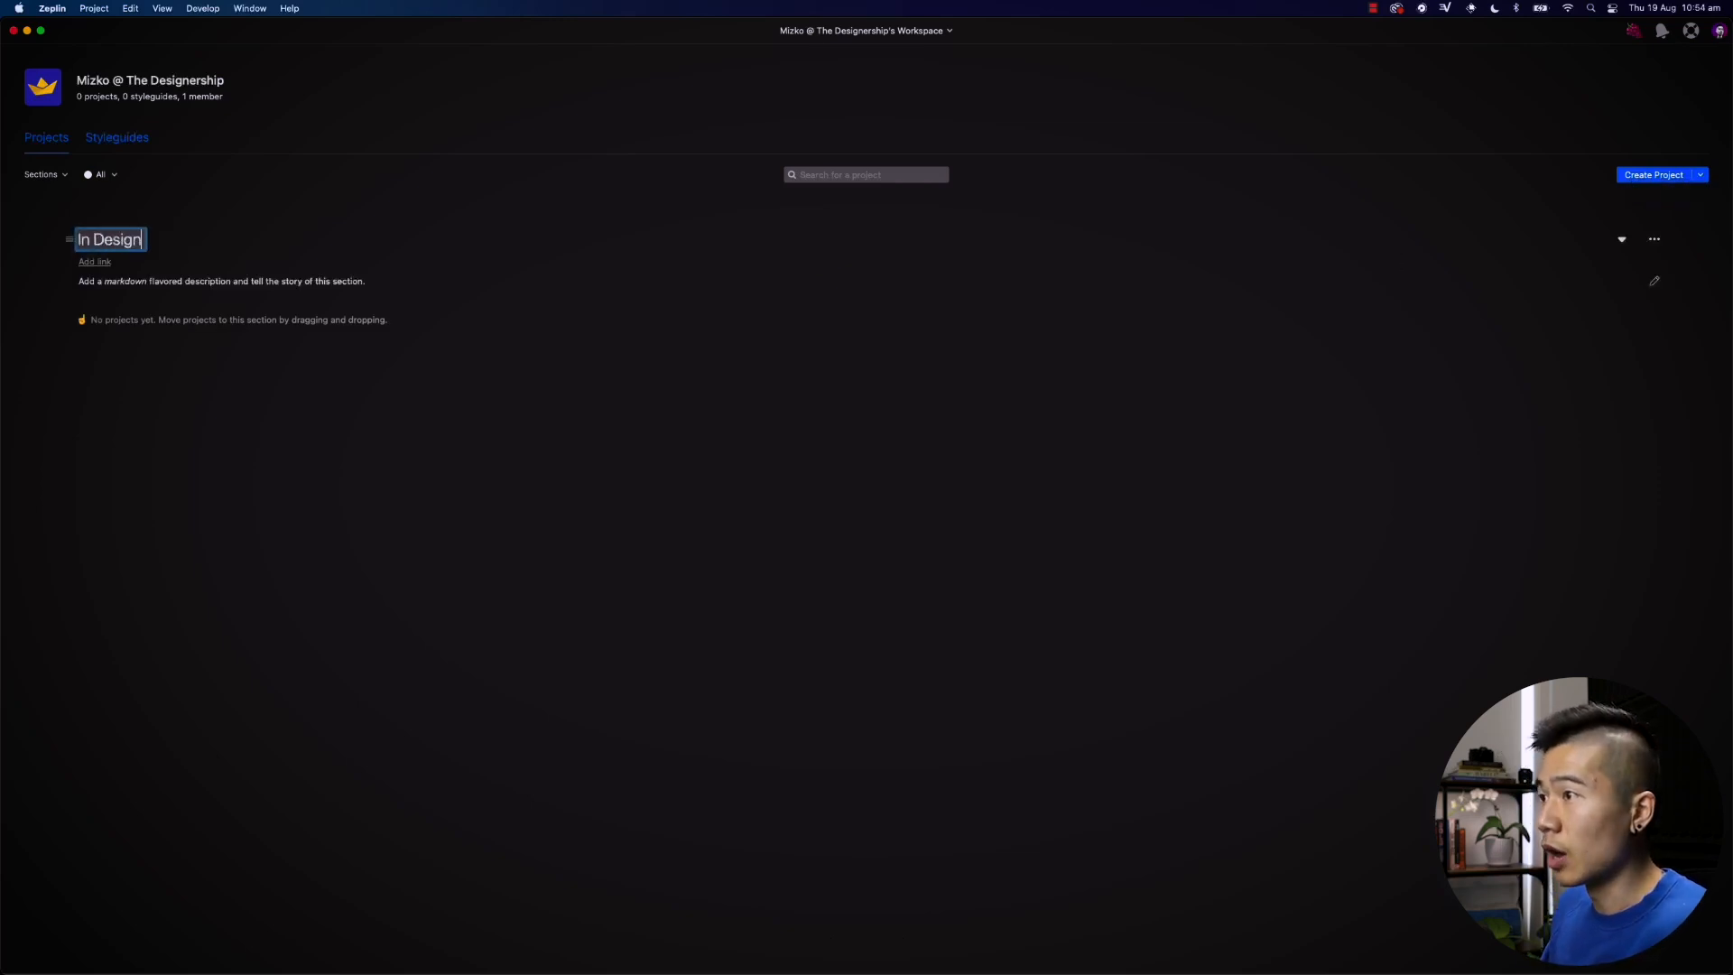
{"action": "key", "text": "Return"}
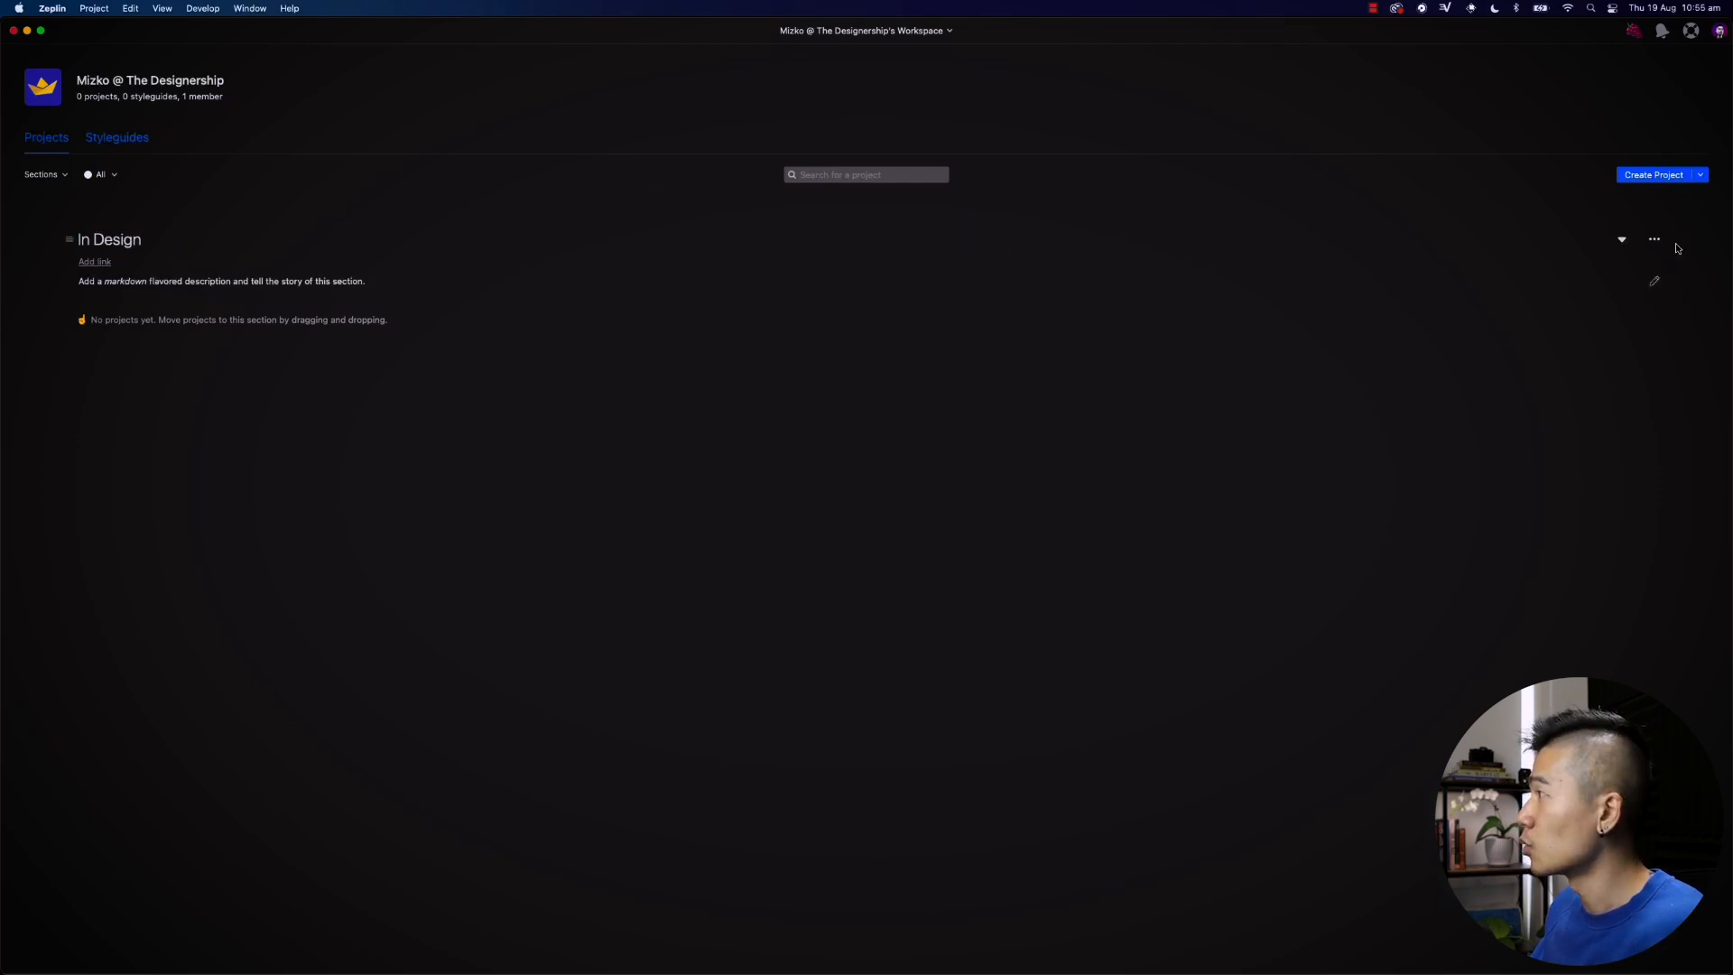
Step: Add another project section to the workspace and name it "In Review"
{"action": "left_click", "coordinate": [1700, 175]}
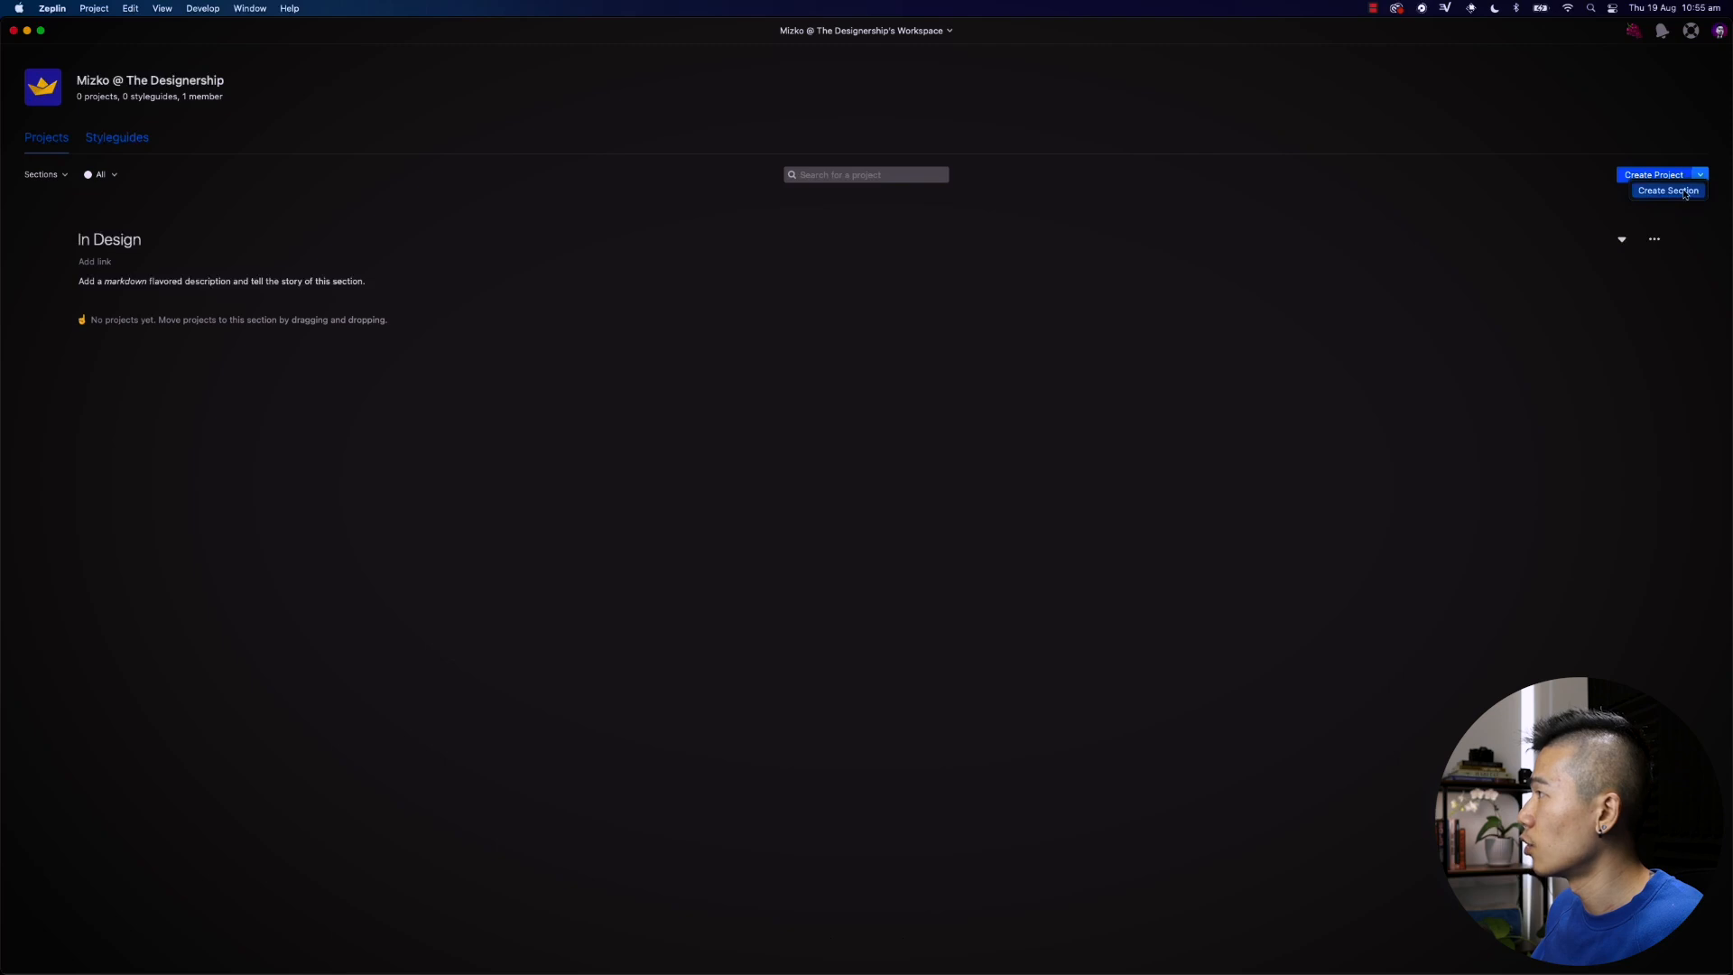
{"action": "left_click", "coordinate": [1668, 191]}
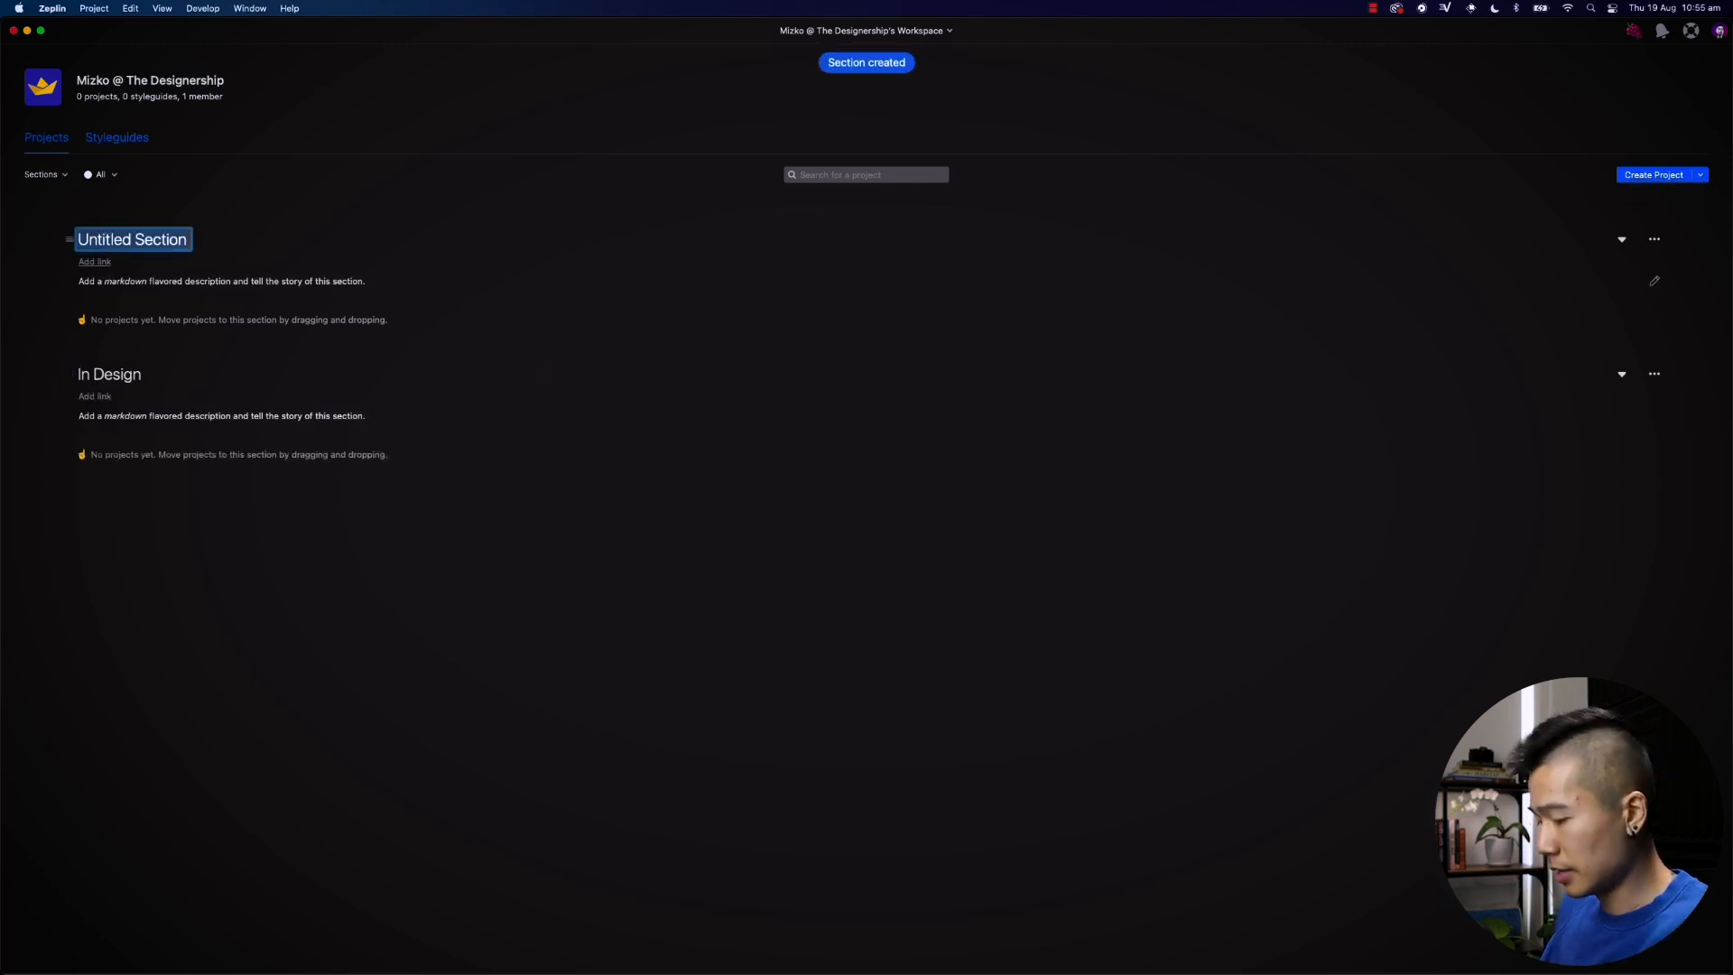
{"action": "type", "text": "In Review"}
{"action": "key", "text": "Return"}
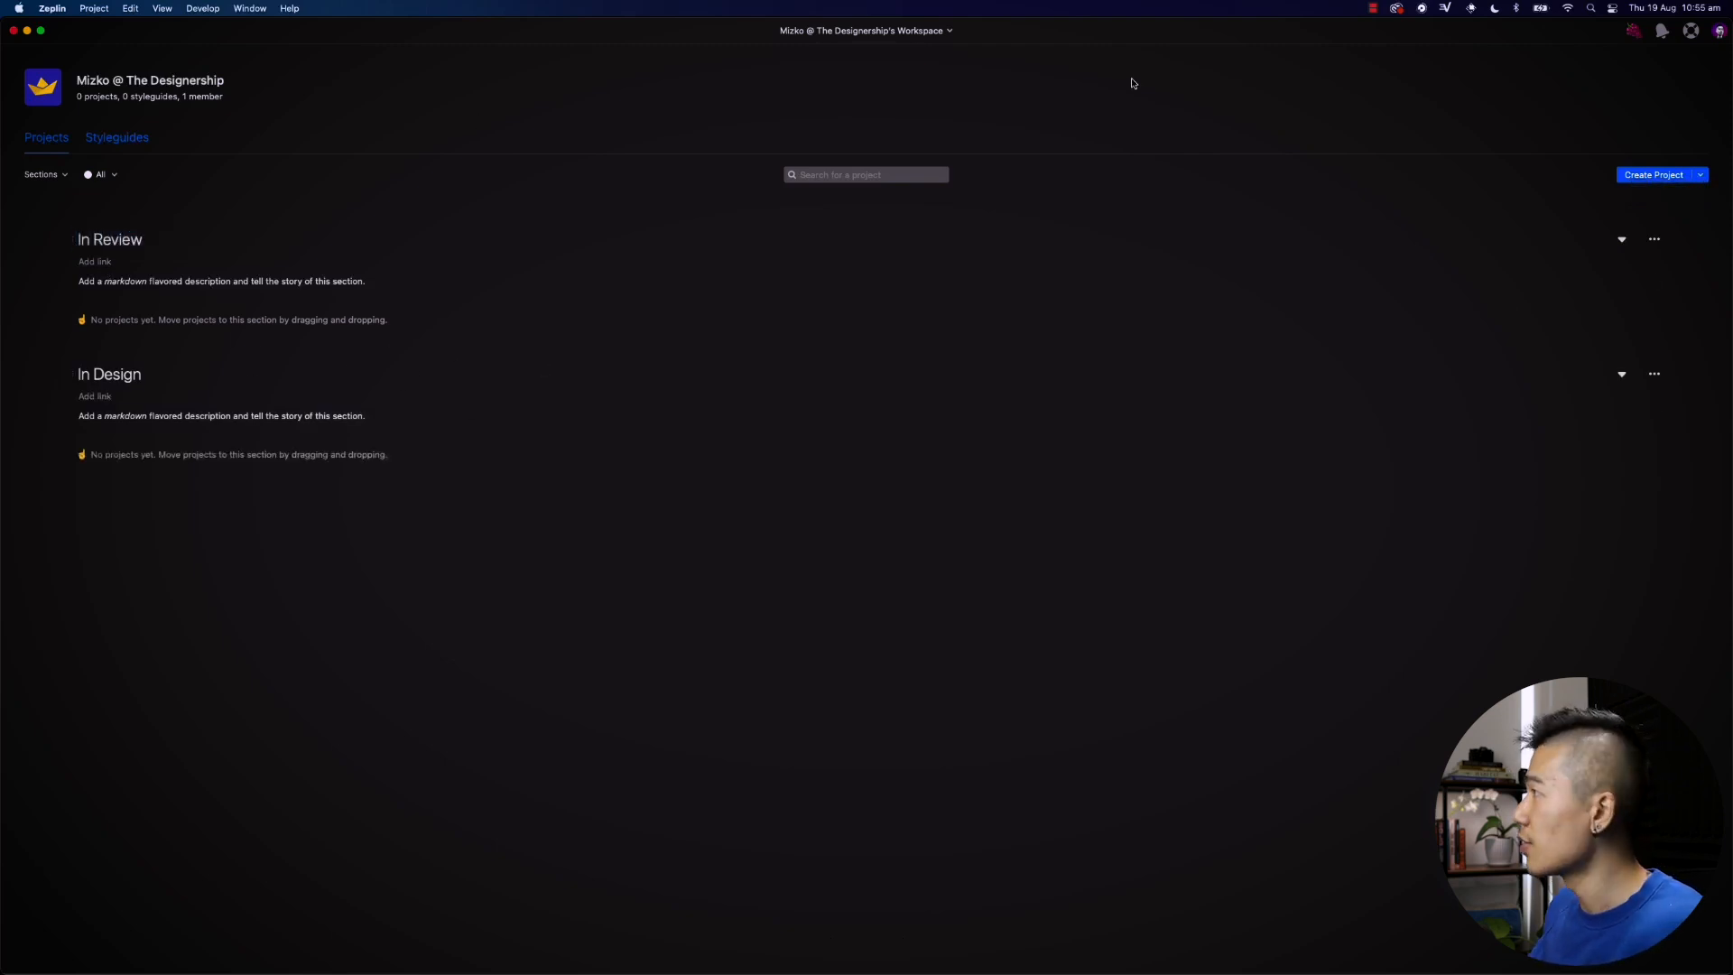
Step: Add a project section named "Ready for Development" to the workspace
{"action": "left_click", "coordinate": [1701, 175]}
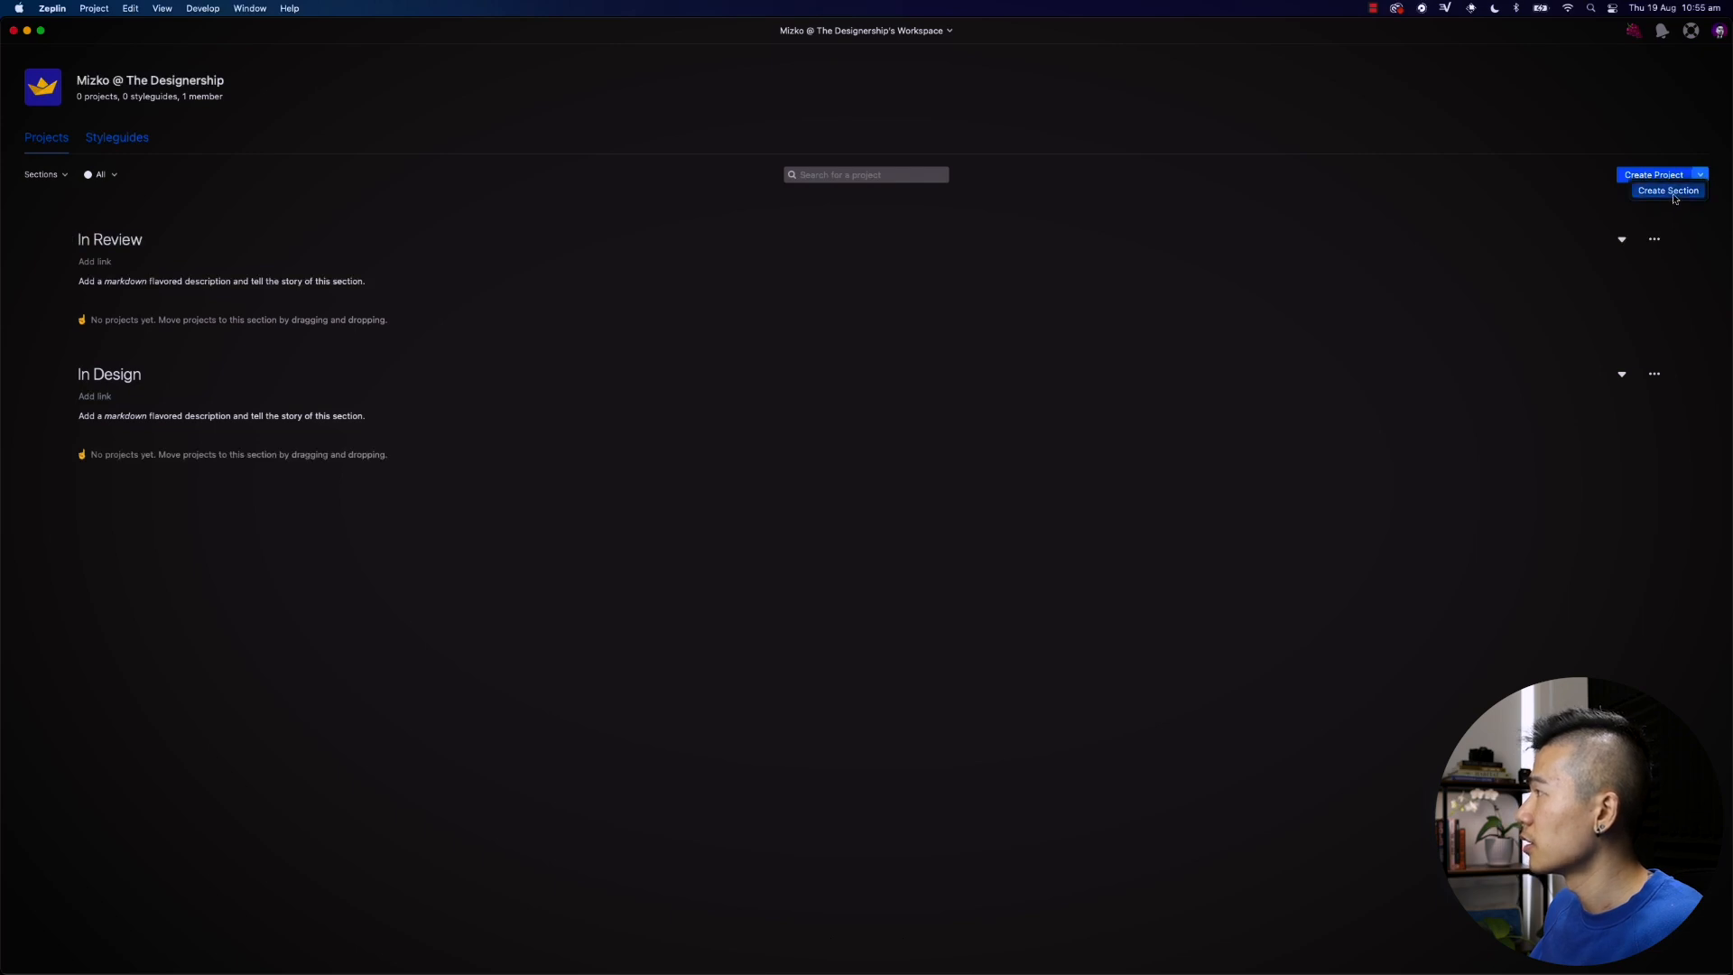
{"action": "left_click", "coordinate": [1669, 193]}
{"action": "type", "text": "Ready for D"}
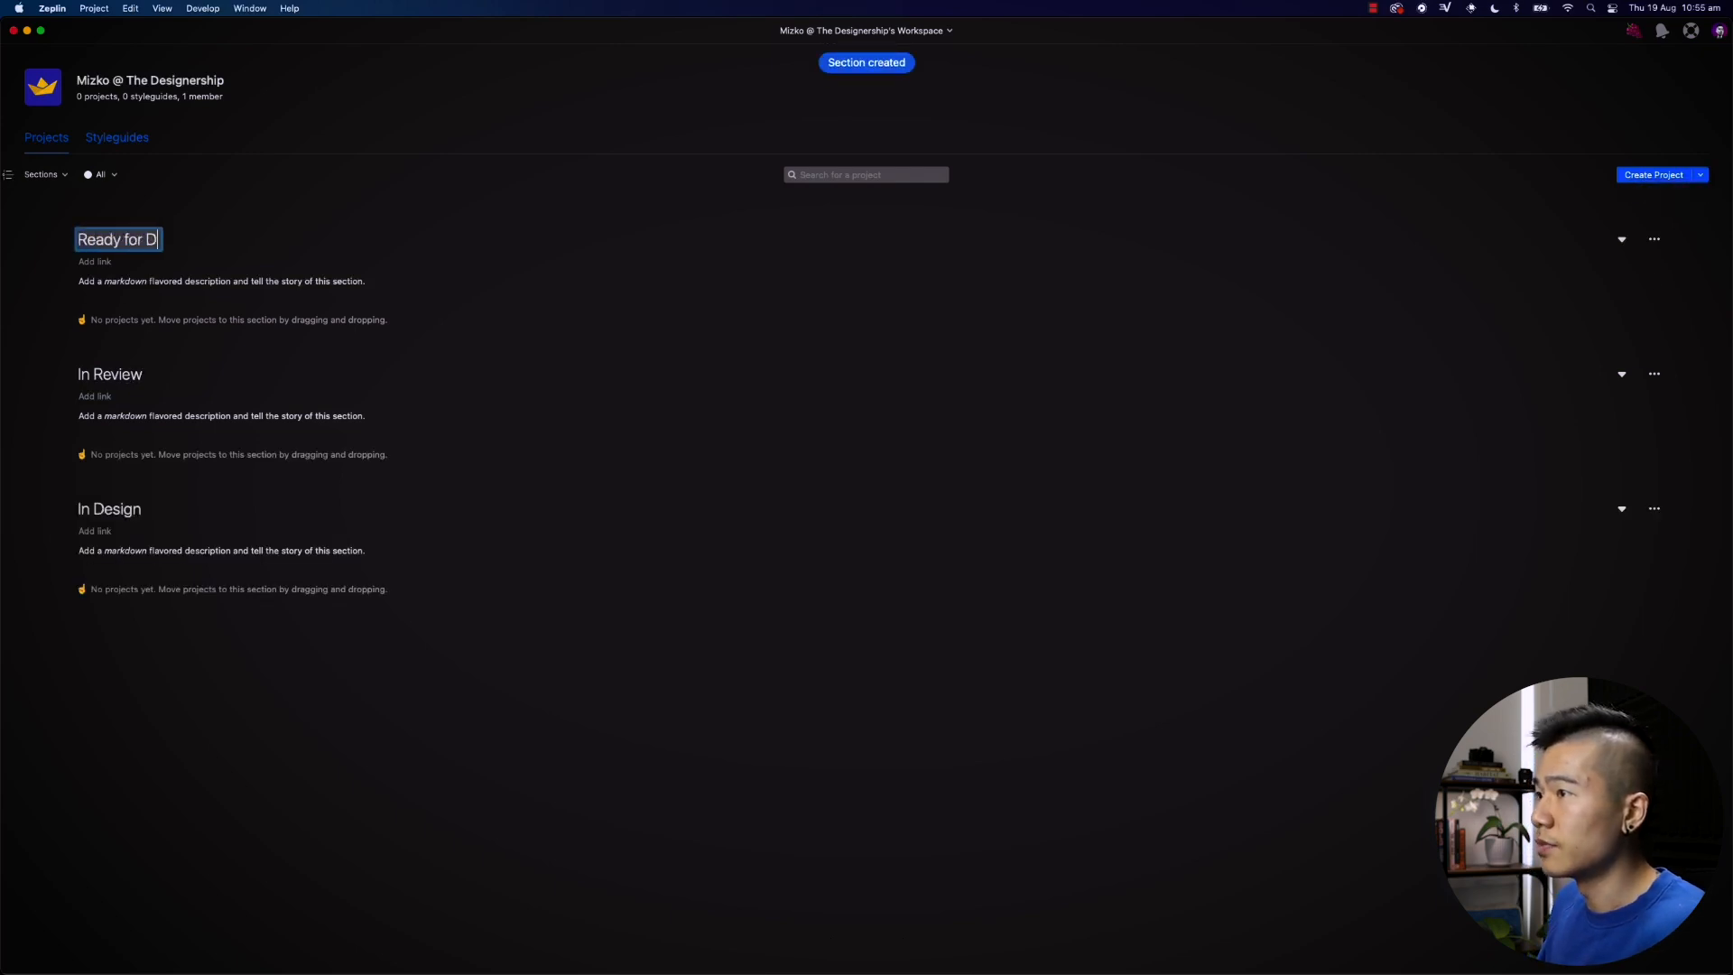
{"action": "type", "text": "evelopment"}
{"action": "key", "text": "Return"}
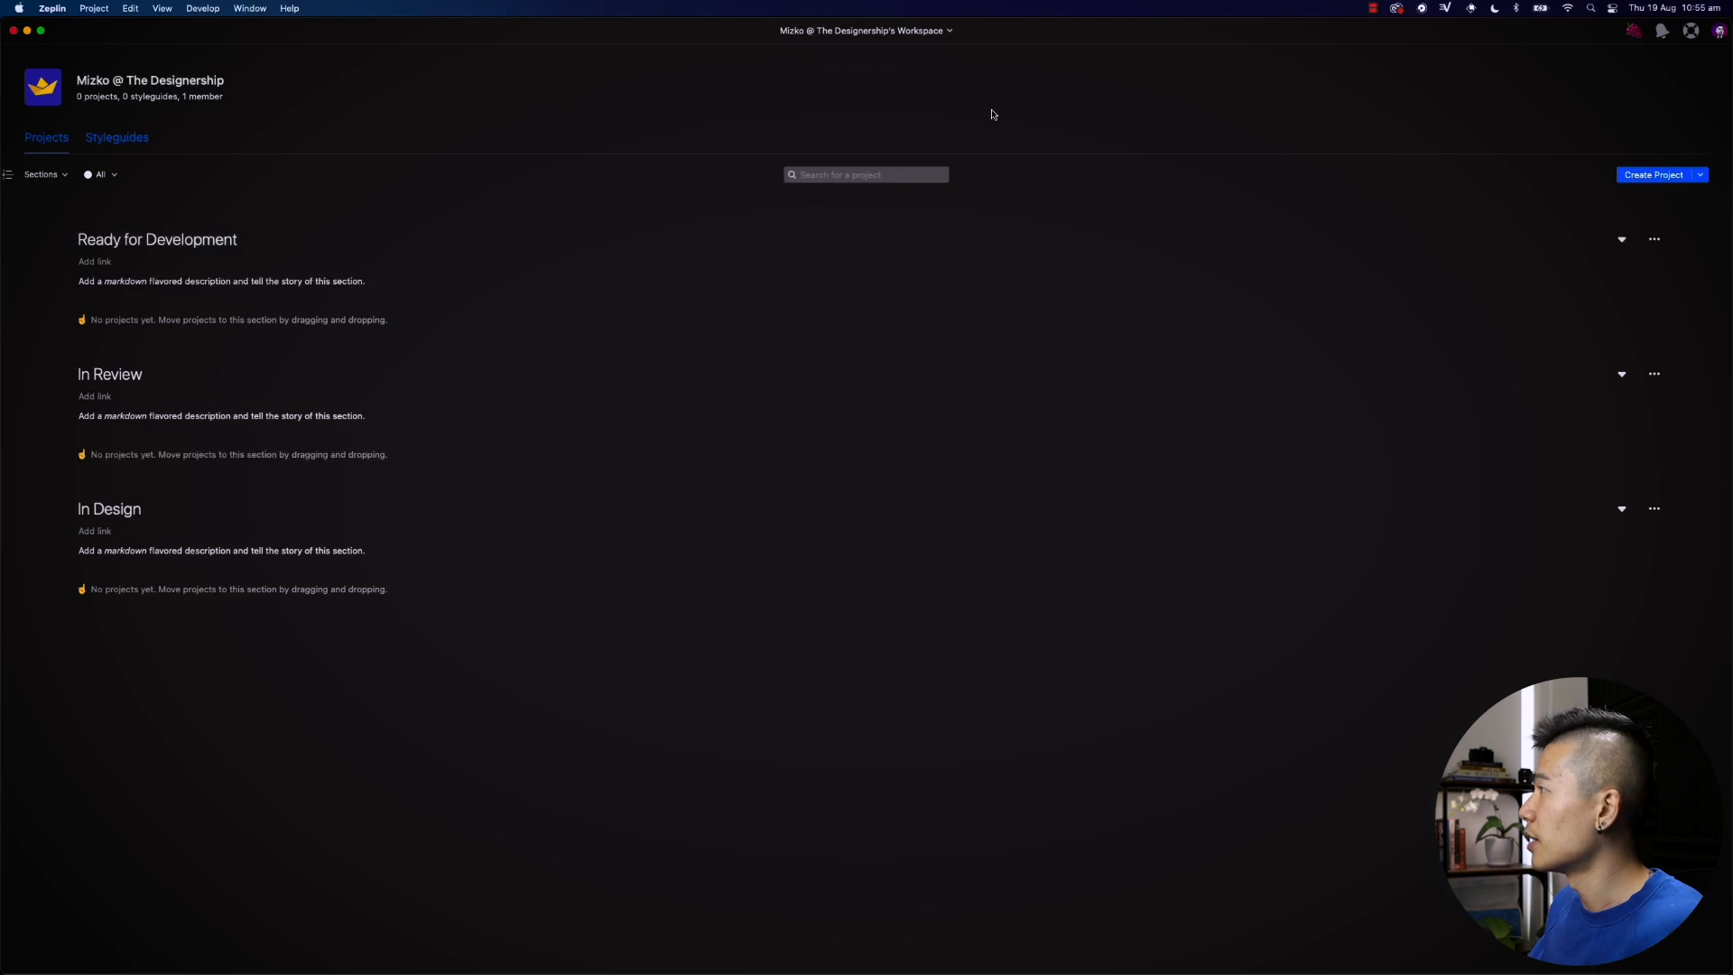
Step: Add a project section named "Deployed!" to the workspace
{"action": "left_click", "coordinate": [1701, 175]}
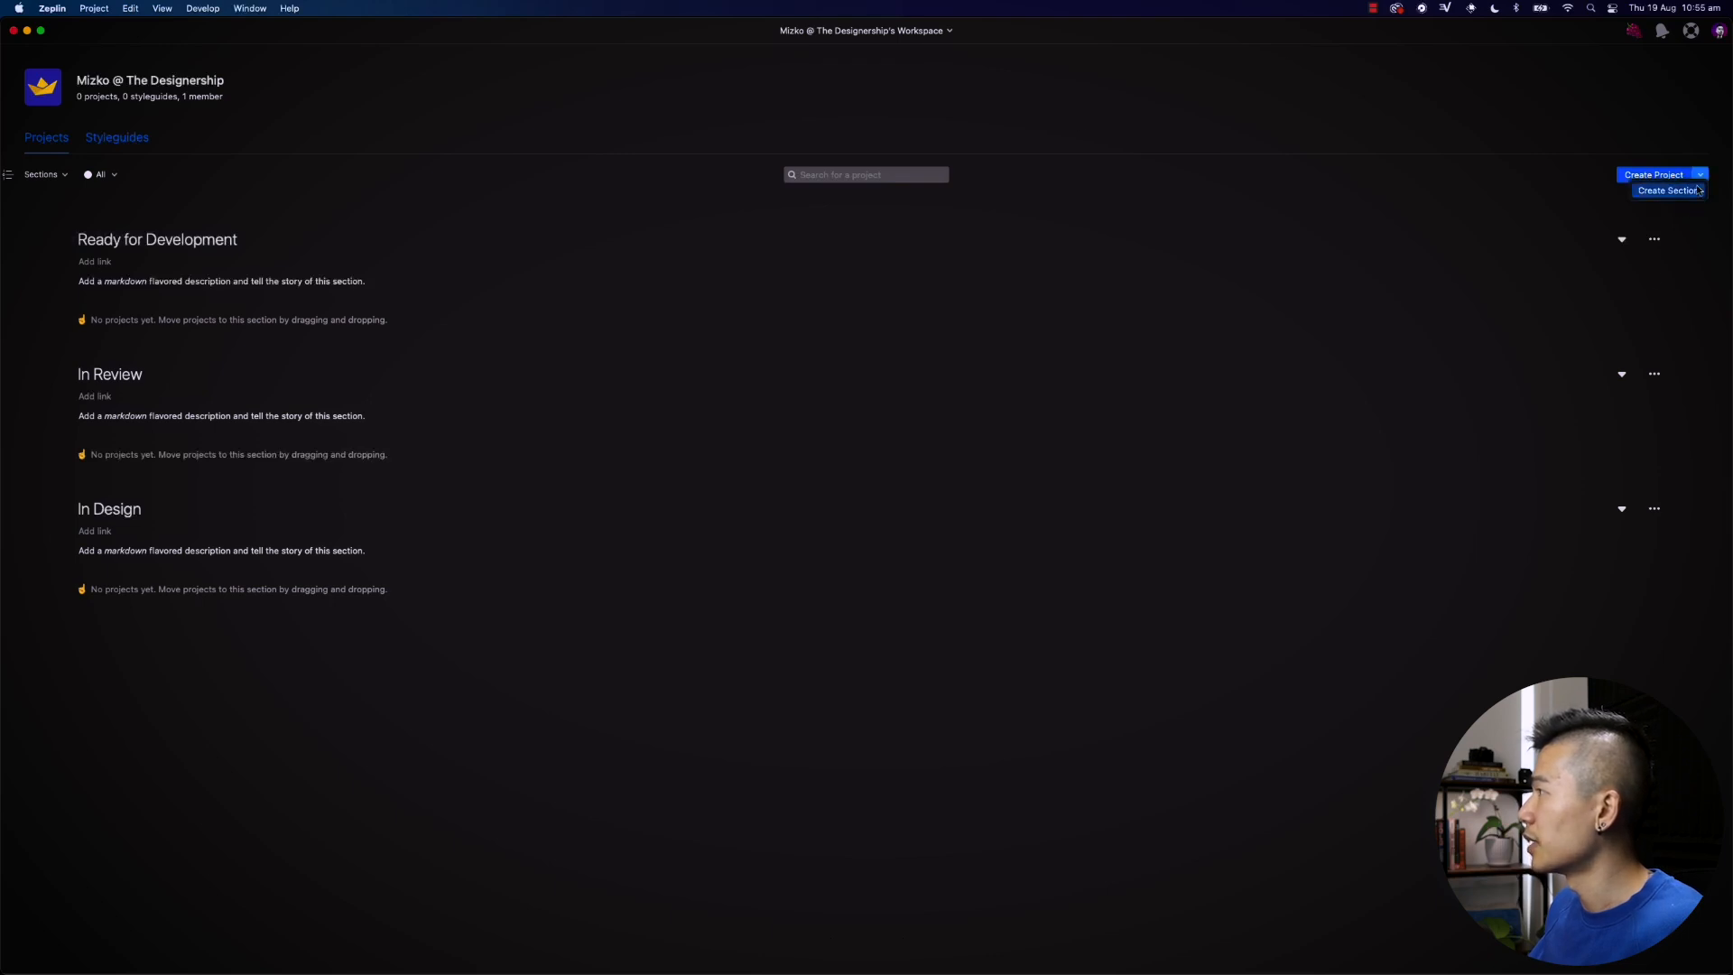
{"action": "left_click", "coordinate": [1669, 192]}
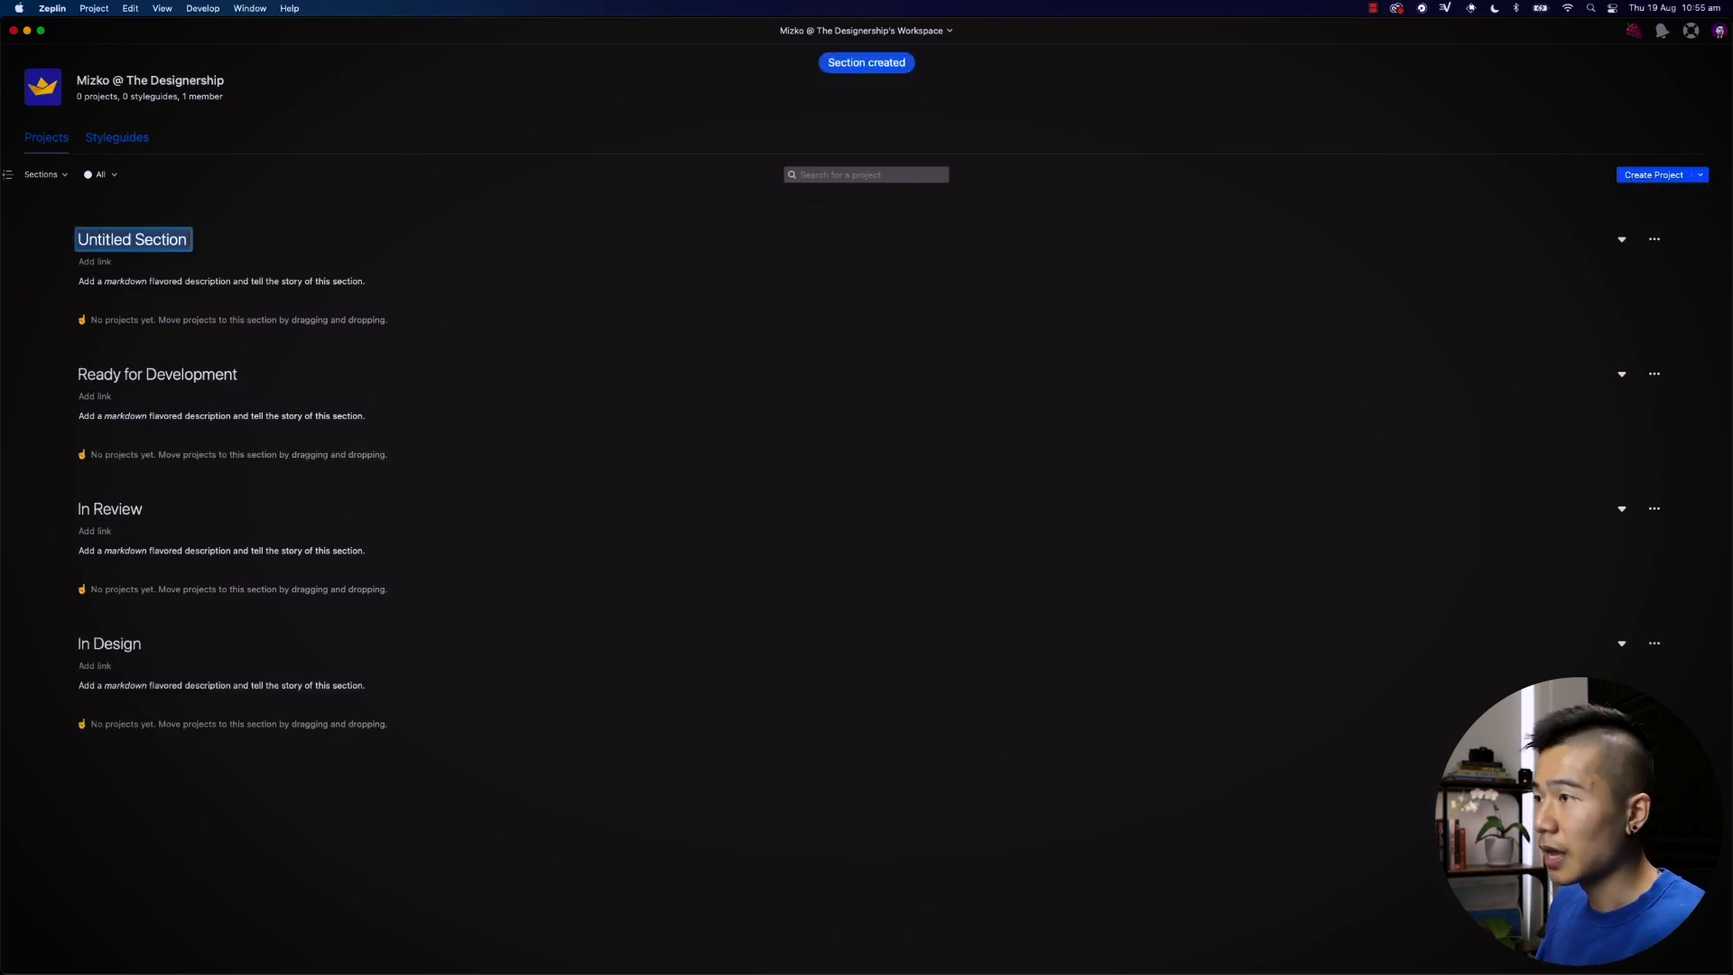
{"action": "type", "text": "Deployed!"}
{"action": "key", "text": "Return"}
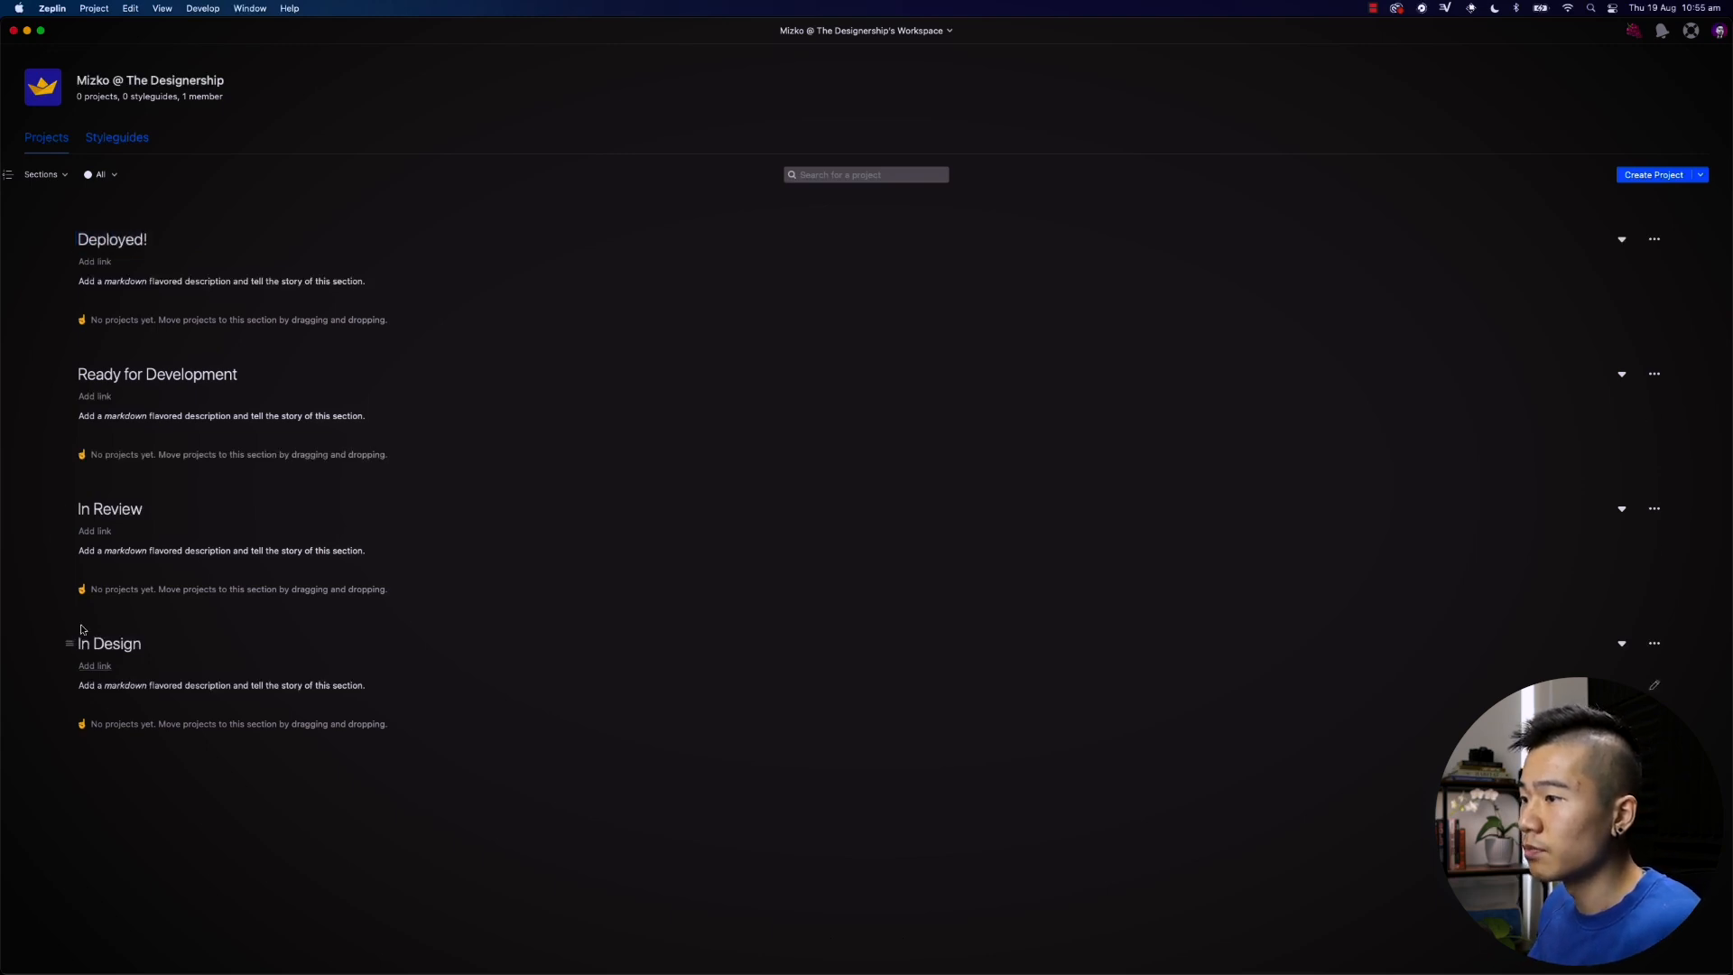
Step: Reorder the sections from first to last as In Design, In Review, Ready for Development and Deployed!
{"action": "left_click_drag", "start_coordinate": [69, 646], "coordinate": [77, 217]}
{"action": "left_click_drag", "start_coordinate": [72, 646], "coordinate": [73, 372]}
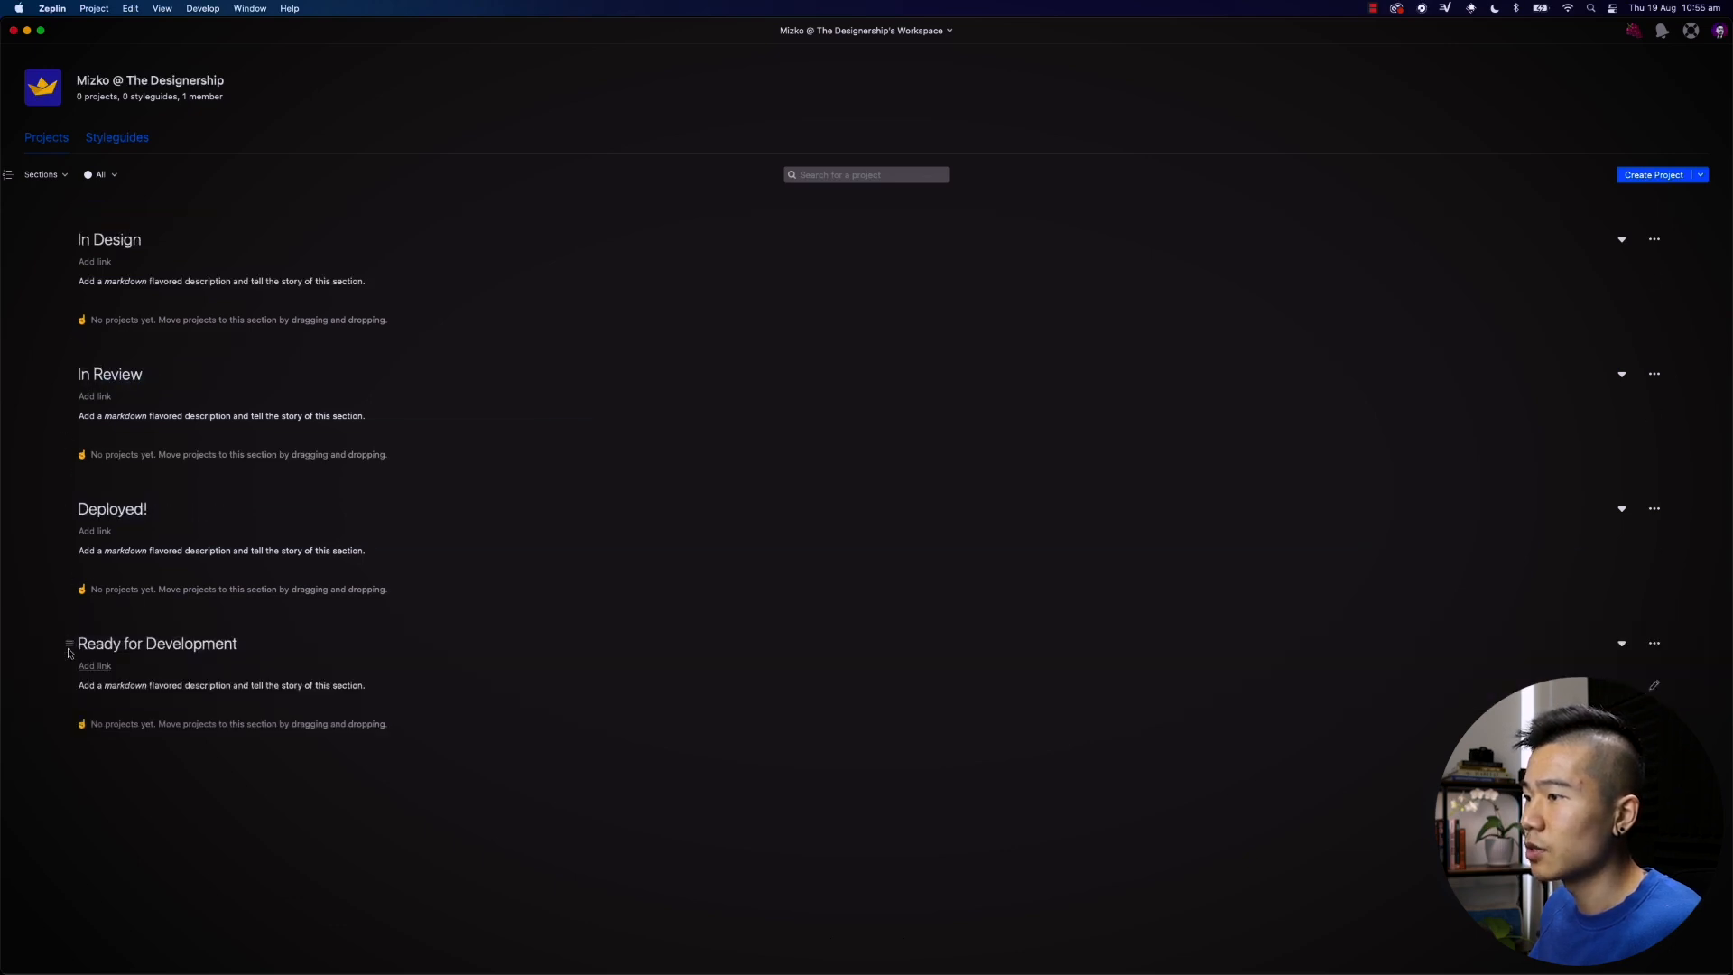
{"action": "left_click_drag", "start_coordinate": [69, 646], "coordinate": [81, 483]}
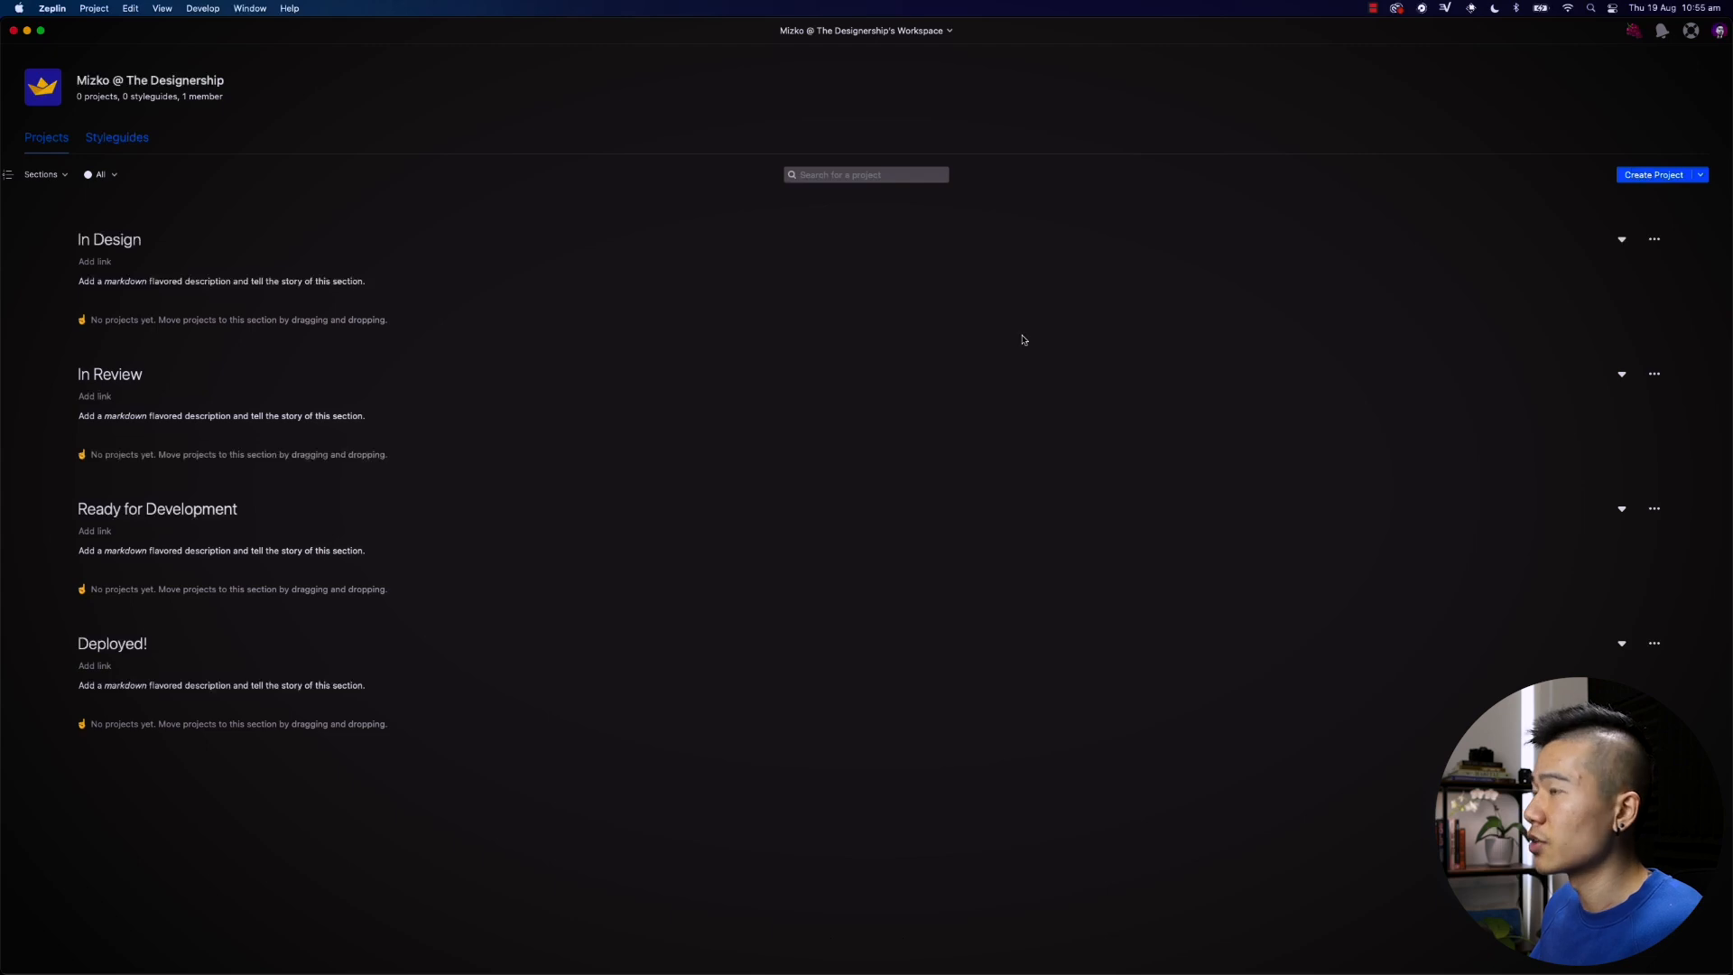
Step: Glance at the BlueStock screens in Figma, return to Zeplin and create a new Web project
{"action": "key", "text": "super+Tab"}
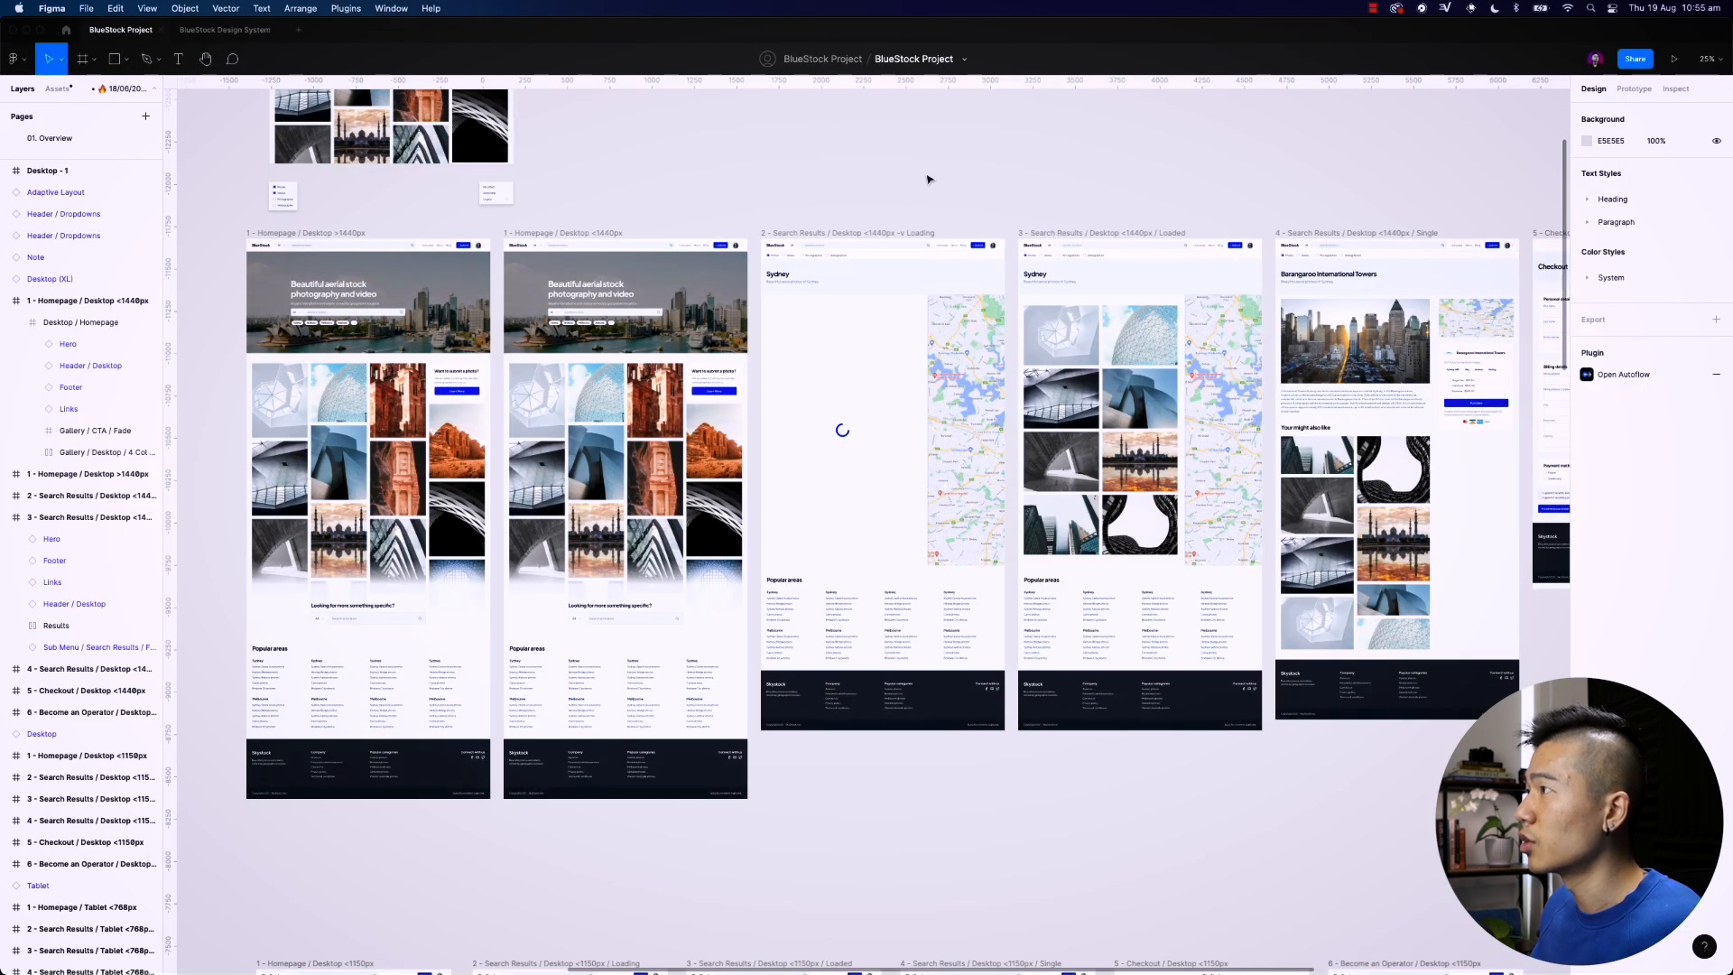
{"action": "key", "text": "super+Tab"}
{"action": "left_click", "coordinate": [1651, 174]}
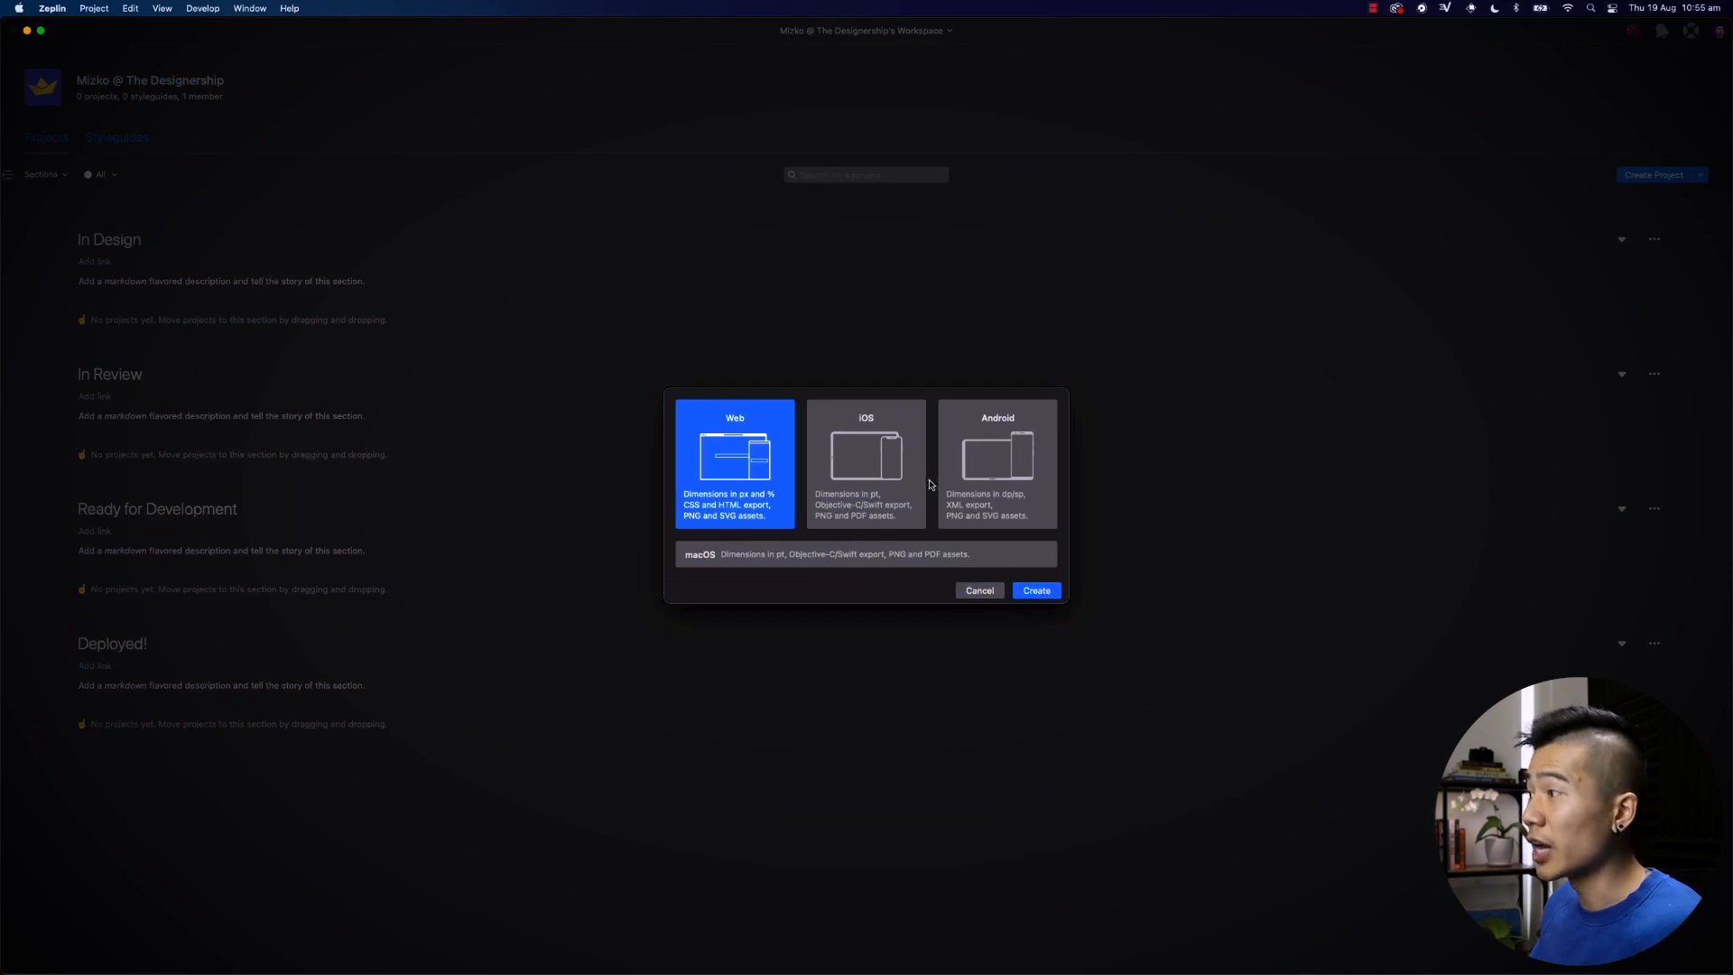
{"action": "left_click", "coordinate": [1043, 597]}
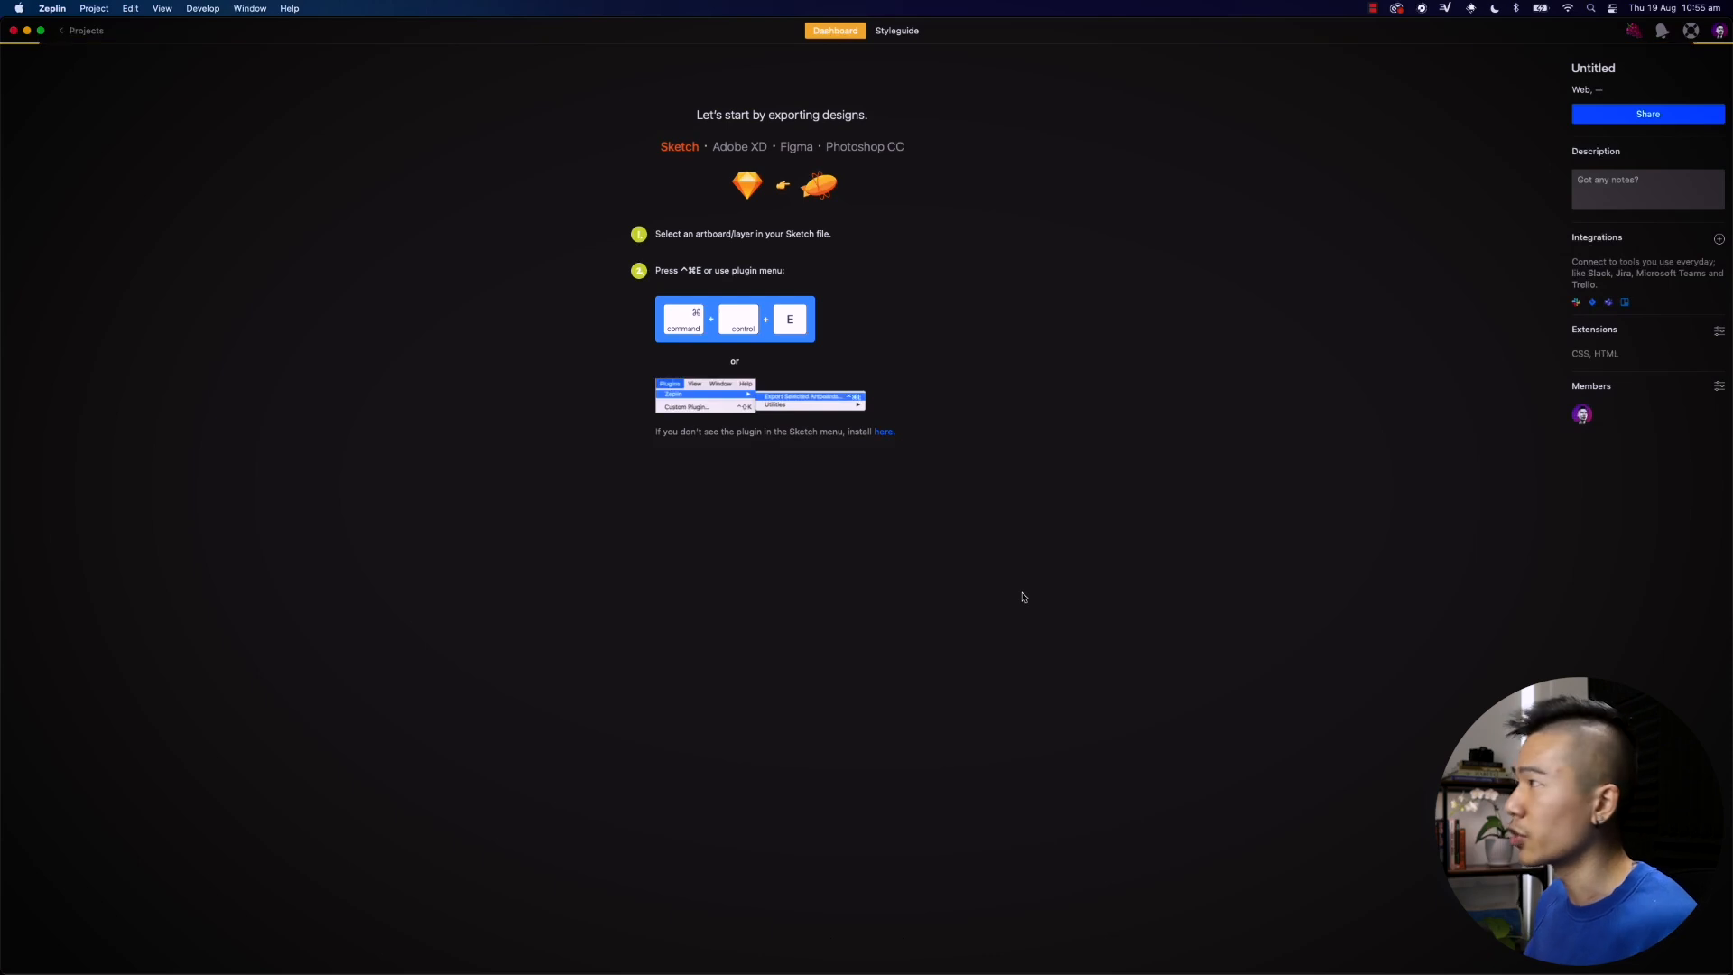
Step: Rename the new untitled Web project as BlueStock
{"action": "left_click", "coordinate": [1586, 60]}
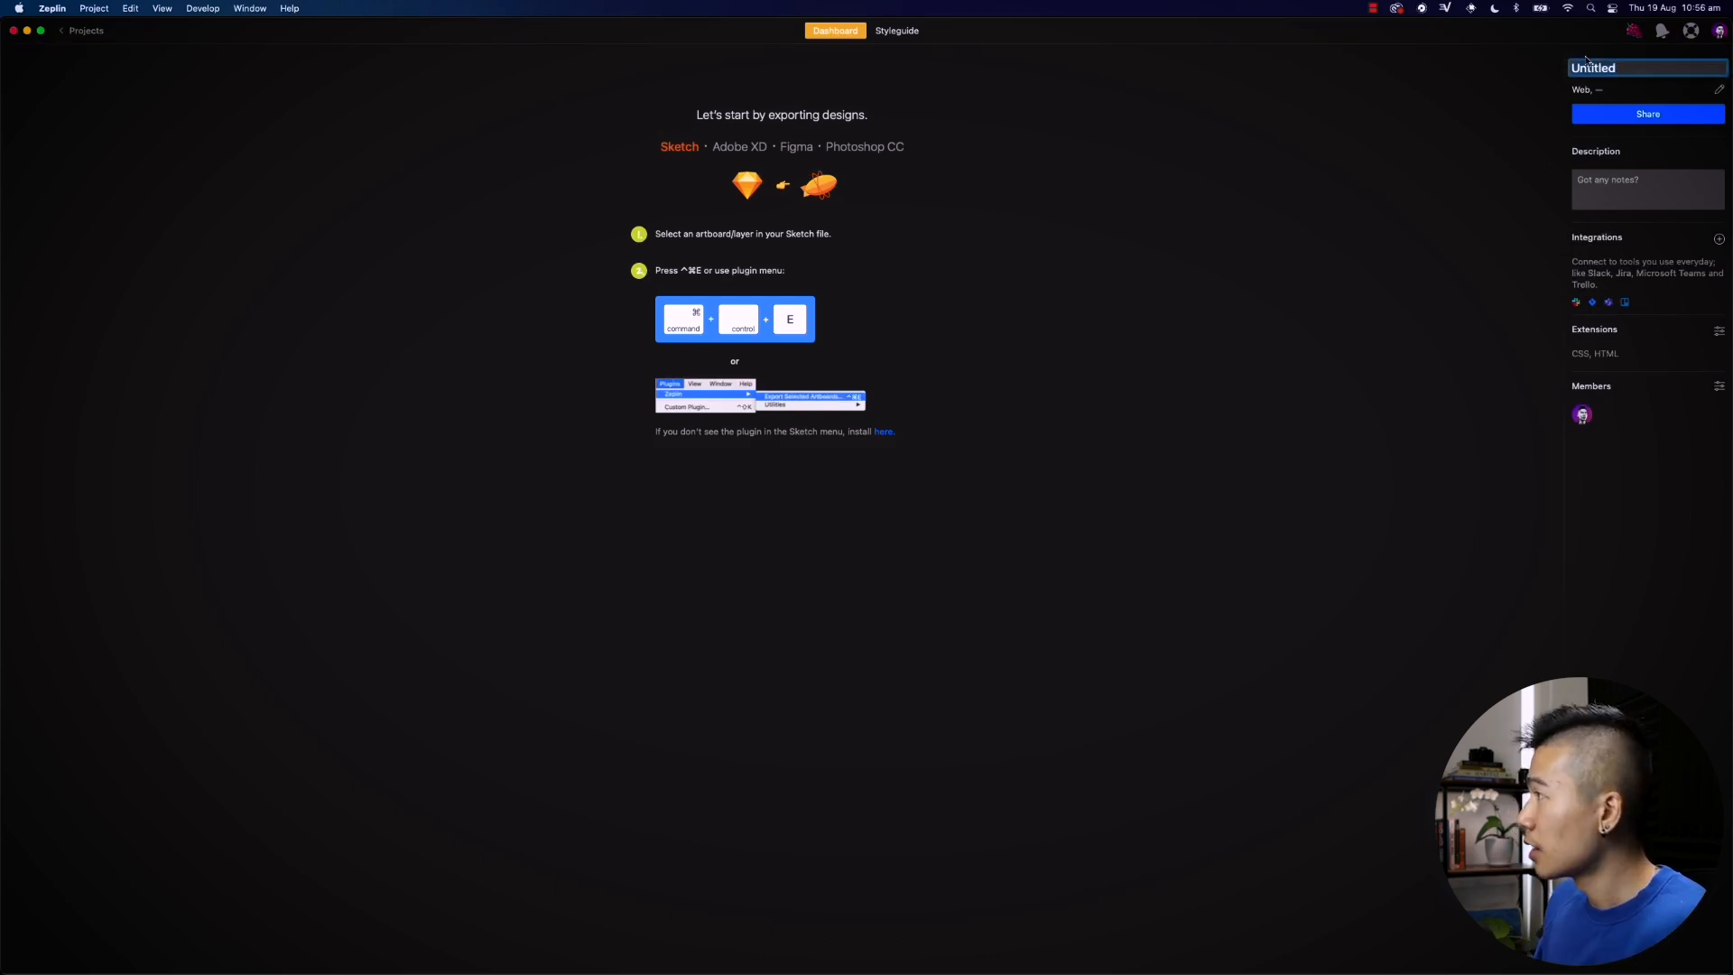
{"action": "type", "text": "BlueStock"}
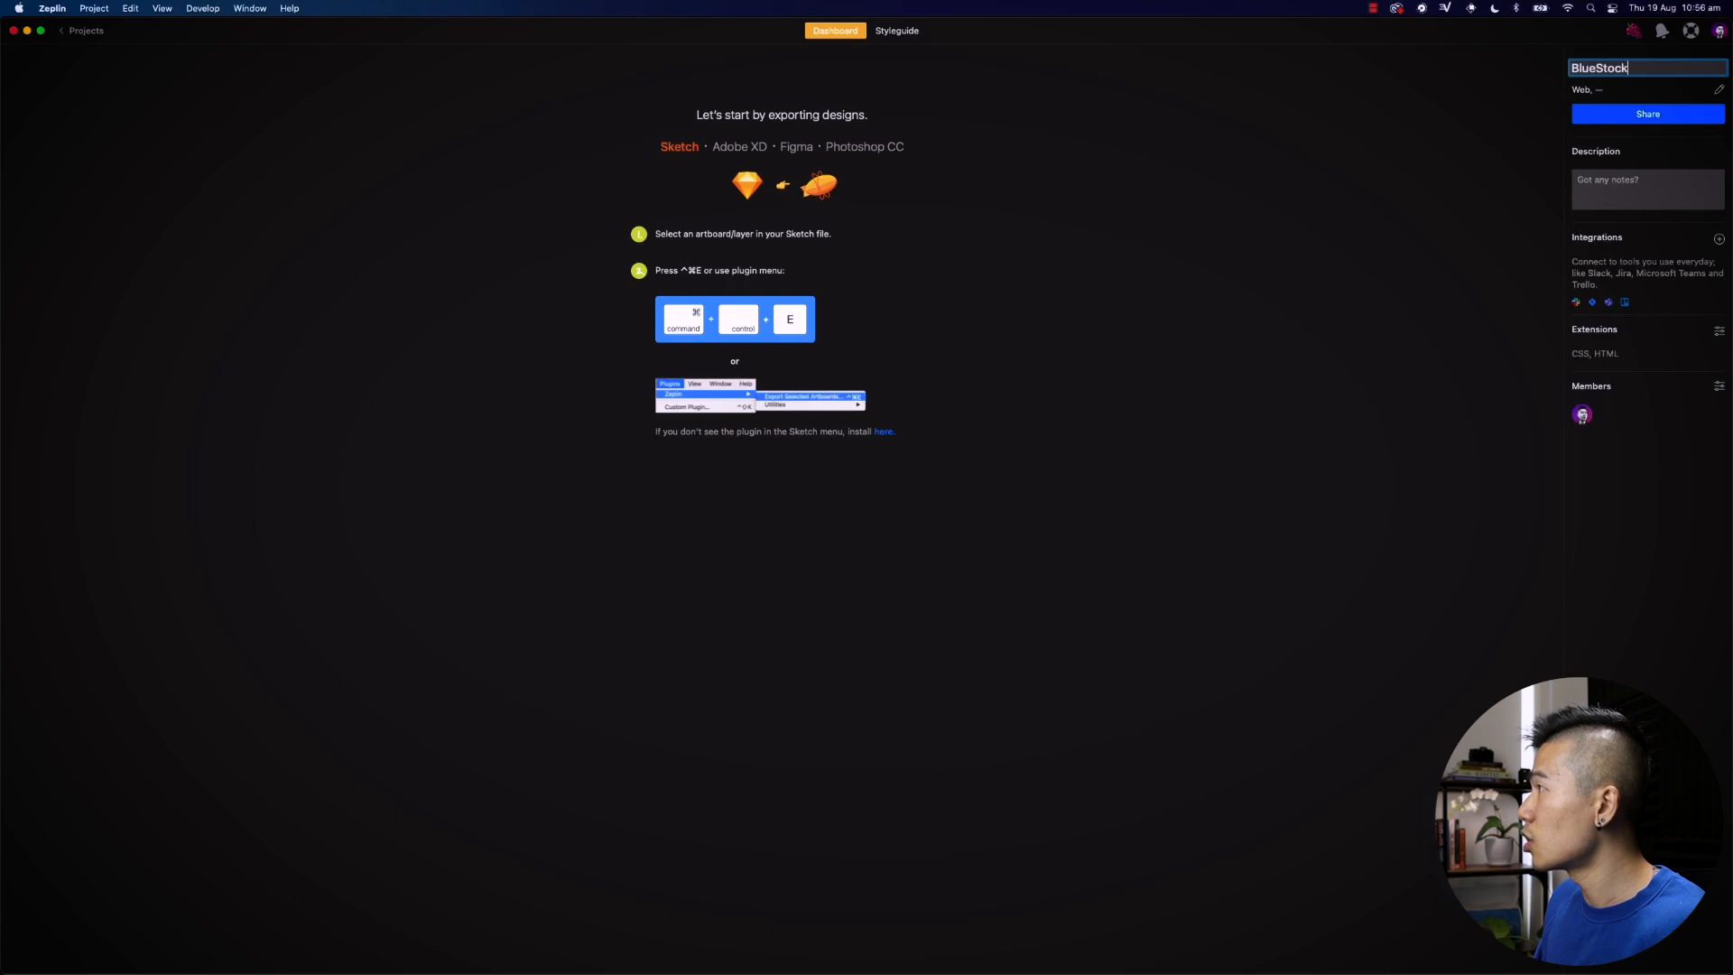
{"action": "key", "text": "Return"}
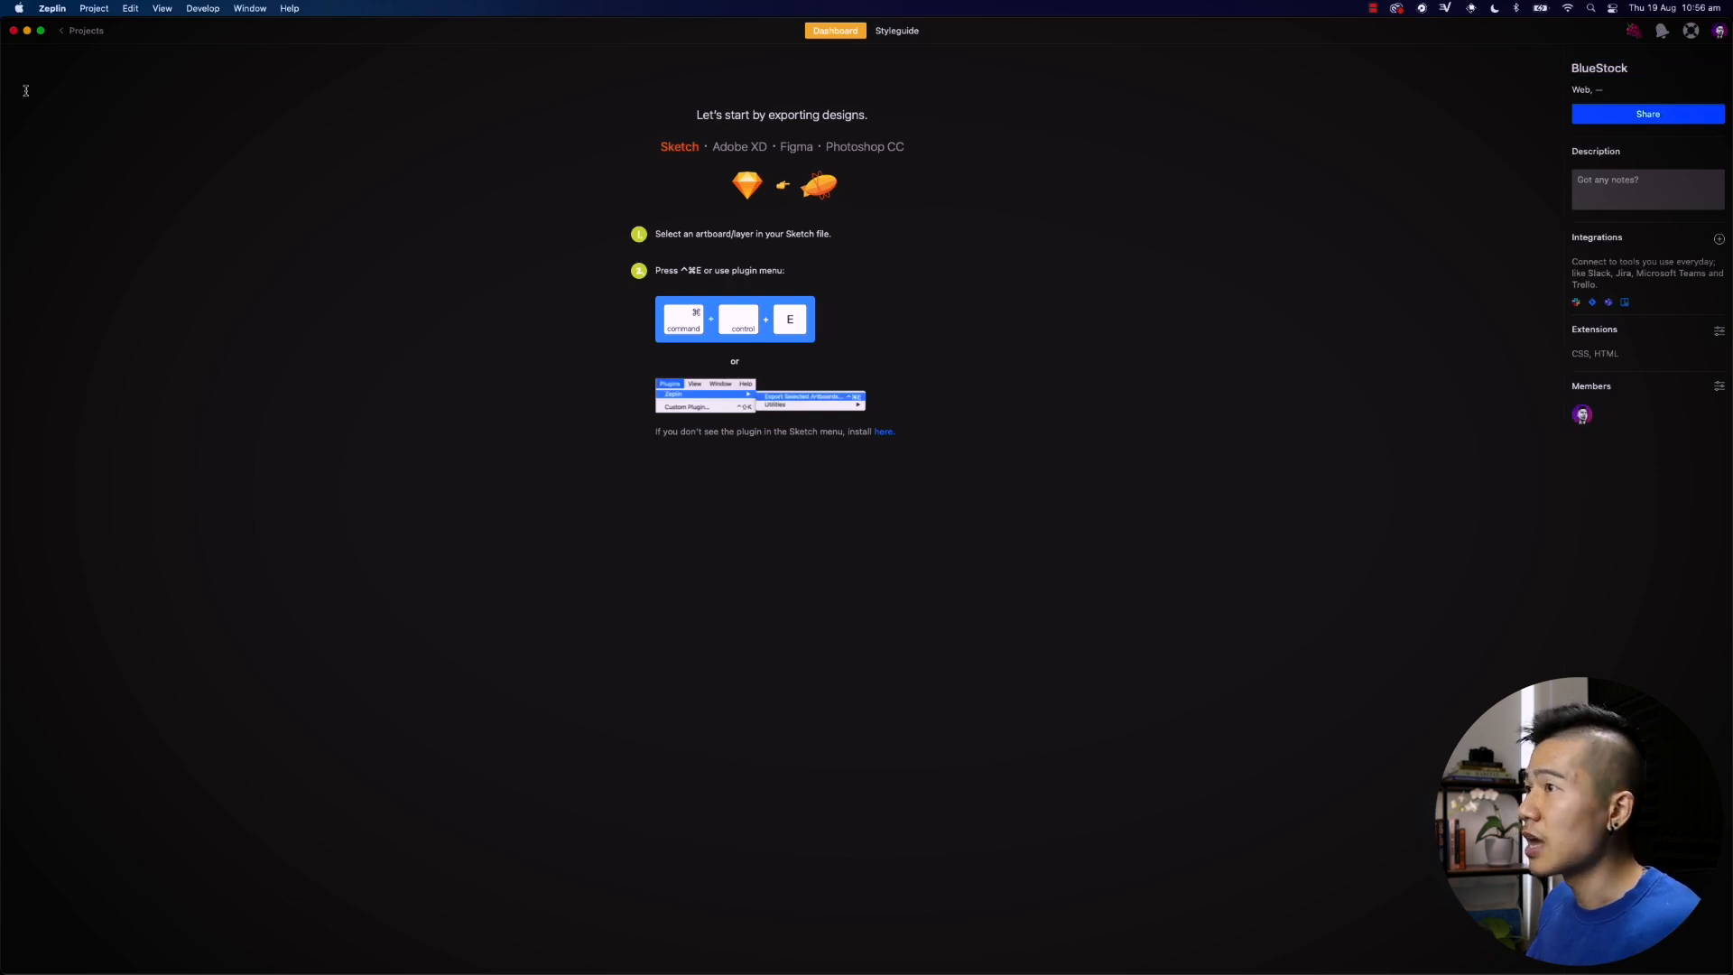
Step: Return to the workspace's project overview and move the BlueStock project into the In Design section
{"action": "left_click", "coordinate": [84, 31]}
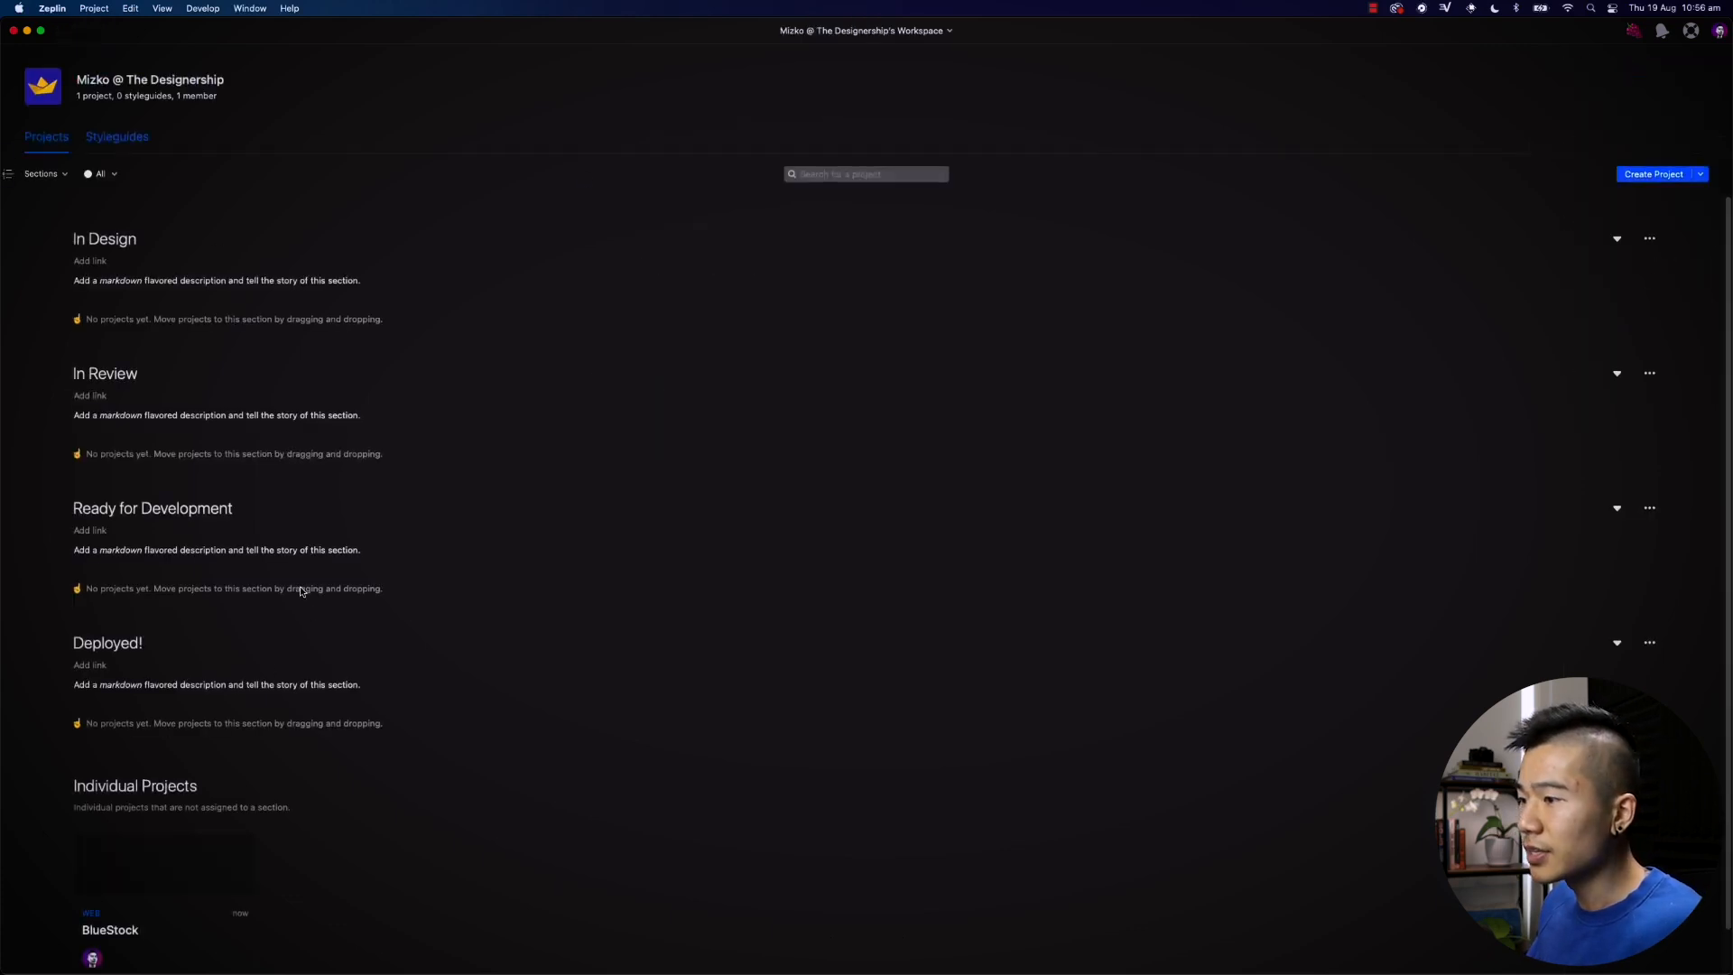
{"action": "scroll", "coordinate": [300, 591], "scroll_direction": "down", "scroll_amount": 2}
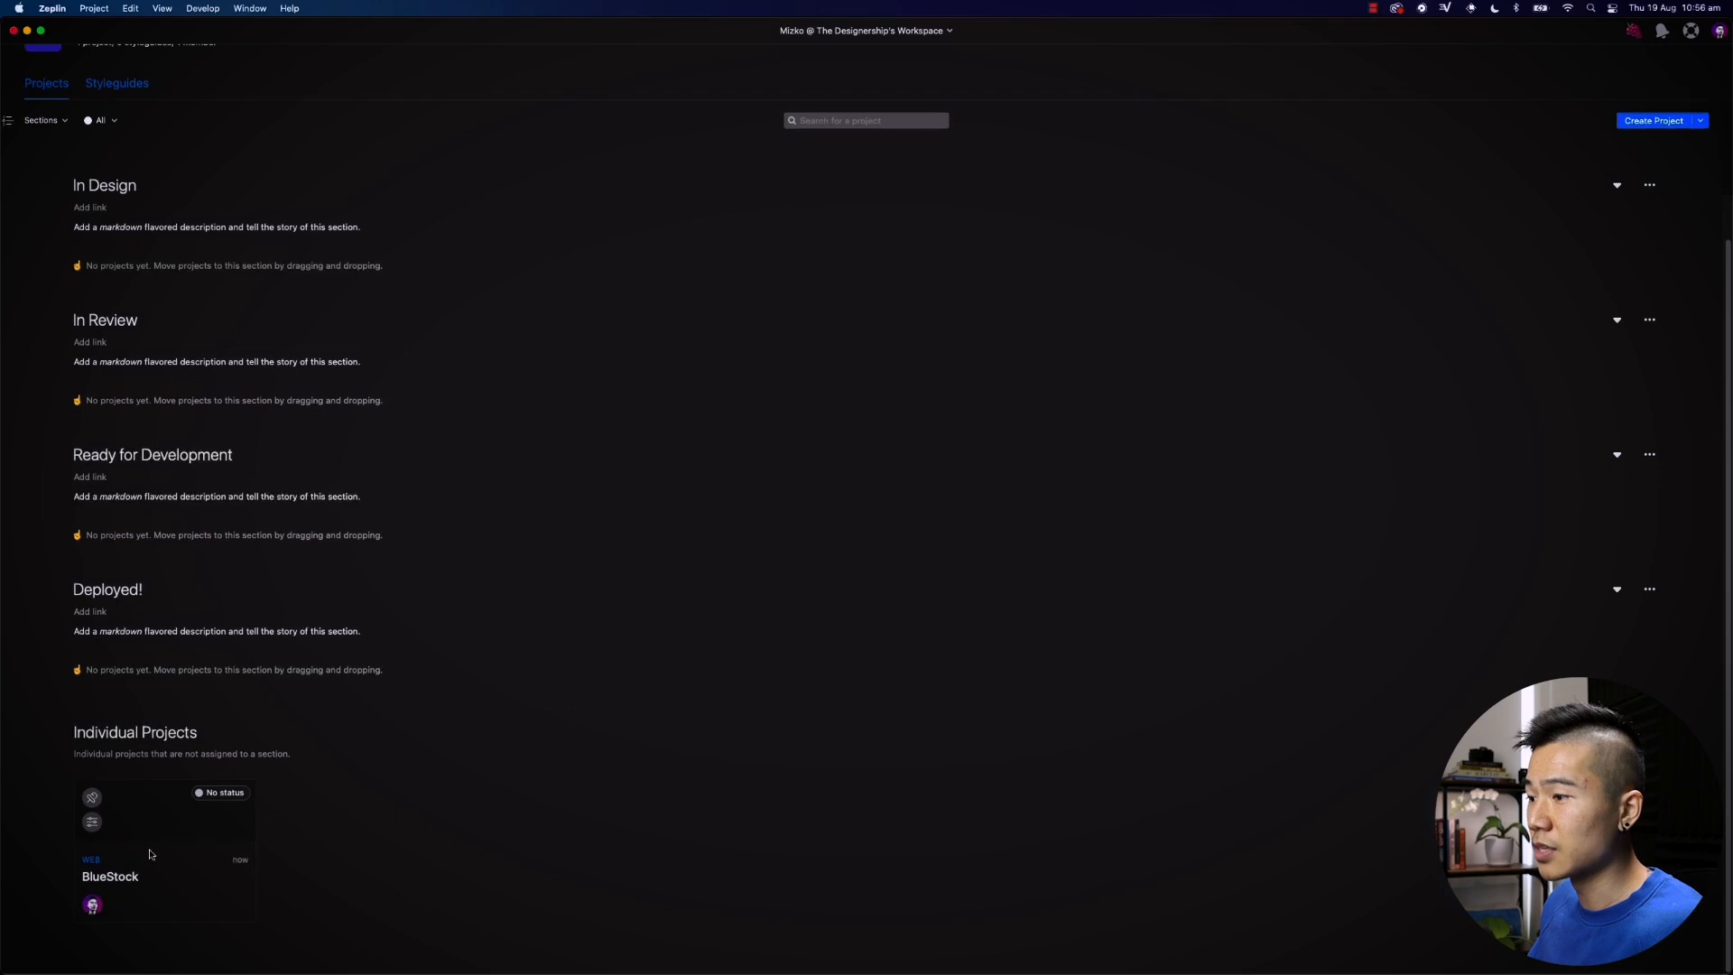
{"action": "left_click_drag", "start_coordinate": [153, 868], "coordinate": [185, 233]}
Step: Customize the project statuses from the BlueStock card by adding a new status named "Deplyed"
{"action": "mouse_move", "coordinate": [221, 325]}
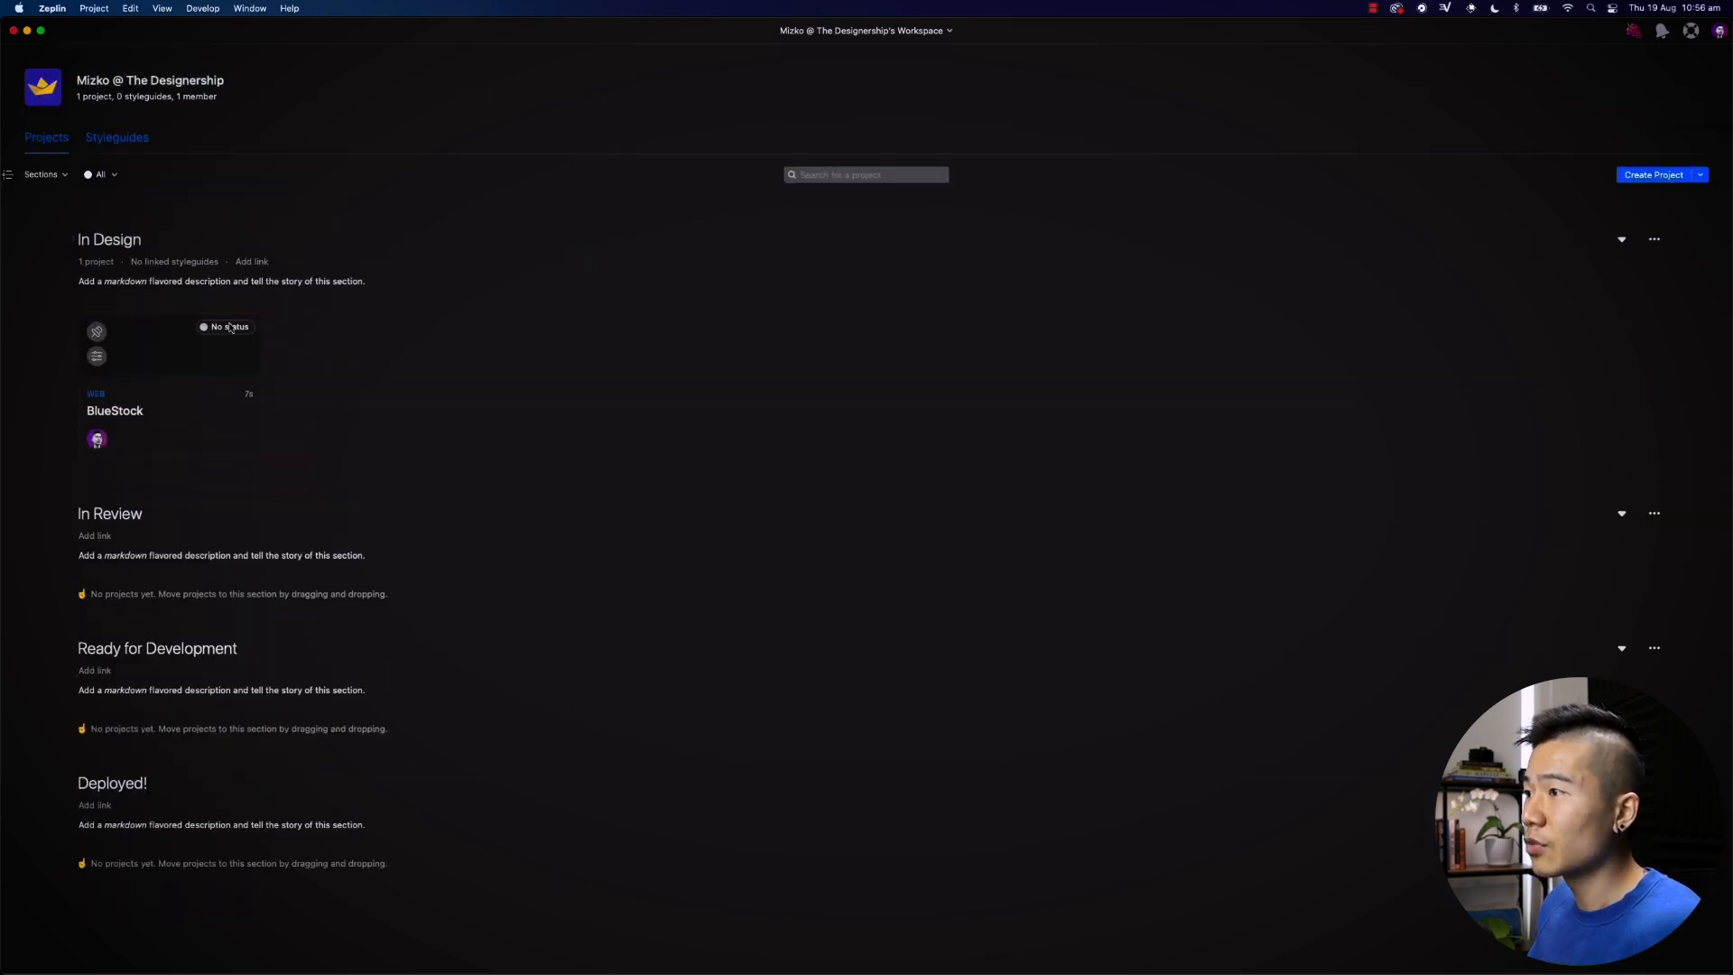
{"action": "left_click", "coordinate": [229, 329]}
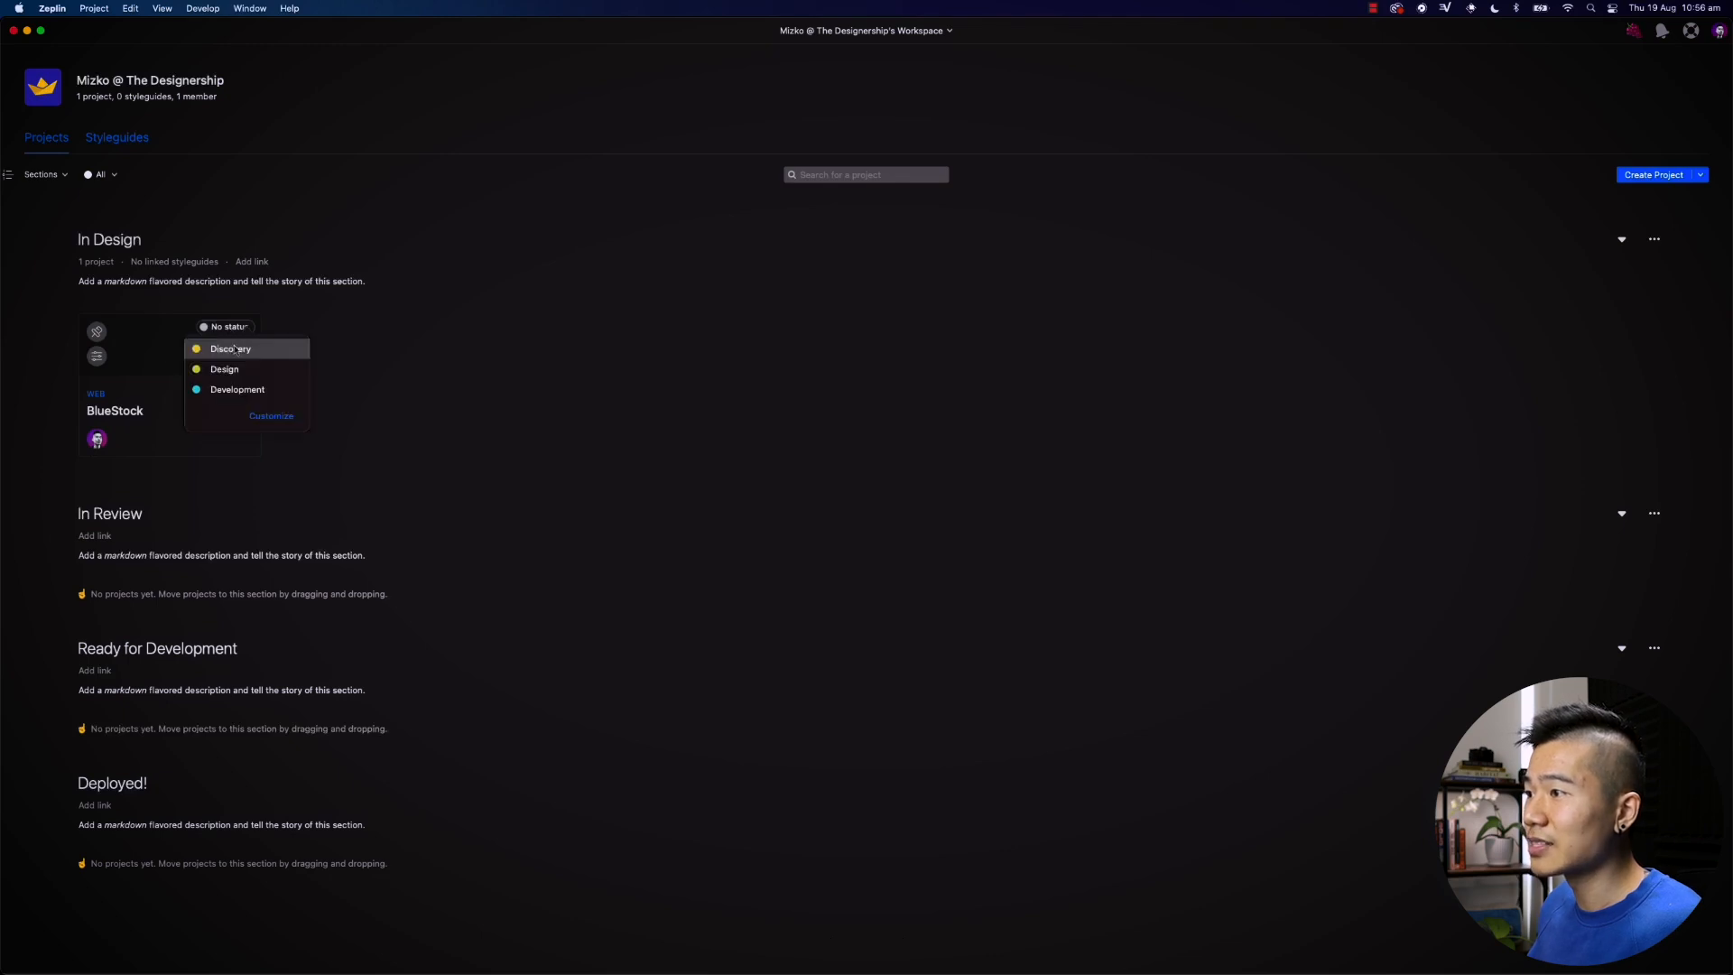
{"action": "left_click", "coordinate": [270, 416]}
{"action": "double_click", "coordinate": [239, 348]}
{"action": "left_click", "coordinate": [240, 423]}
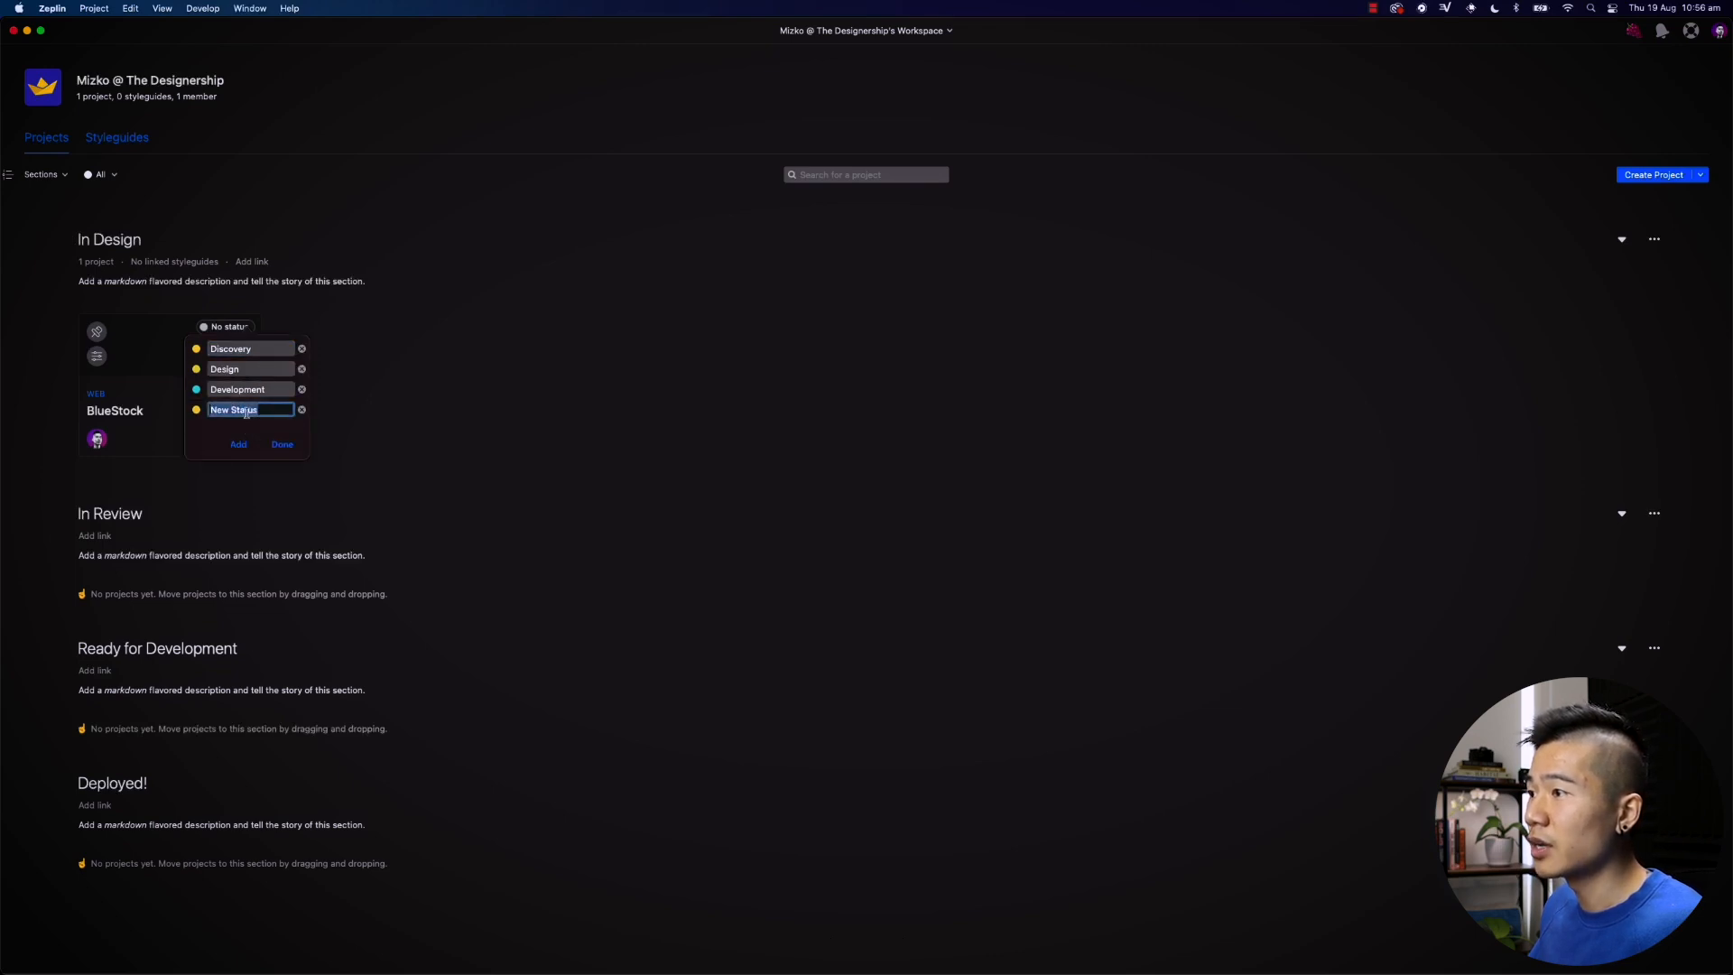
{"action": "type", "text": "Deplyed"}
Step: Rename the Discovery status, trying Design first and settling on Review
{"action": "double_click", "coordinate": [237, 348]}
{"action": "type", "text": "Design"}
{"action": "key", "text": "Return"}
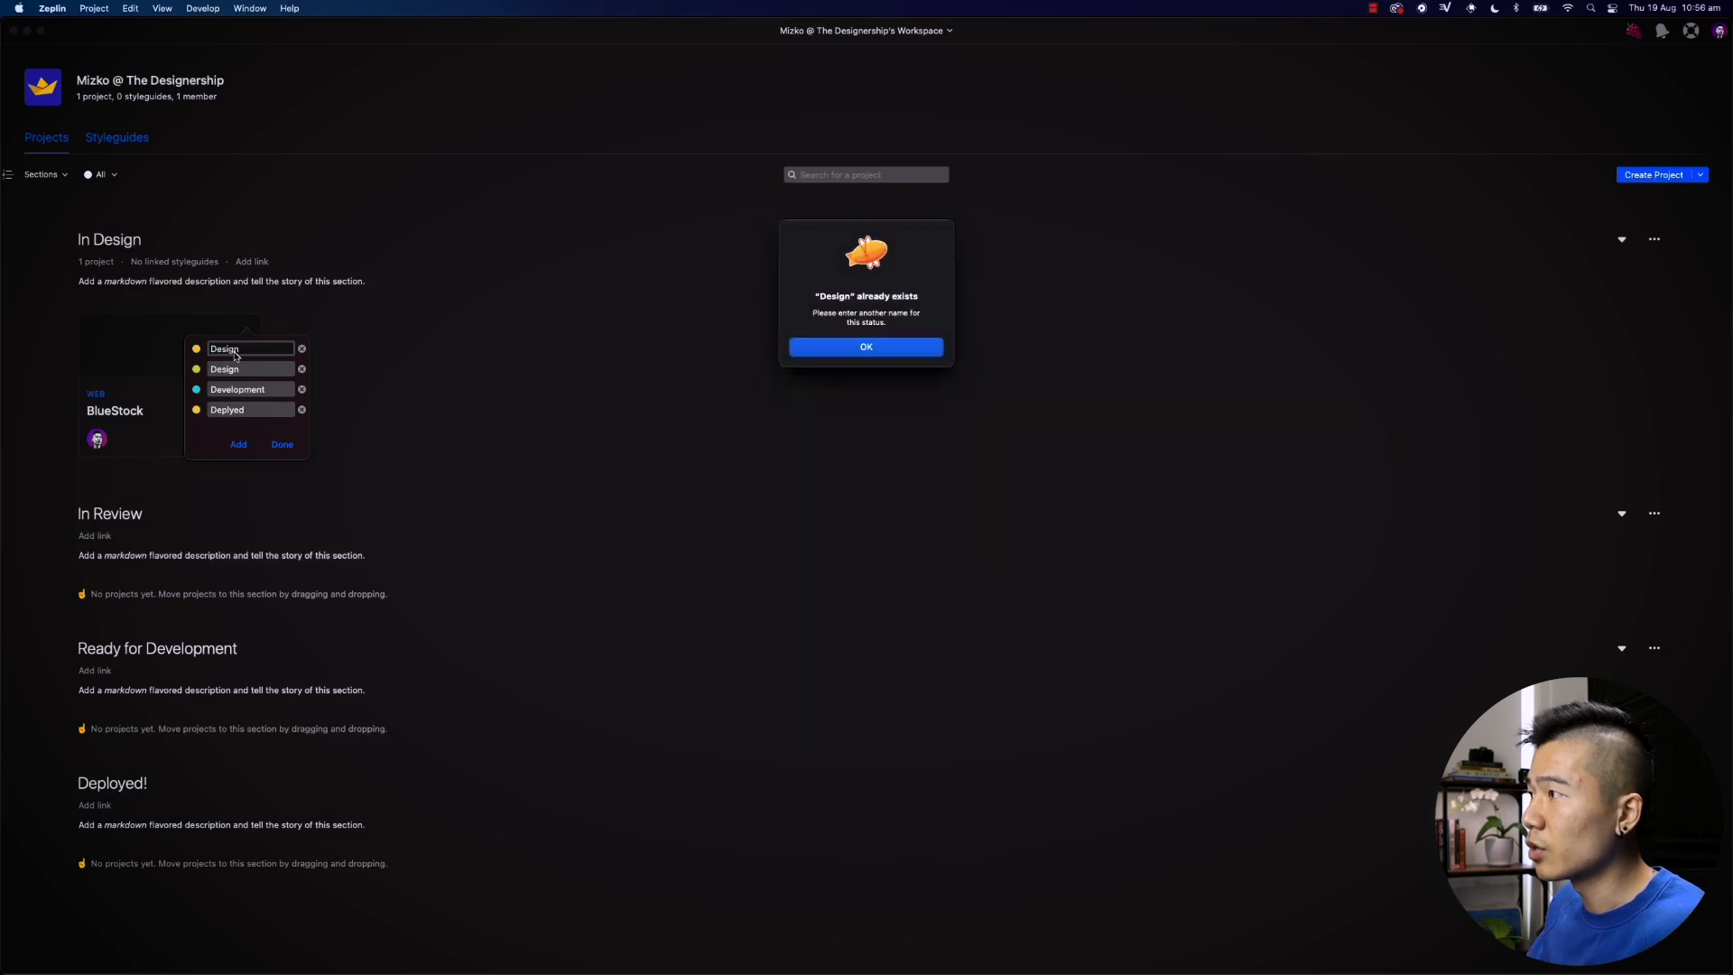
{"action": "left_click", "coordinate": [940, 351]}
{"action": "key", "text": "super+a"}
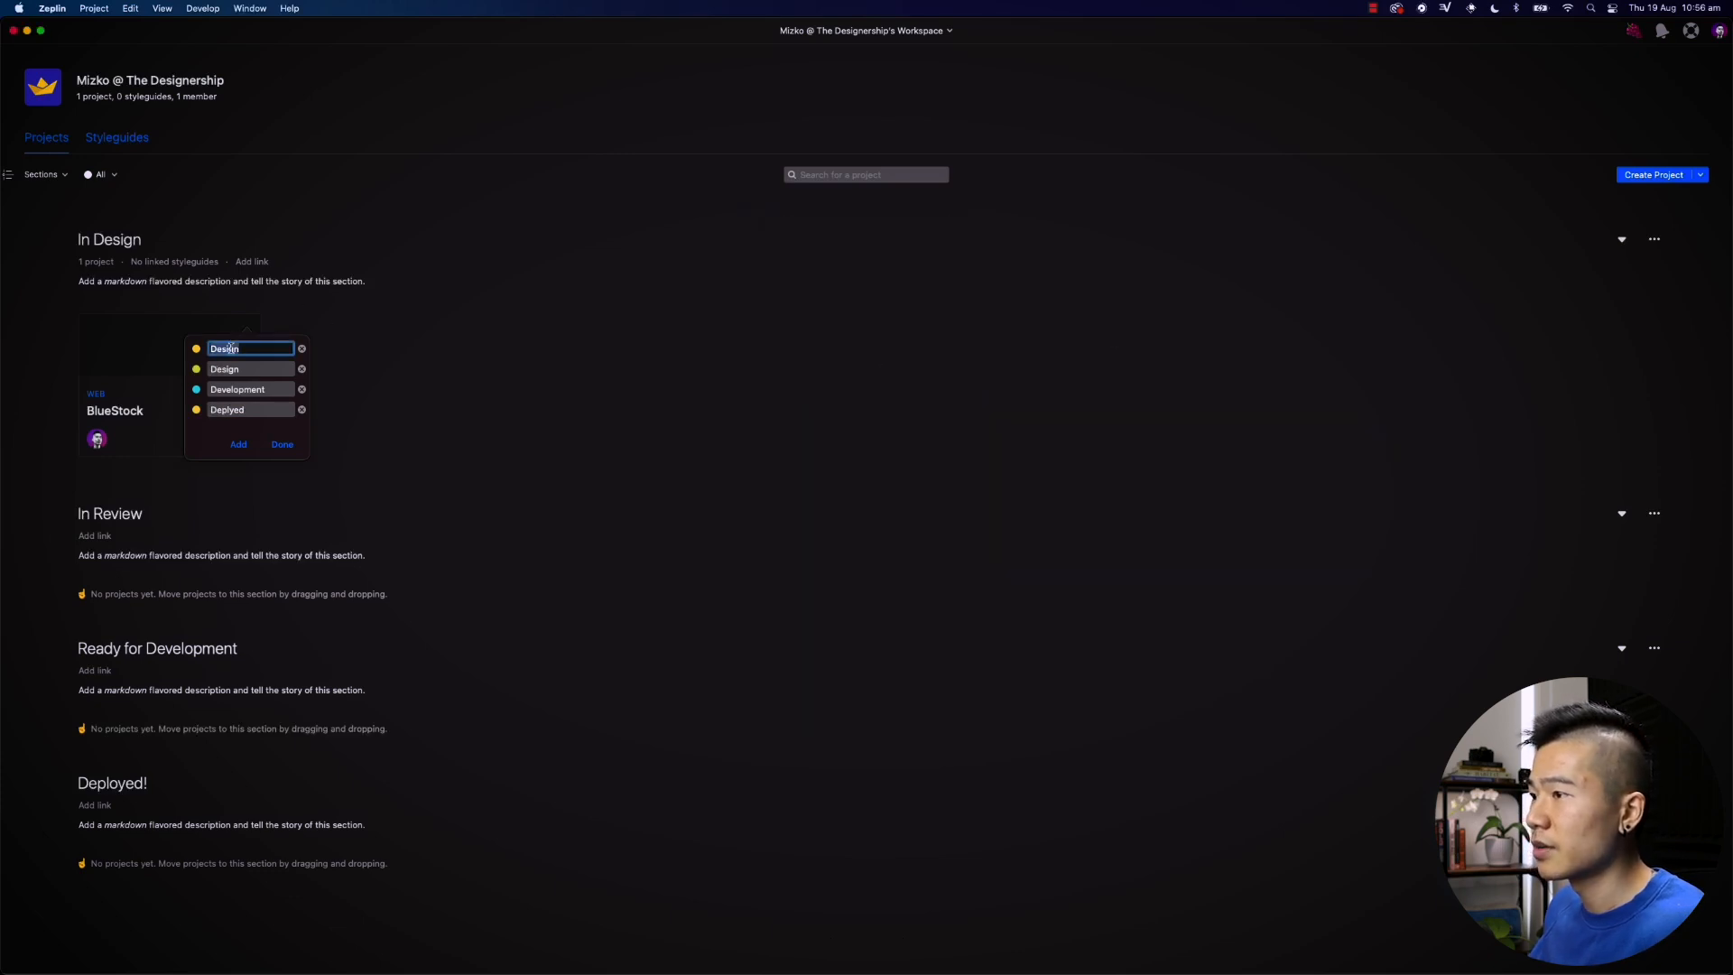
{"action": "type", "text": "Review"}
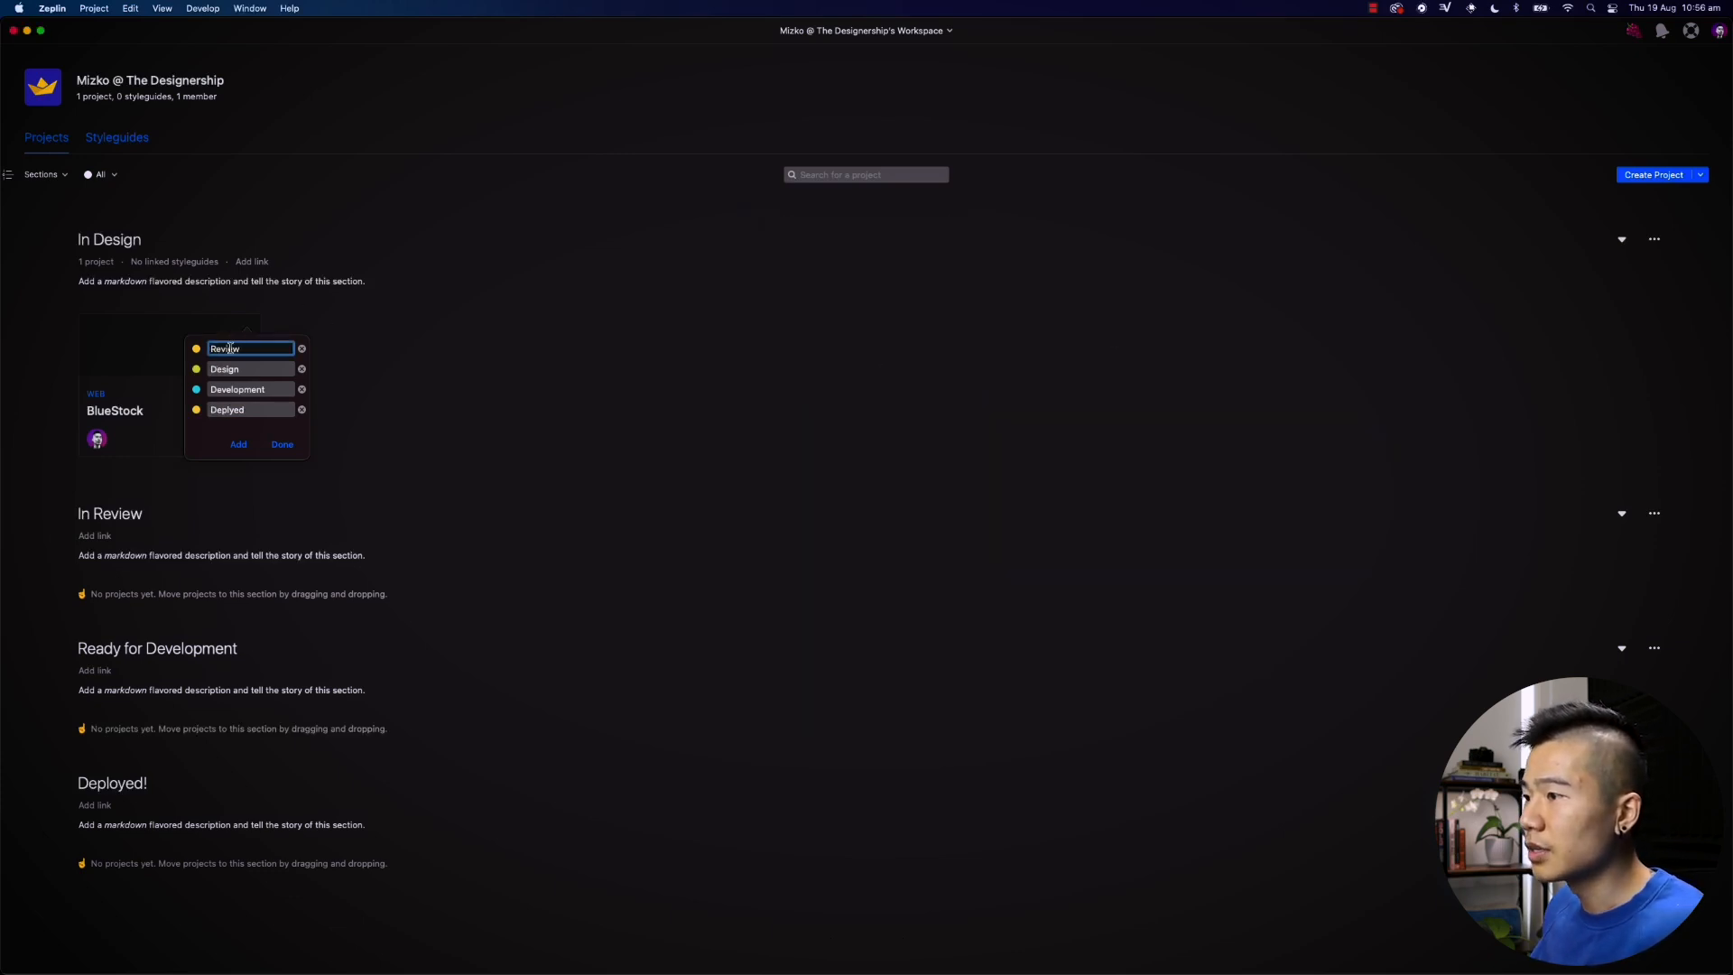
Step: Rename the Development status as Ready for Development, finish customizing and give BlueStock the Design status
{"action": "left_click", "coordinate": [248, 389]}
{"action": "key", "text": "super+a"}
{"action": "type", "text": "Re"}
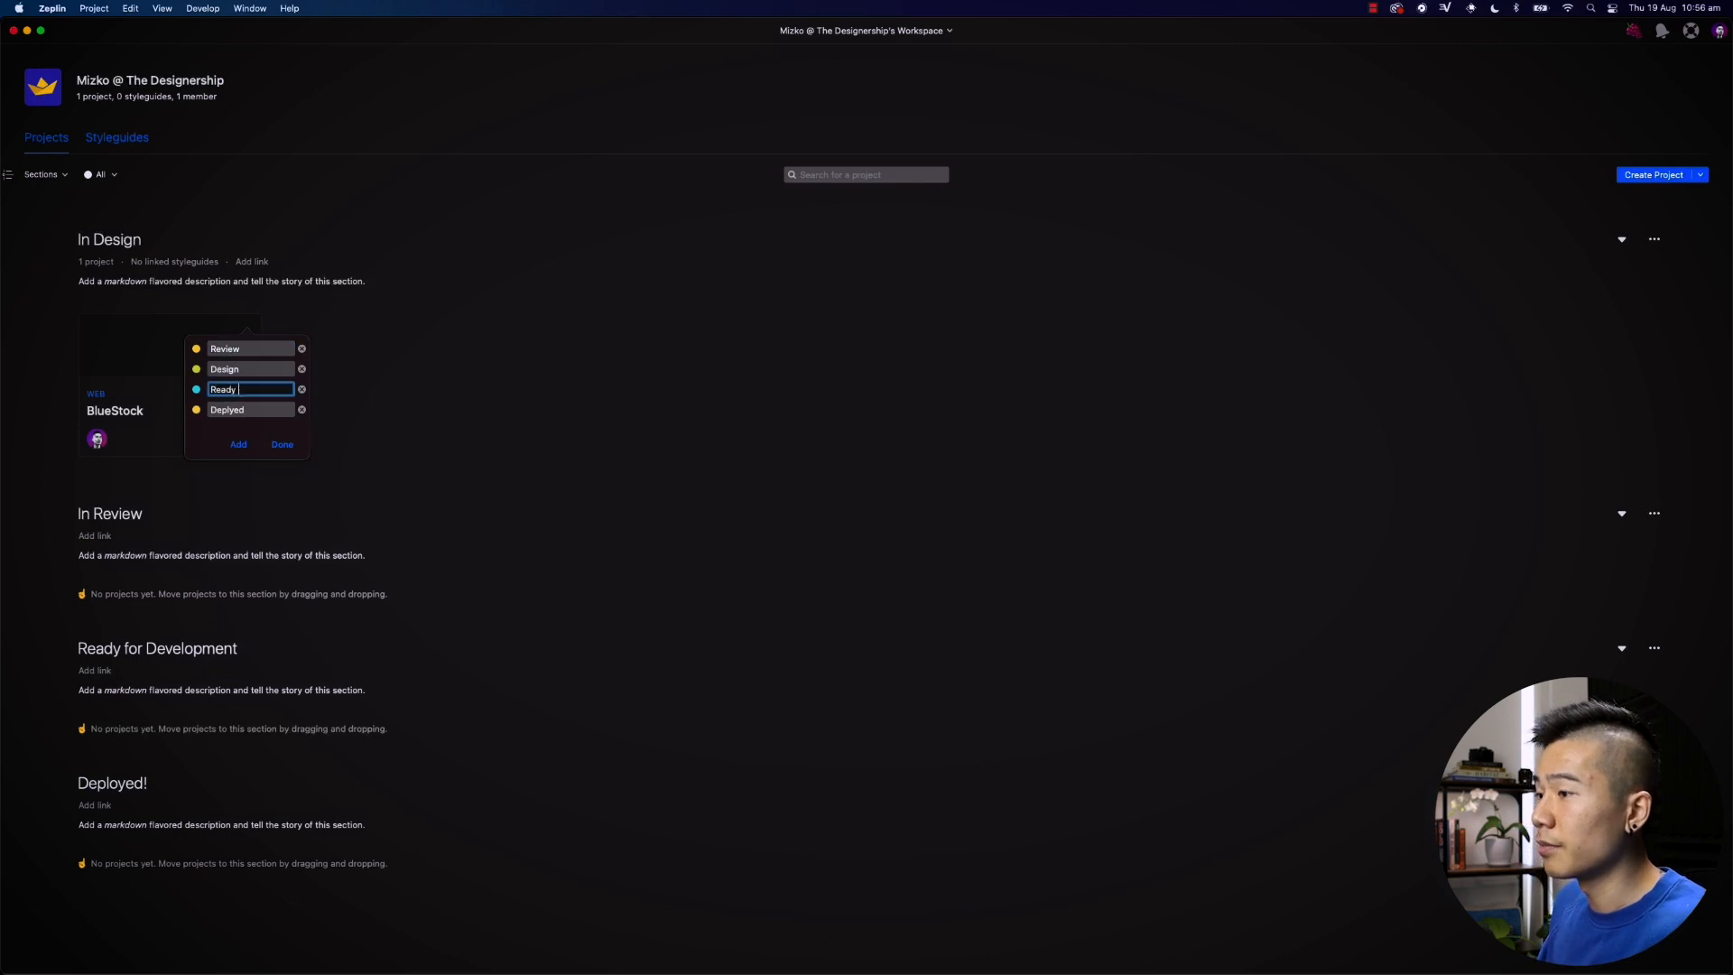
{"action": "type", "text": "ady for Developmen"}
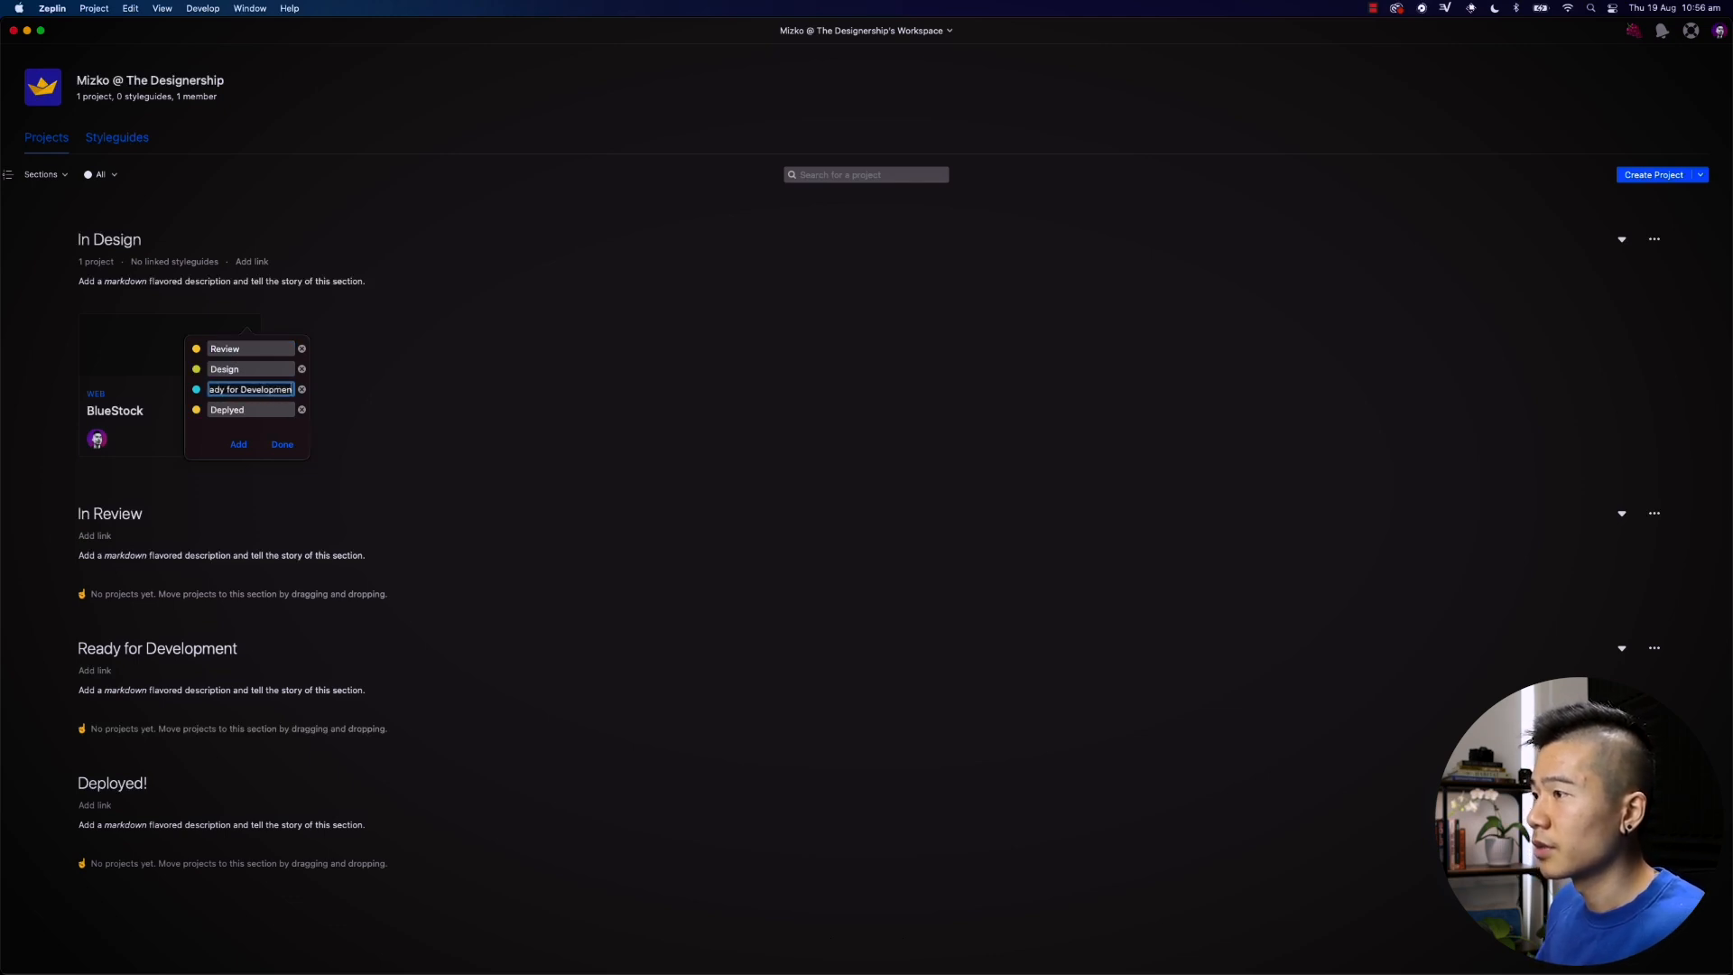
{"action": "left_click", "coordinate": [282, 443]}
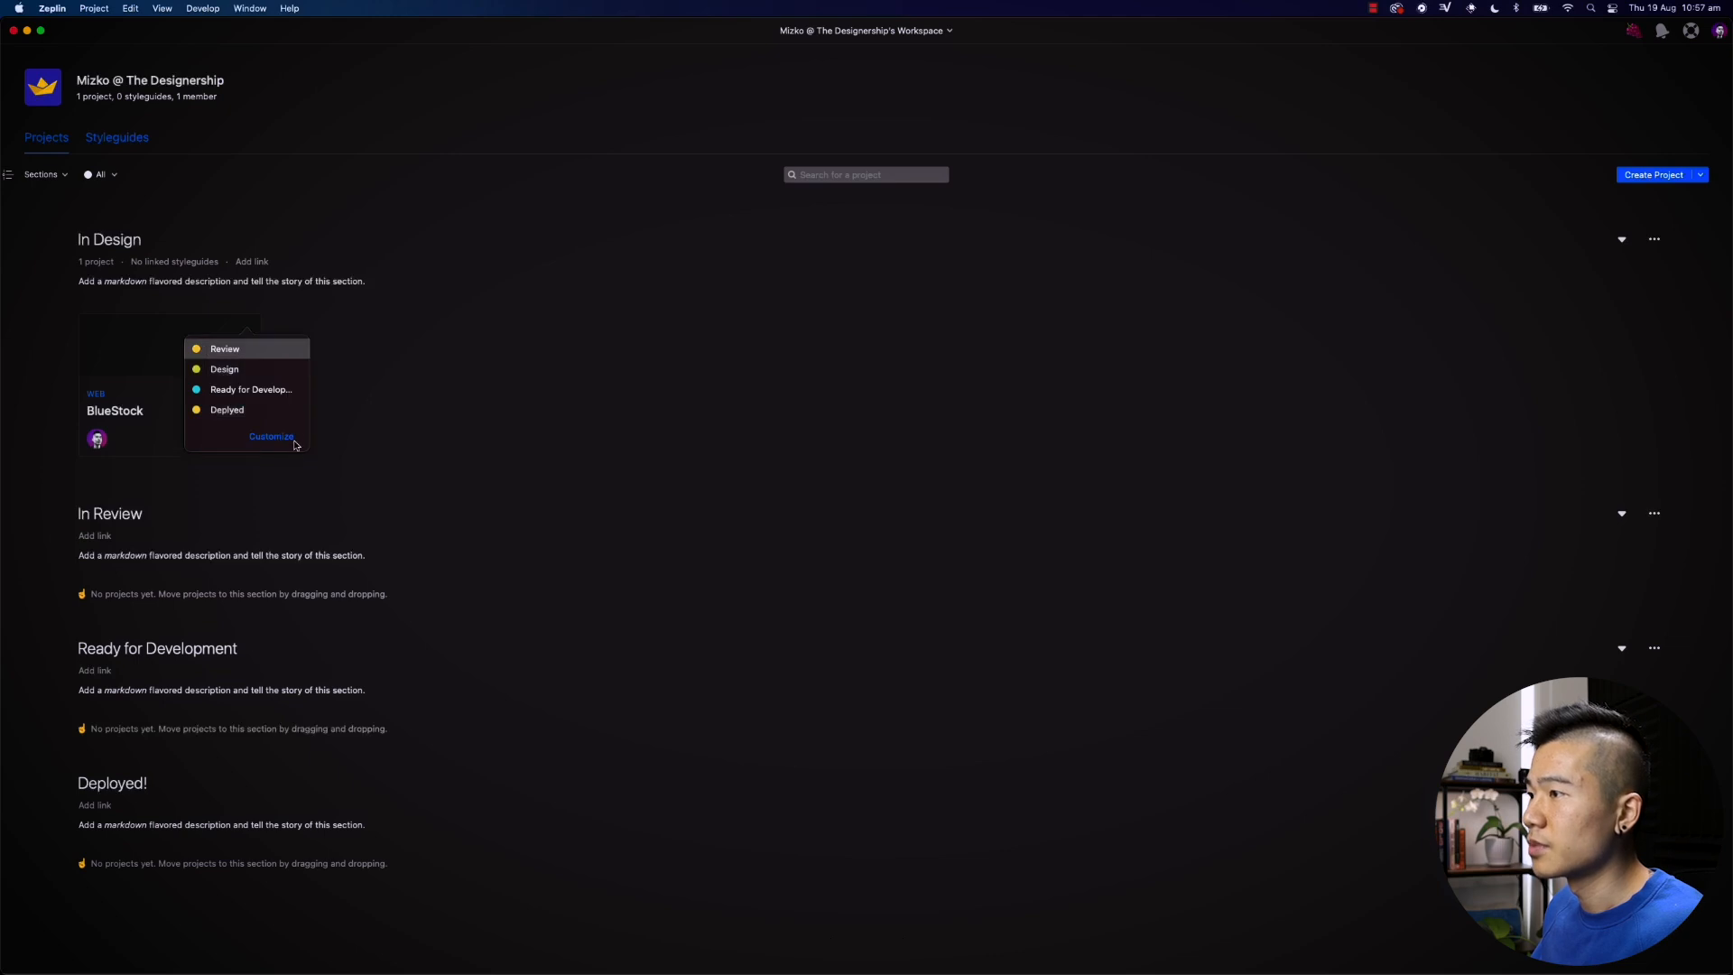
{"action": "left_click", "coordinate": [262, 369]}
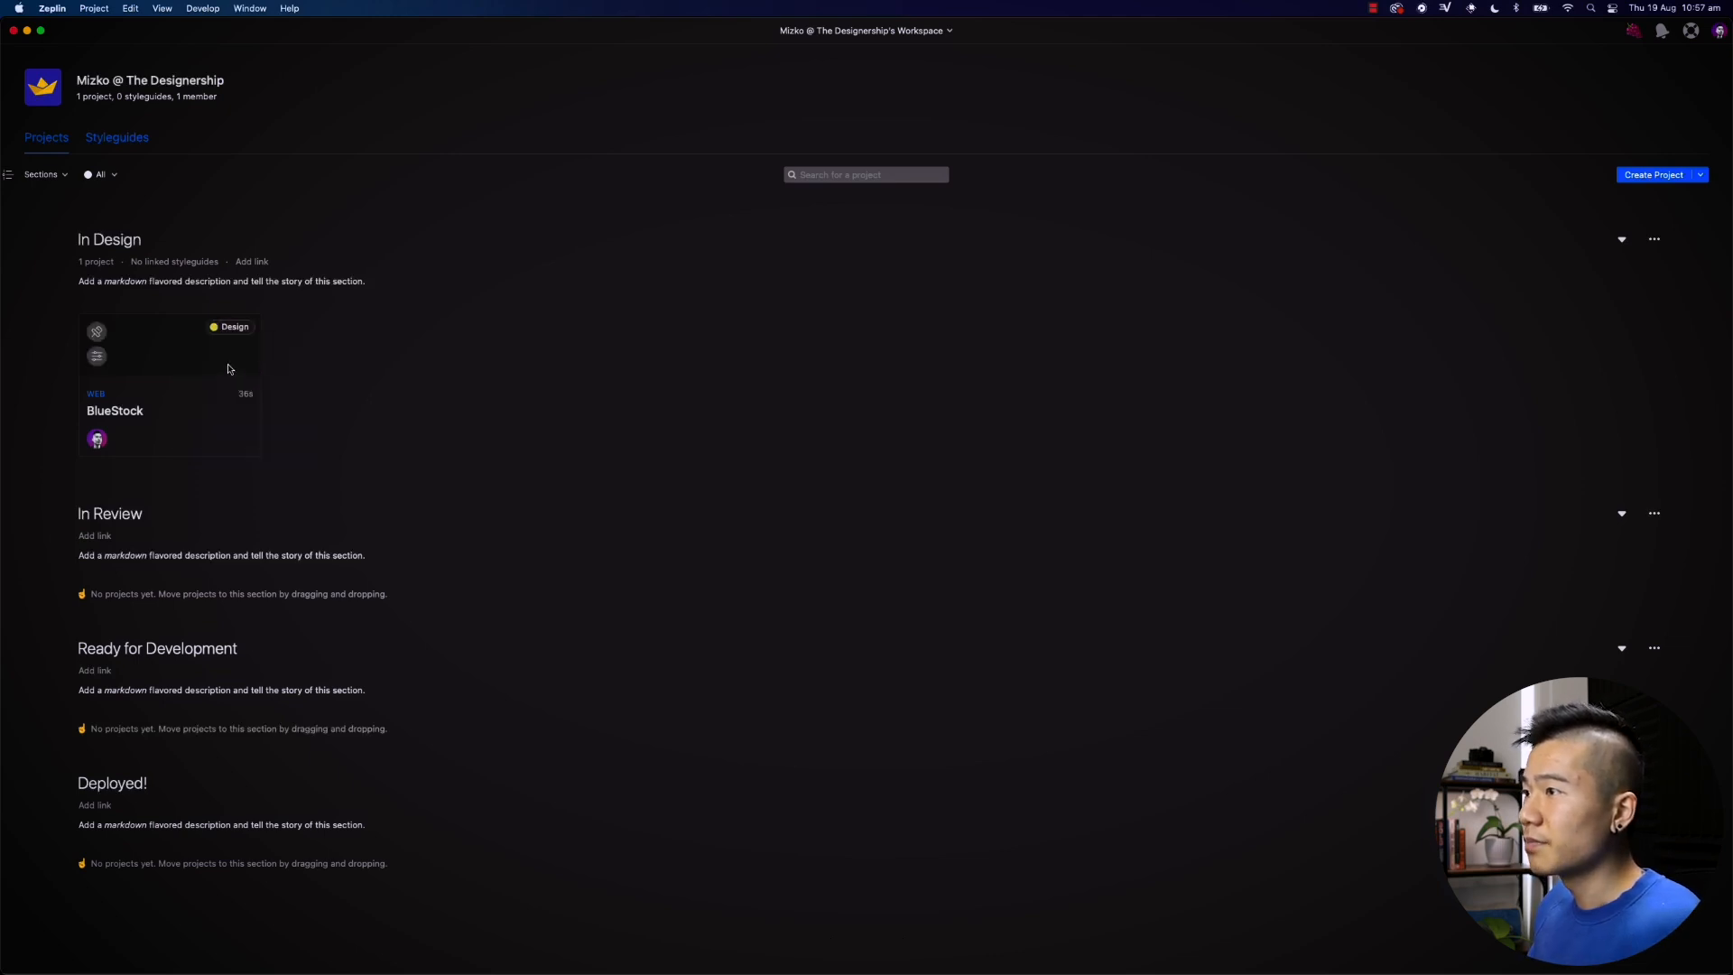
Step: Create the workspace's first styleguide with the platform-free Base type
{"action": "left_click", "coordinate": [129, 141]}
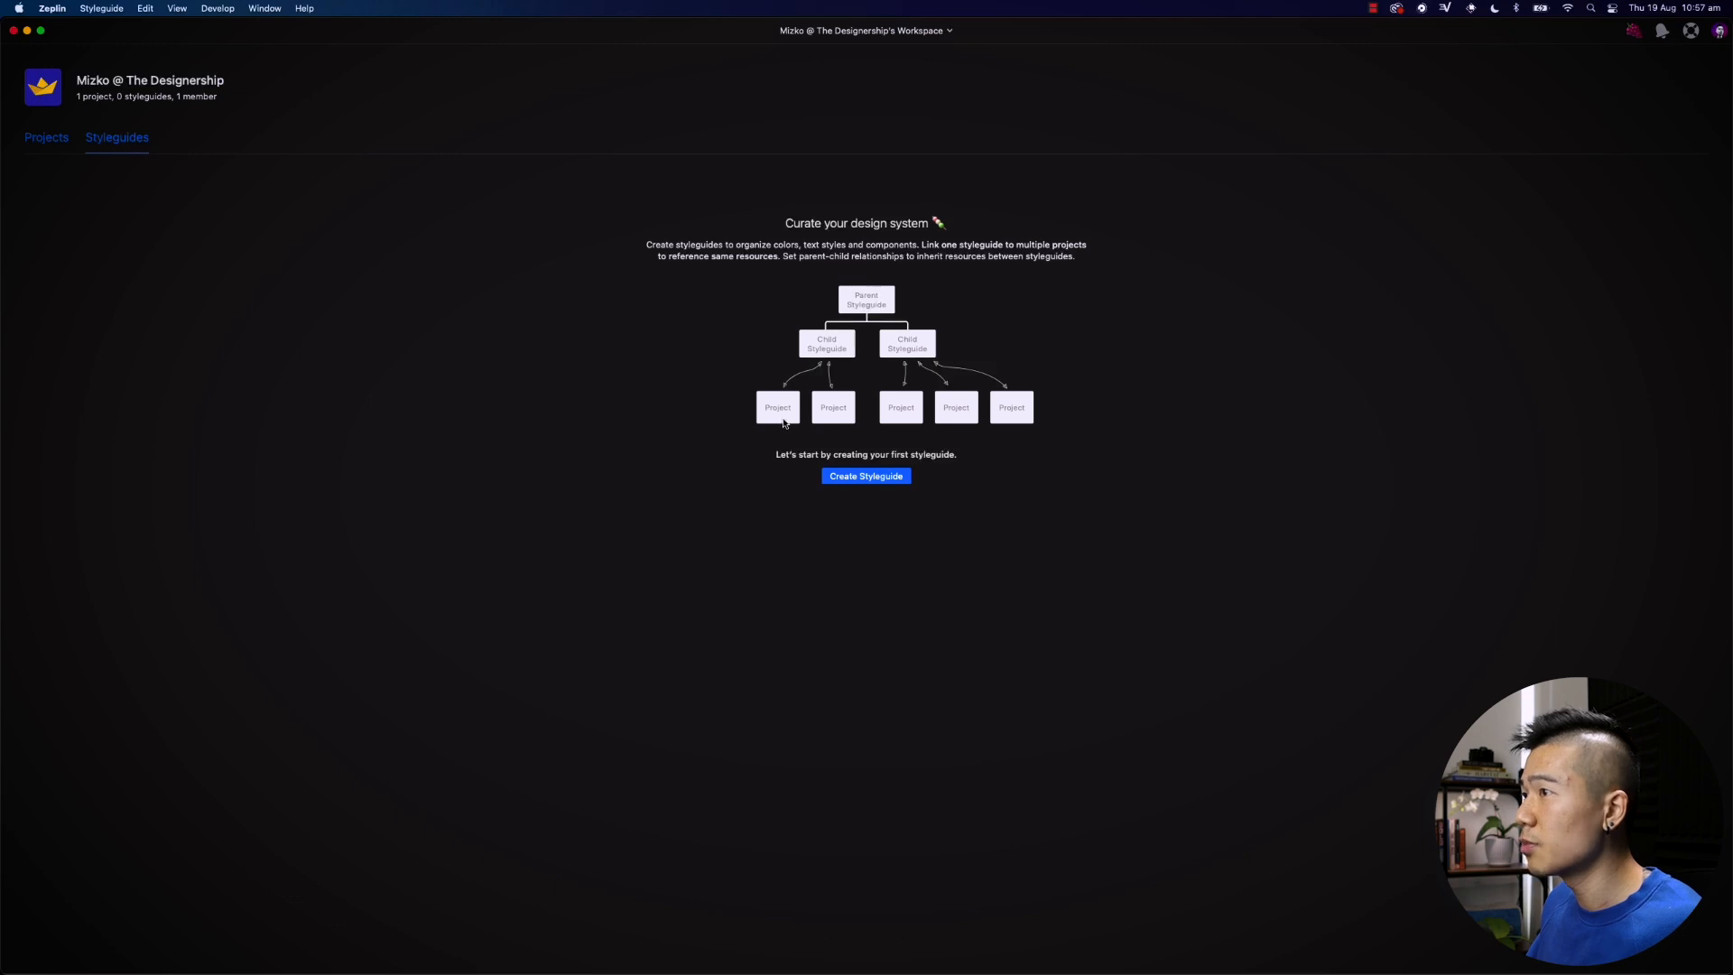
{"action": "left_click", "coordinate": [834, 478]}
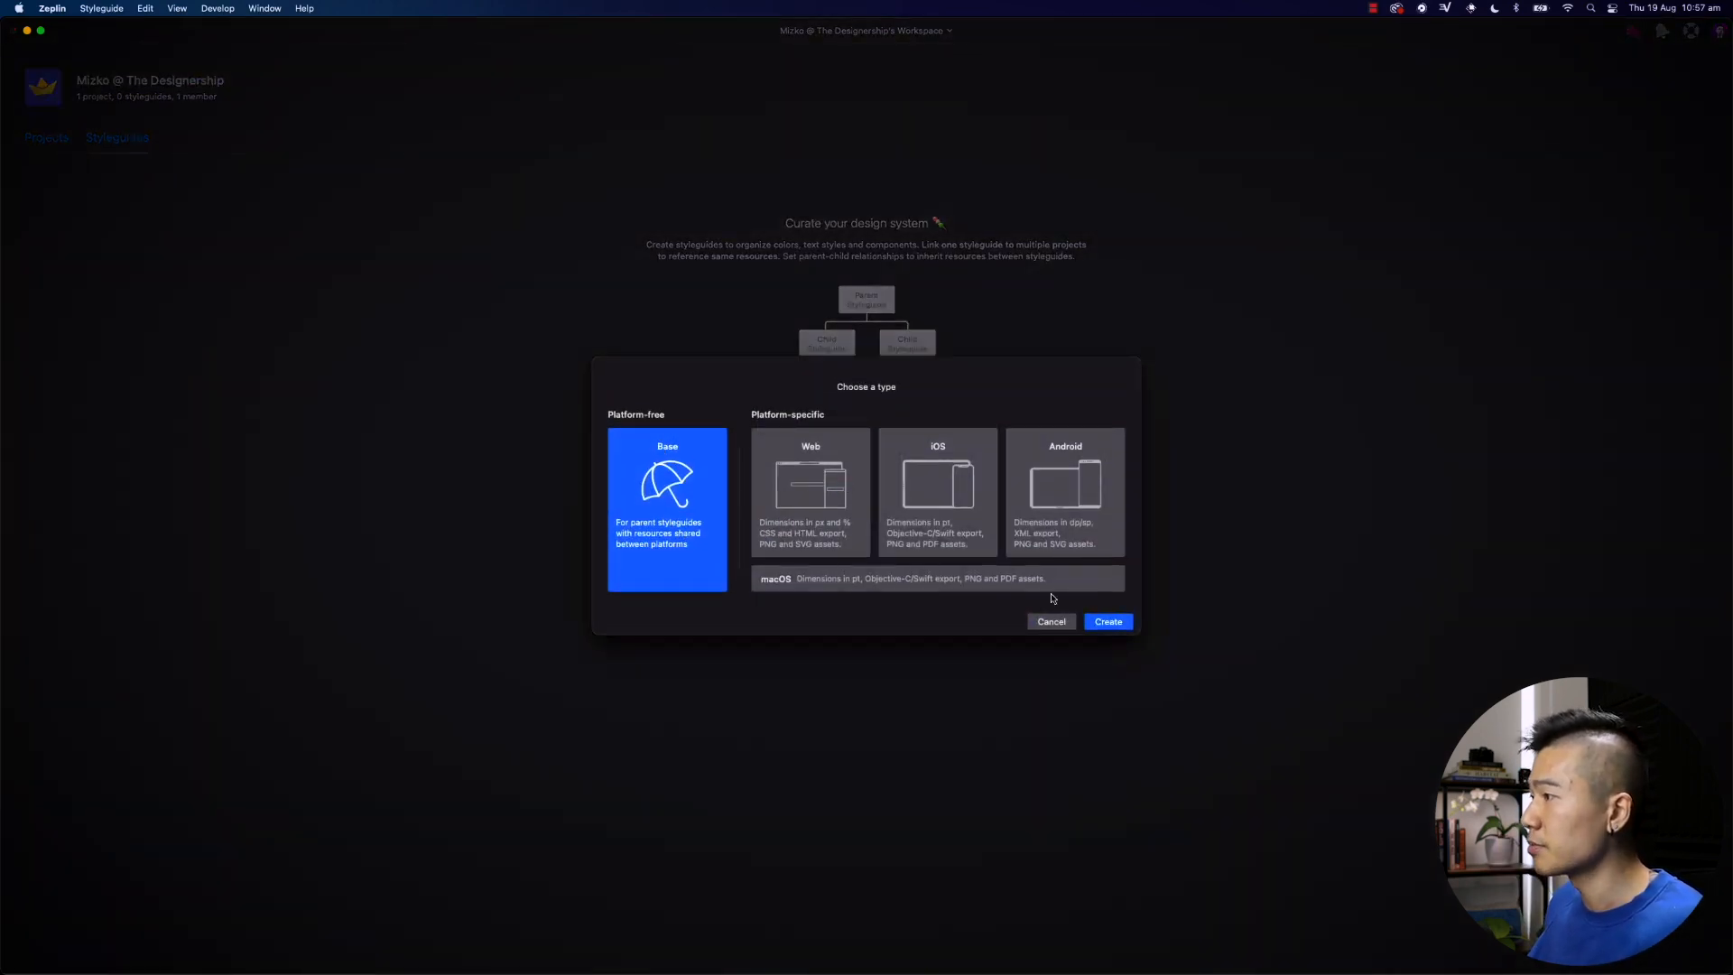
{"action": "left_click", "coordinate": [1110, 622]}
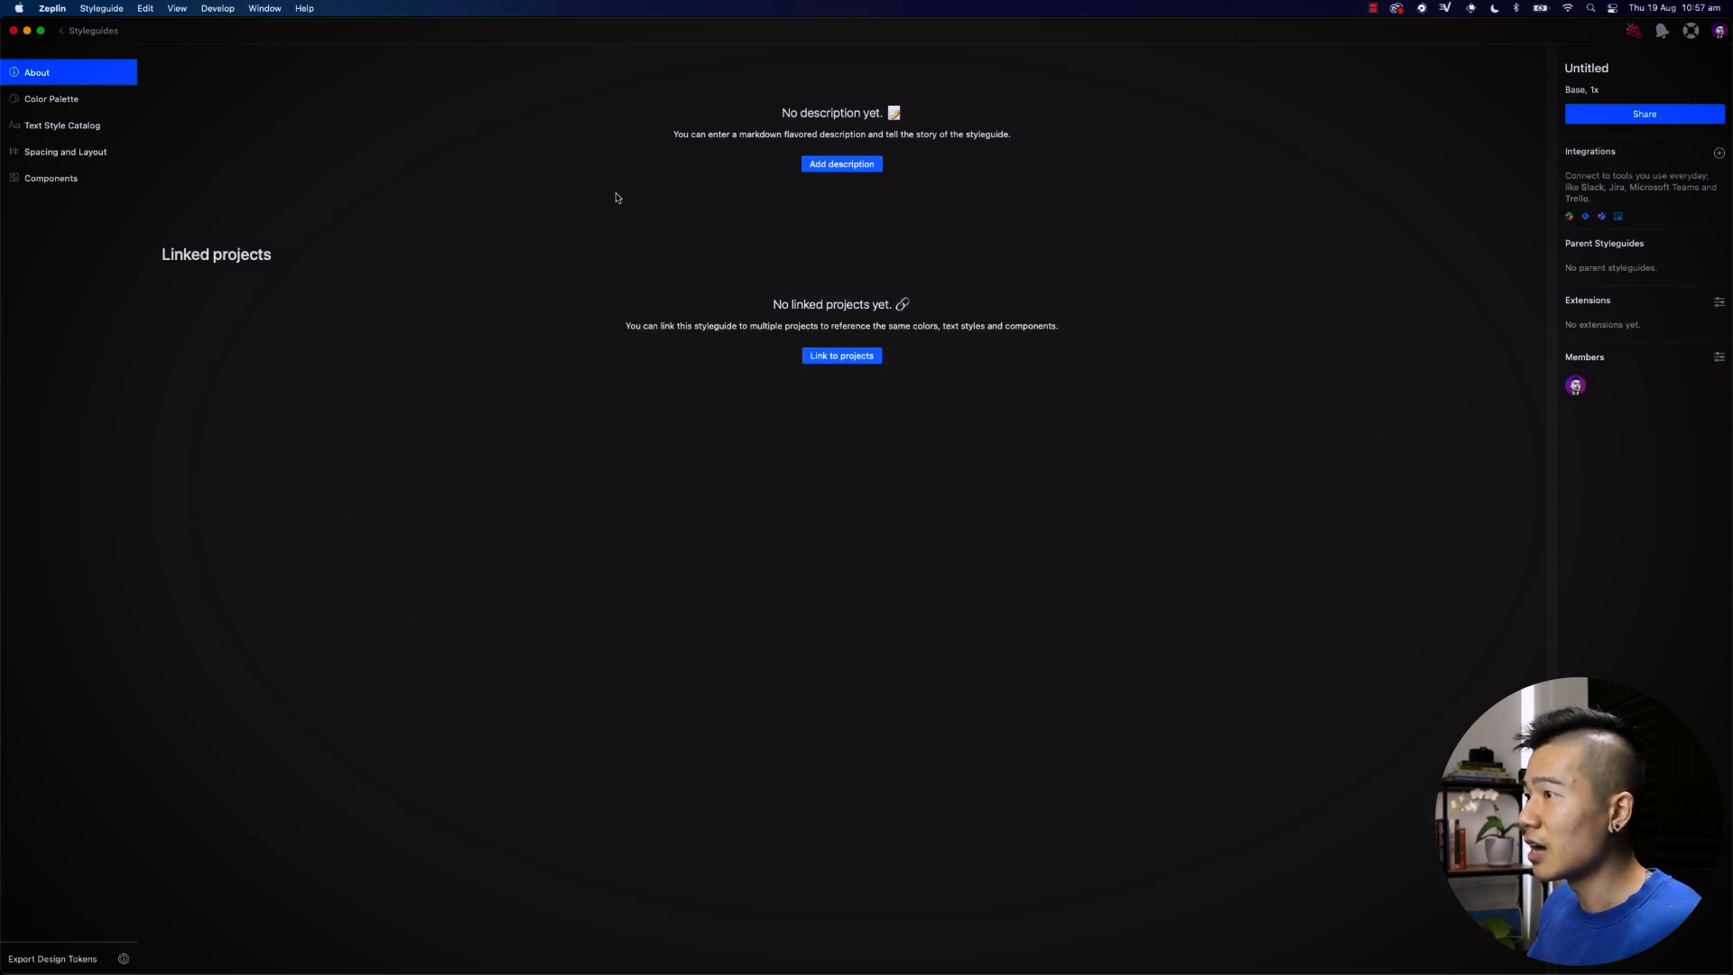
Step: Switch to Figma and send the Colors/Light Mode component on the 01. Colors page to Zeplin with the plugin
{"action": "key", "text": "super+Tab"}
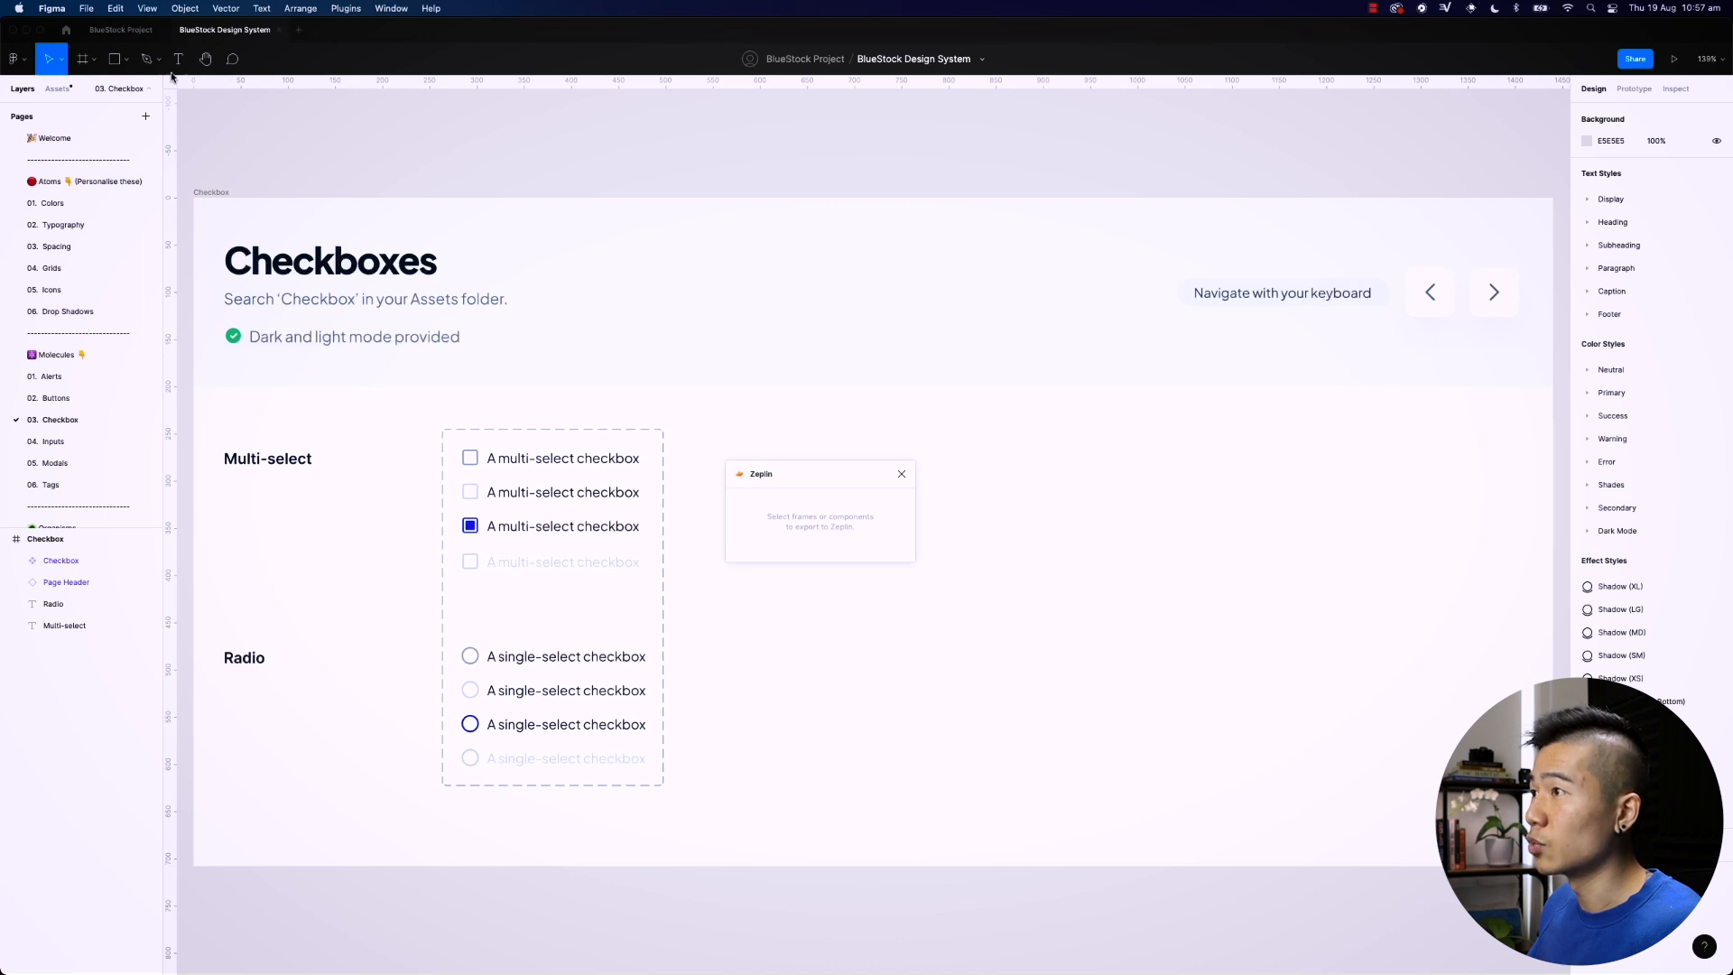
{"action": "left_click", "coordinate": [80, 205]}
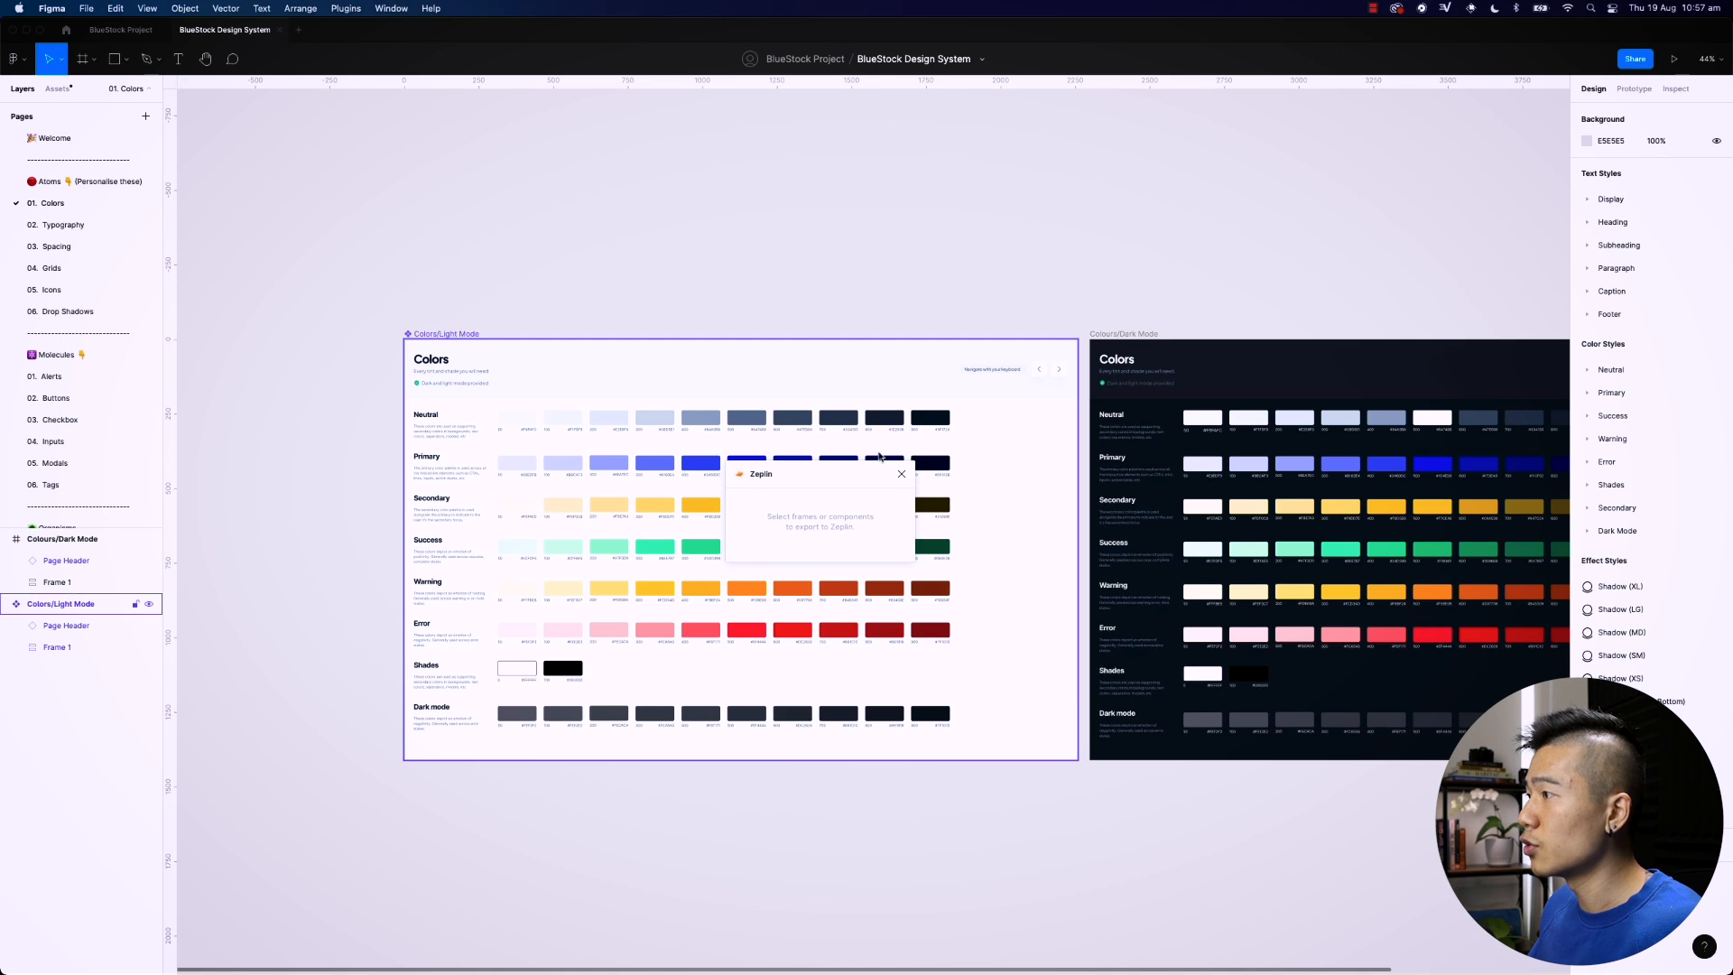
{"action": "left_click_drag", "start_coordinate": [835, 476], "coordinate": [882, 165]}
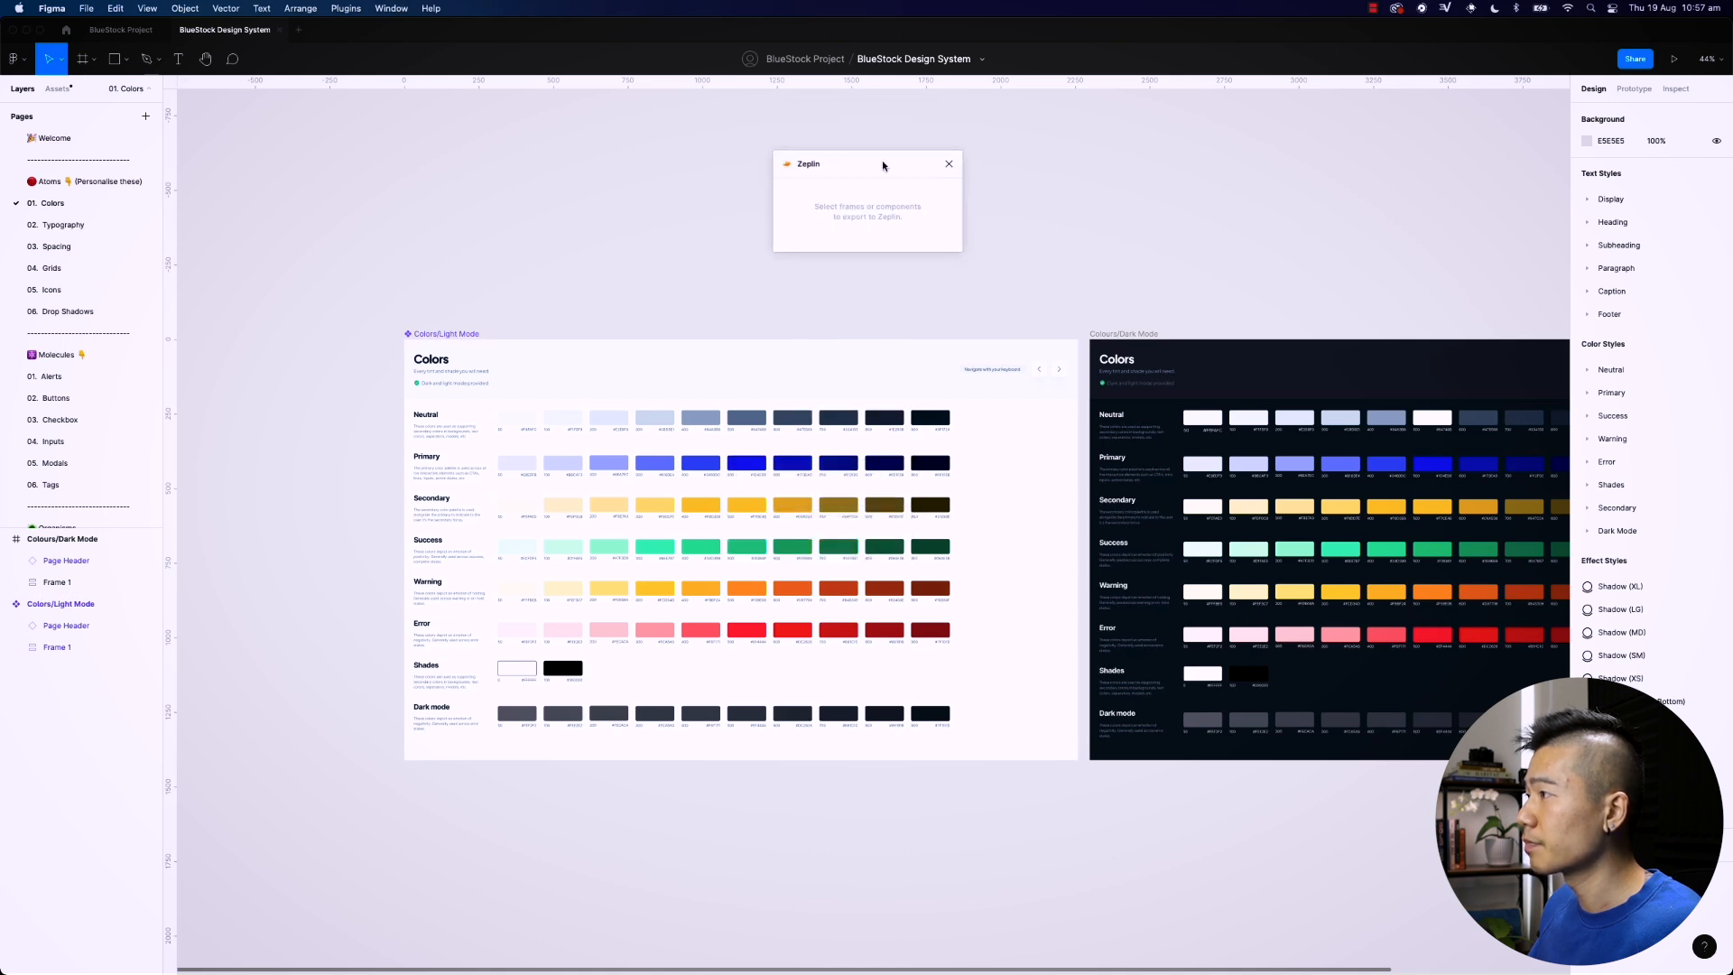
{"action": "left_click", "coordinate": [444, 338]}
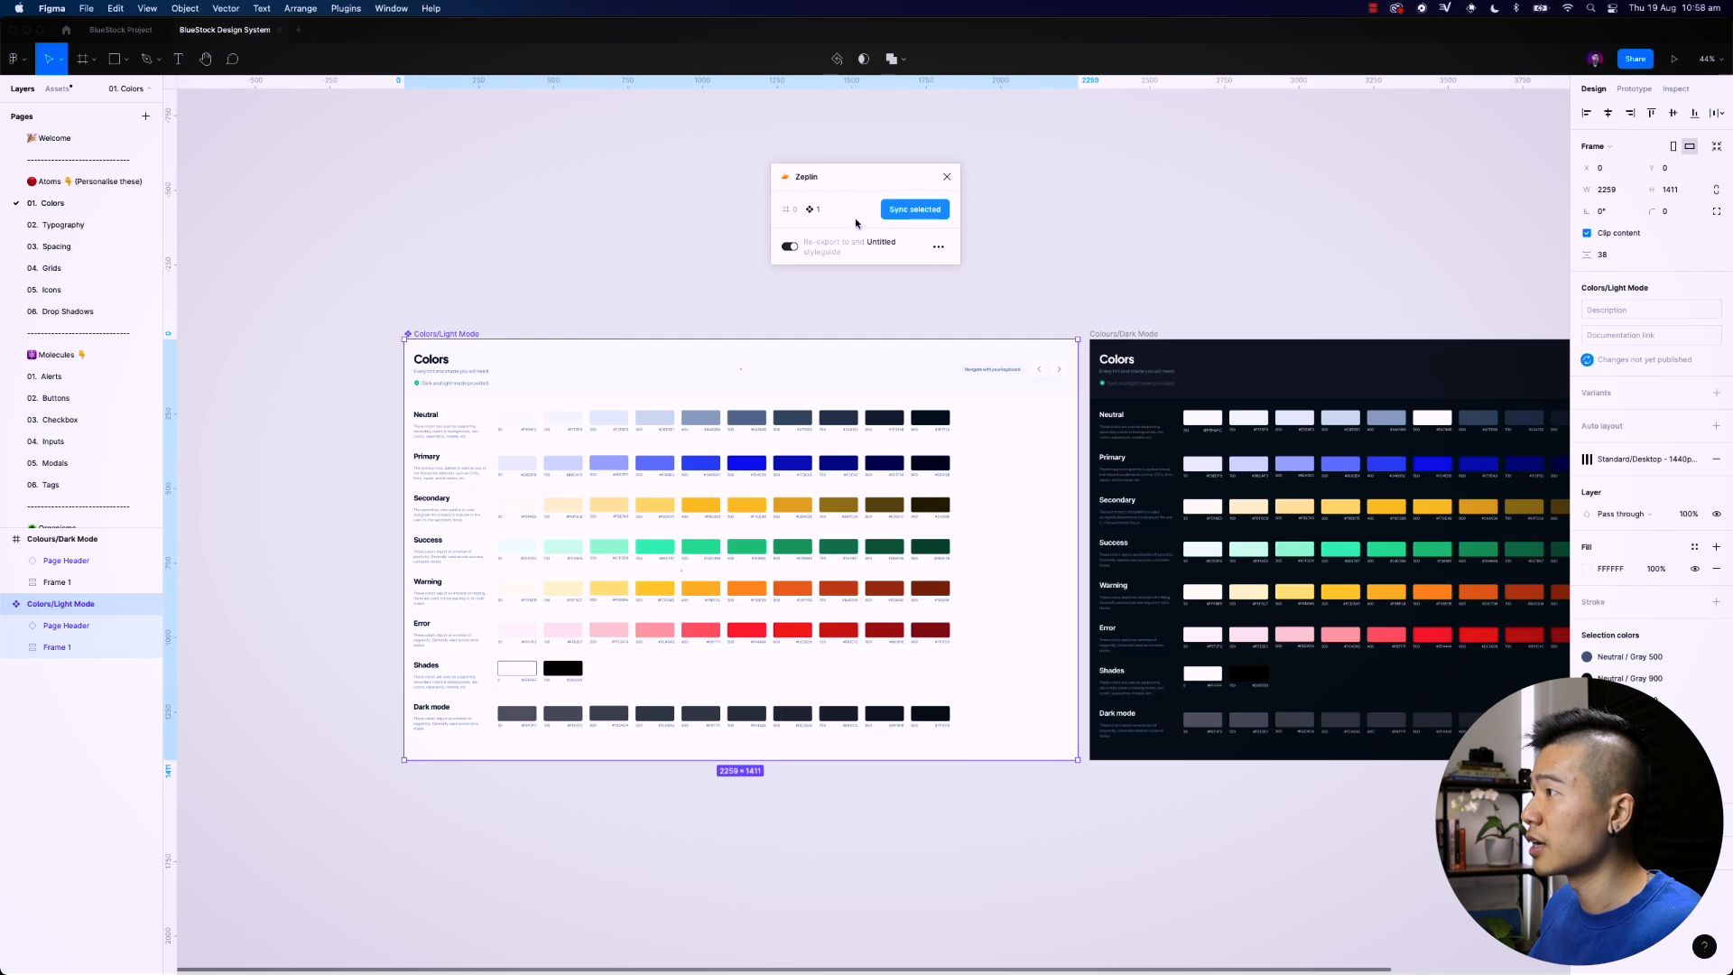
{"action": "left_click", "coordinate": [913, 213]}
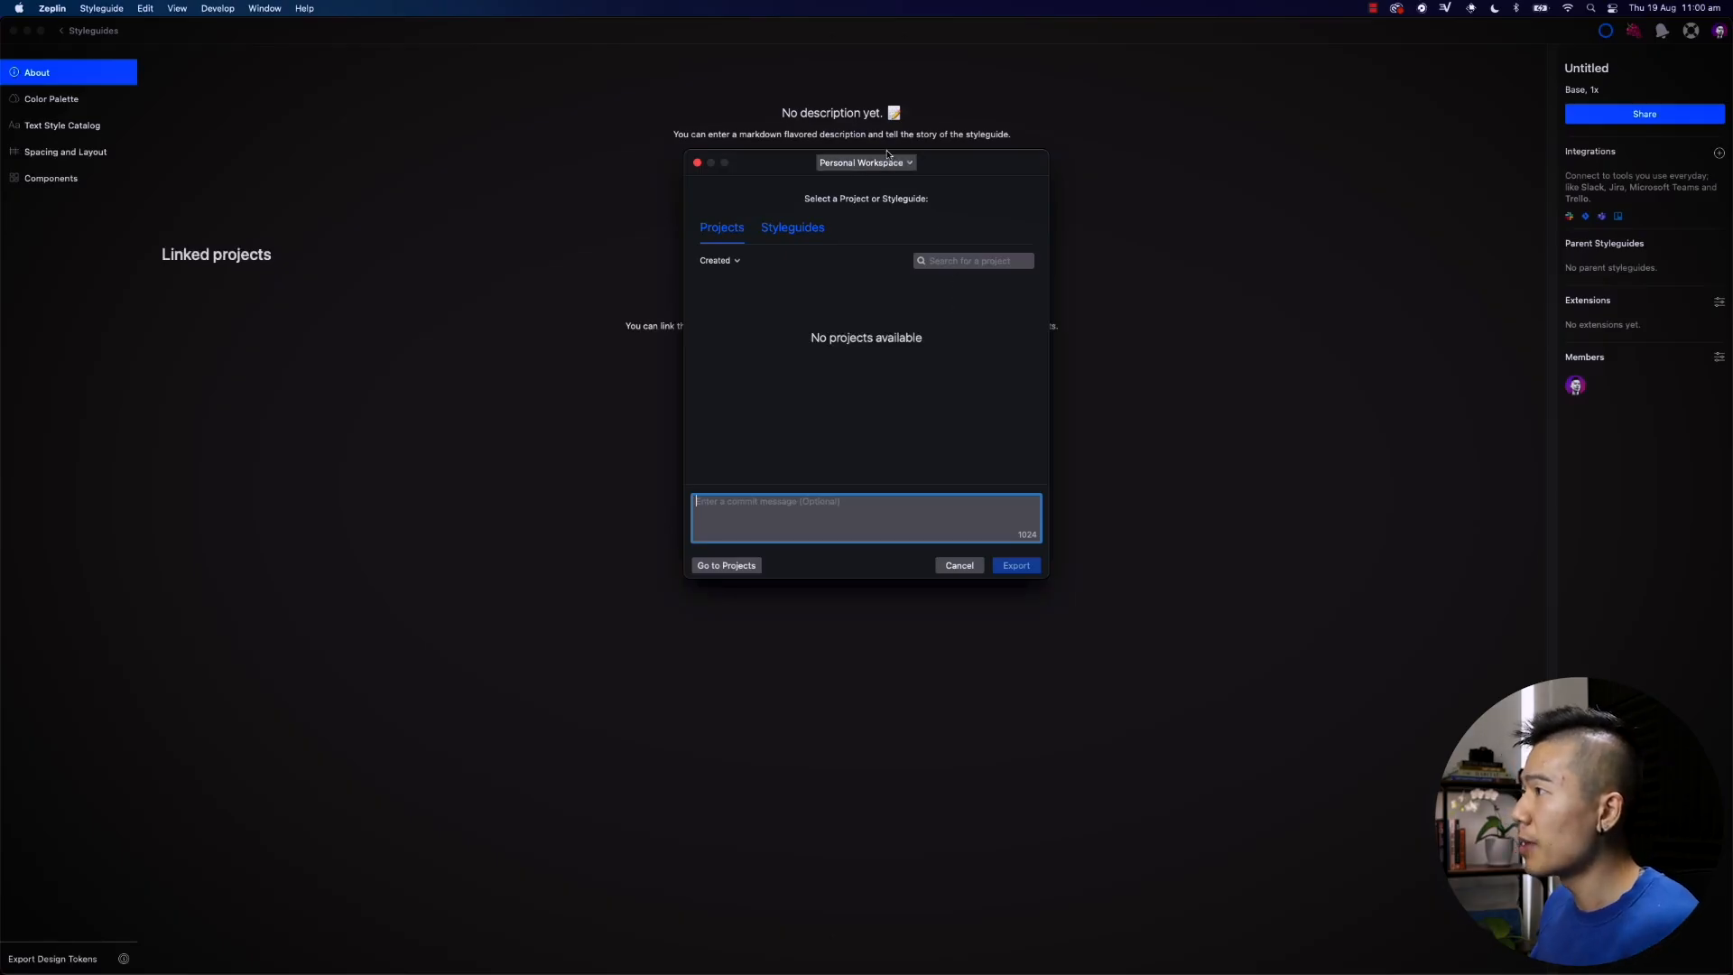
{"action": "left_click", "coordinate": [864, 163]}
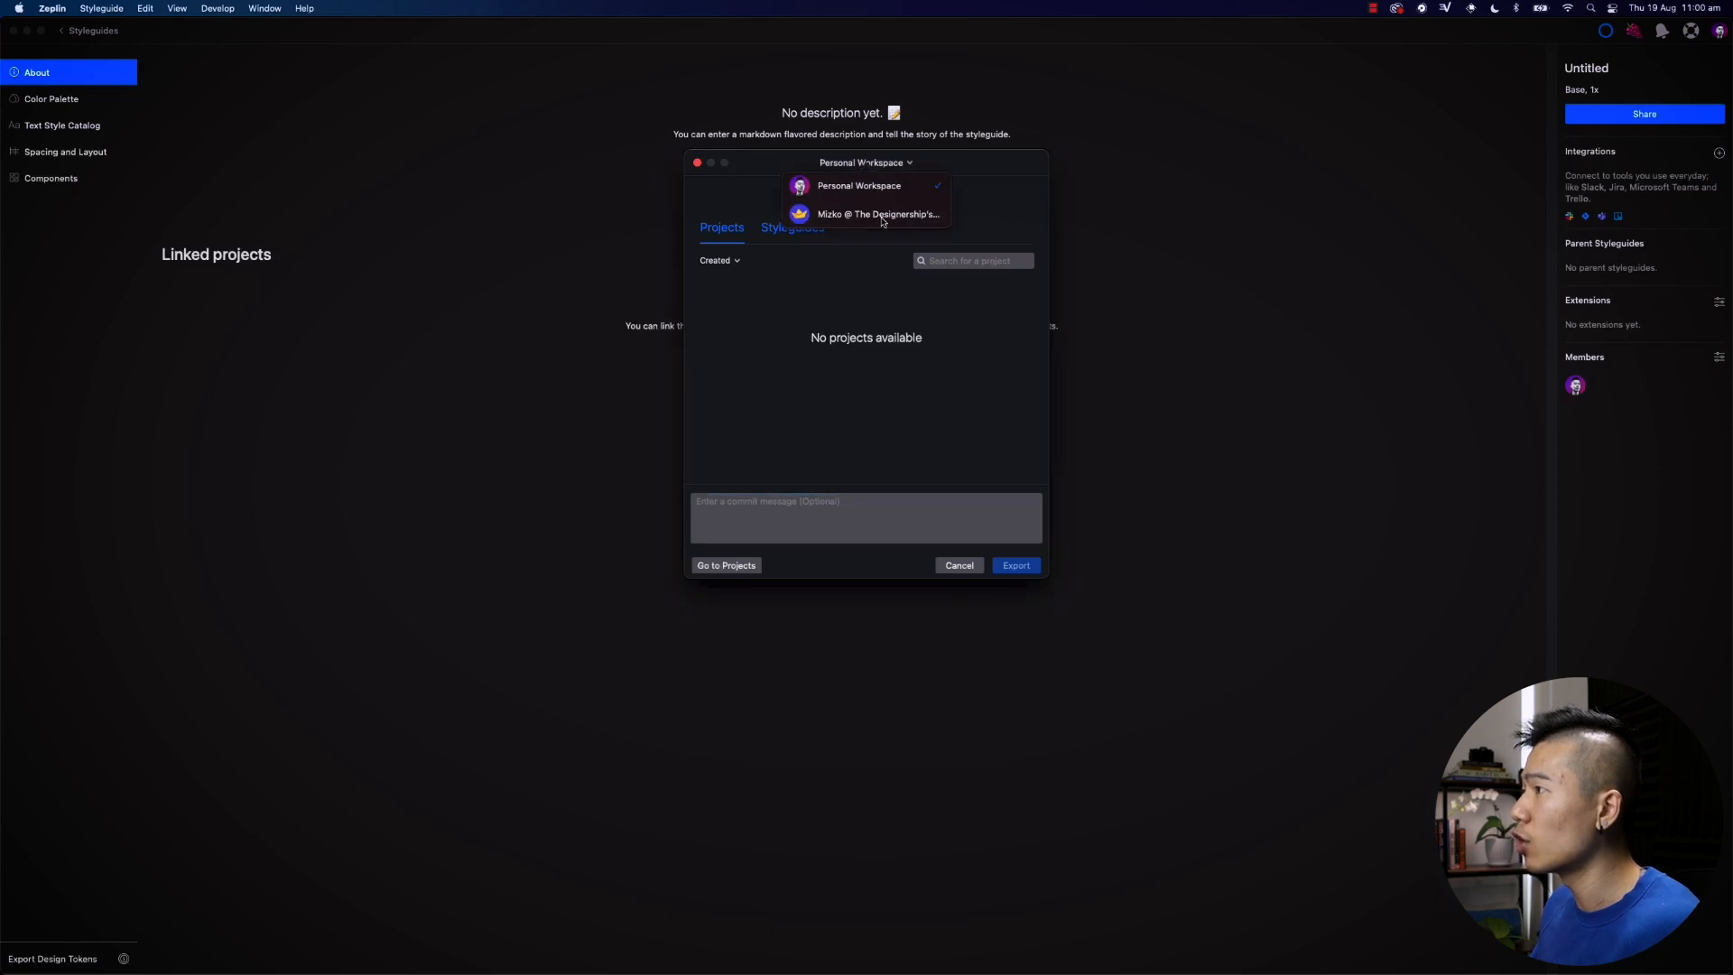
{"action": "left_click", "coordinate": [881, 215]}
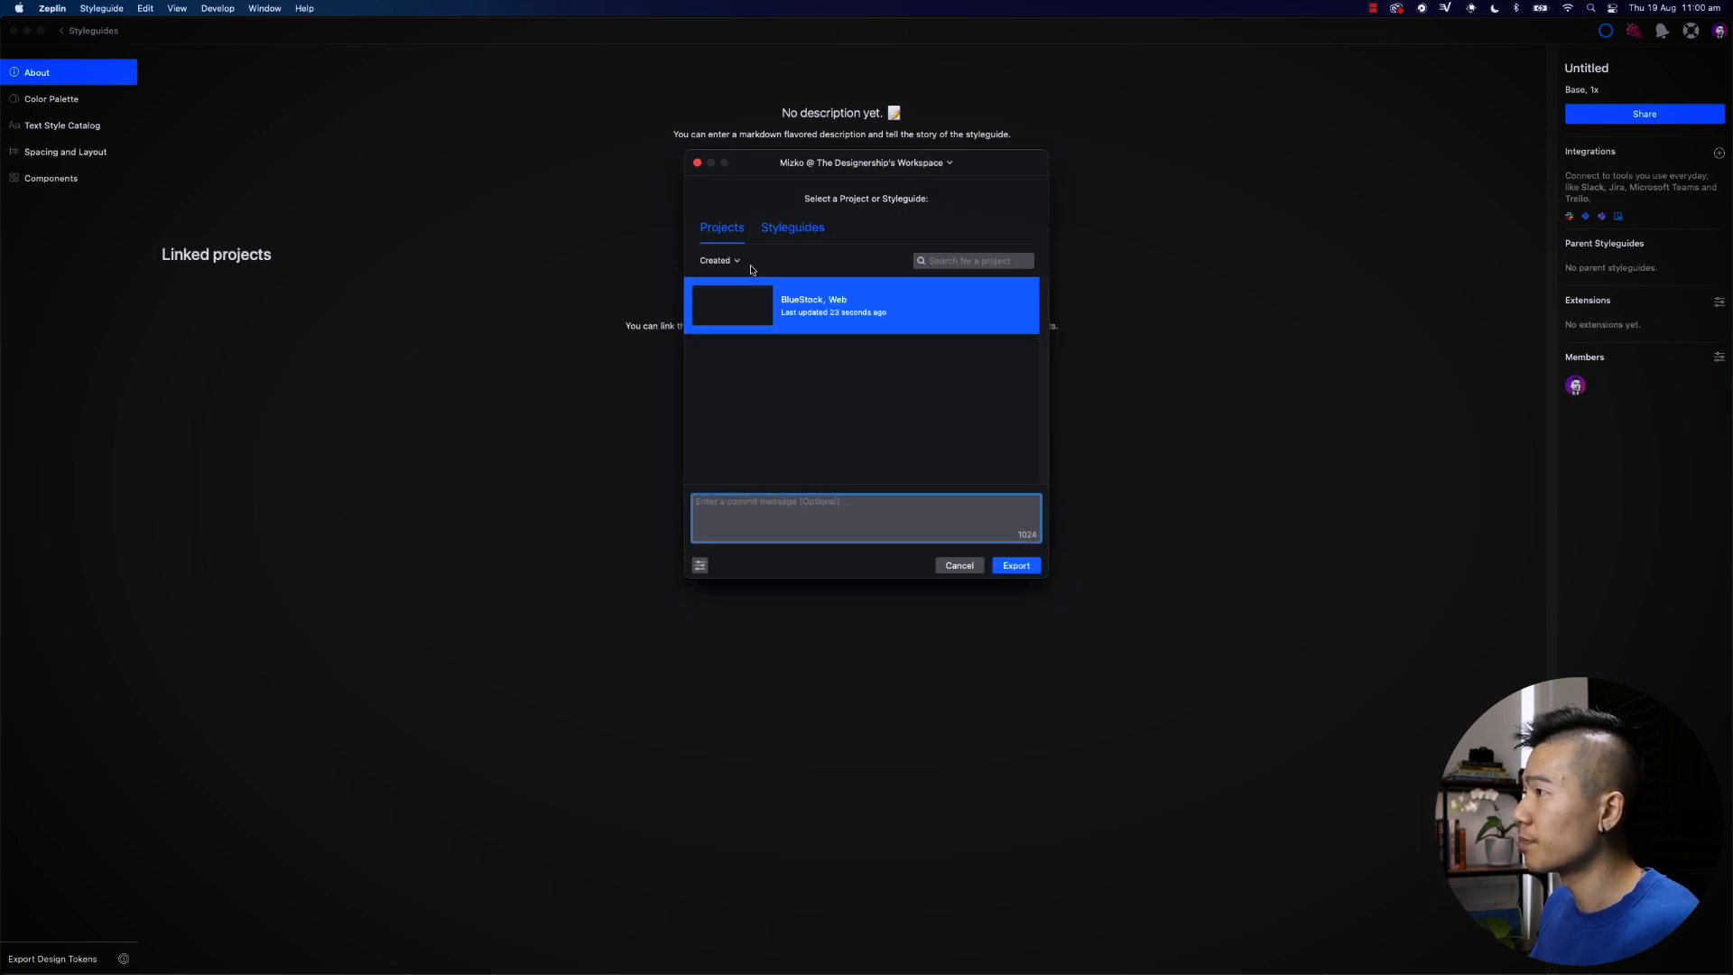
{"action": "left_click", "coordinate": [780, 228]}
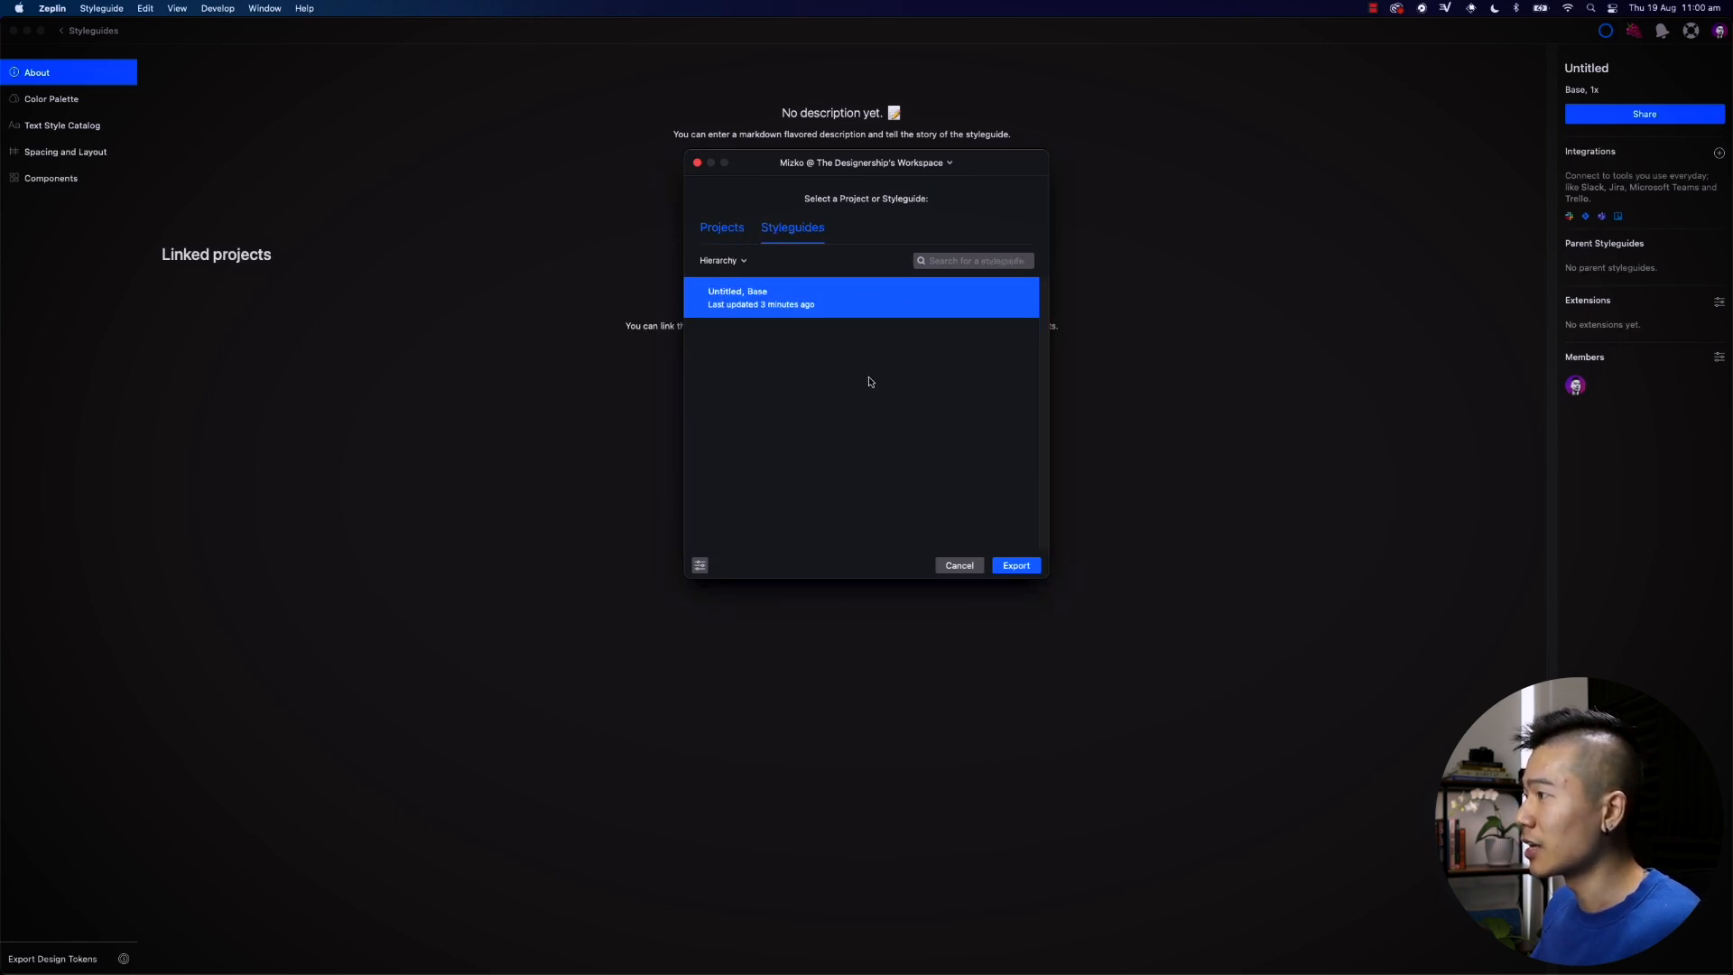
{"action": "left_click", "coordinate": [1016, 566]}
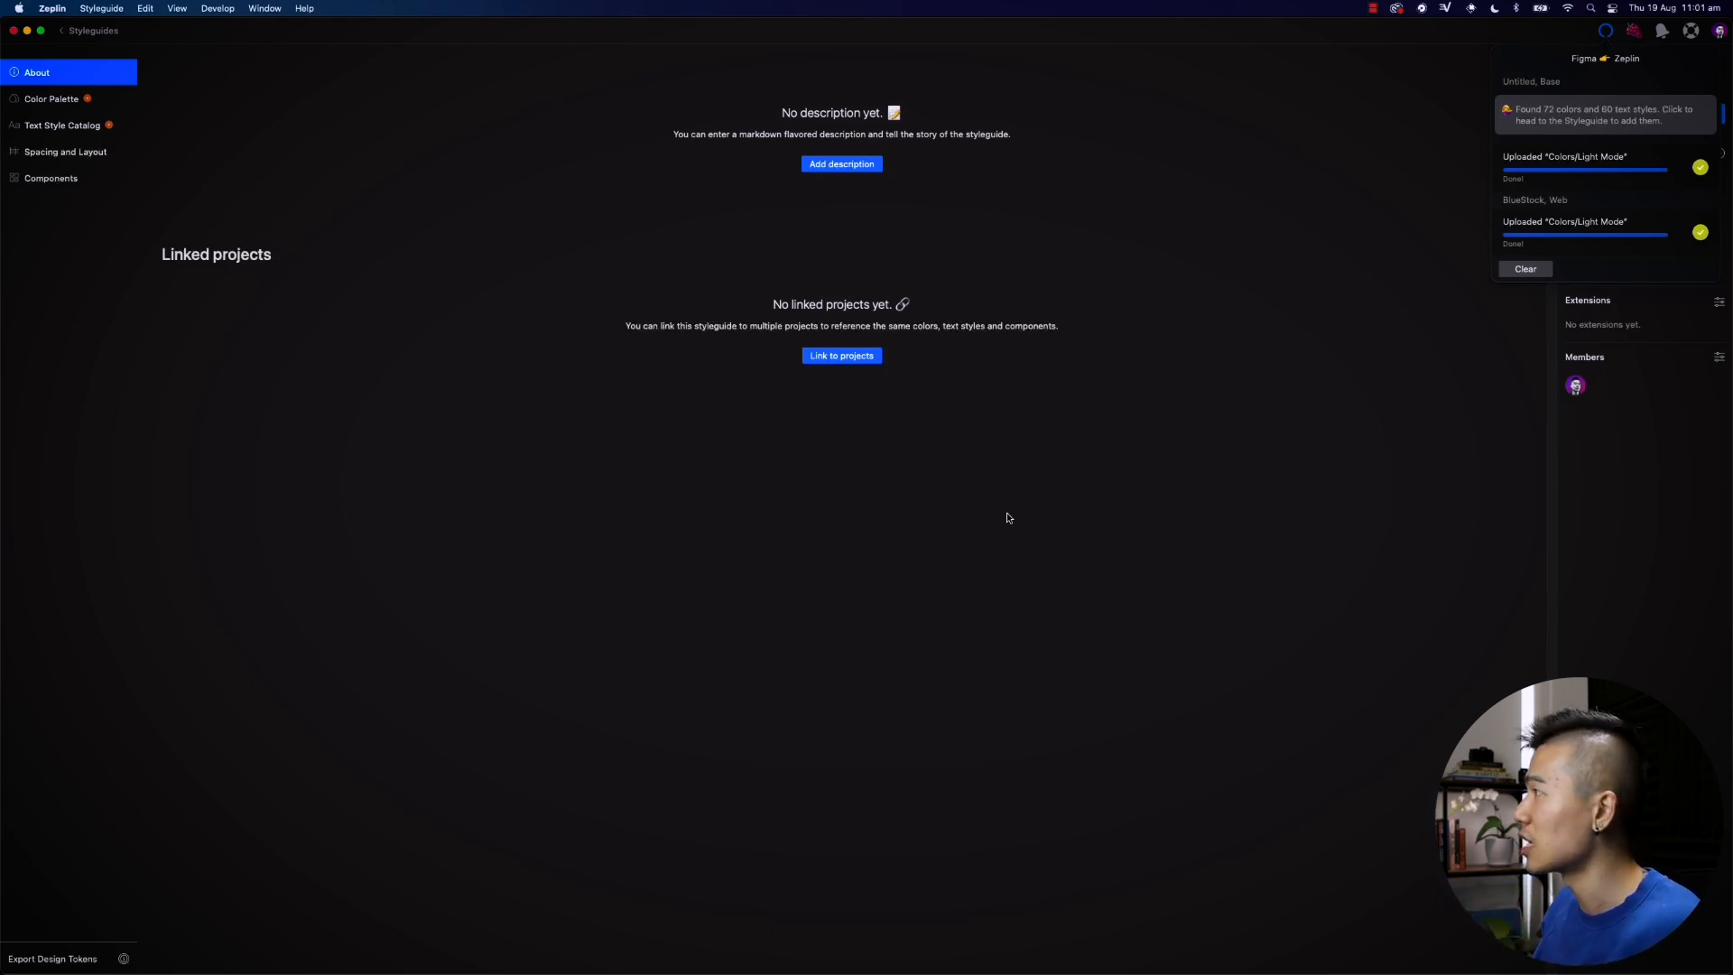
Step: Add all document colors found in the export to the styleguide's color palette
{"action": "left_click", "coordinate": [1276, 234]}
{"action": "left_click", "coordinate": [65, 101]}
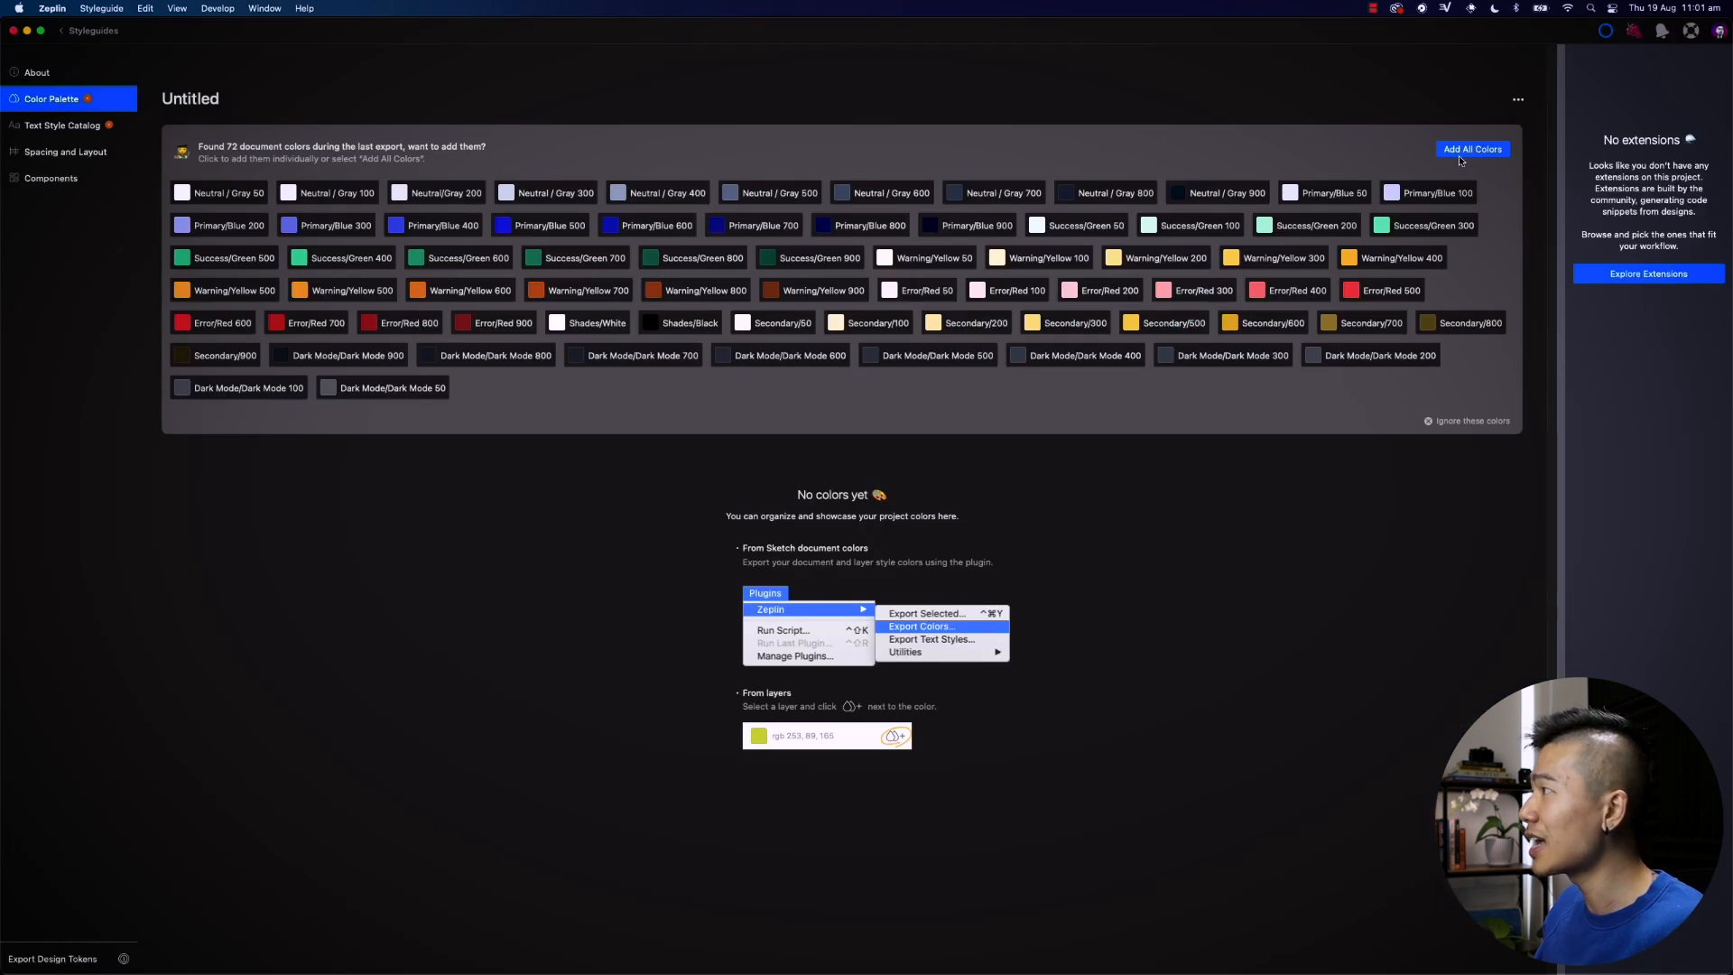
{"action": "left_click", "coordinate": [1460, 150]}
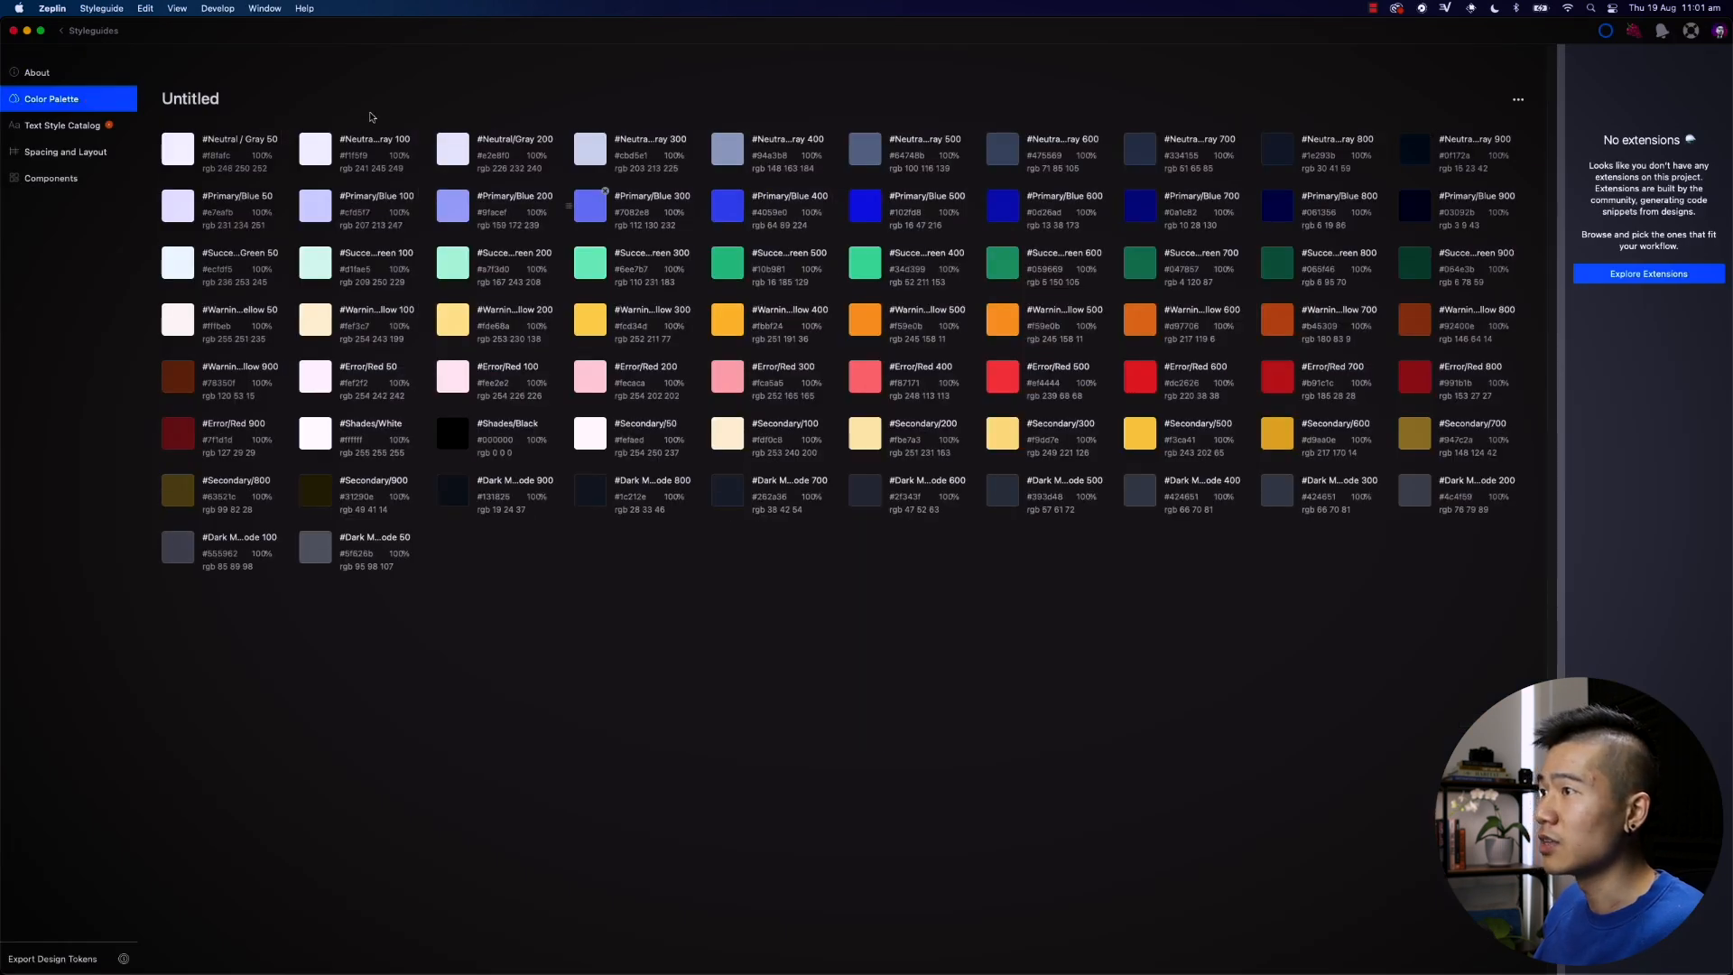
Step: Add all exported document text styles to the styleguide's text style catalog and look through the list
{"action": "left_click", "coordinate": [78, 126]}
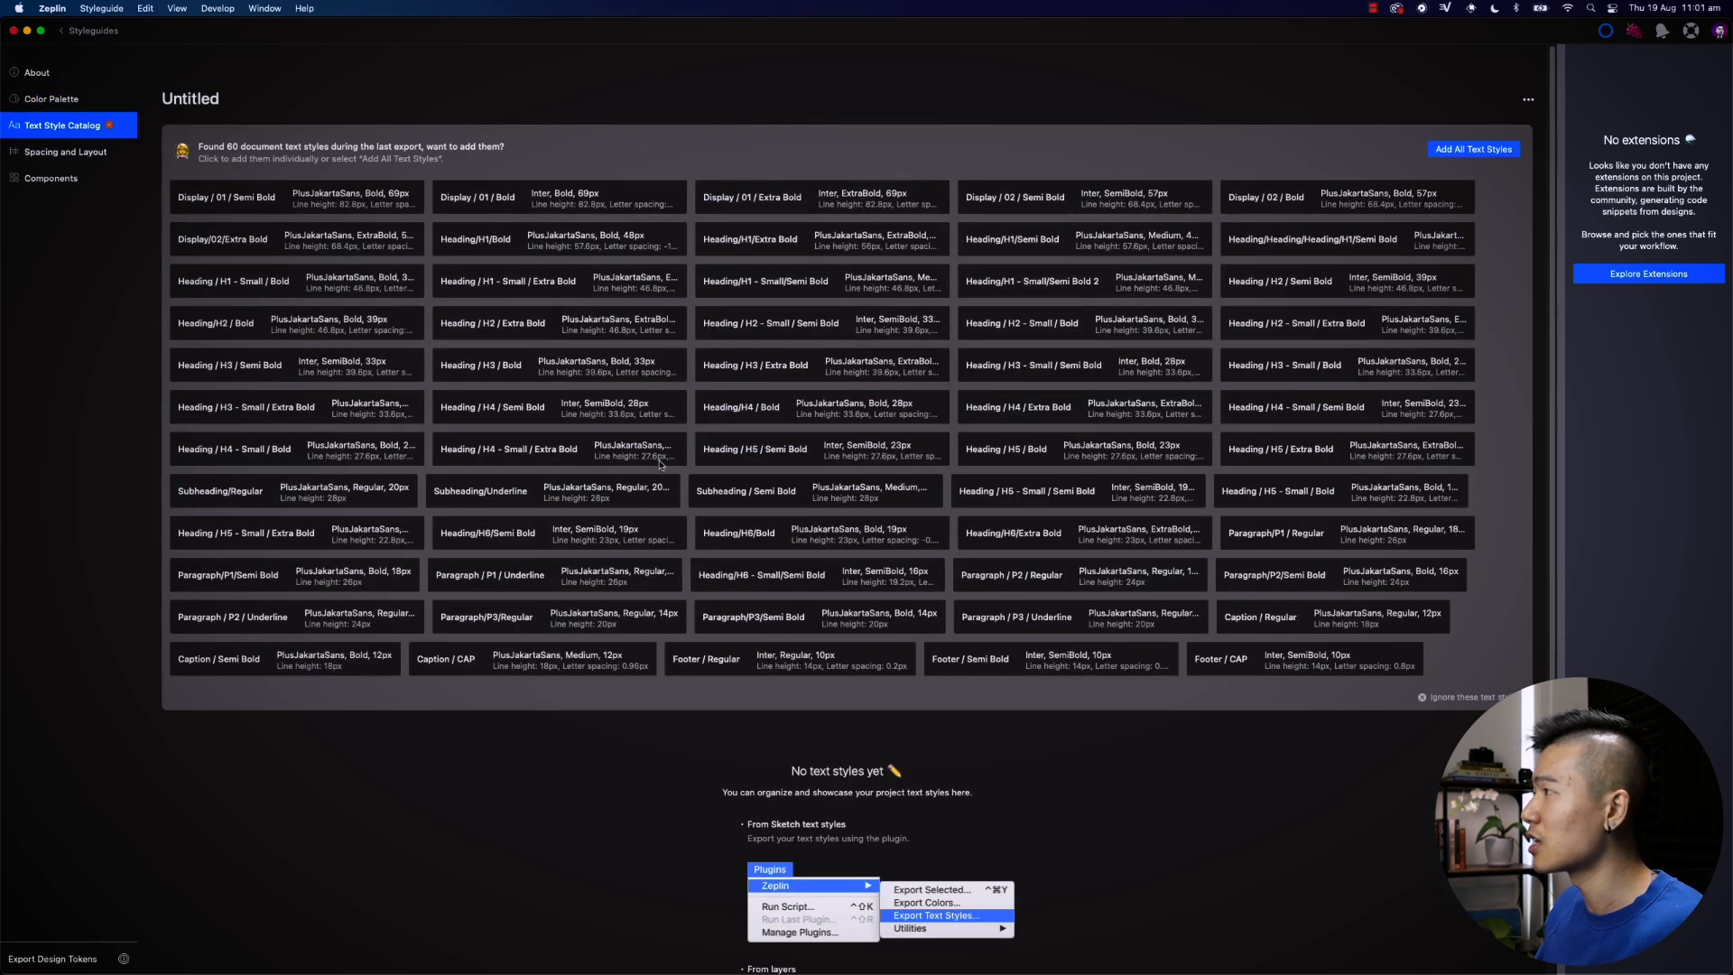
{"action": "left_click", "coordinate": [1474, 150]}
{"action": "scroll", "coordinate": [776, 186], "scroll_direction": "down", "scroll_amount": 10}
{"action": "scroll", "coordinate": [788, 226], "scroll_direction": "down", "scroll_amount": 3}
{"action": "scroll", "coordinate": [643, 528], "scroll_direction": "up", "scroll_amount": 12}
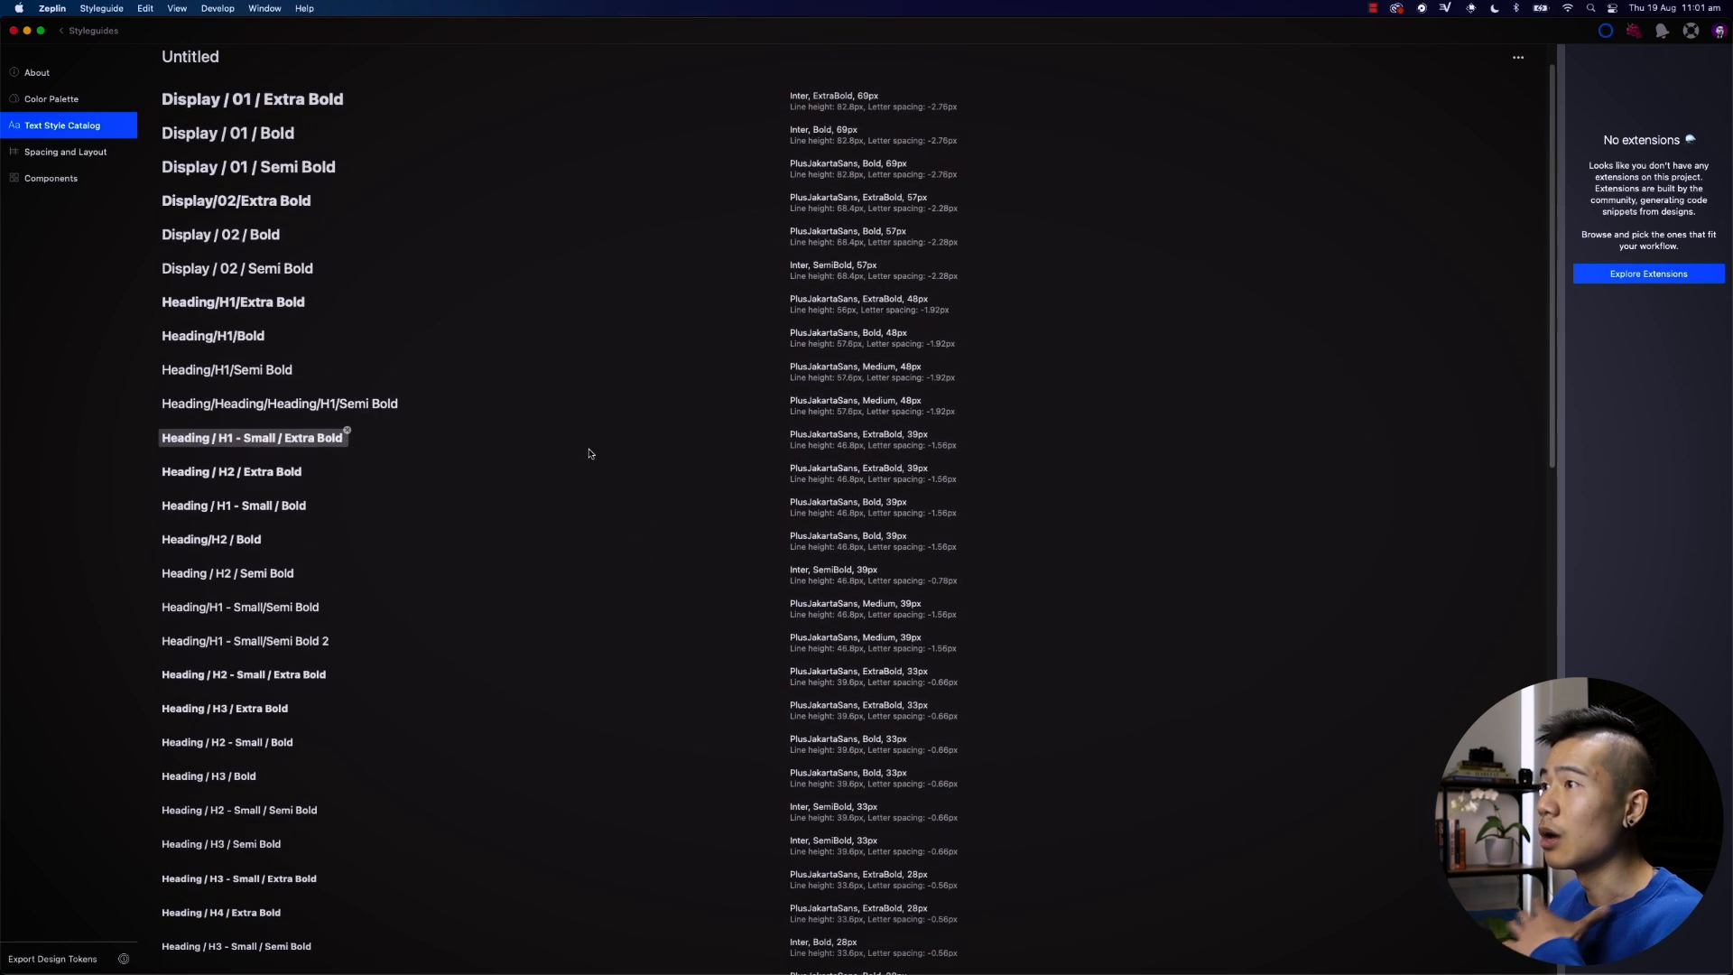
{"action": "scroll", "coordinate": [451, 487], "scroll_direction": "up", "scroll_amount": 1}
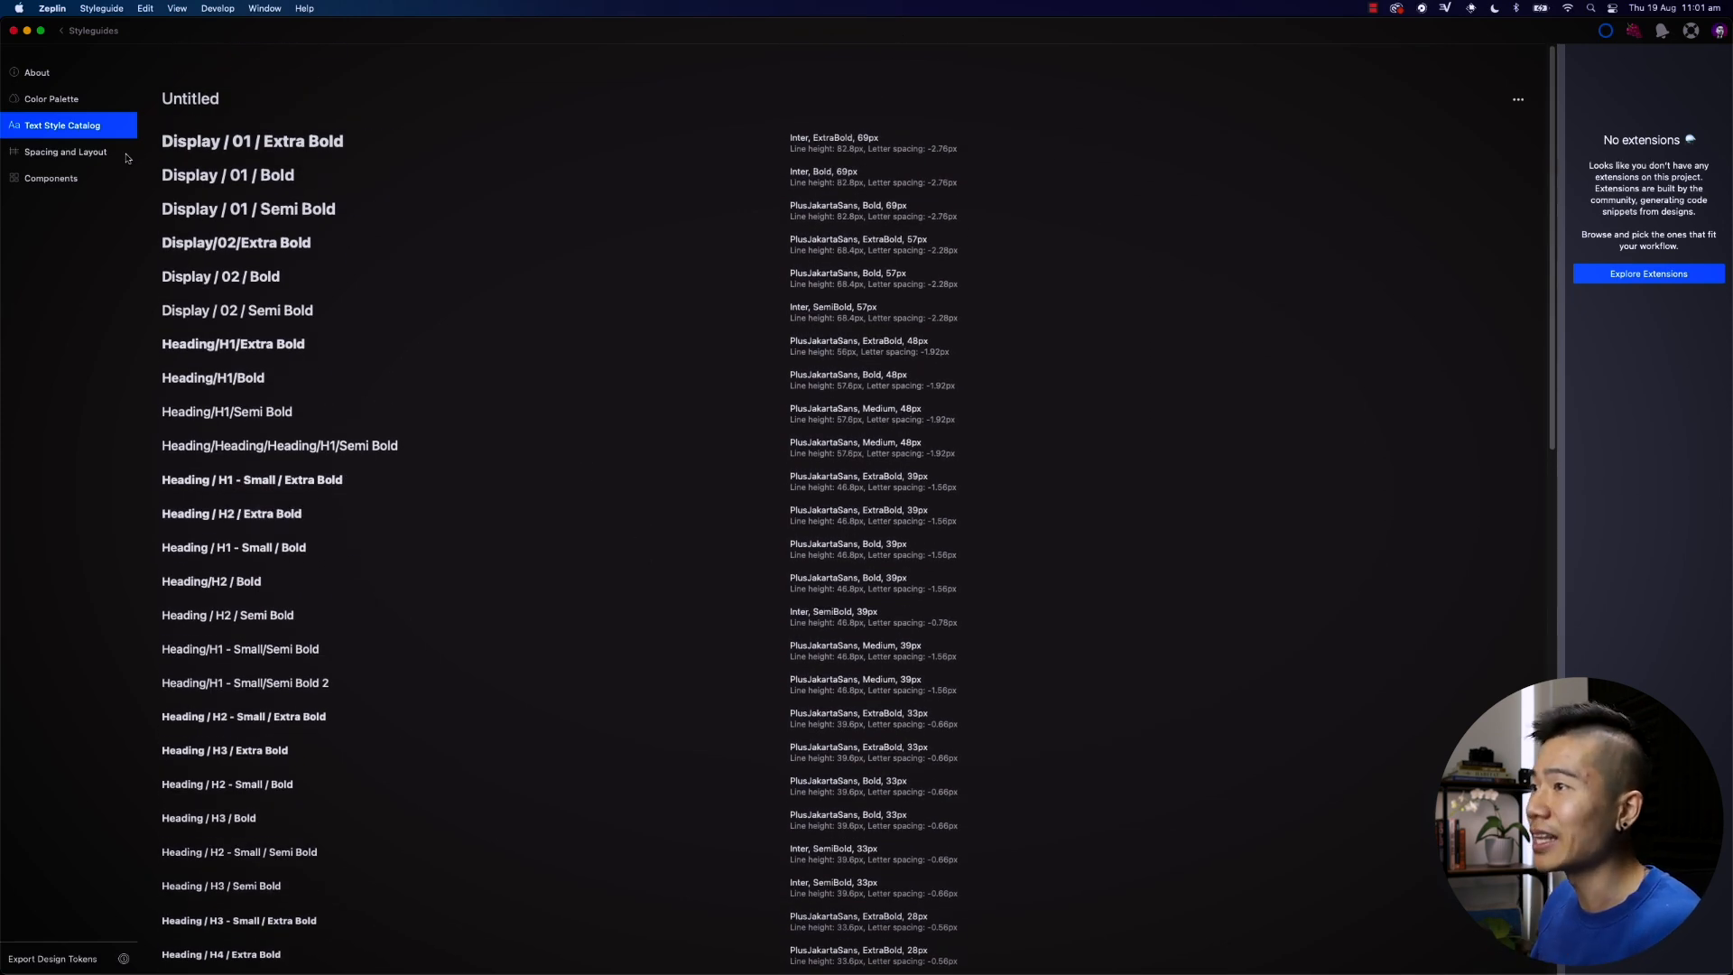
Step: Look over the styleguide's Spacing and Layout tokens and its components, and switch back to Figma
{"action": "left_click", "coordinate": [85, 161]}
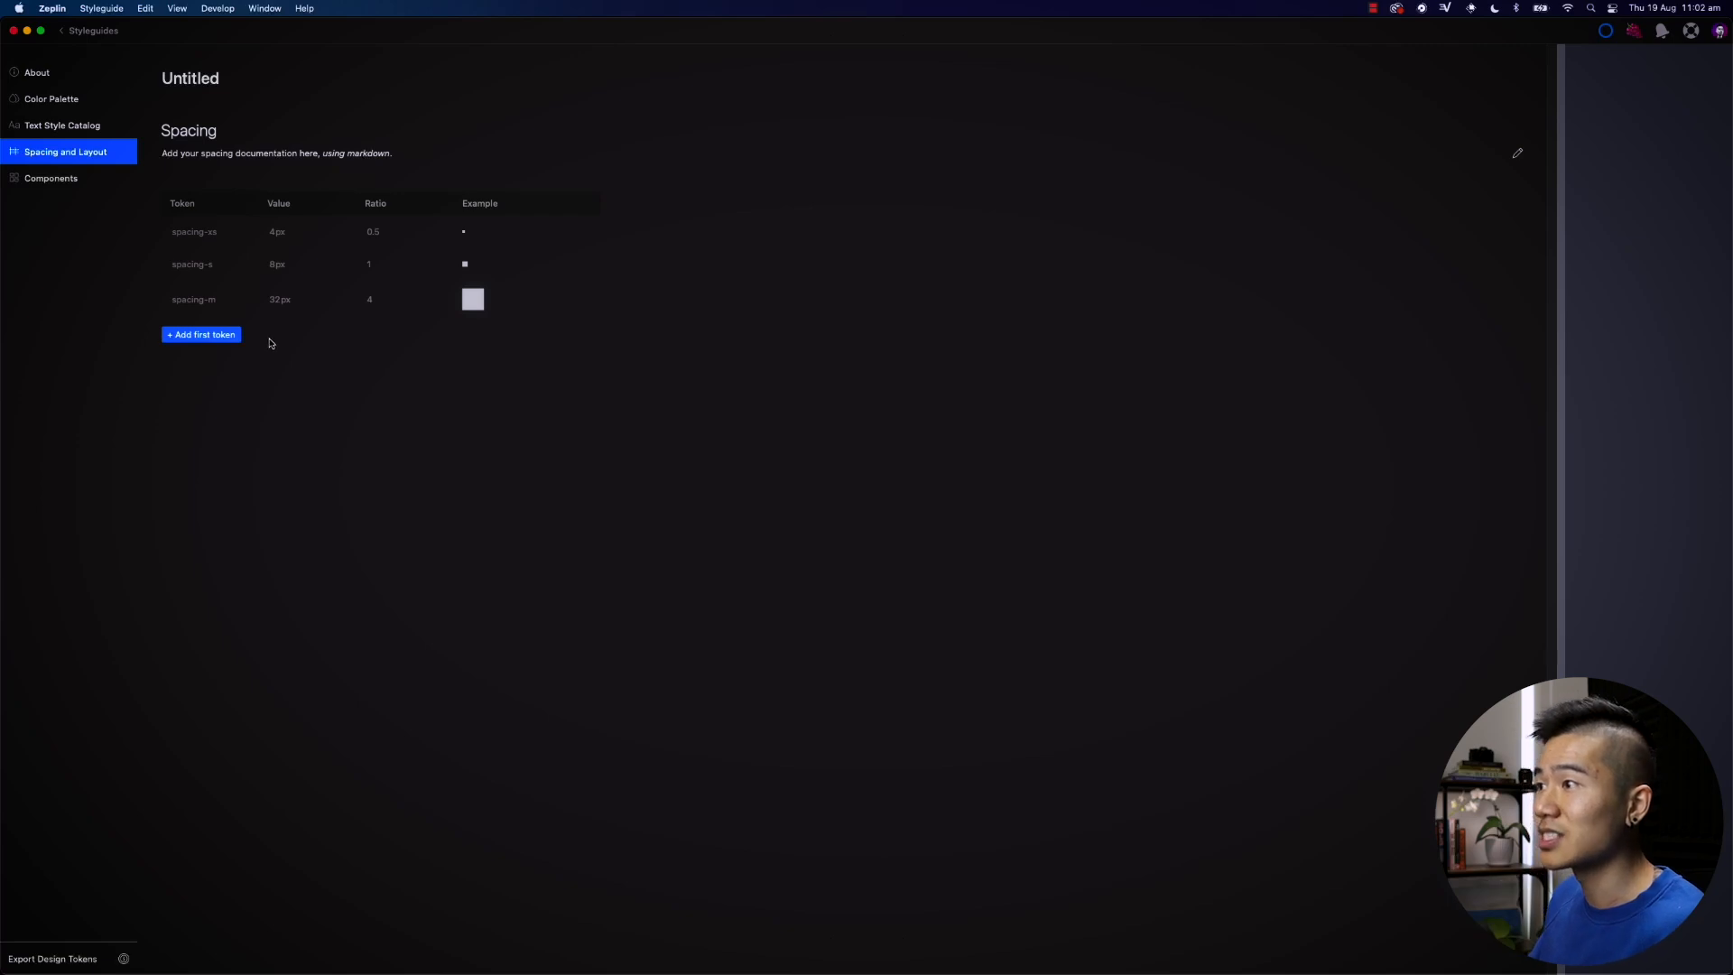
{"action": "left_click", "coordinate": [64, 187]}
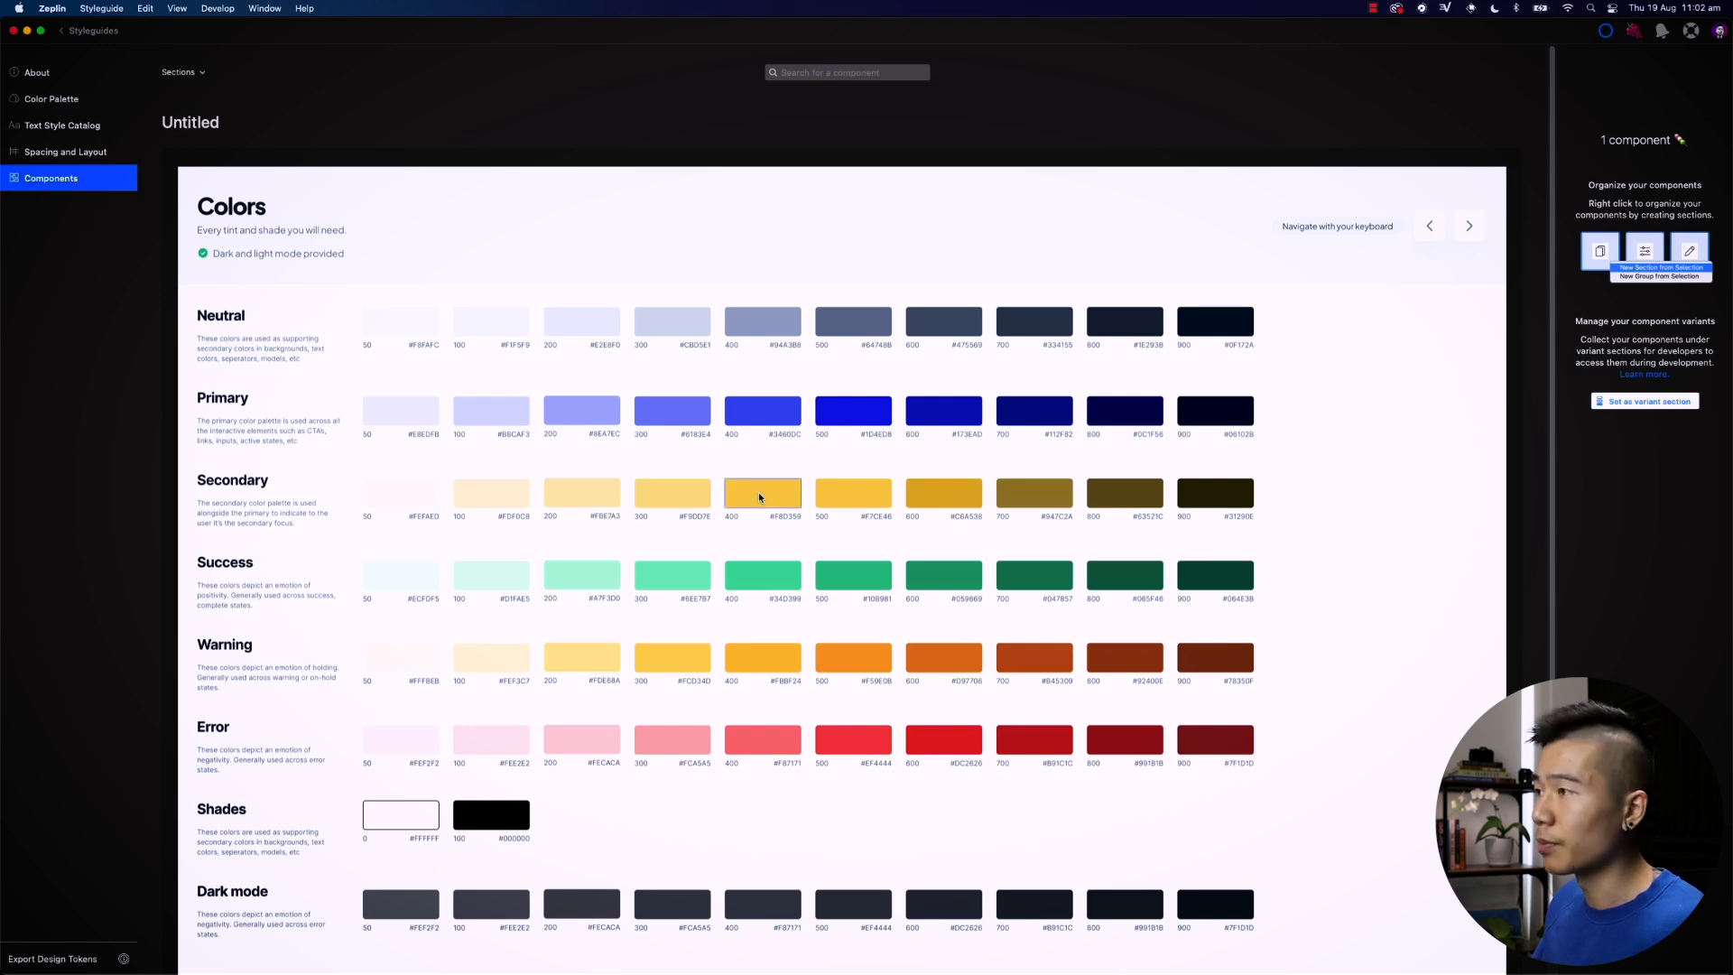
{"action": "key", "text": "super+Tab"}
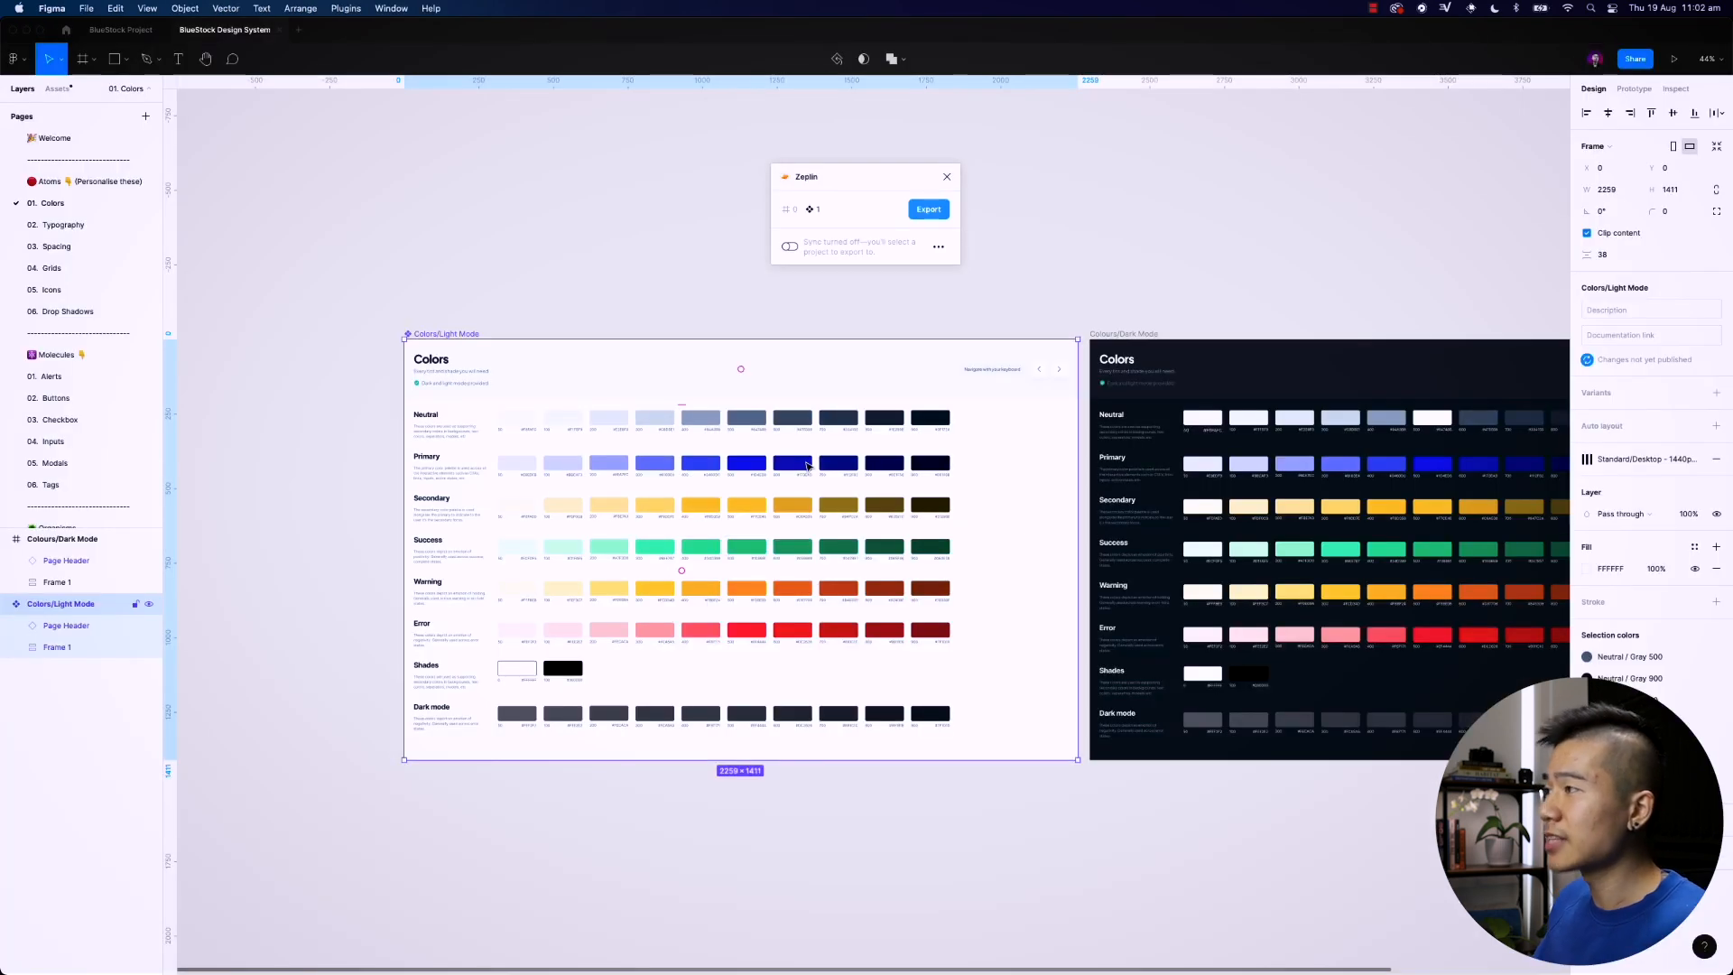
Step: Open the design system's Checkbox page, select the Checkbox variant set and export it to the untitled Base styleguide
{"action": "left_click", "coordinate": [283, 216]}
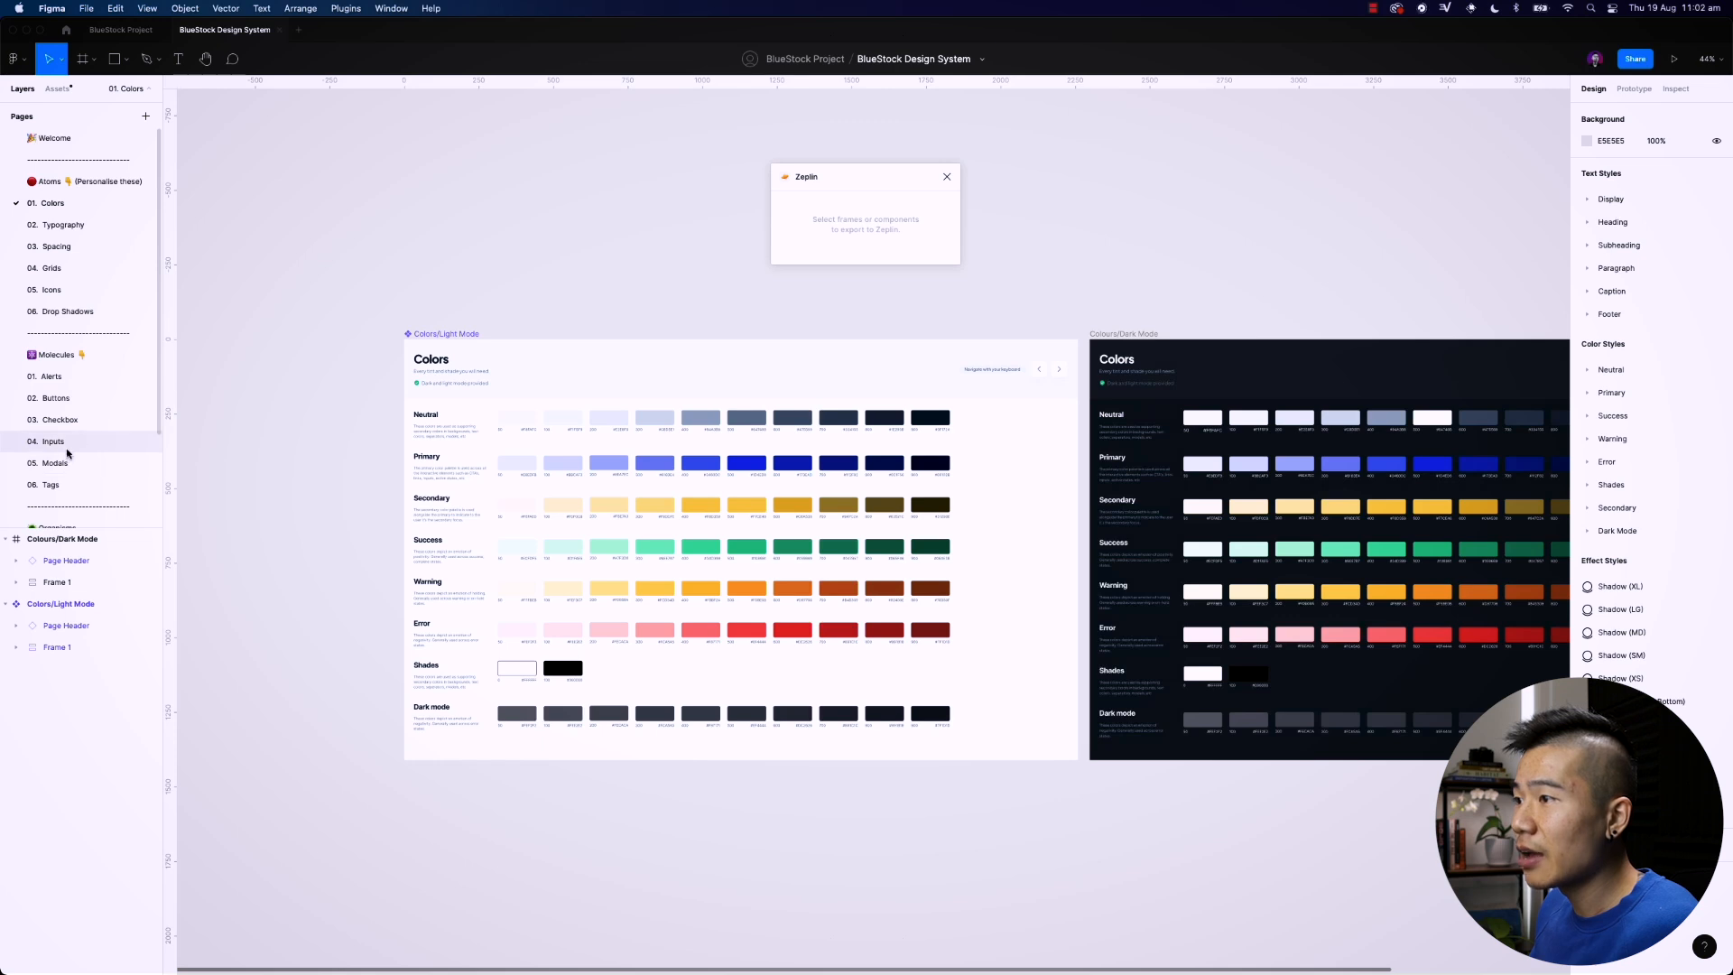
{"action": "left_click", "coordinate": [79, 424]}
{"action": "left_click", "coordinate": [541, 562]}
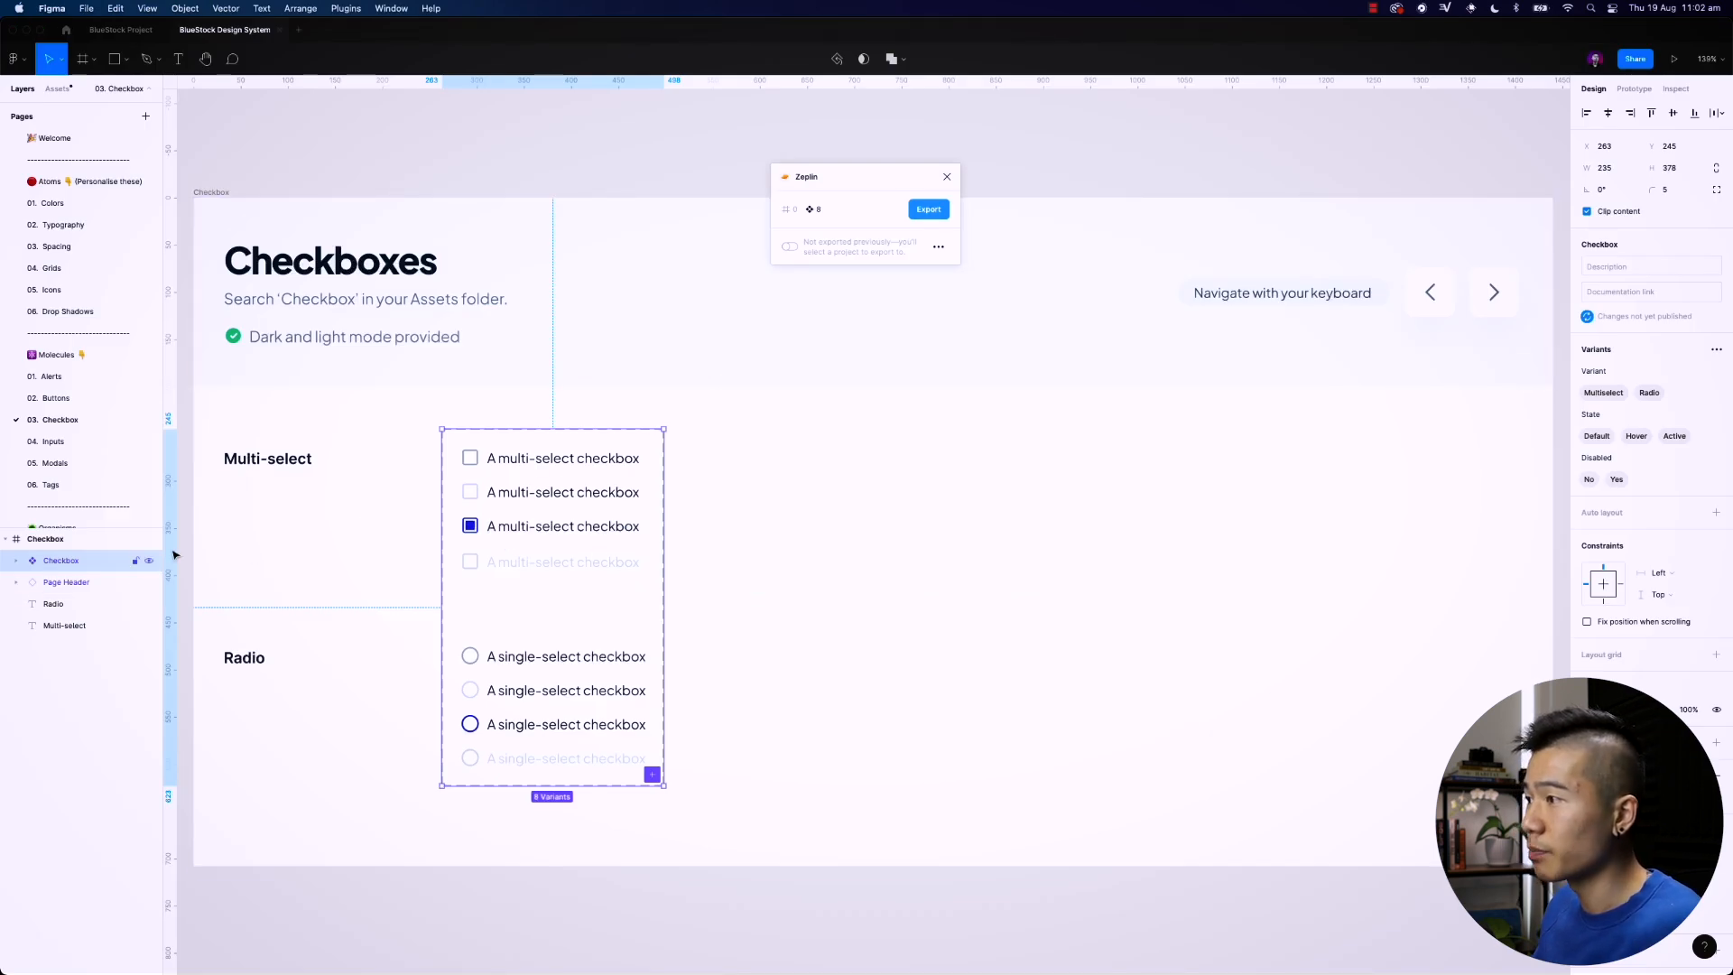
{"action": "left_click", "coordinate": [925, 217]}
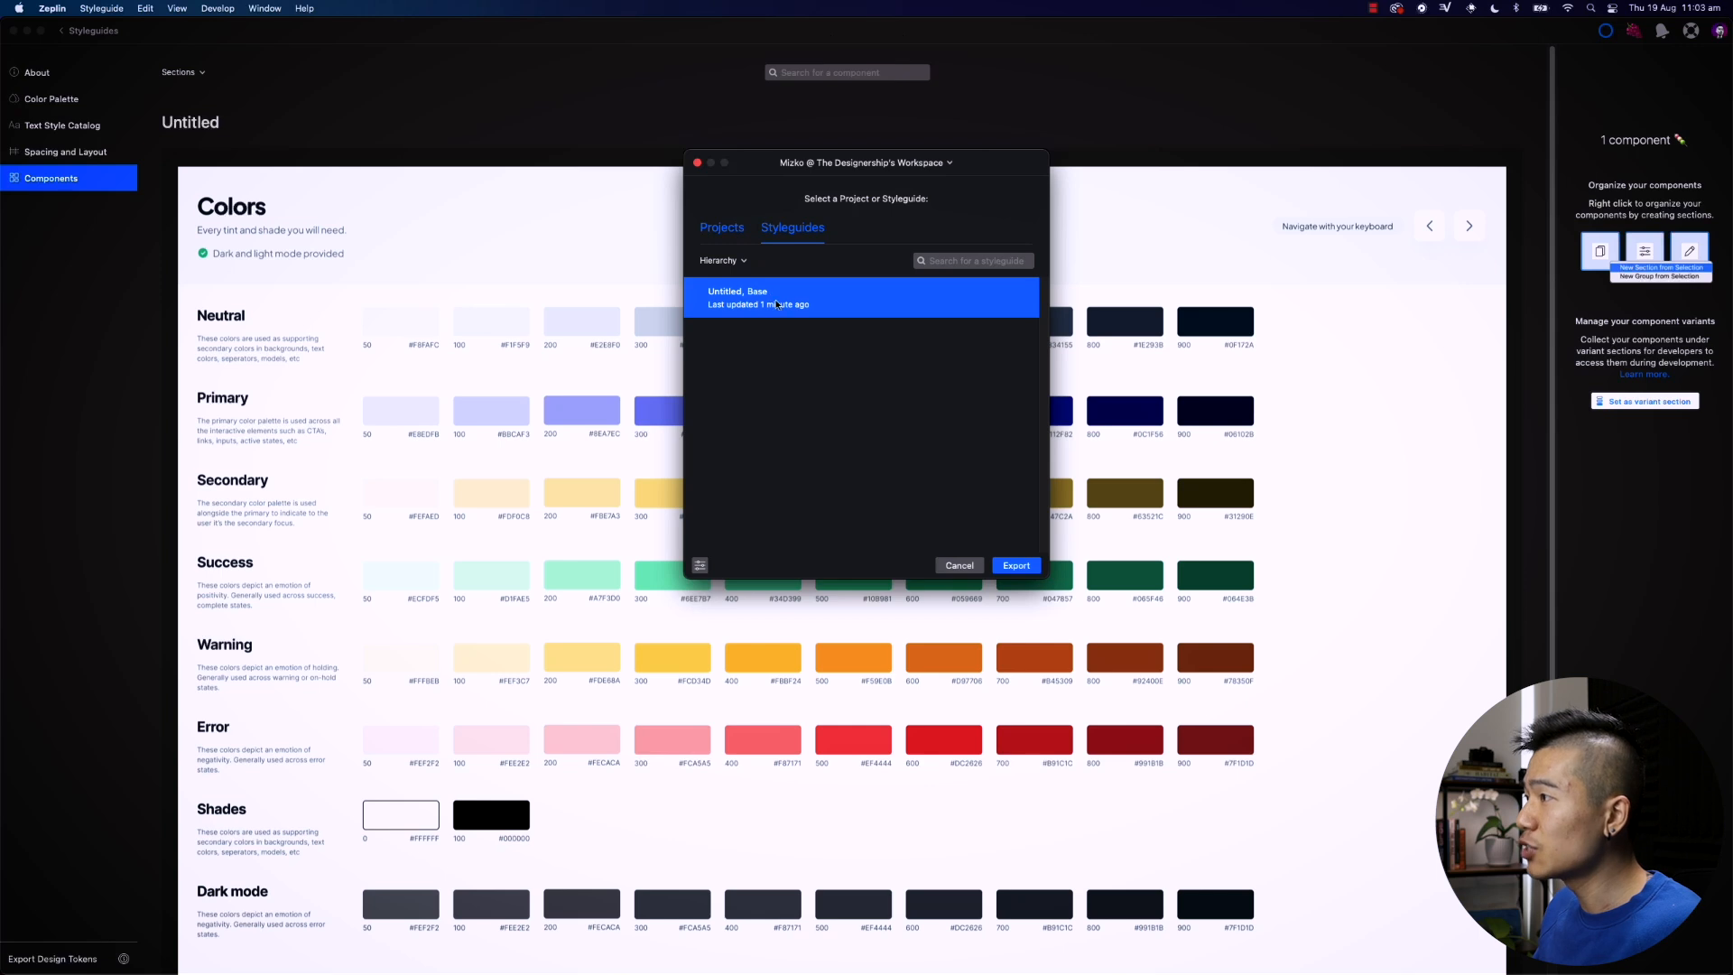
{"action": "left_click", "coordinate": [1016, 565]}
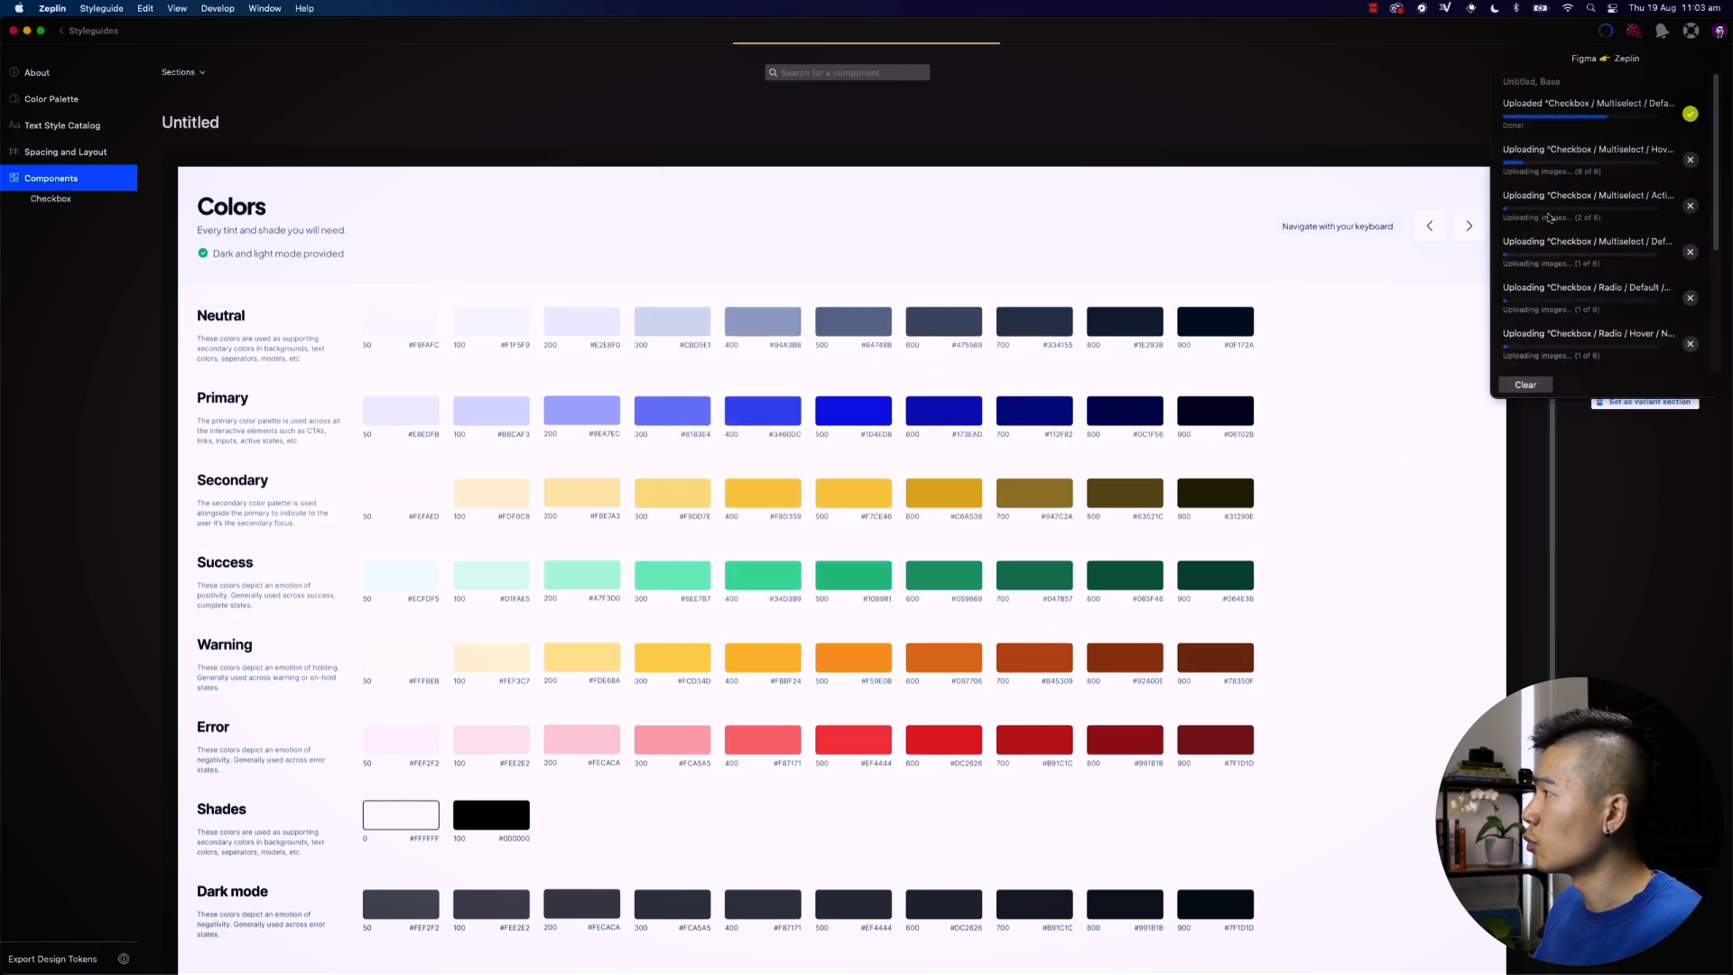
Step: Examine the upload list, the exported Checkbox variants among the styleguide's components, and its color palette
{"action": "scroll", "coordinate": [1592, 174], "scroll_direction": "down", "scroll_amount": 4}
{"action": "scroll", "coordinate": [1592, 174], "scroll_direction": "up", "scroll_amount": 4}
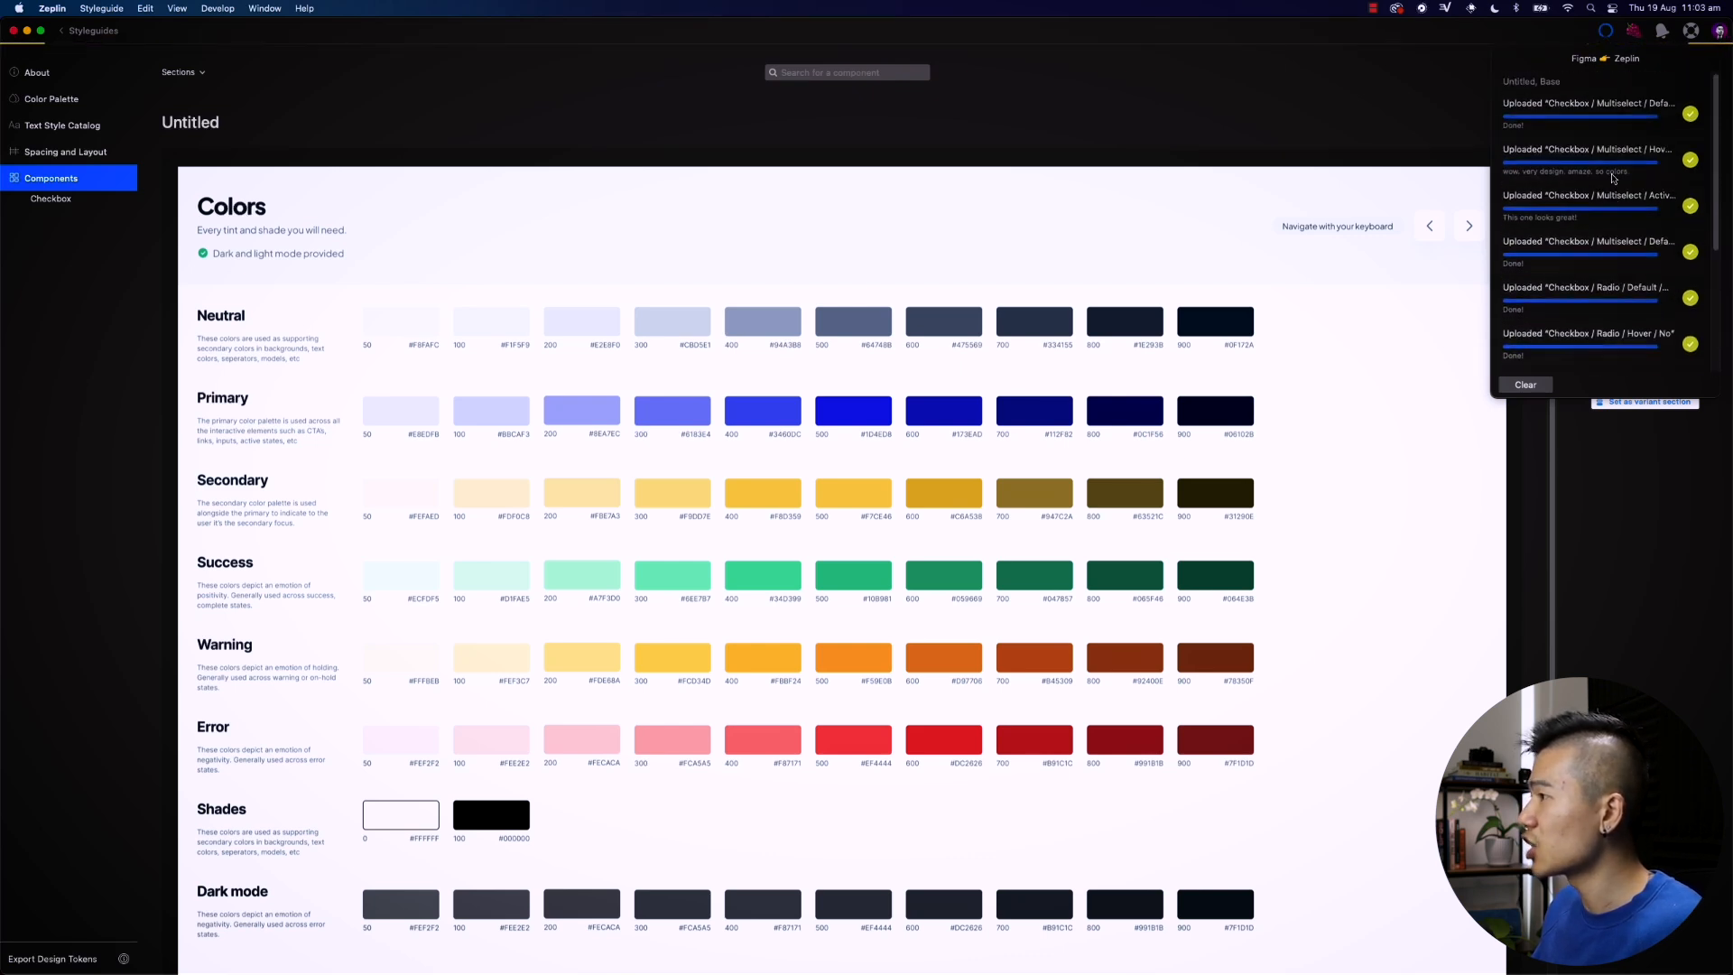
{"action": "scroll", "coordinate": [821, 740], "scroll_direction": "down", "scroll_amount": 5}
{"action": "scroll", "coordinate": [821, 740], "scroll_direction": "down", "scroll_amount": 2}
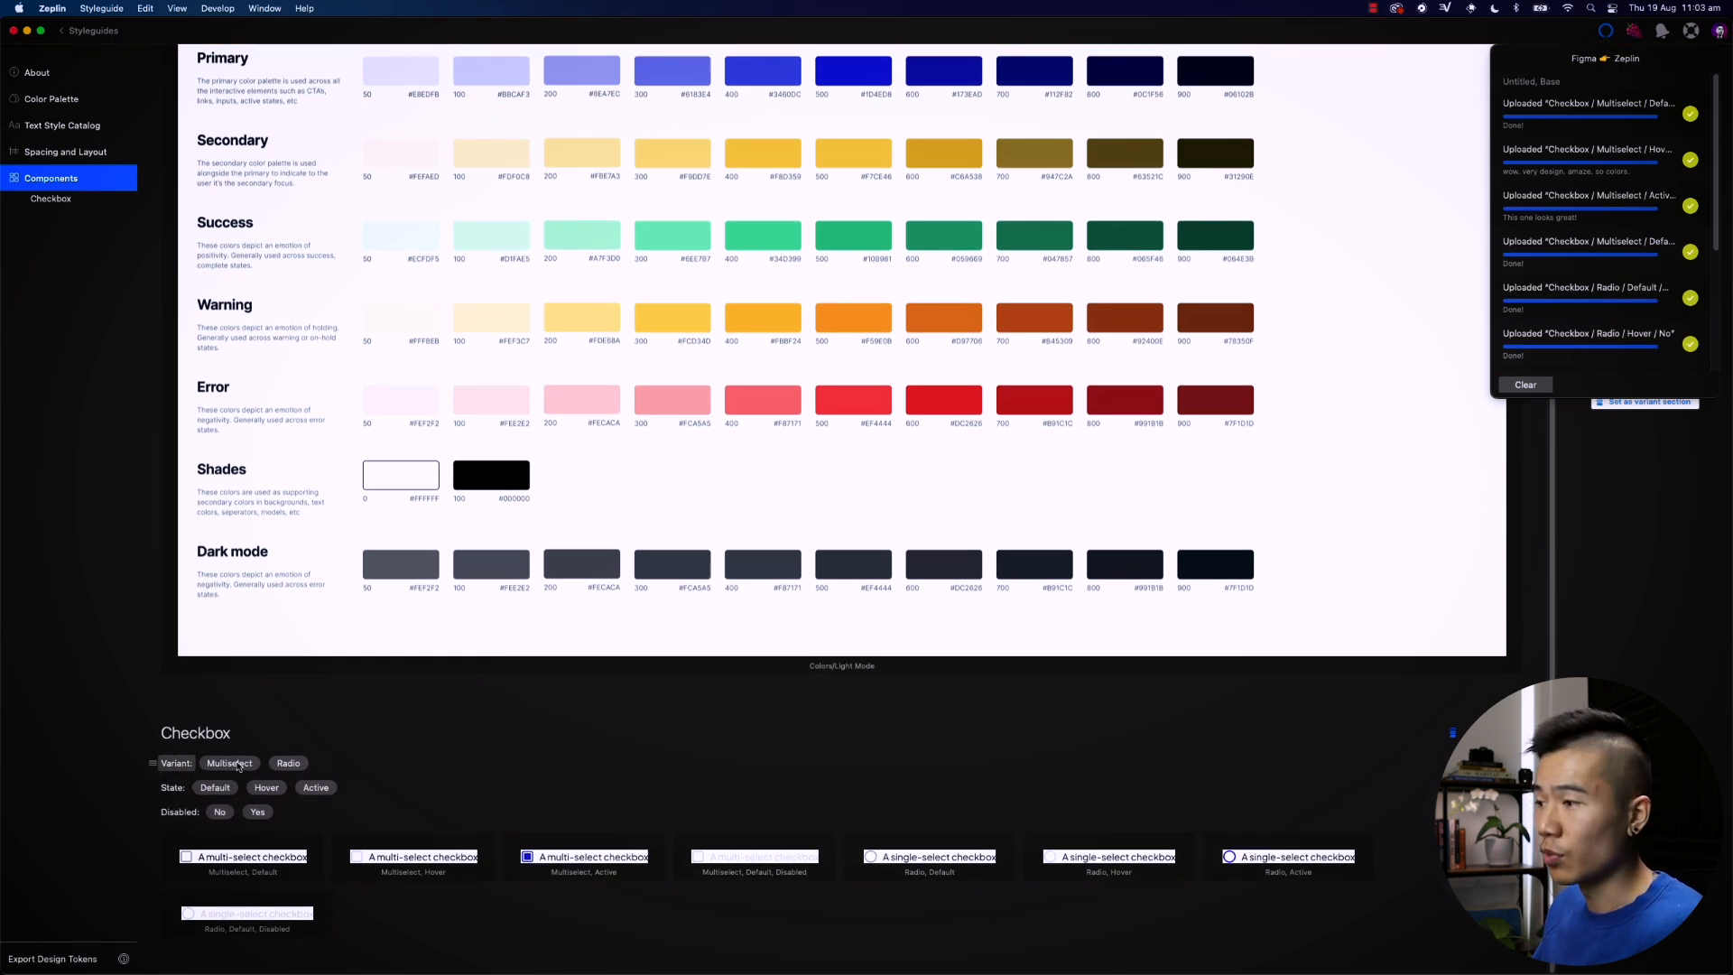
{"action": "left_click", "coordinate": [1586, 42]}
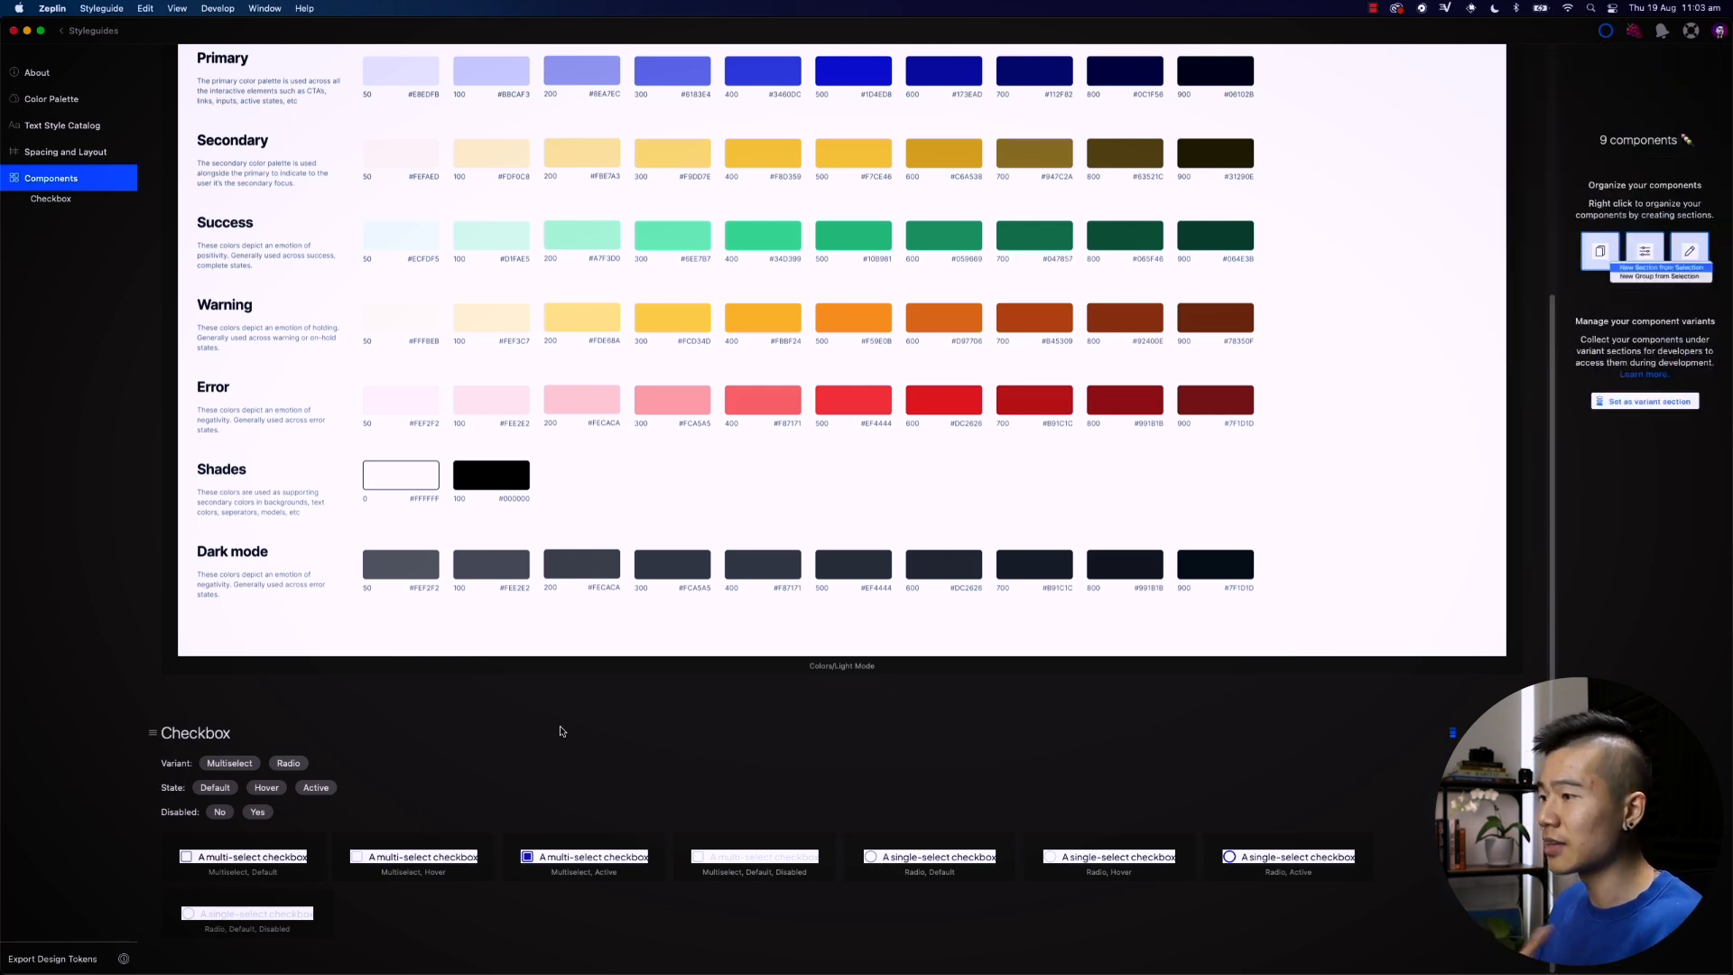
{"action": "scroll", "coordinate": [561, 721], "scroll_direction": "up", "scroll_amount": 5}
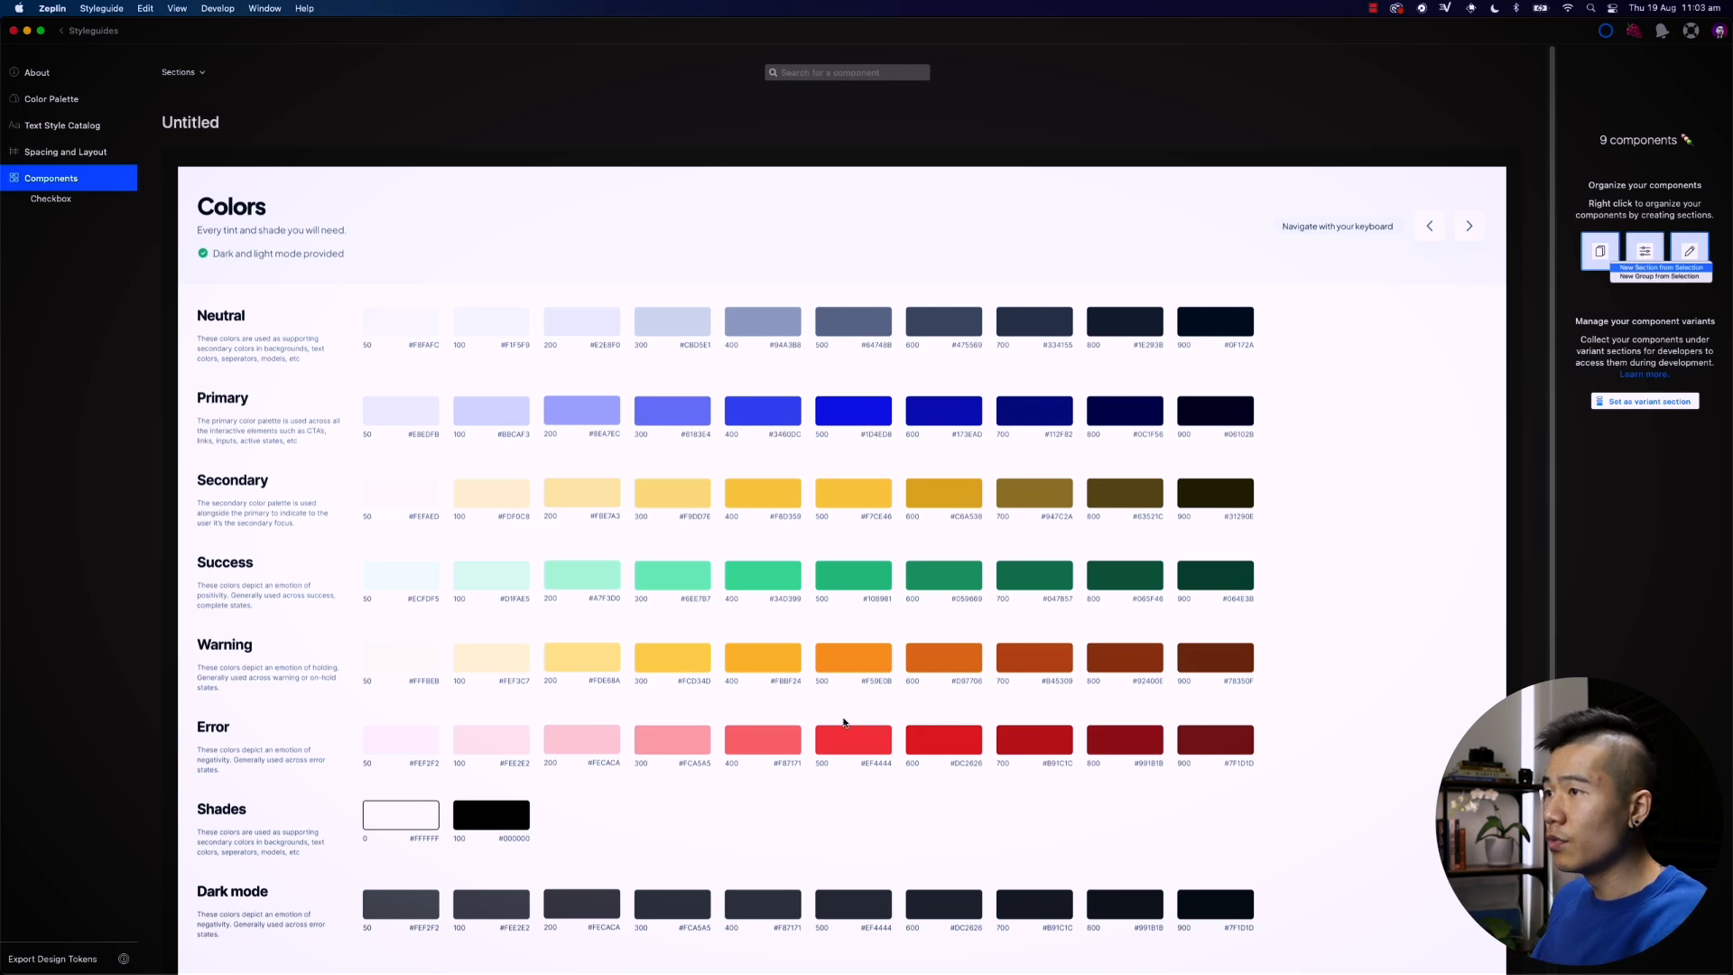
{"action": "scroll", "coordinate": [843, 722], "scroll_direction": "down", "scroll_amount": 5}
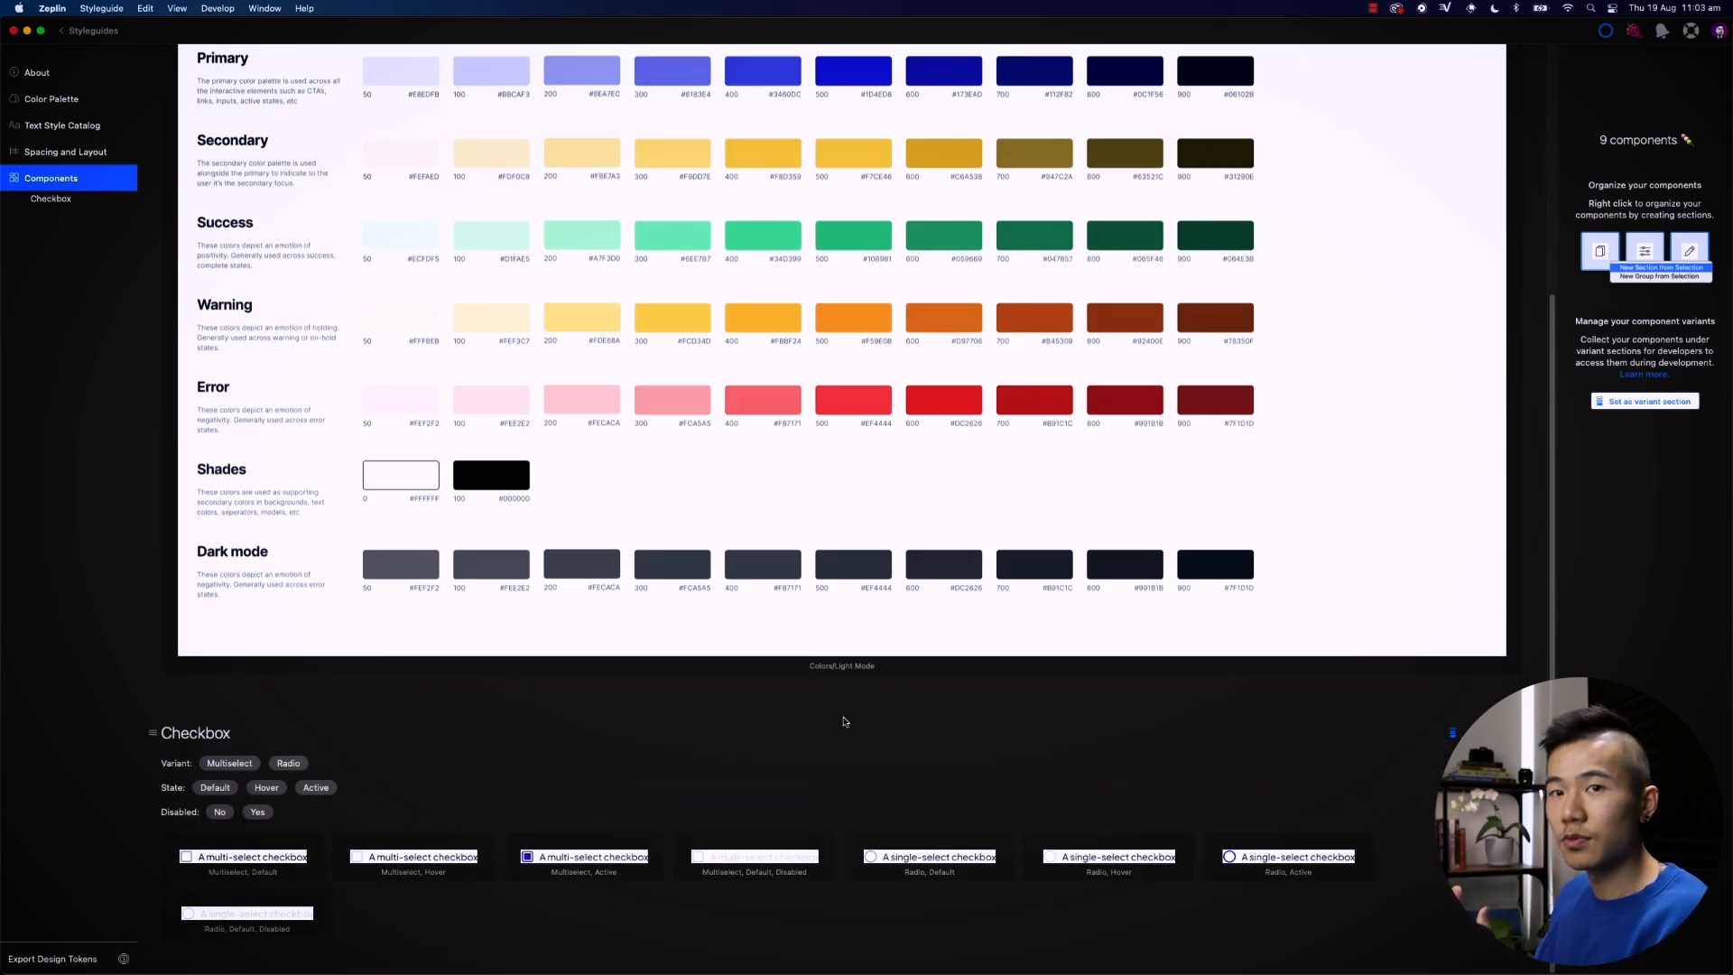
{"action": "scroll", "coordinate": [844, 720], "scroll_direction": "up", "scroll_amount": 5}
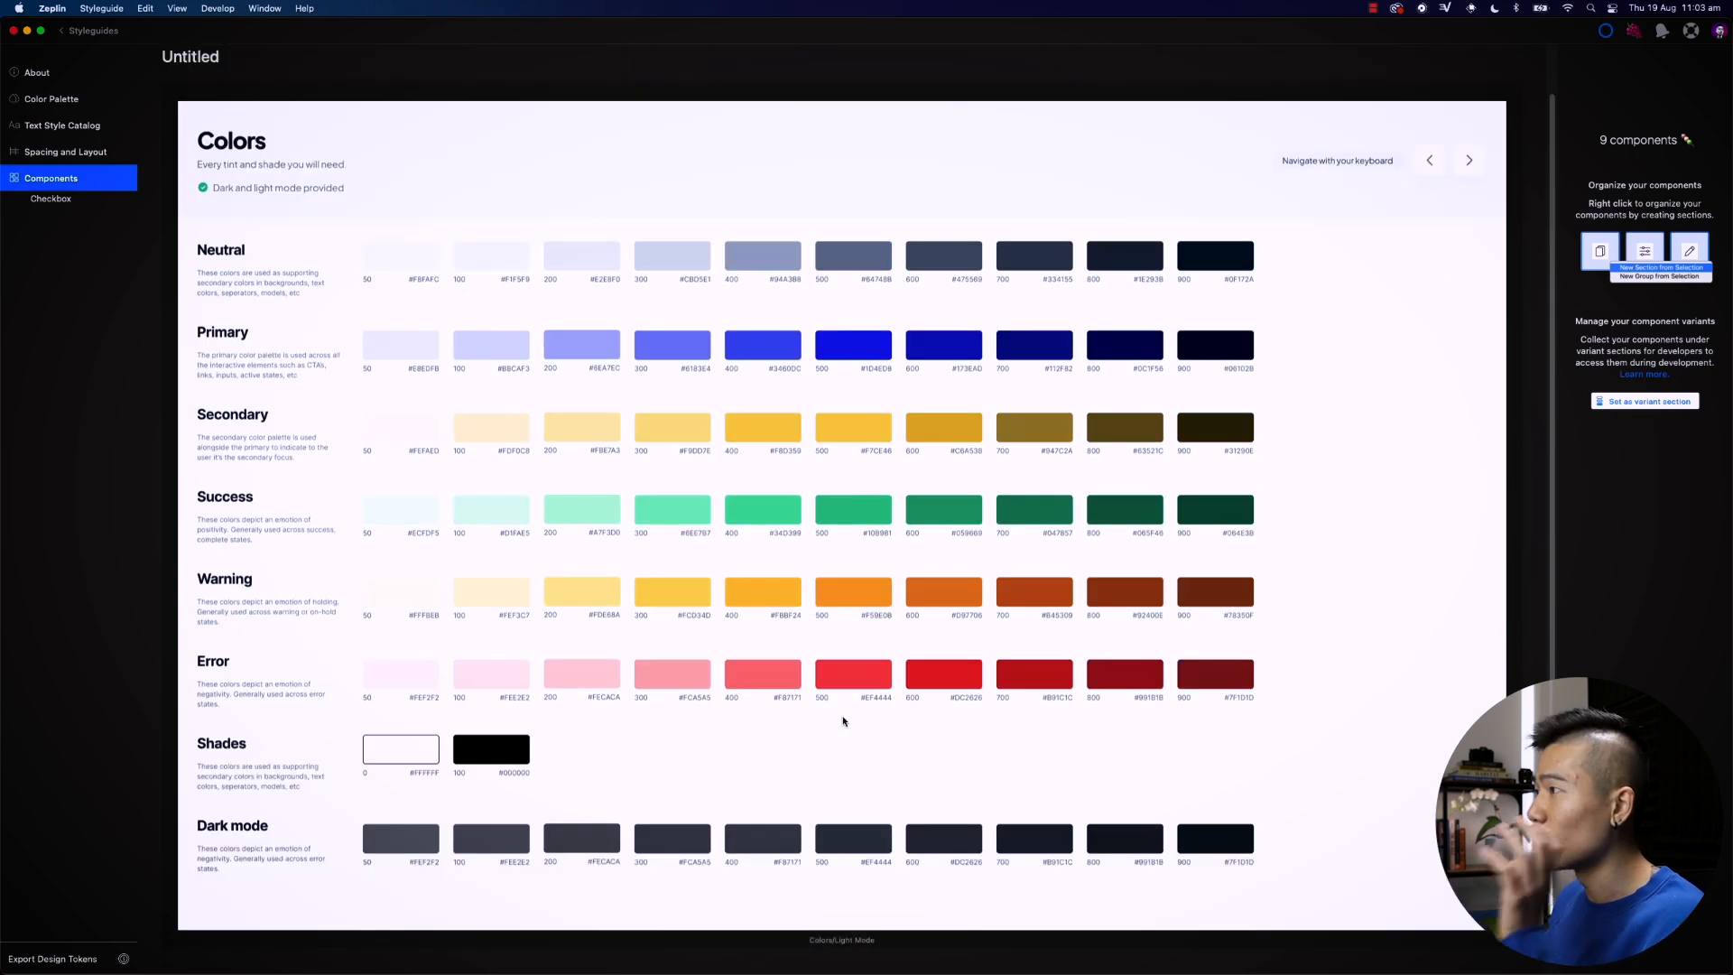
{"action": "left_click", "coordinate": [77, 201]}
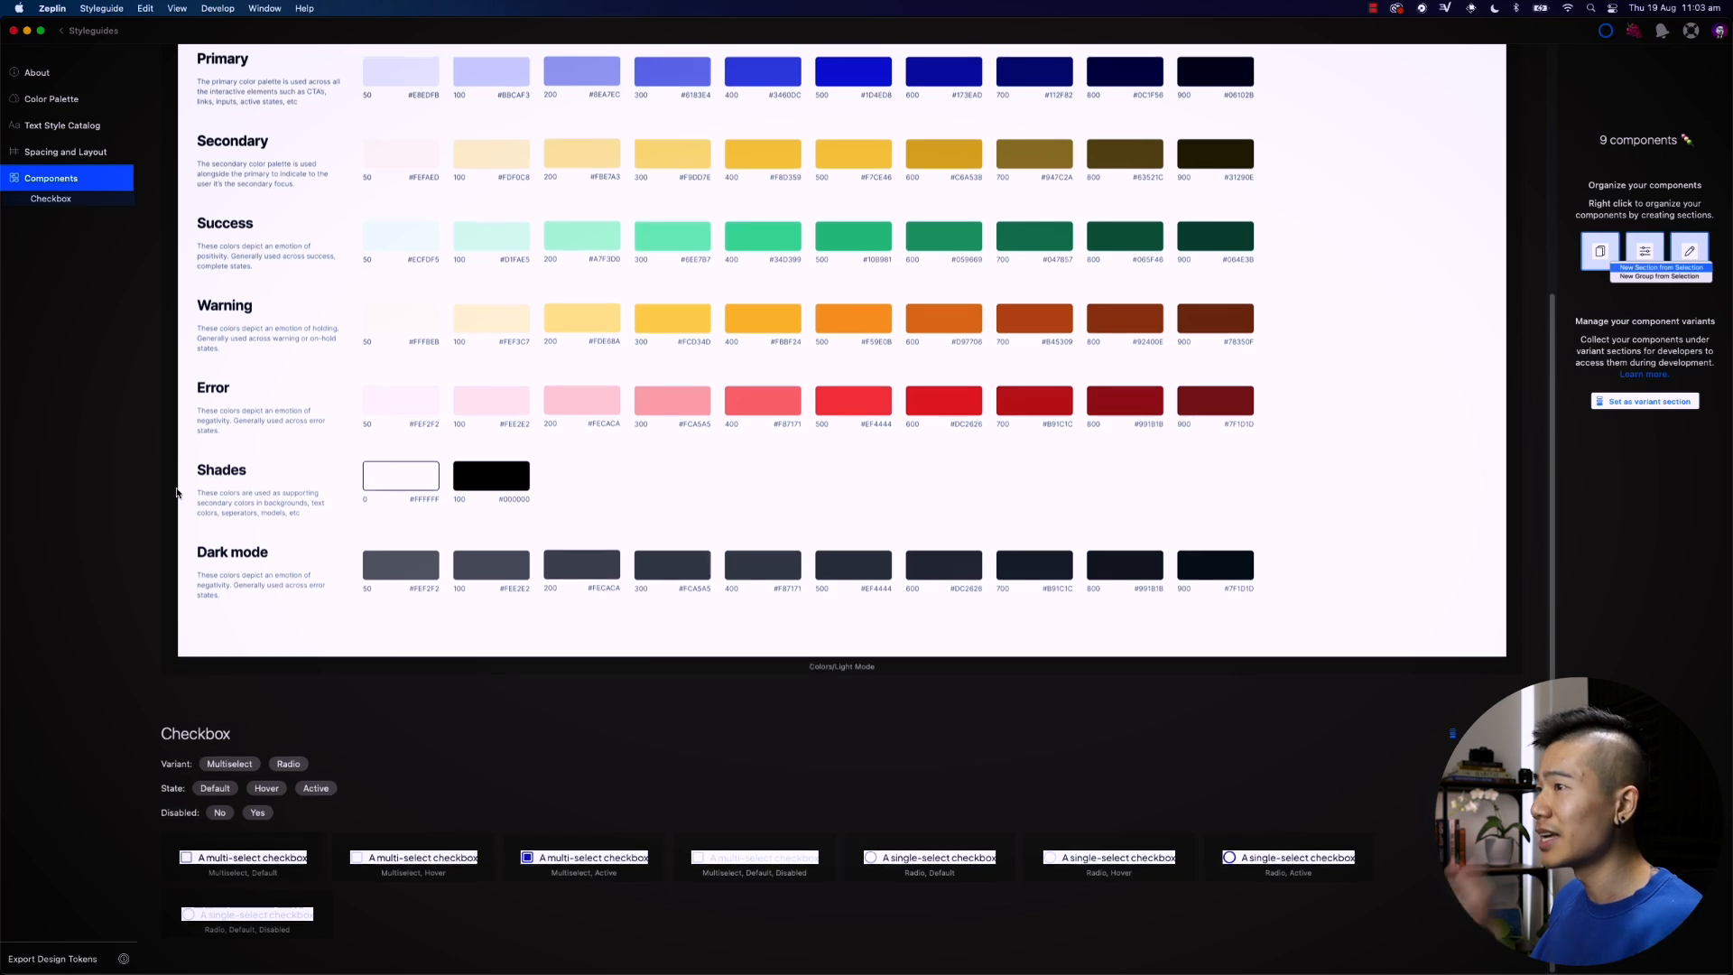
{"action": "scroll", "coordinate": [177, 512], "scroll_direction": "up", "scroll_amount": 3}
{"action": "left_click", "coordinate": [58, 103]}
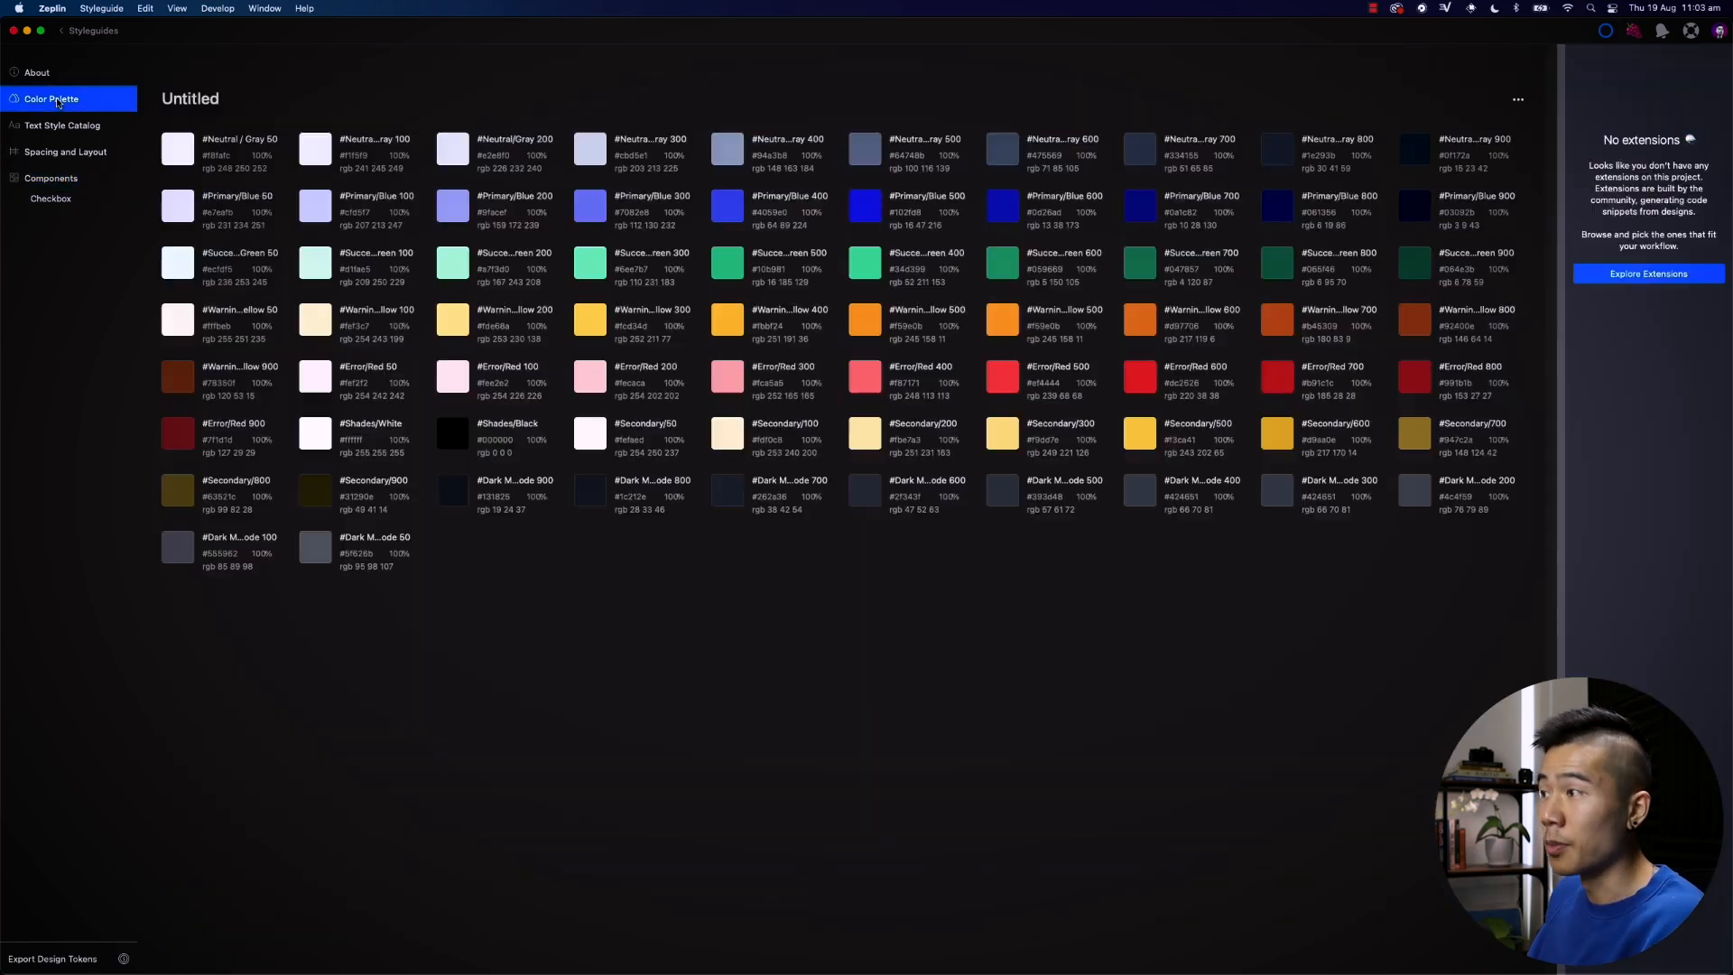
Step: Rename the untitled styleguide as Global Design System
{"action": "left_click", "coordinate": [58, 74]}
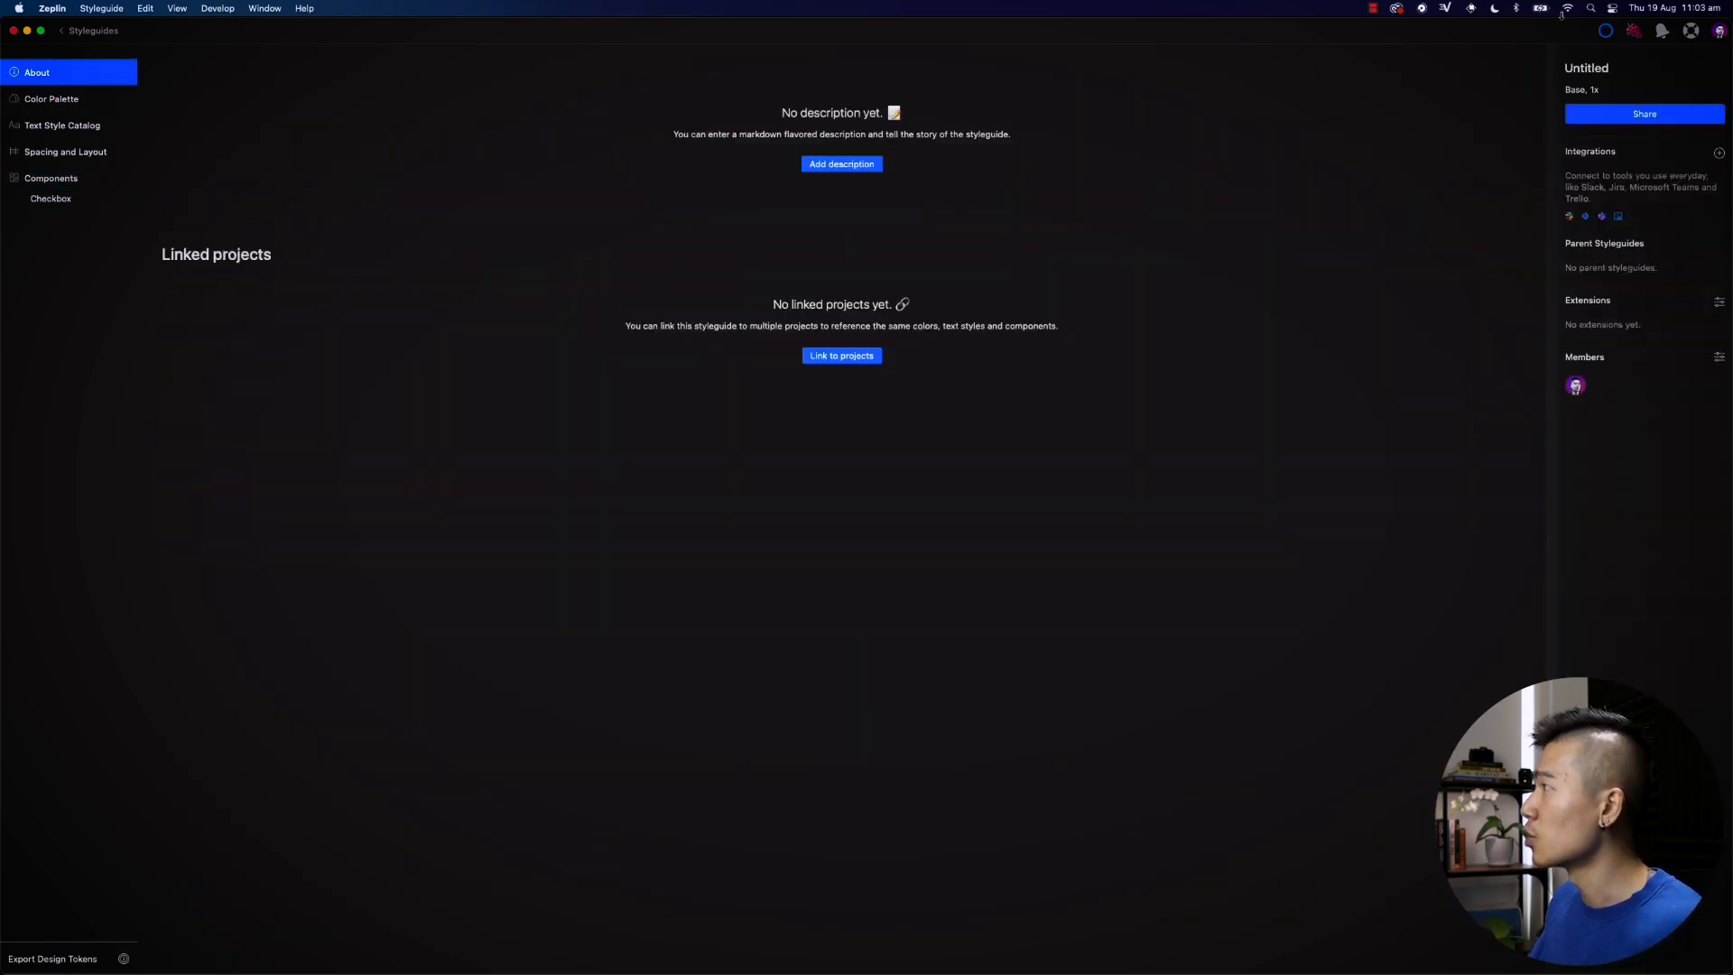
{"action": "left_click", "coordinate": [1590, 69]}
{"action": "double_click", "coordinate": [1590, 69]}
{"action": "type", "text": "Global Design Sys"}
{"action": "type", "text": "tem"}
{"action": "key", "text": "Return"}
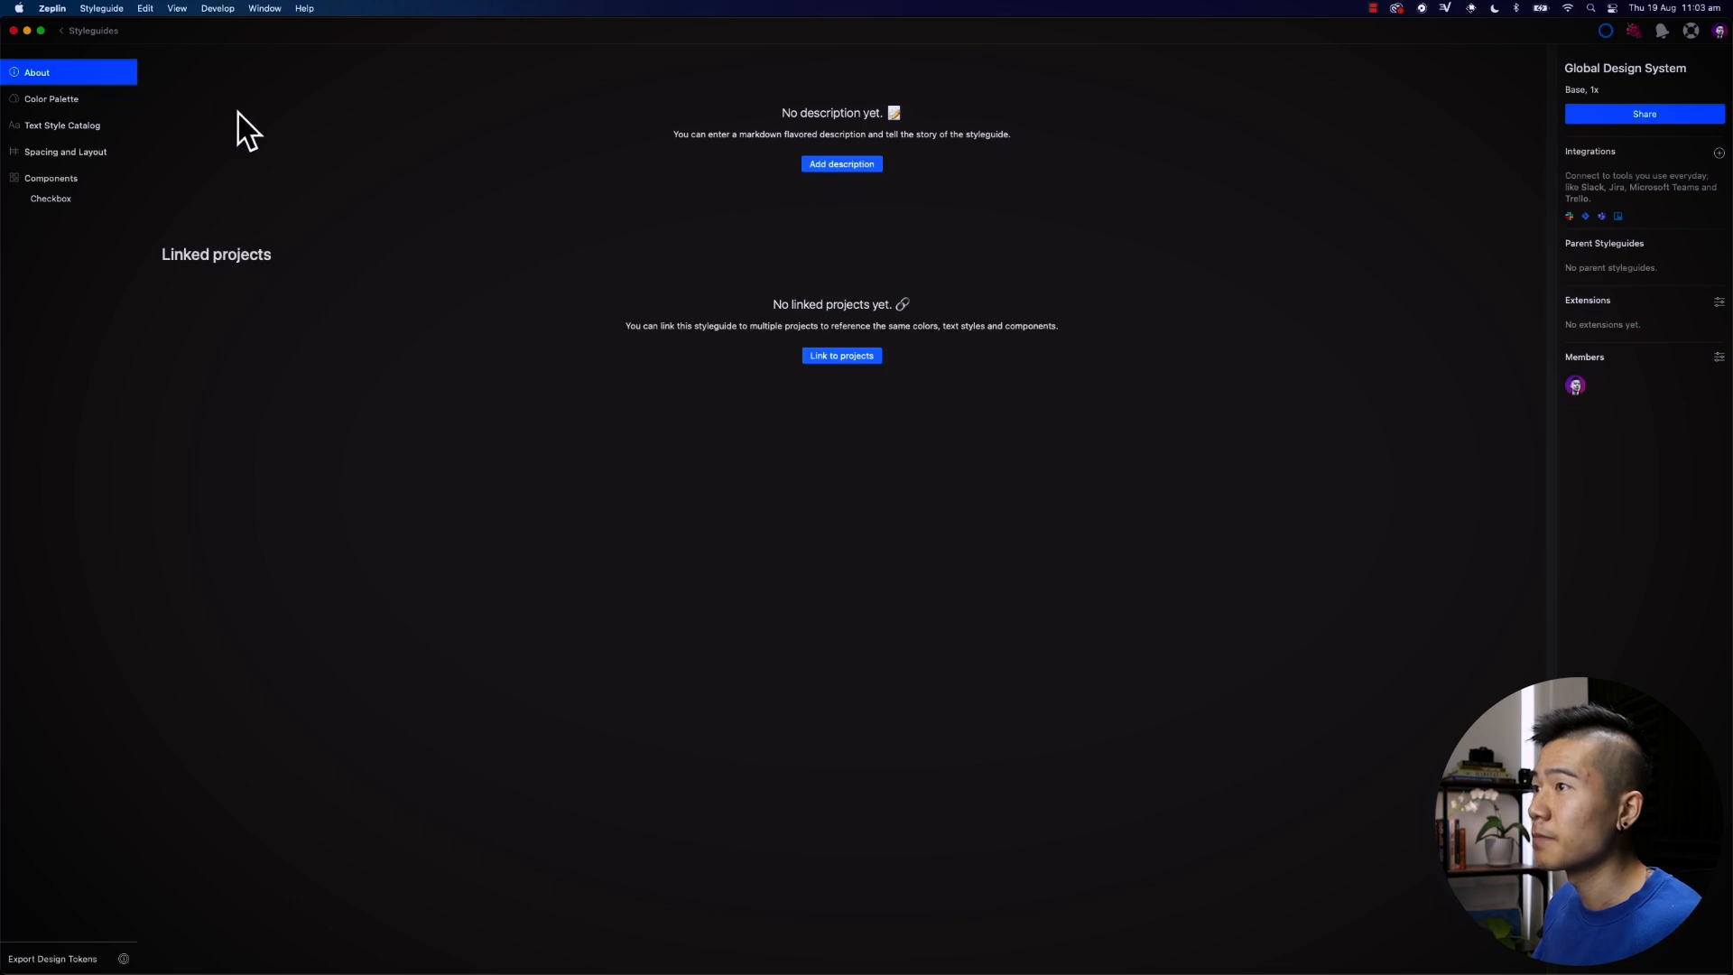
Step: Move the BlueStock project from Individual Projects into the Ready for Development section and open it
{"action": "left_click", "coordinate": [67, 34]}
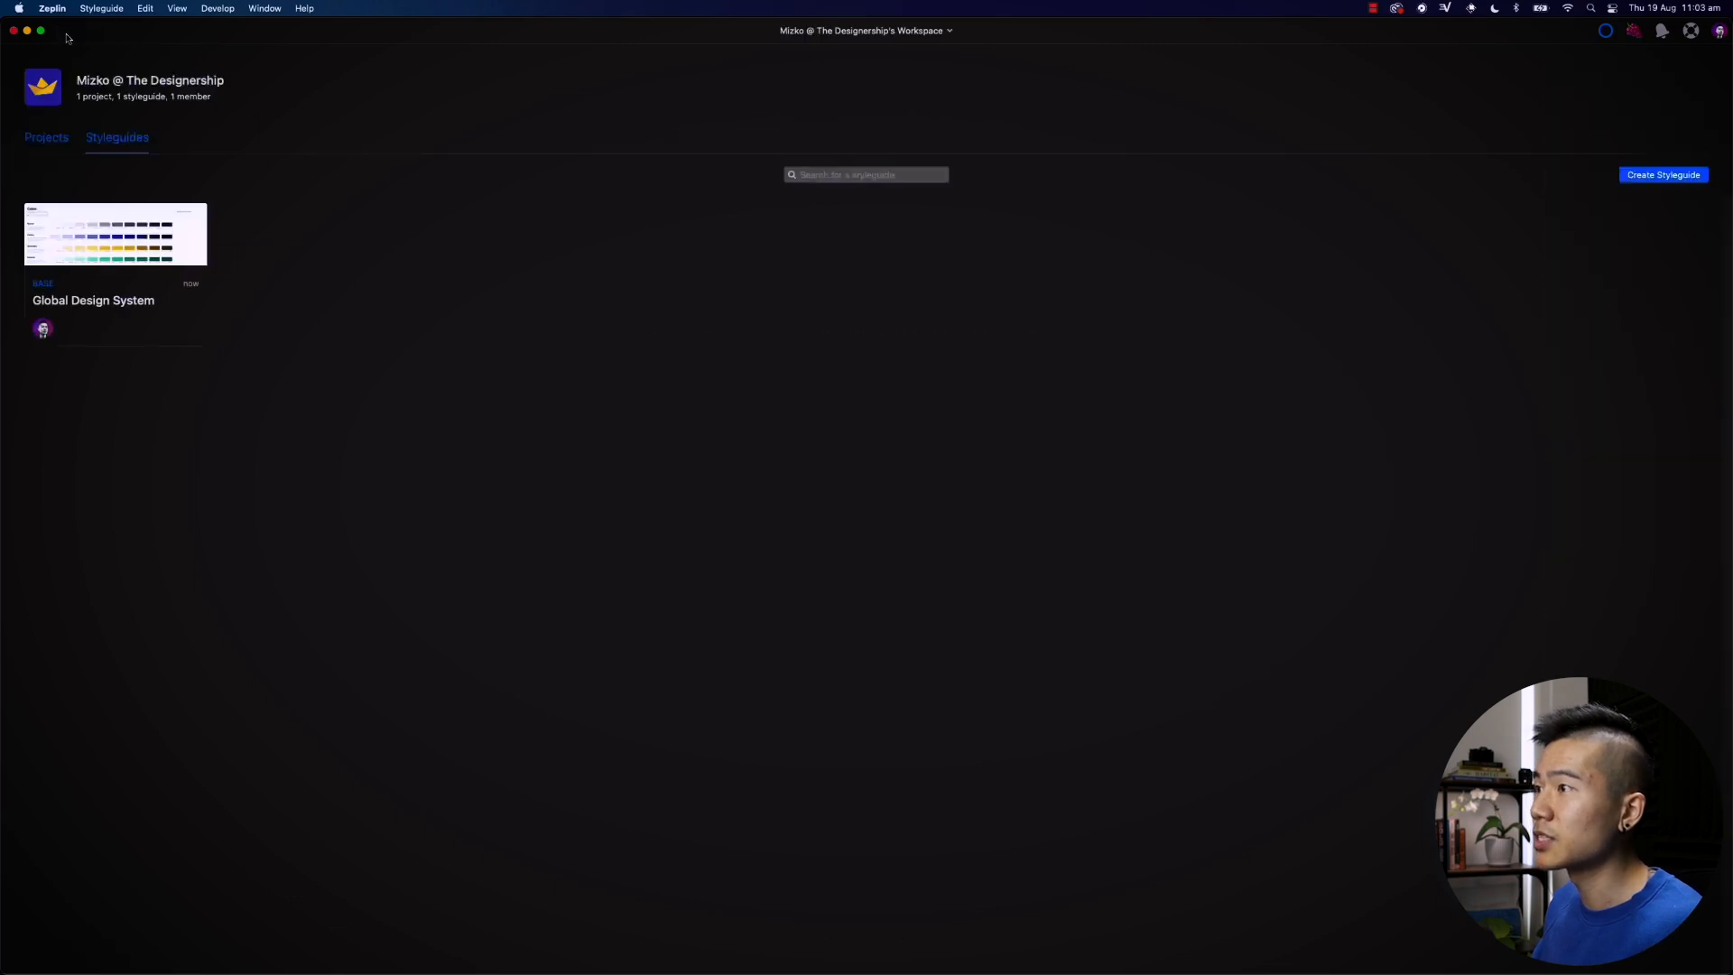
{"action": "left_click", "coordinate": [64, 140]}
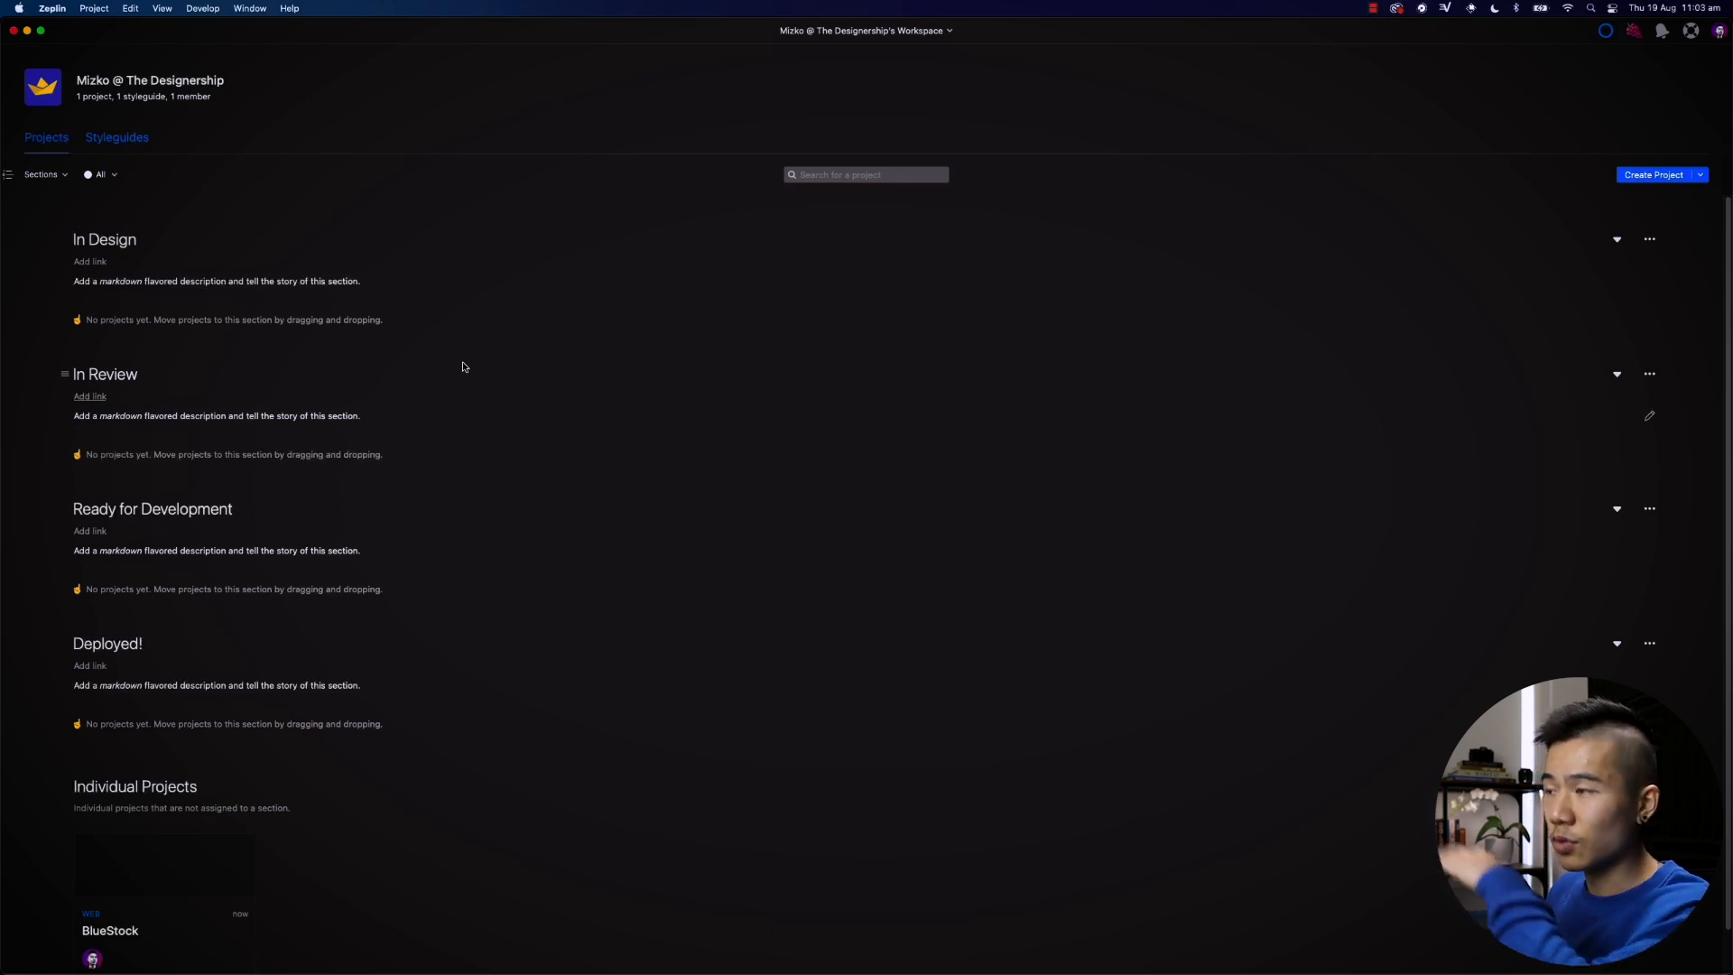
{"action": "left_click_drag", "start_coordinate": [160, 897], "coordinate": [235, 538]}
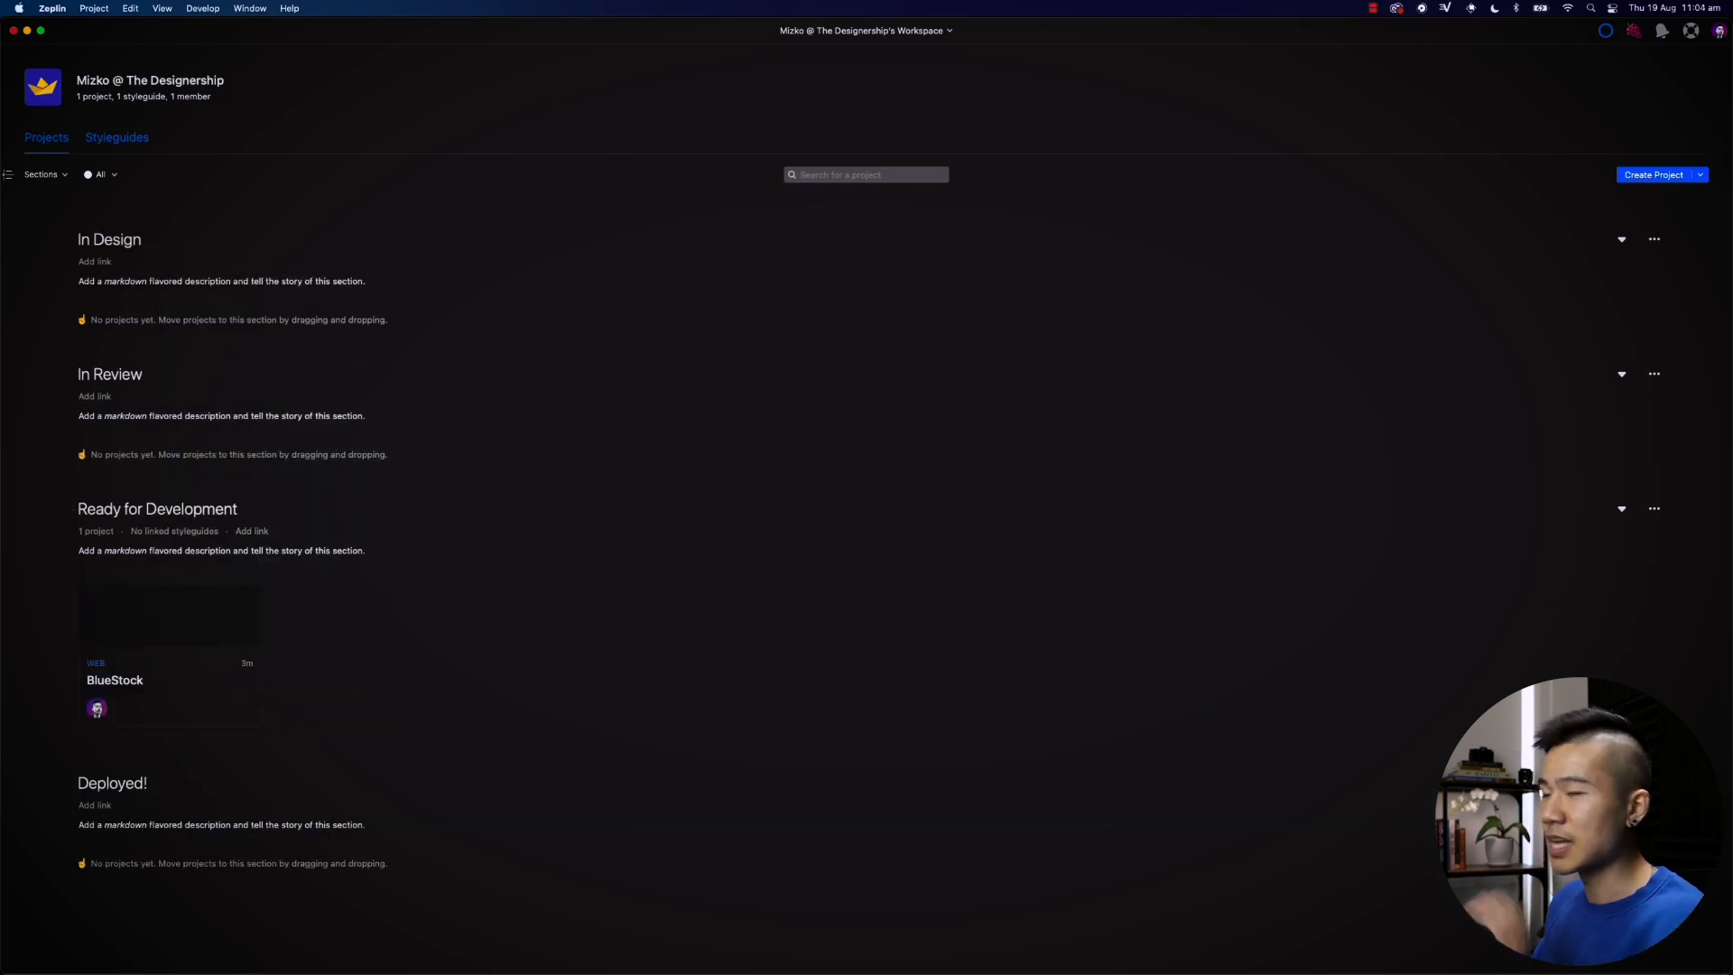
{"action": "mouse_move", "coordinate": [243, 677]}
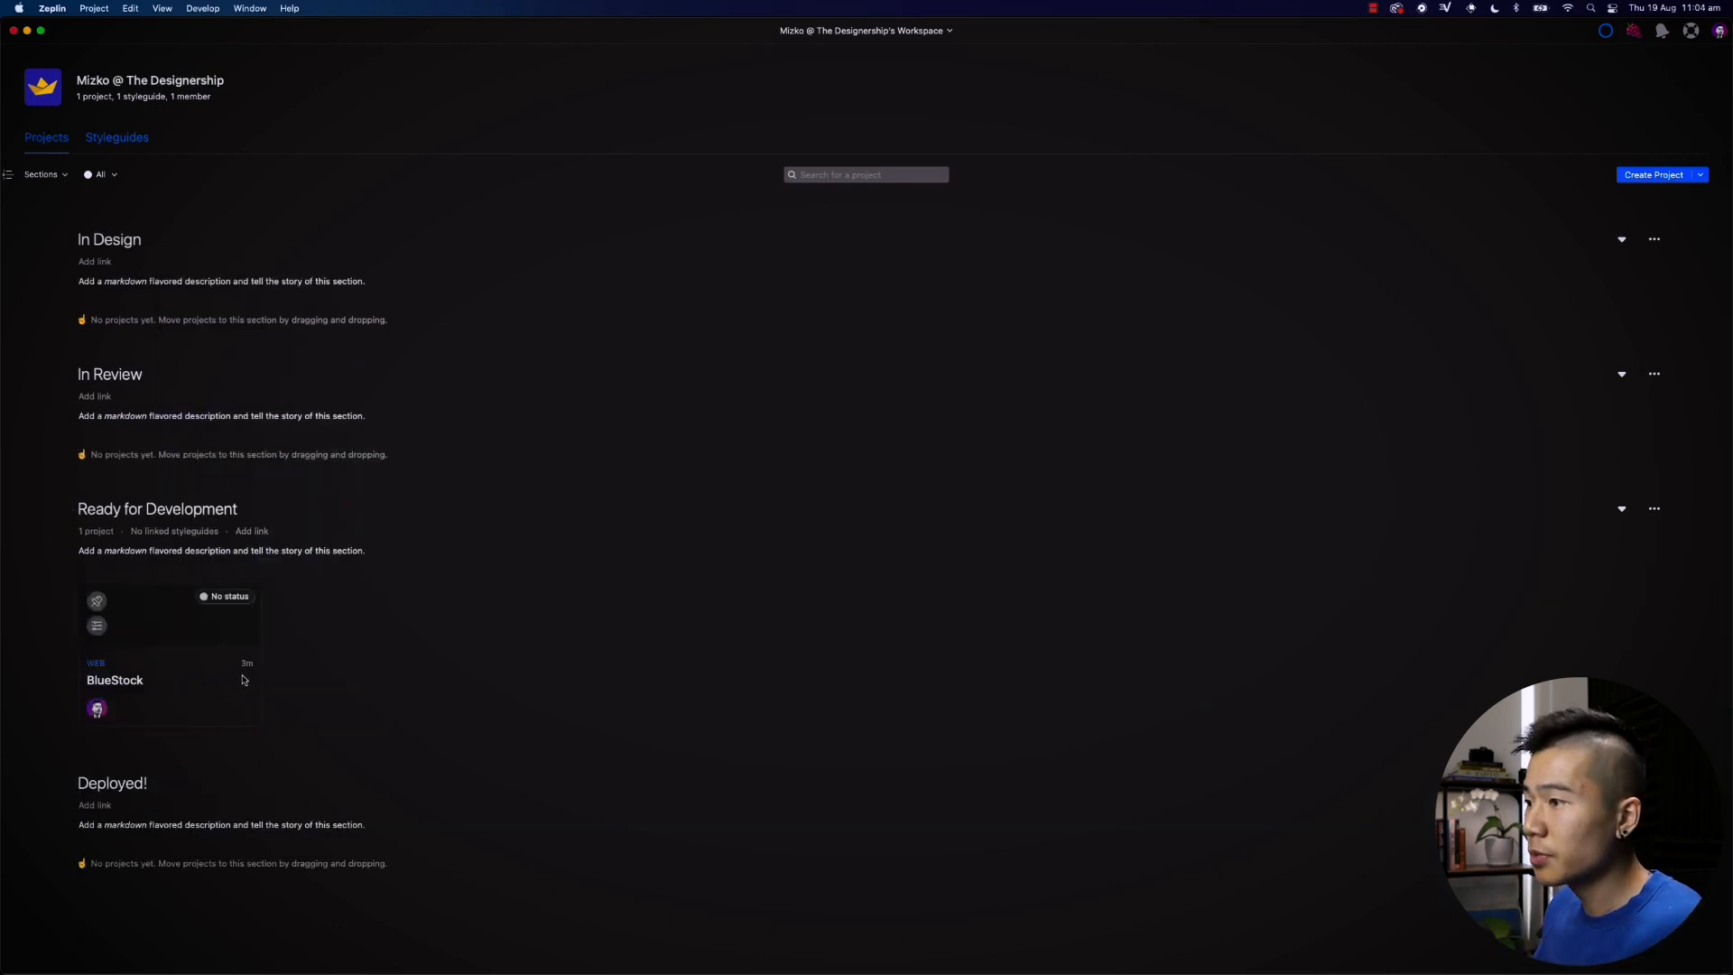
{"action": "left_click", "coordinate": [185, 636]}
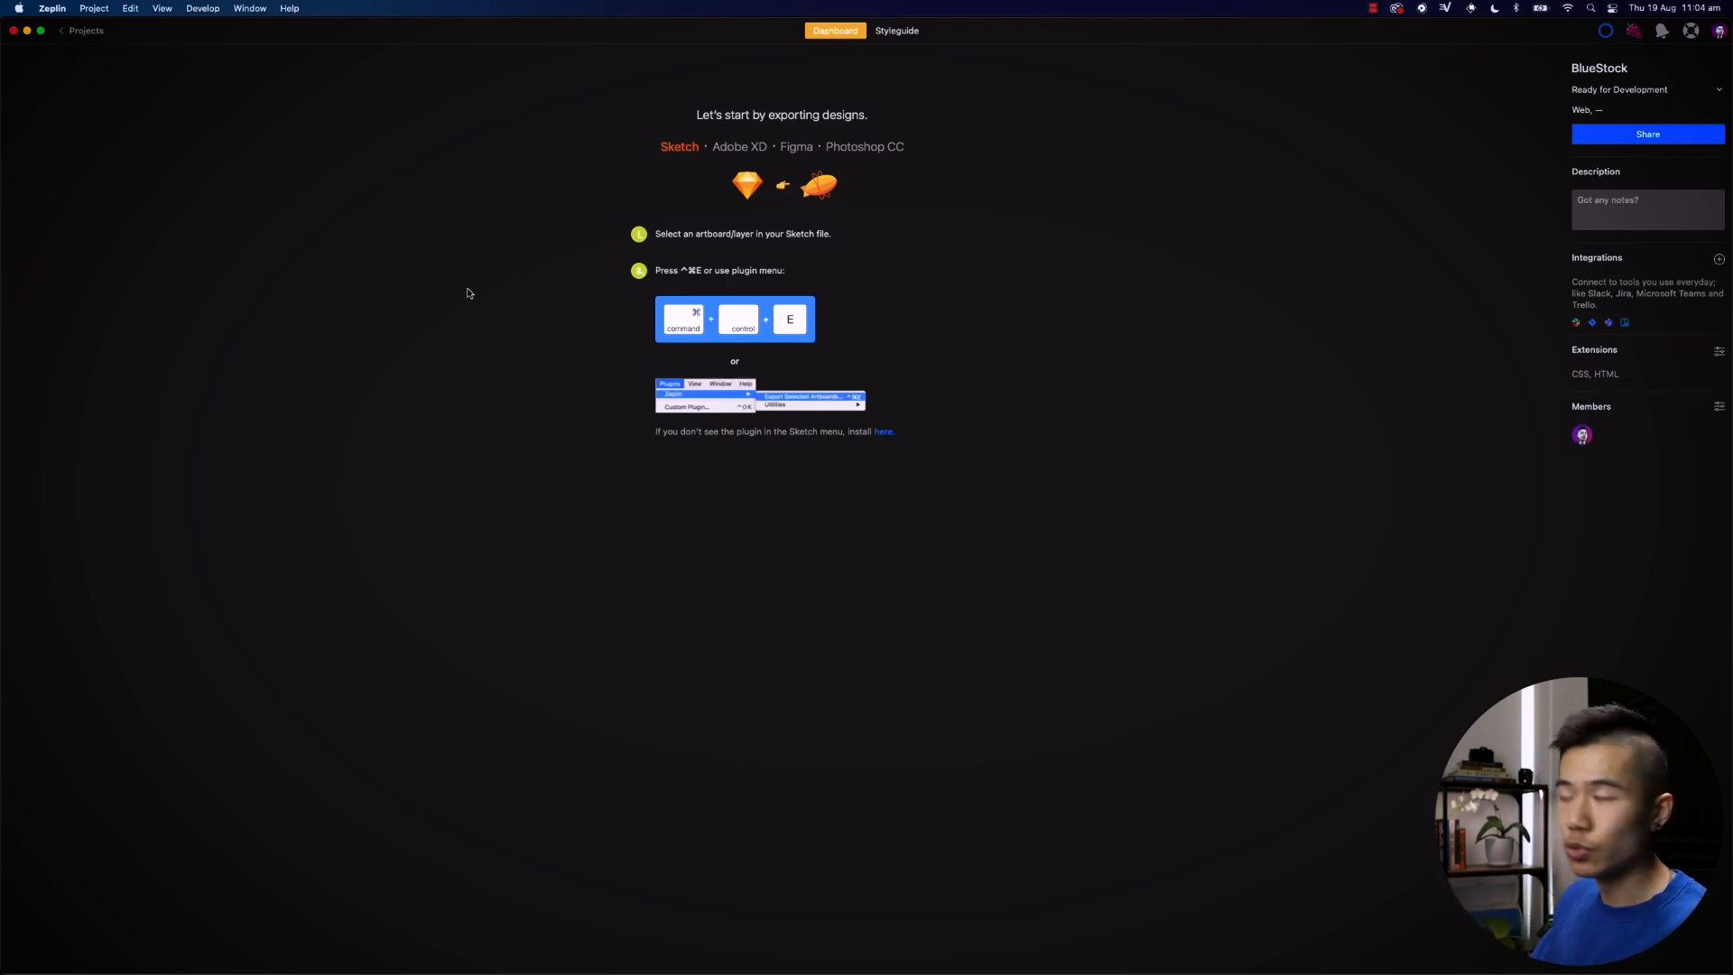
Step: Switch to Figma's BlueStock Project file and select all seven Desktop (XL) screens, from Homepage to Become an Operator
{"action": "key", "text": "super+Tab"}
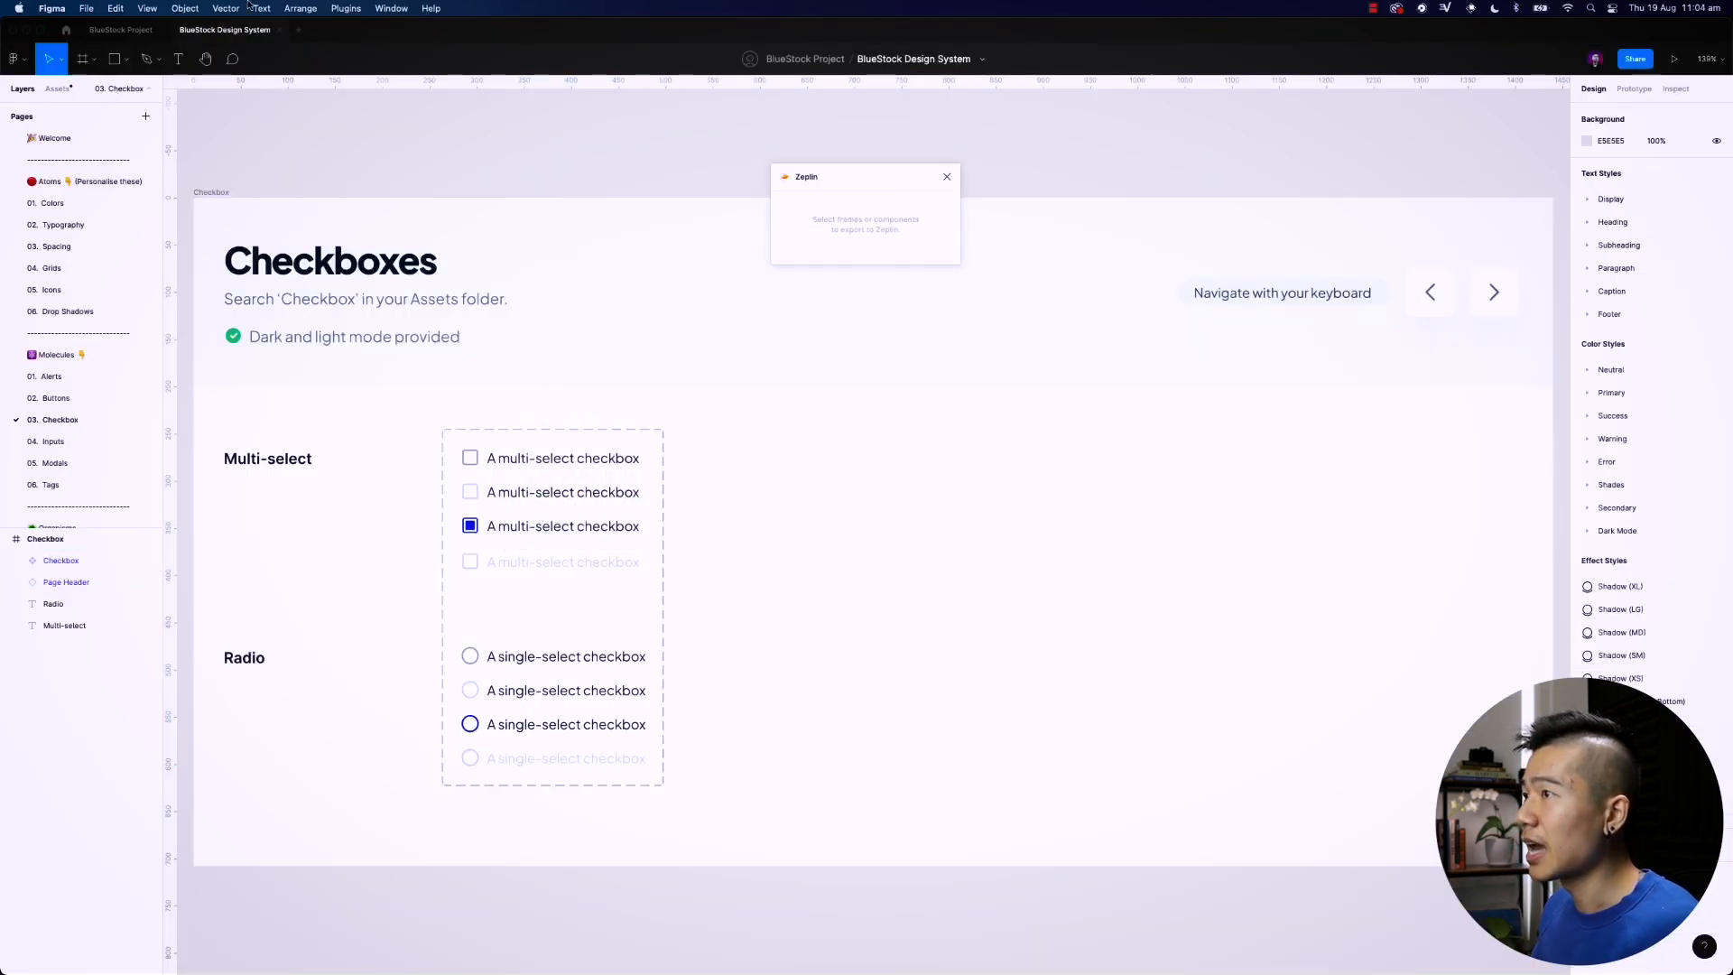
{"action": "left_click", "coordinate": [126, 30]}
{"action": "scroll", "coordinate": [393, 270], "scroll_direction": "down", "scroll_amount": 5}
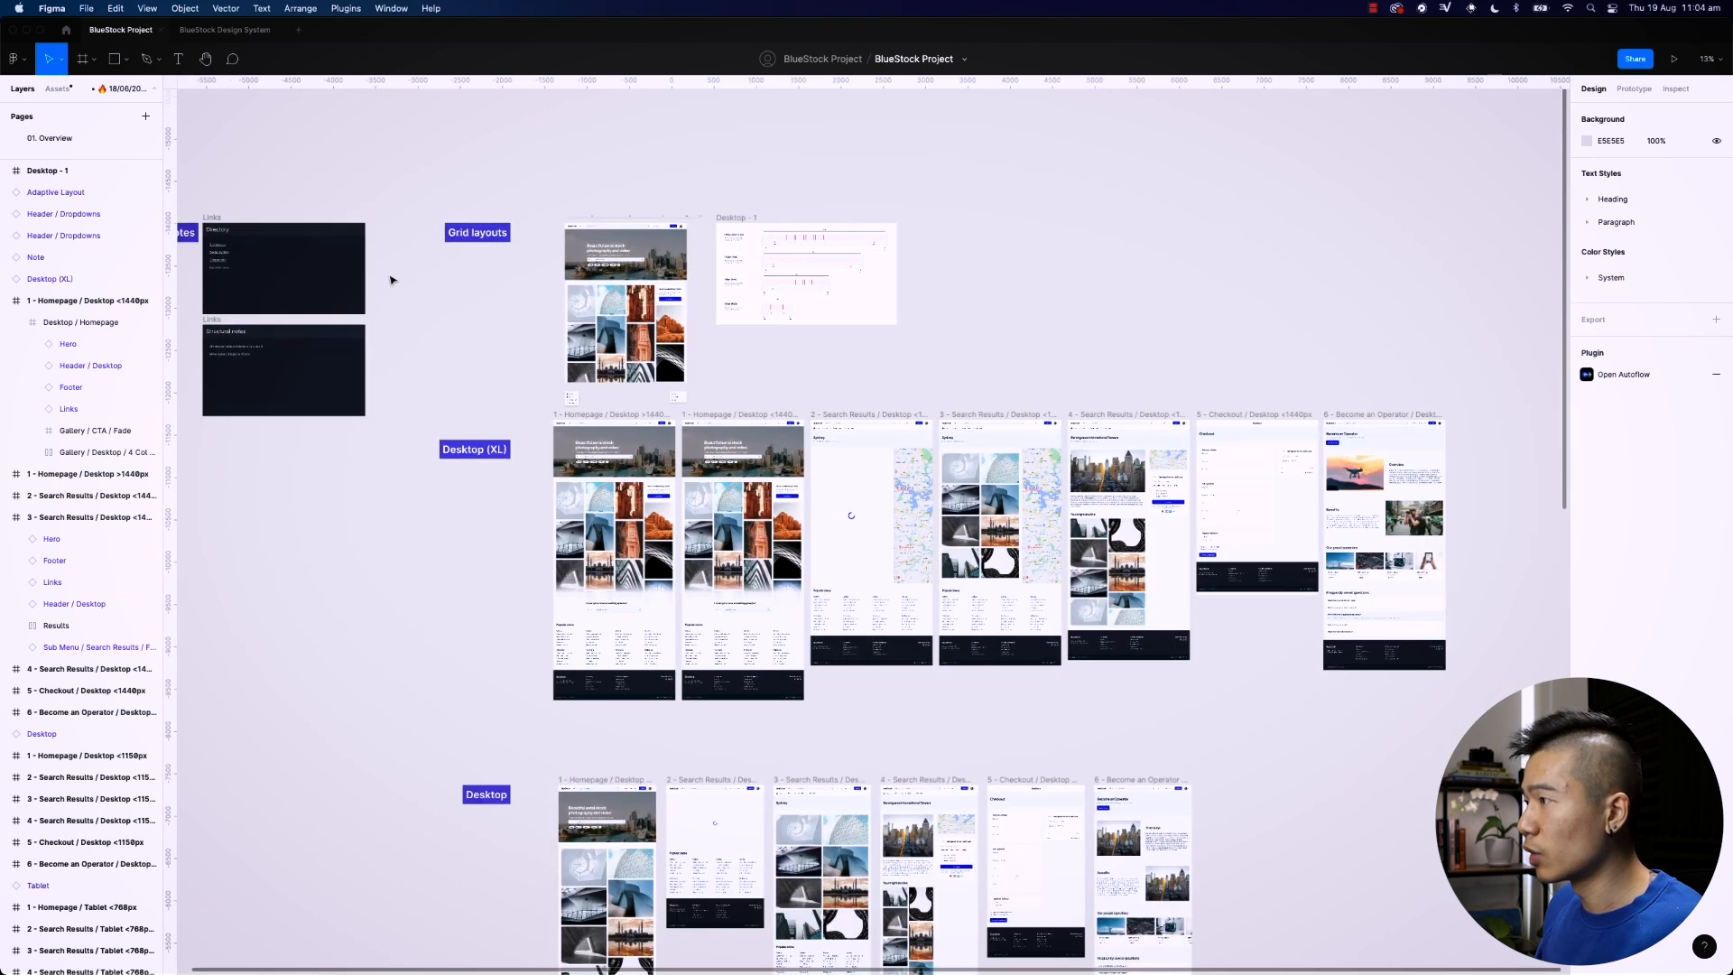
{"action": "key", "text": "super+equal"}
{"action": "left_click_drag", "start_coordinate": [213, 299], "coordinate": [1299, 893]}
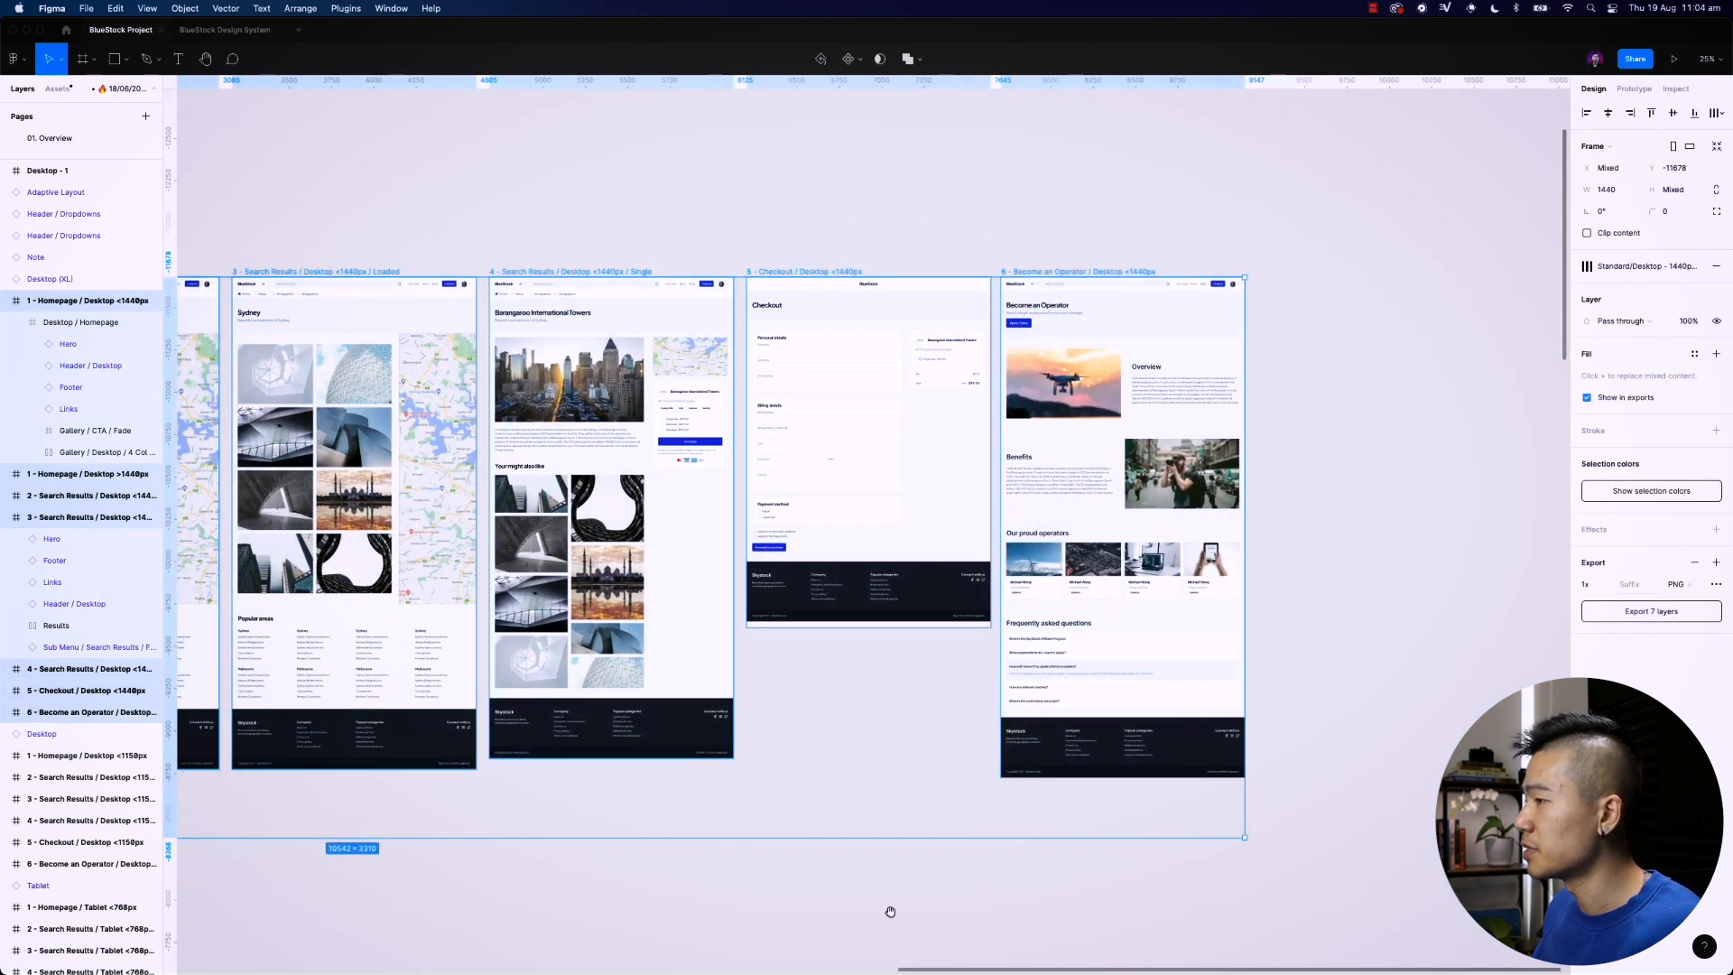
{"action": "scroll", "coordinate": [890, 912], "scroll_direction": "left", "scroll_amount": 10}
{"action": "scroll", "coordinate": [907, 779], "scroll_direction": "left", "scroll_amount": 2}
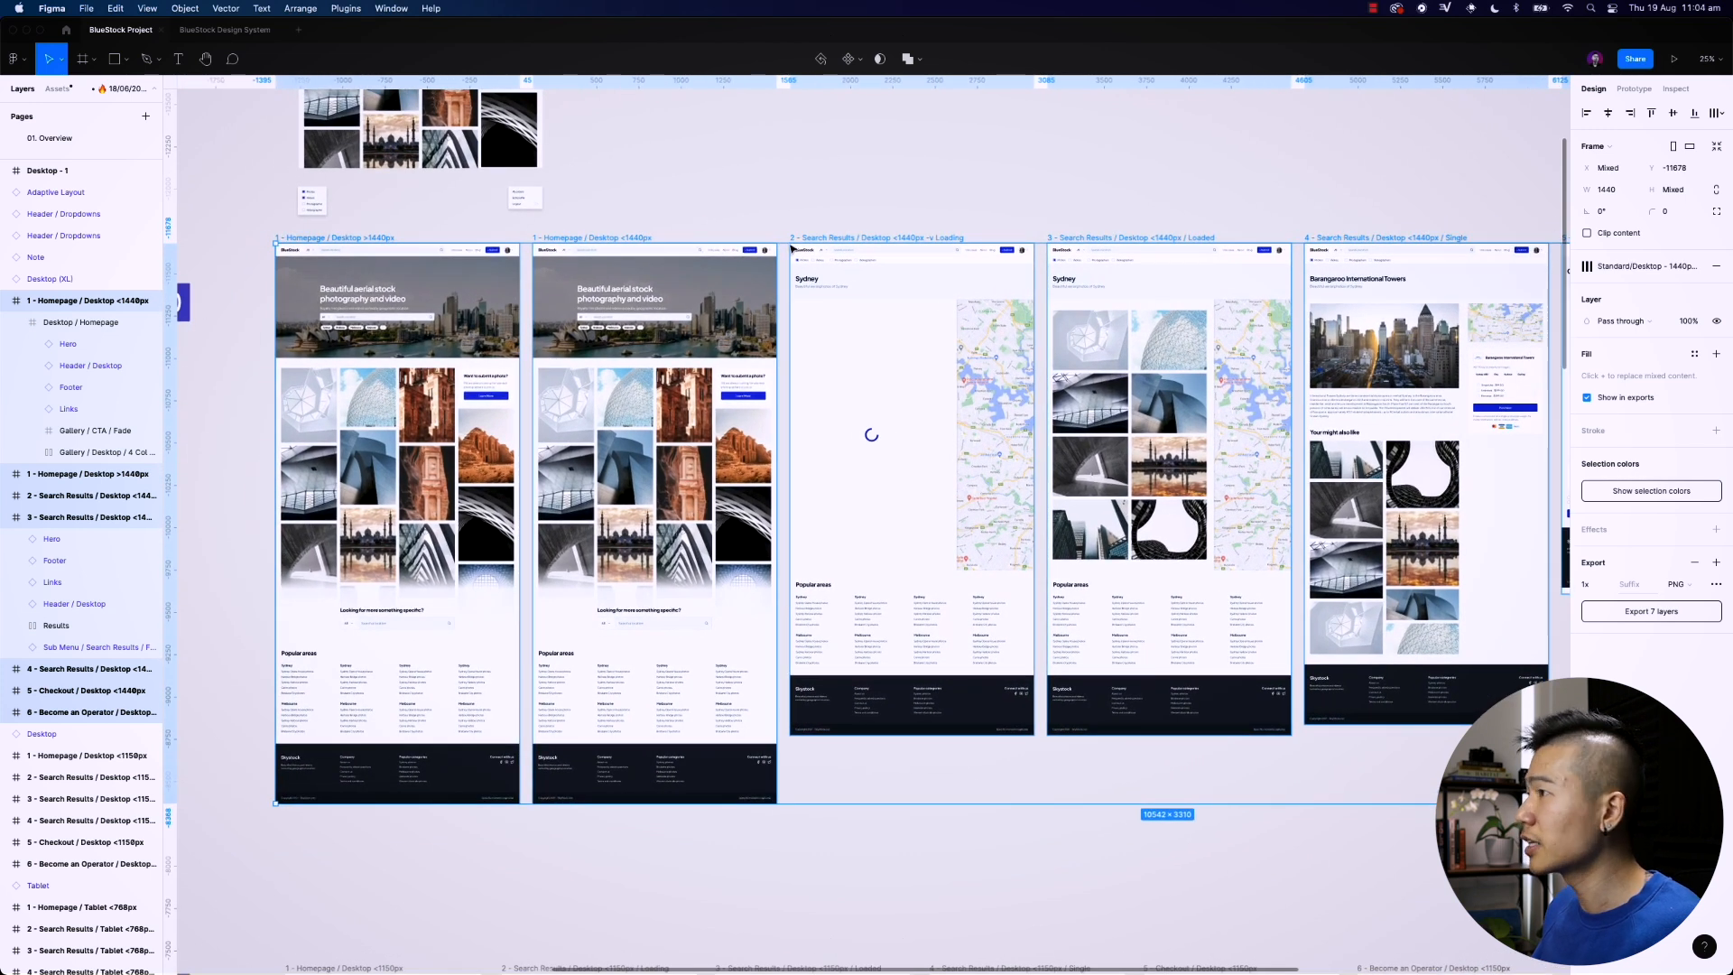
Step: Export the selected frames with the Zeplin plugin to the BlueStock Web project, with the commit message "Final desktop designs"
{"action": "left_click", "coordinate": [354, 12]}
{"action": "left_click", "coordinate": [390, 507]}
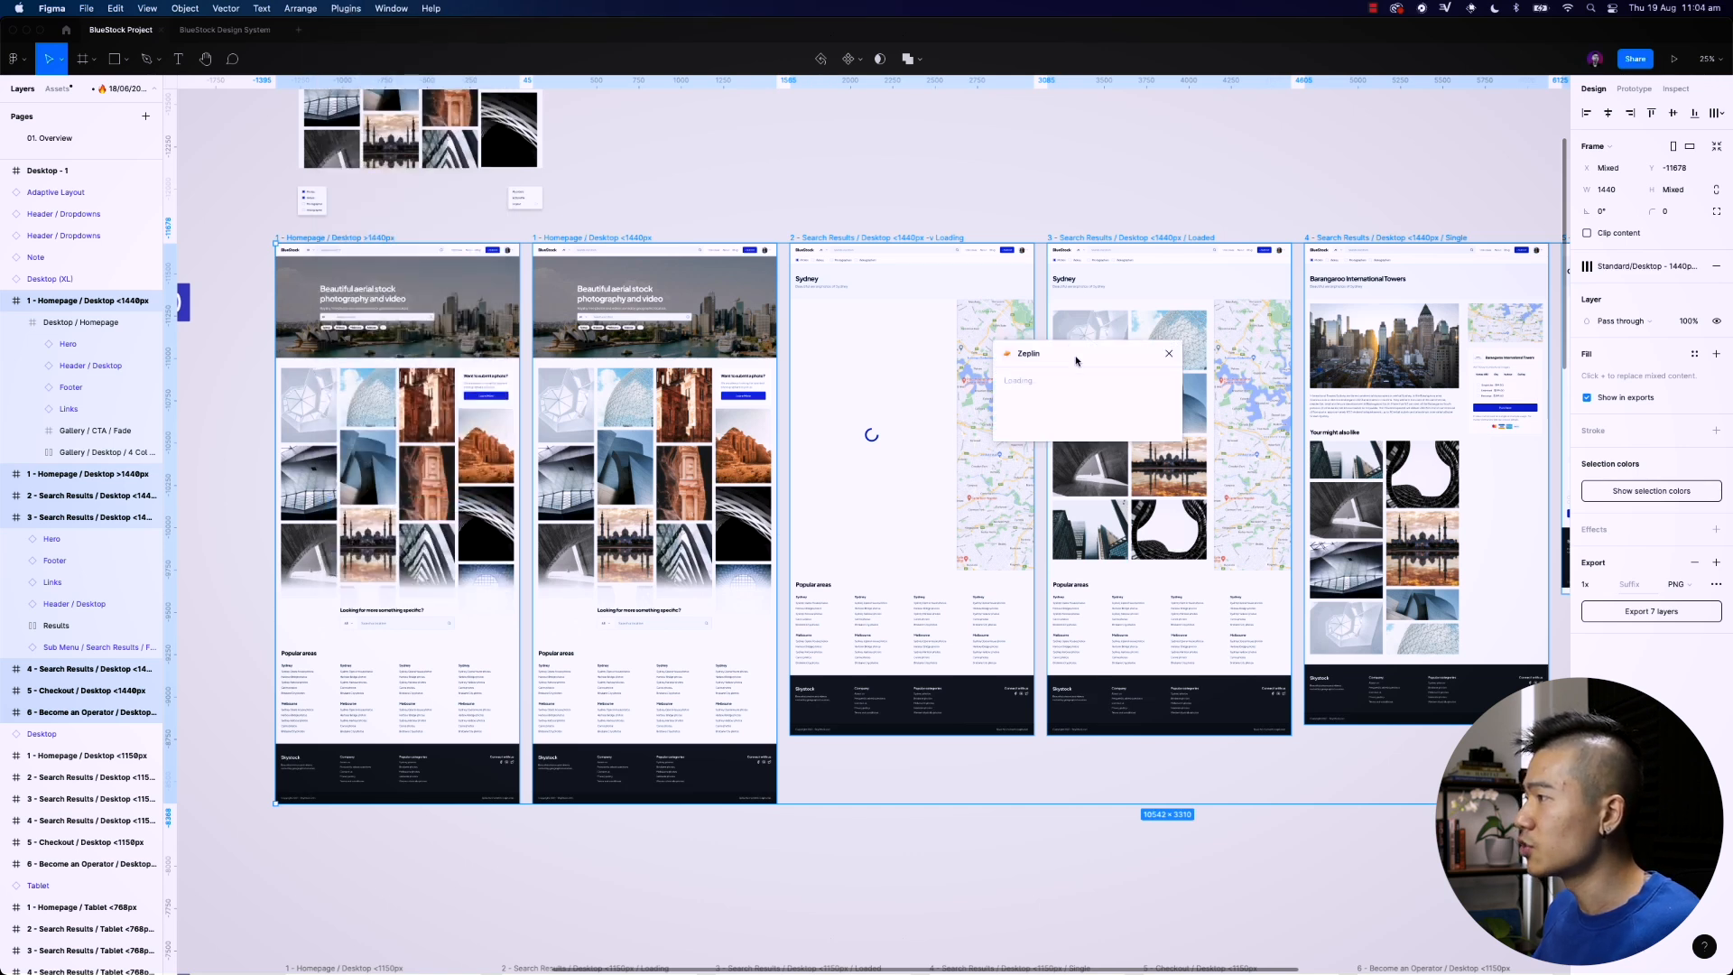
{"action": "left_click_drag", "start_coordinate": [1075, 360], "coordinate": [935, 166]}
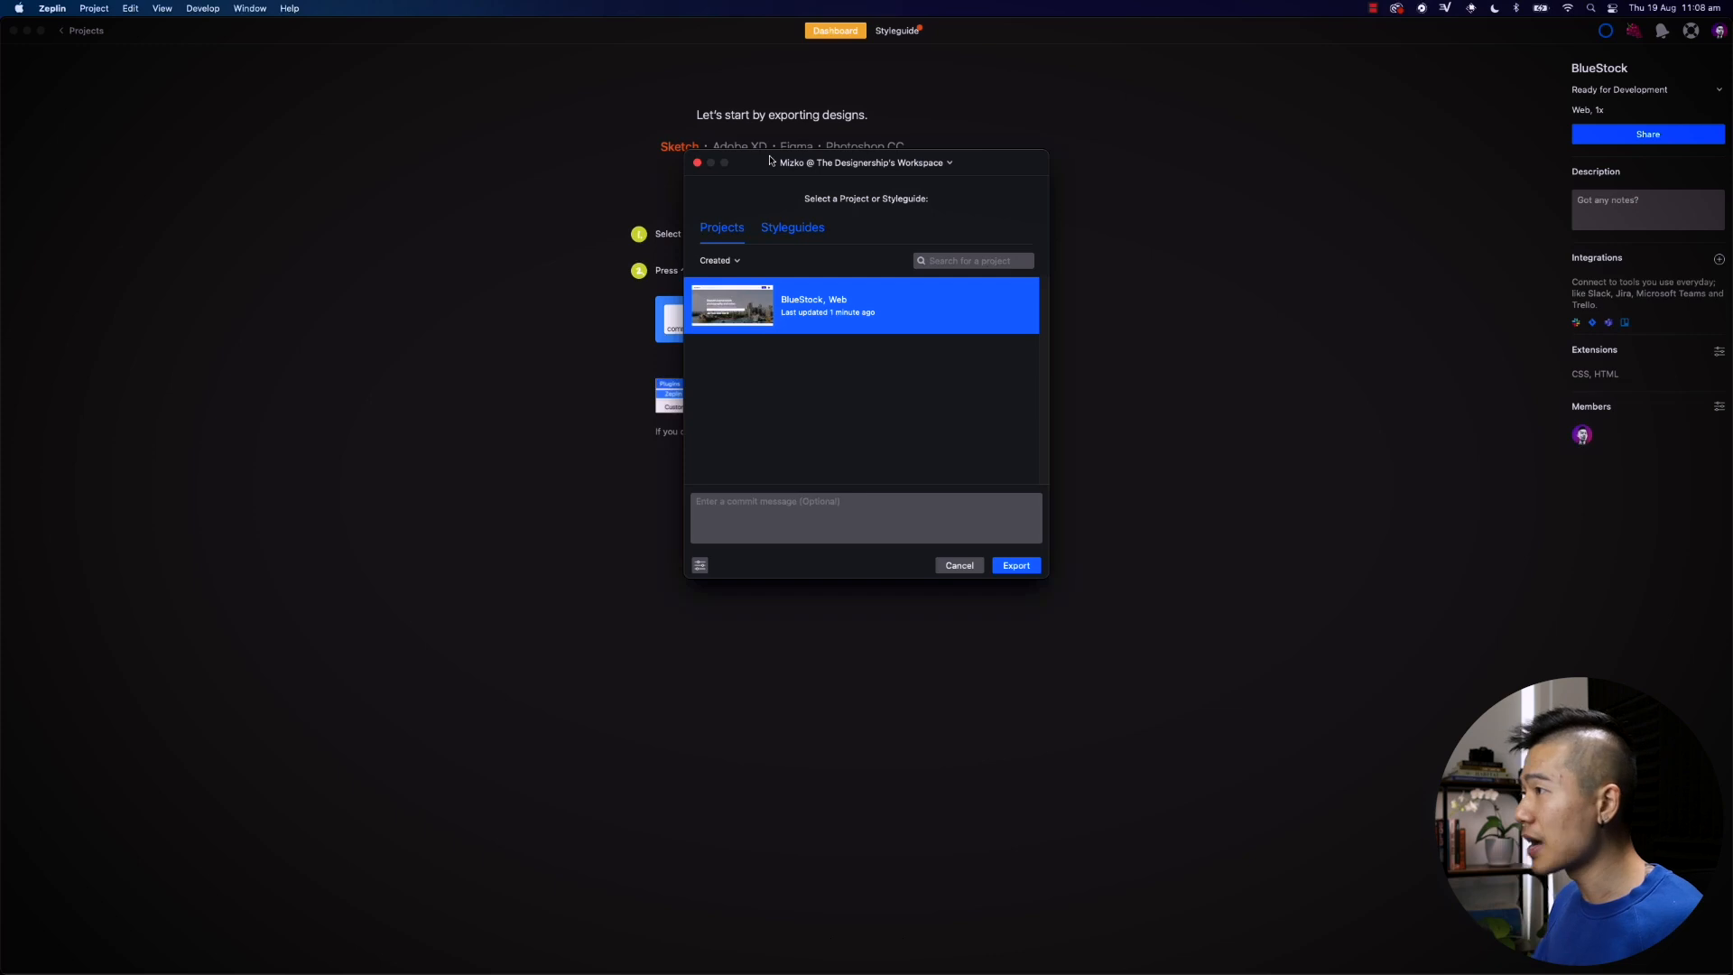
{"action": "left_click", "coordinate": [766, 510]}
{"action": "type", "text": "Final desktop designs"}
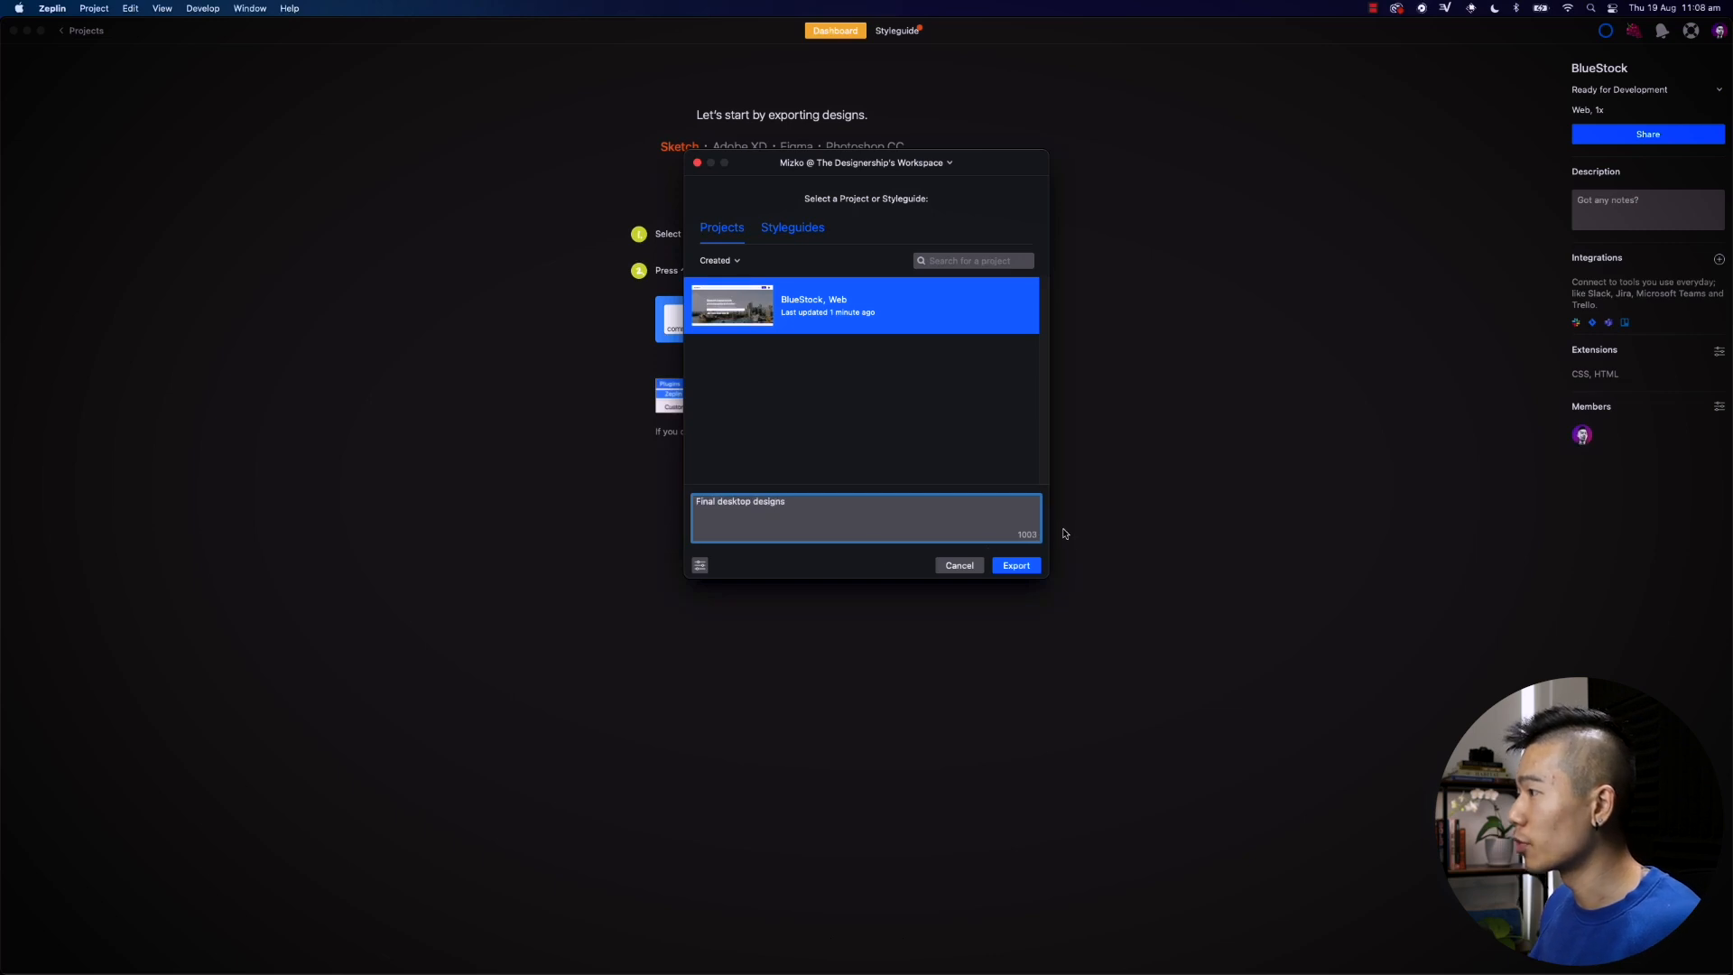
{"action": "left_click", "coordinate": [1012, 570]}
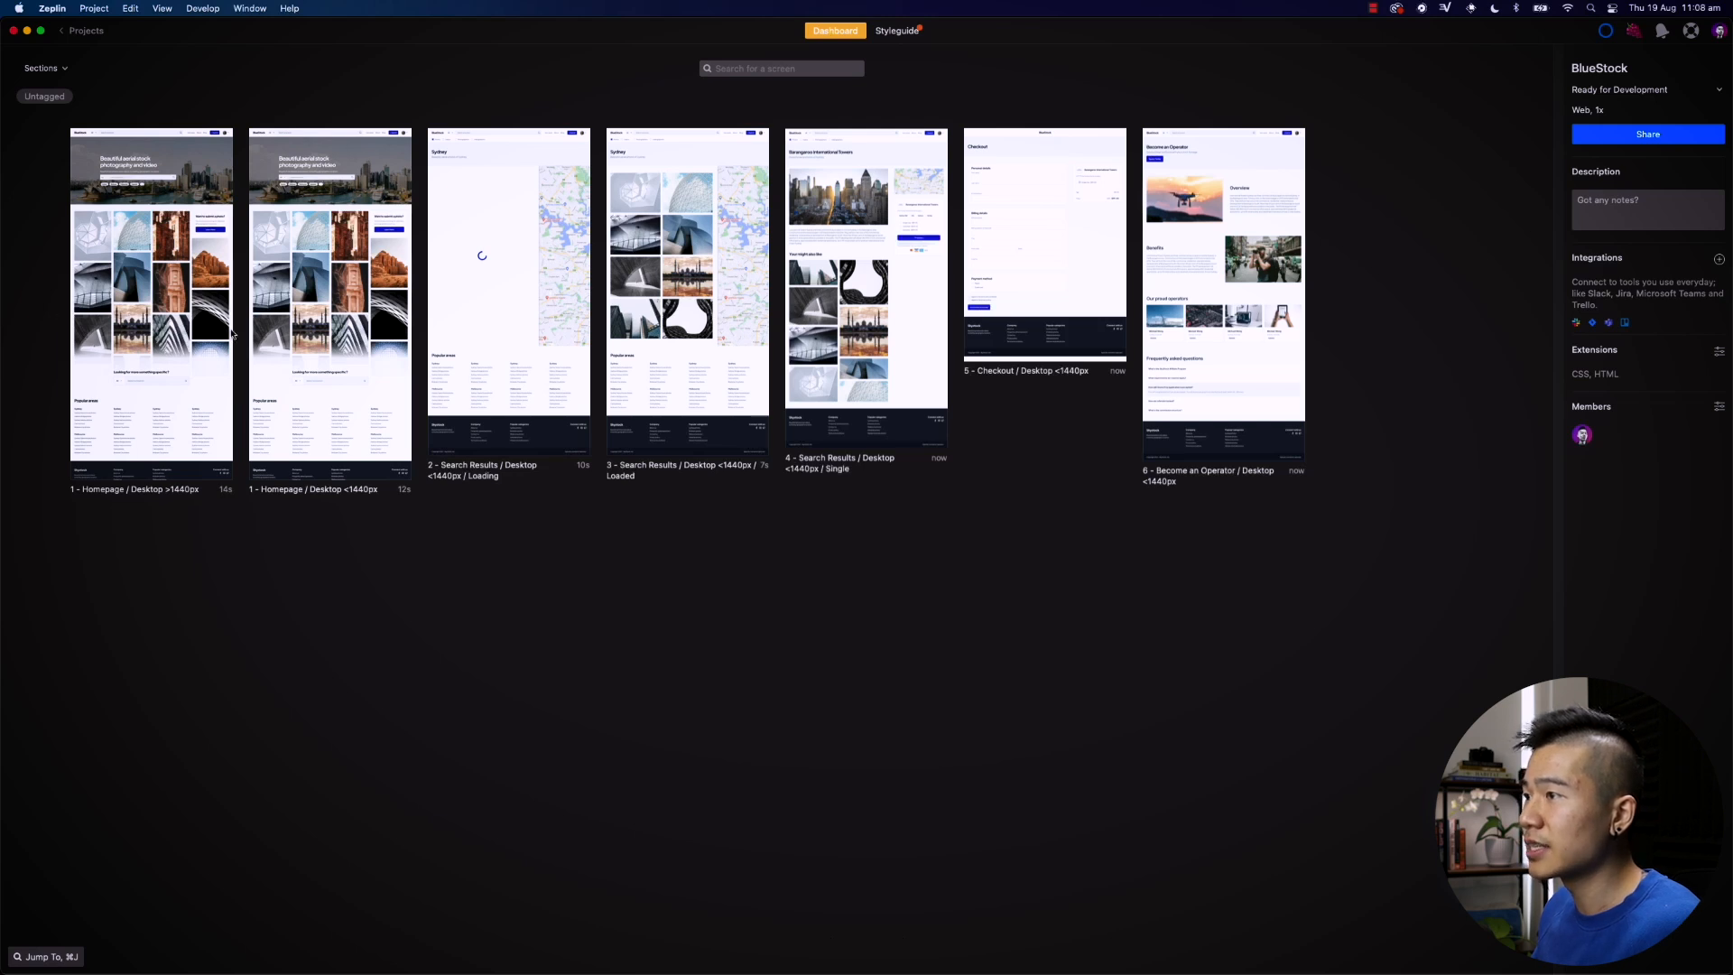
Step: Create a section named Homepage starting at the first homepage screen on the project dashboard
{"action": "left_click", "coordinate": [66, 321]}
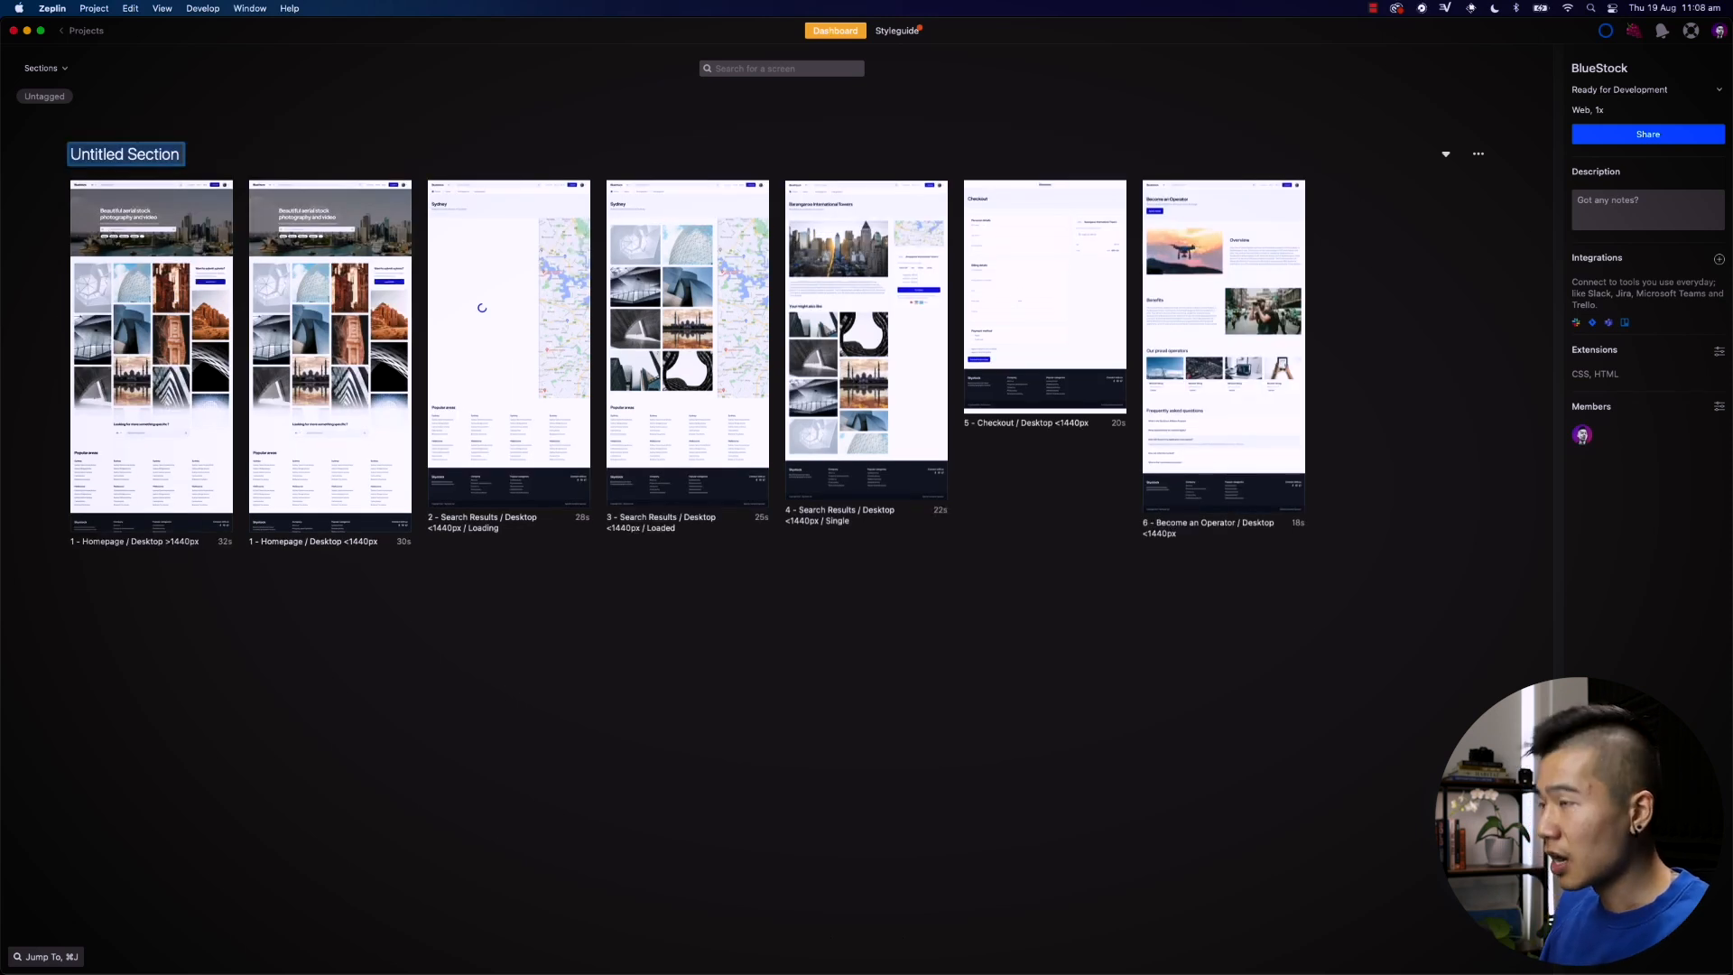
{"action": "type", "text": "Homepage"}
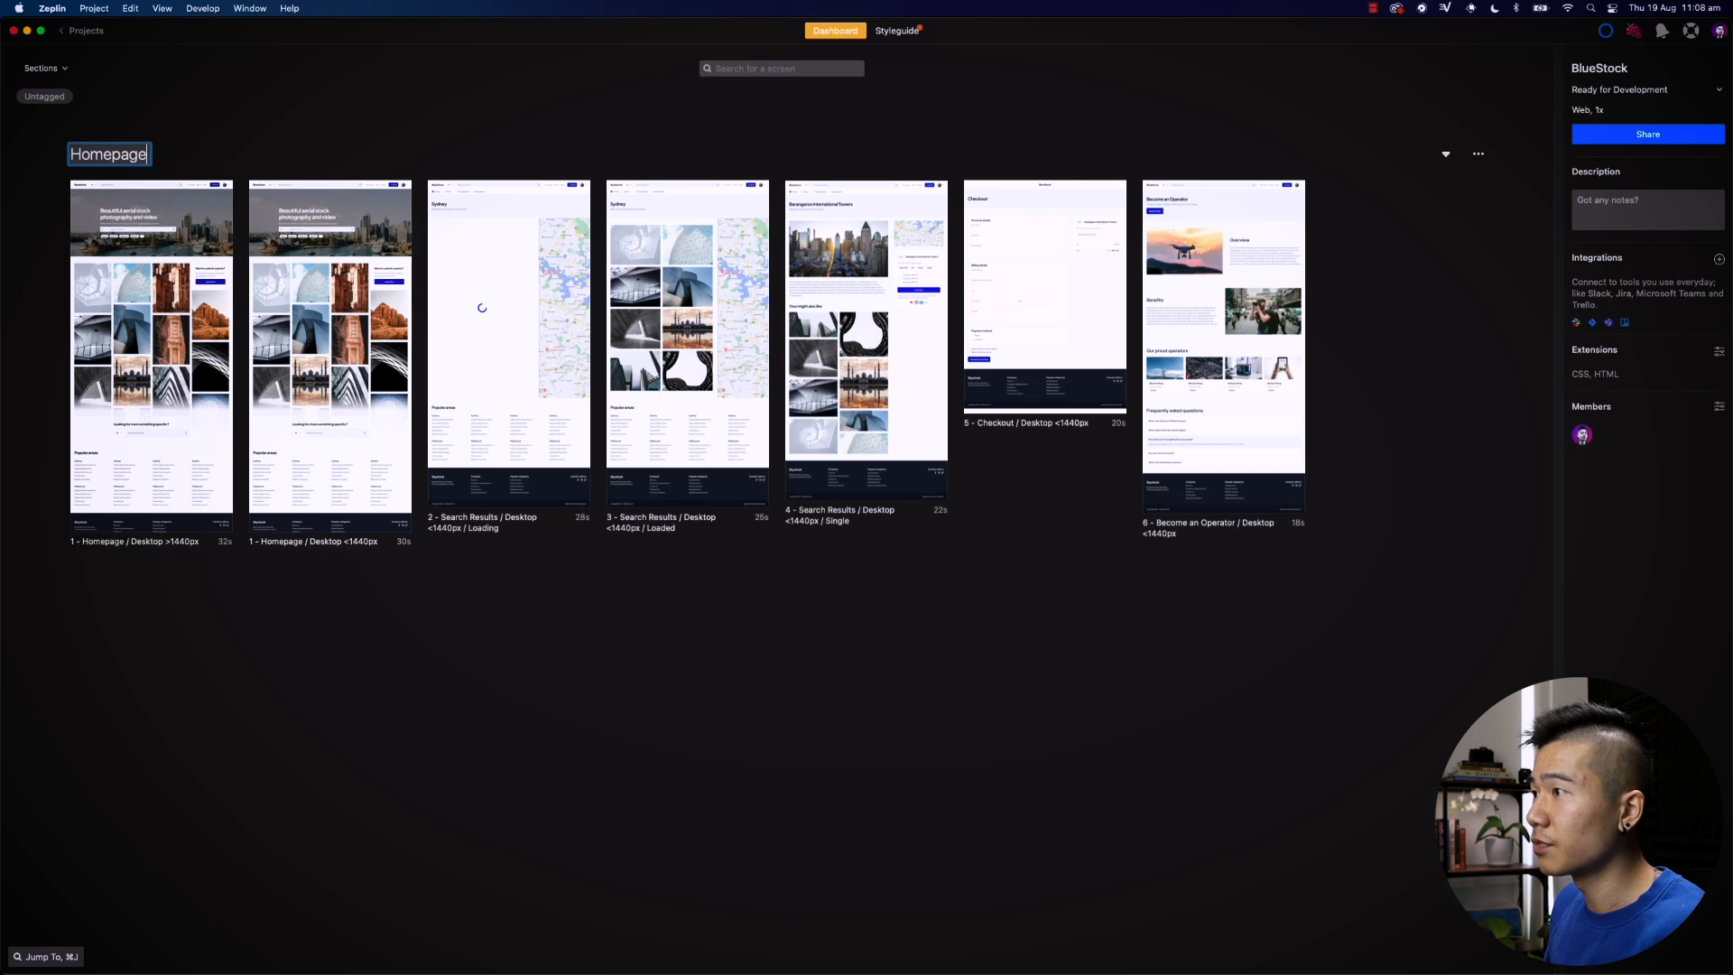
{"action": "key", "text": "Return"}
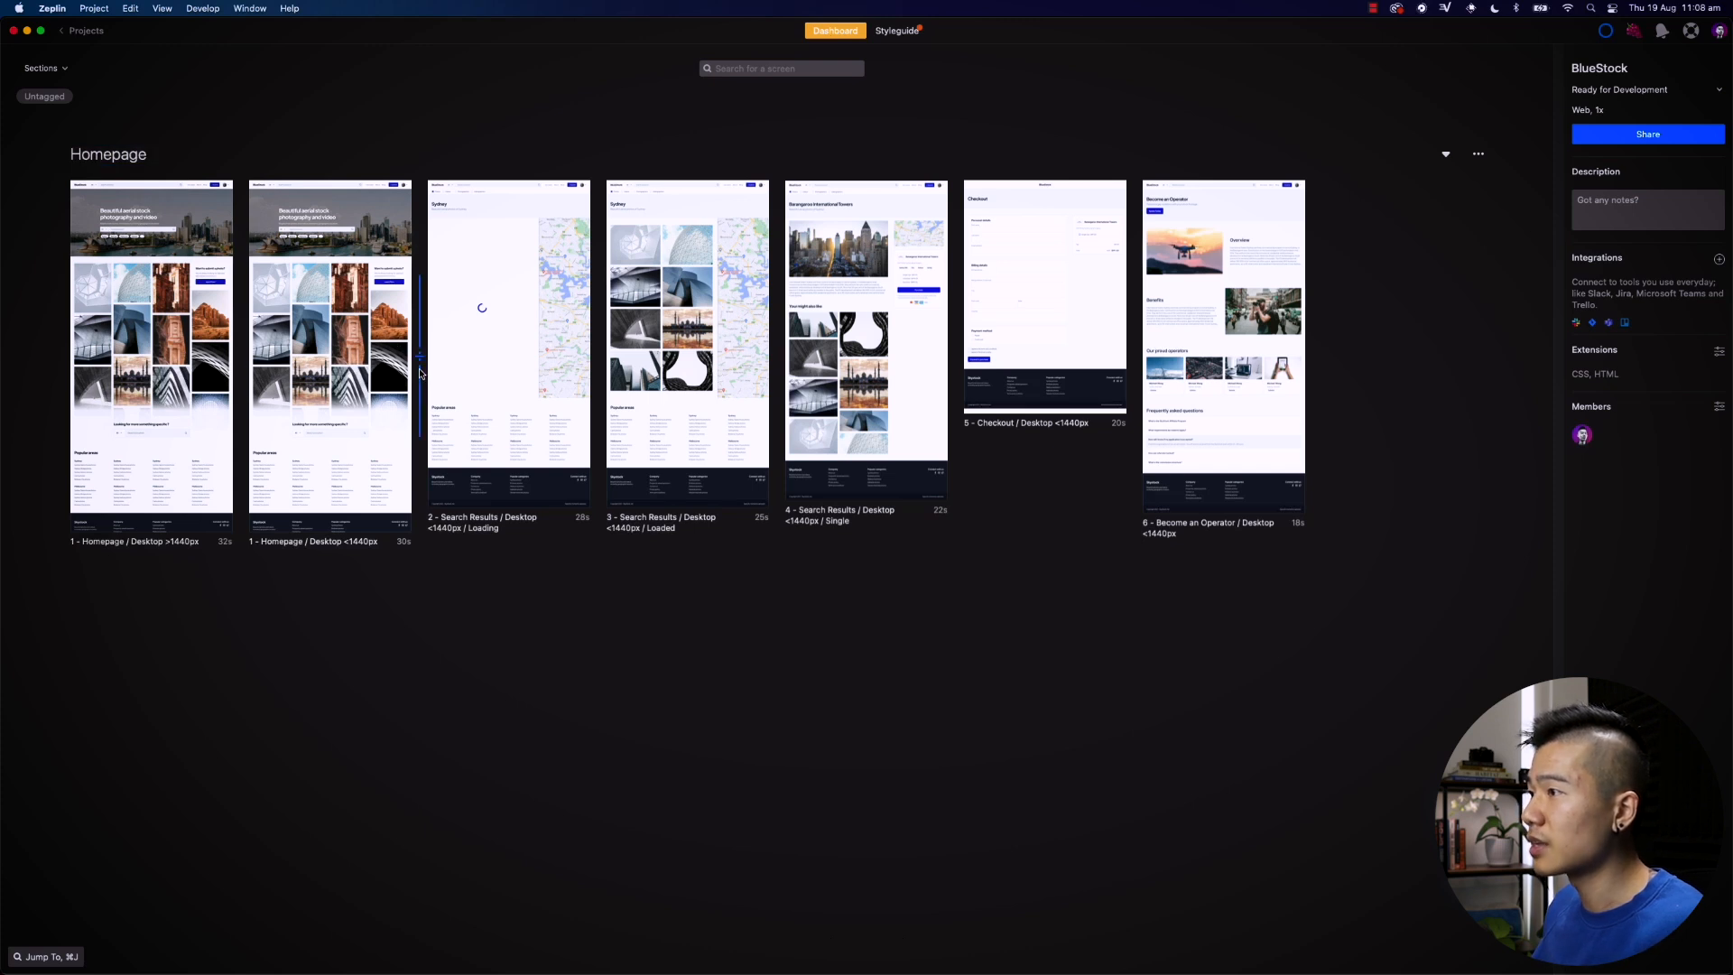
Step: Split off a section named "Search results" starting at the Search Results Loading screen
{"action": "left_click", "coordinate": [422, 356]}
{"action": "type", "text": "S"}
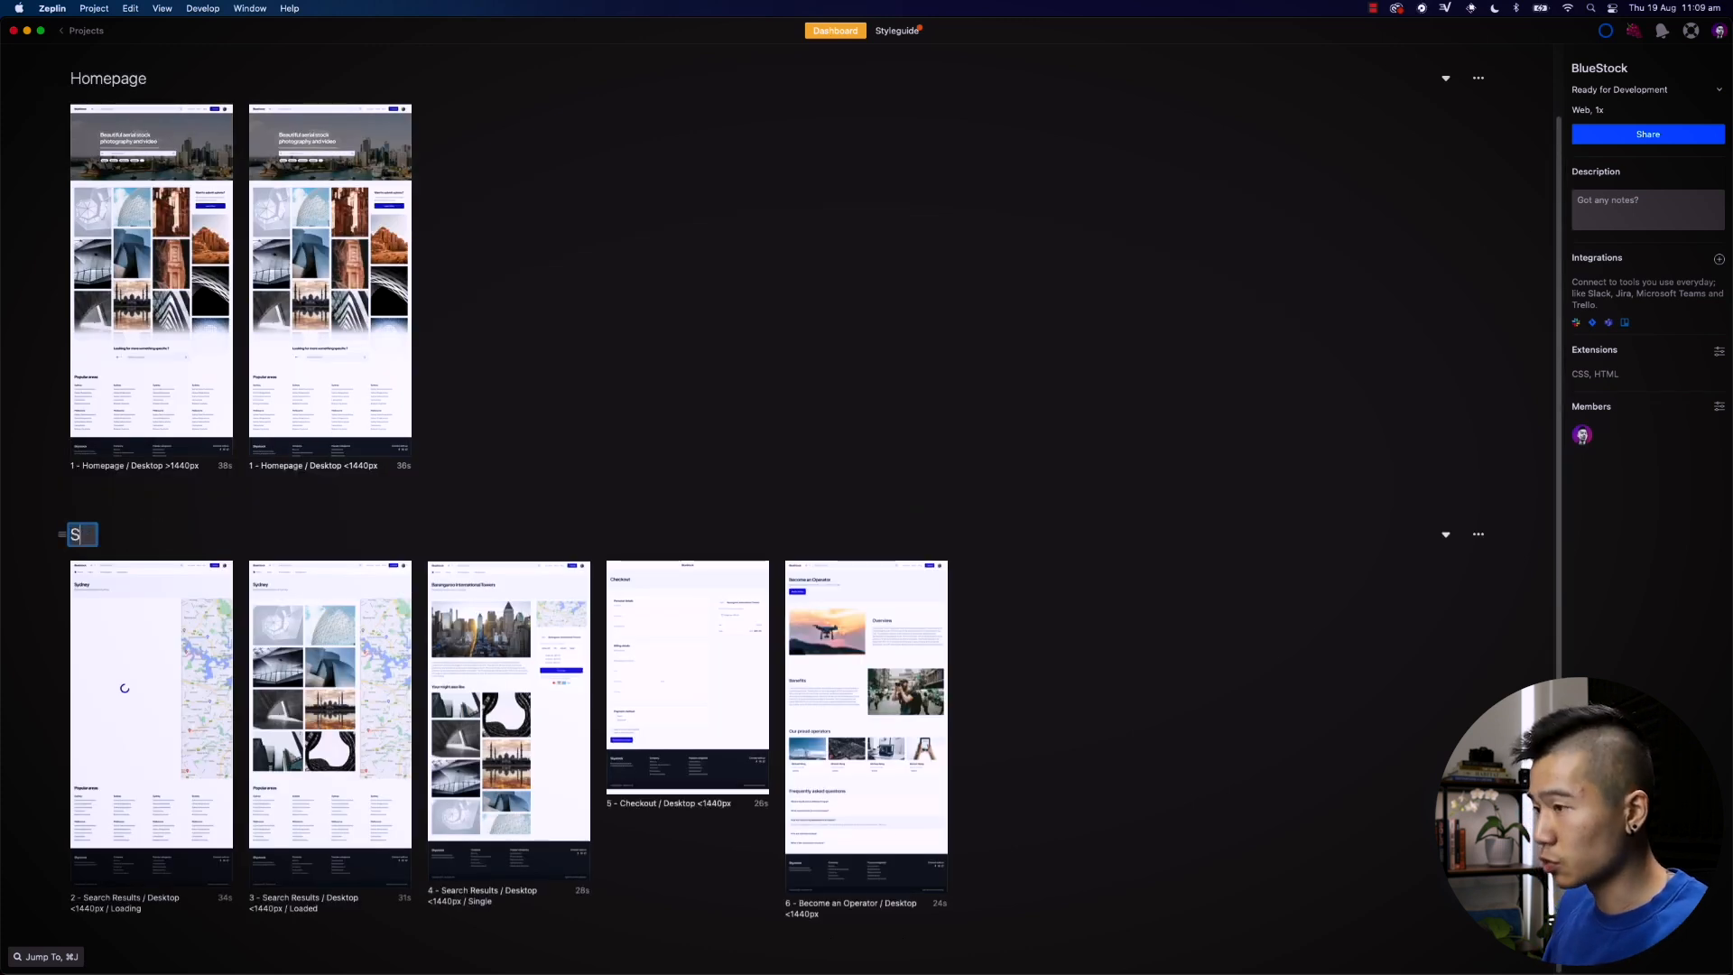
{"action": "type", "text": "earch results"}
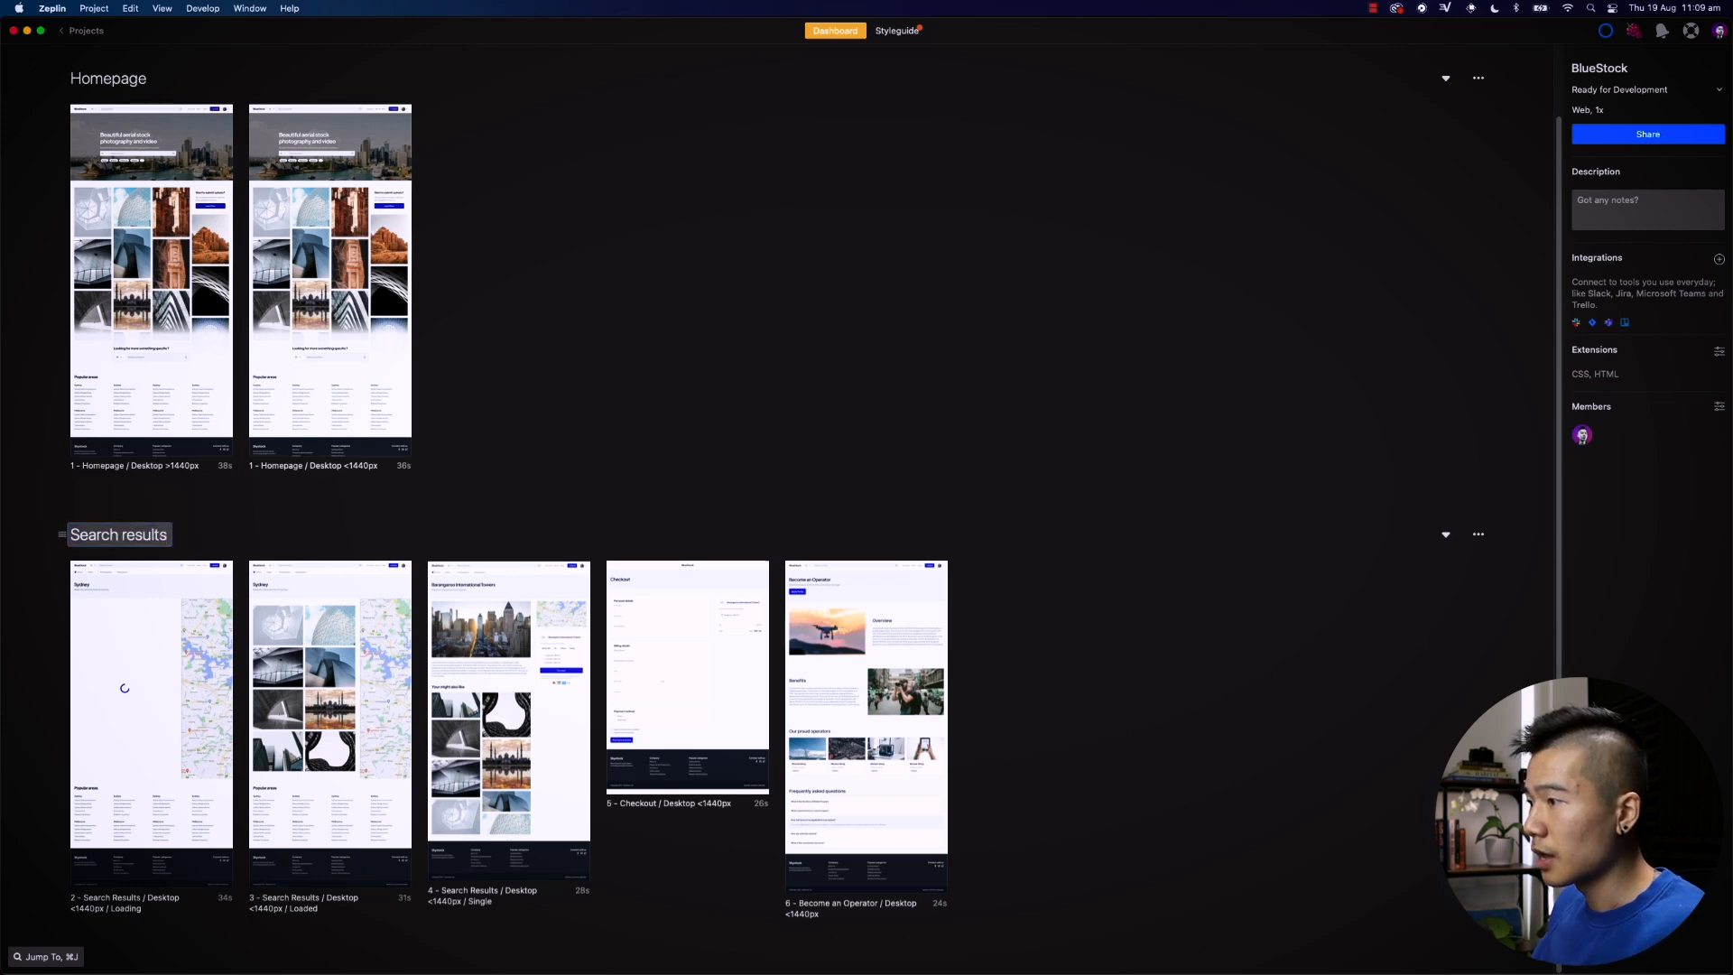
{"action": "key", "text": "Return"}
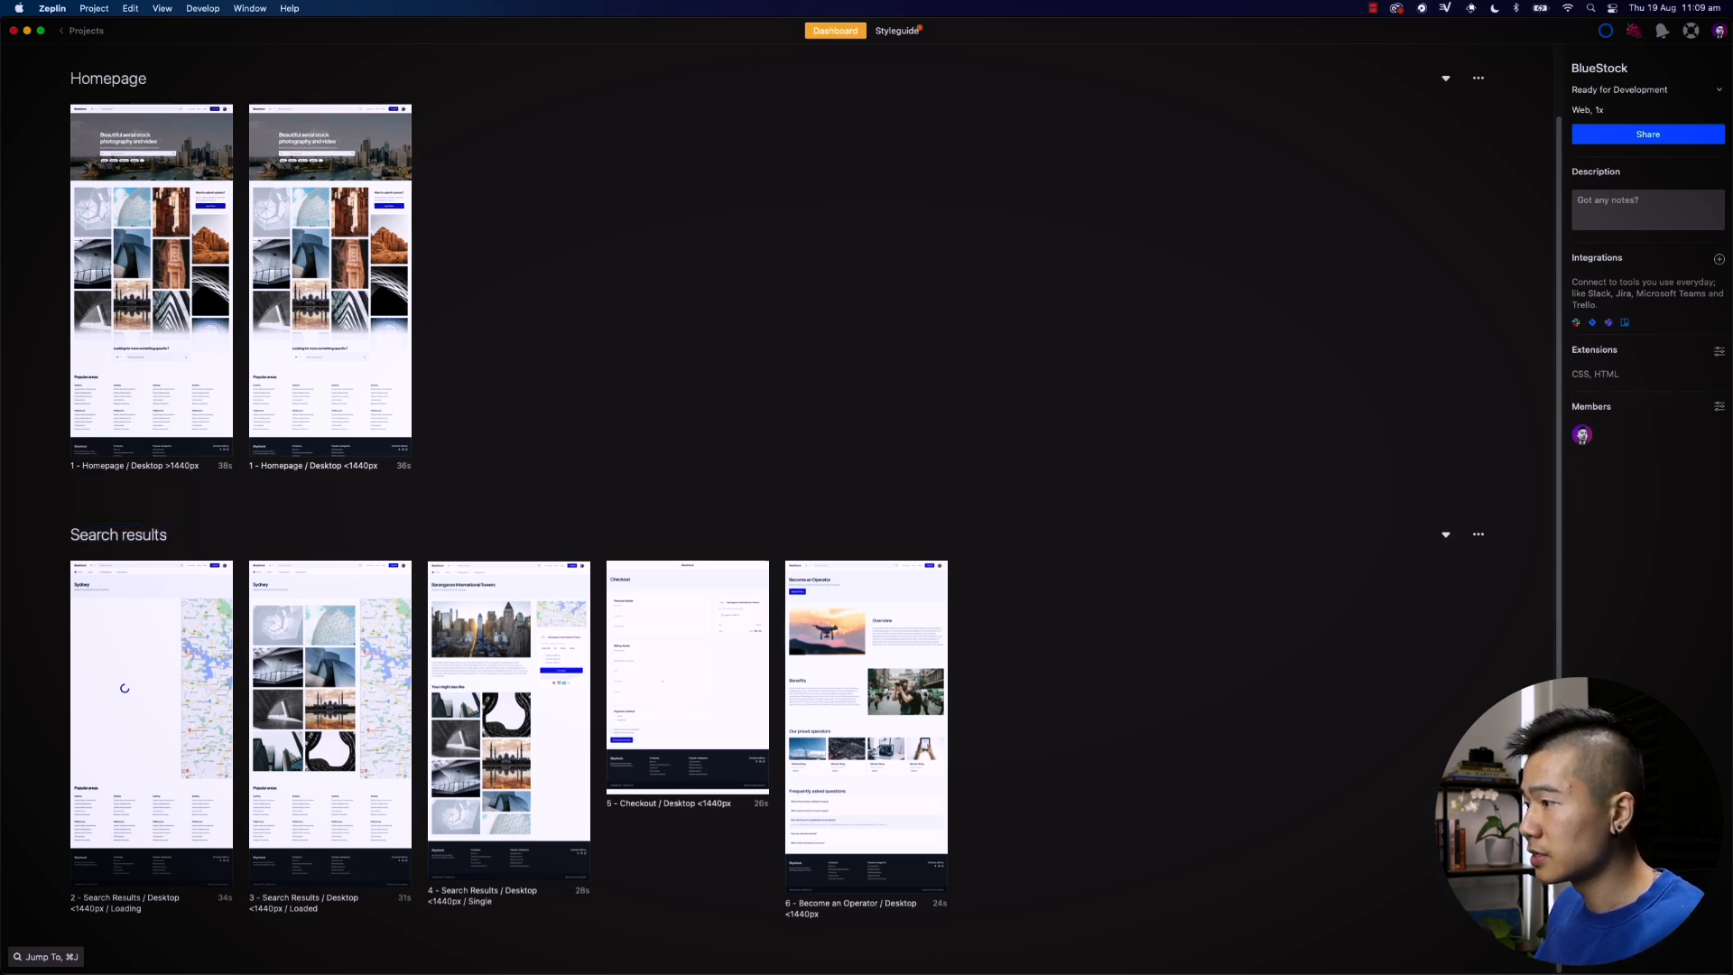
Step: Split off a section named Checkout starting at the Checkout screen
{"action": "left_click", "coordinate": [600, 690]}
{"action": "type", "text": "Ch"}
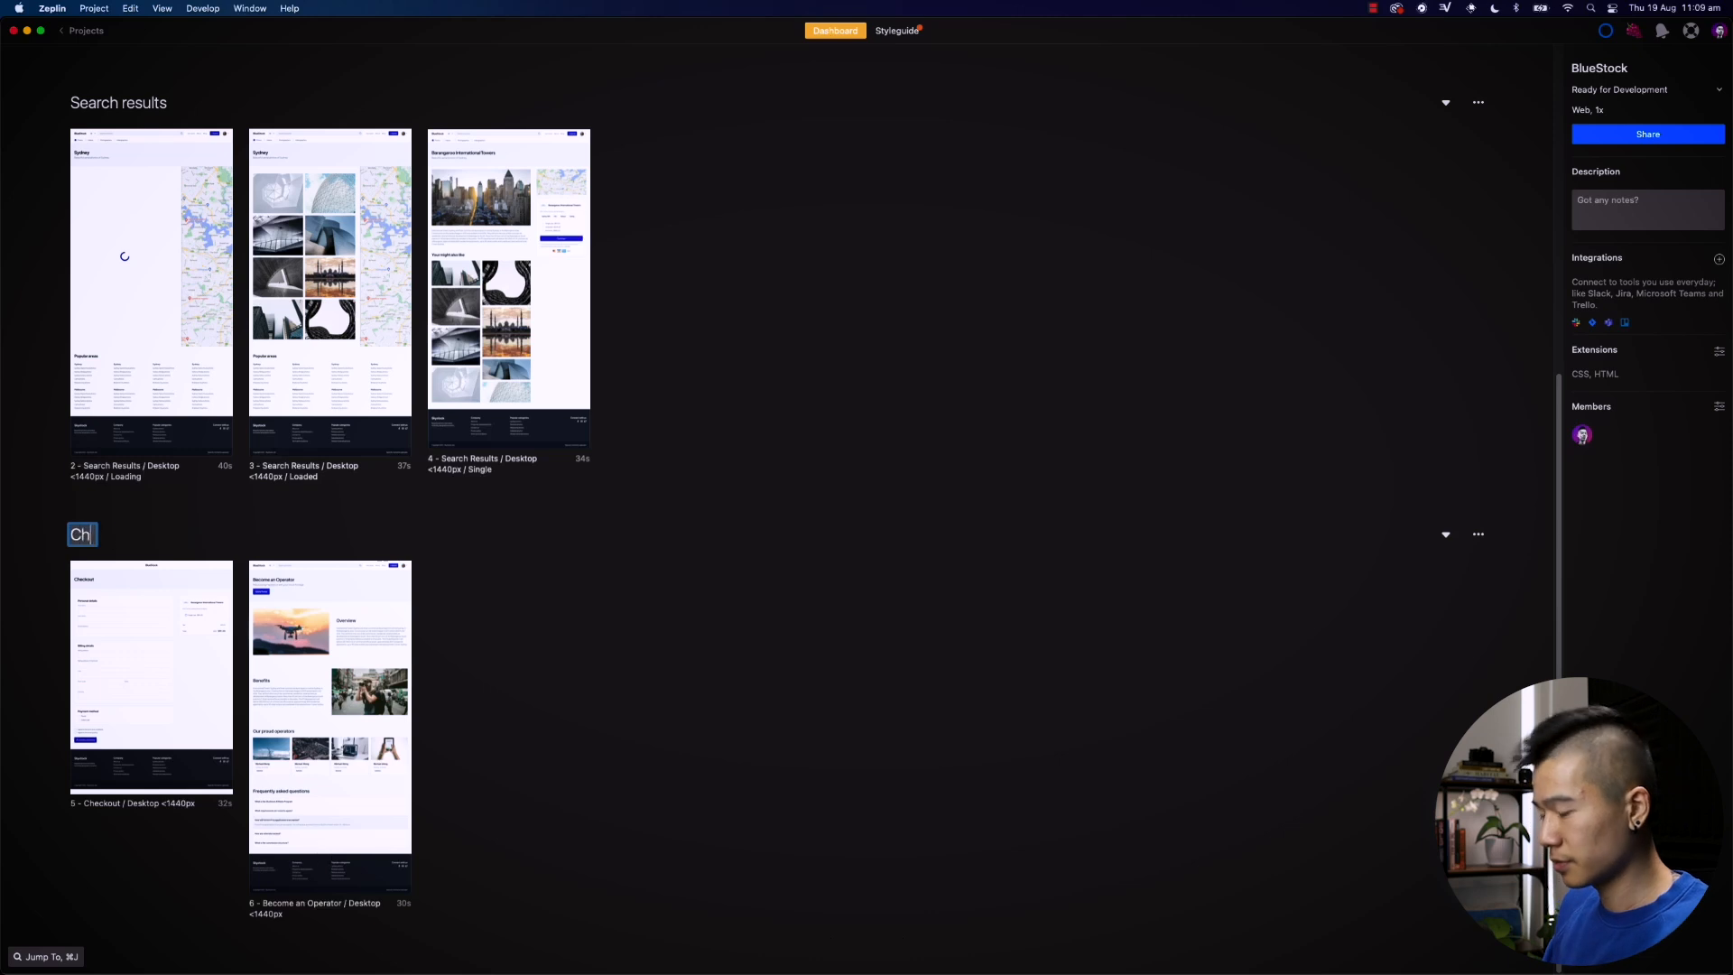
{"action": "type", "text": "eckout screen"}
{"action": "key", "text": "BackSpace"}
{"action": "key", "text": "BackSpace"}
{"action": "key", "text": "BackSpace"}
{"action": "key", "text": "BackSpace"}
{"action": "key", "text": "BackSpace"}
{"action": "key", "text": "BackSpace"}
{"action": "key", "text": "BackSpace"}
{"action": "key", "text": "Return"}
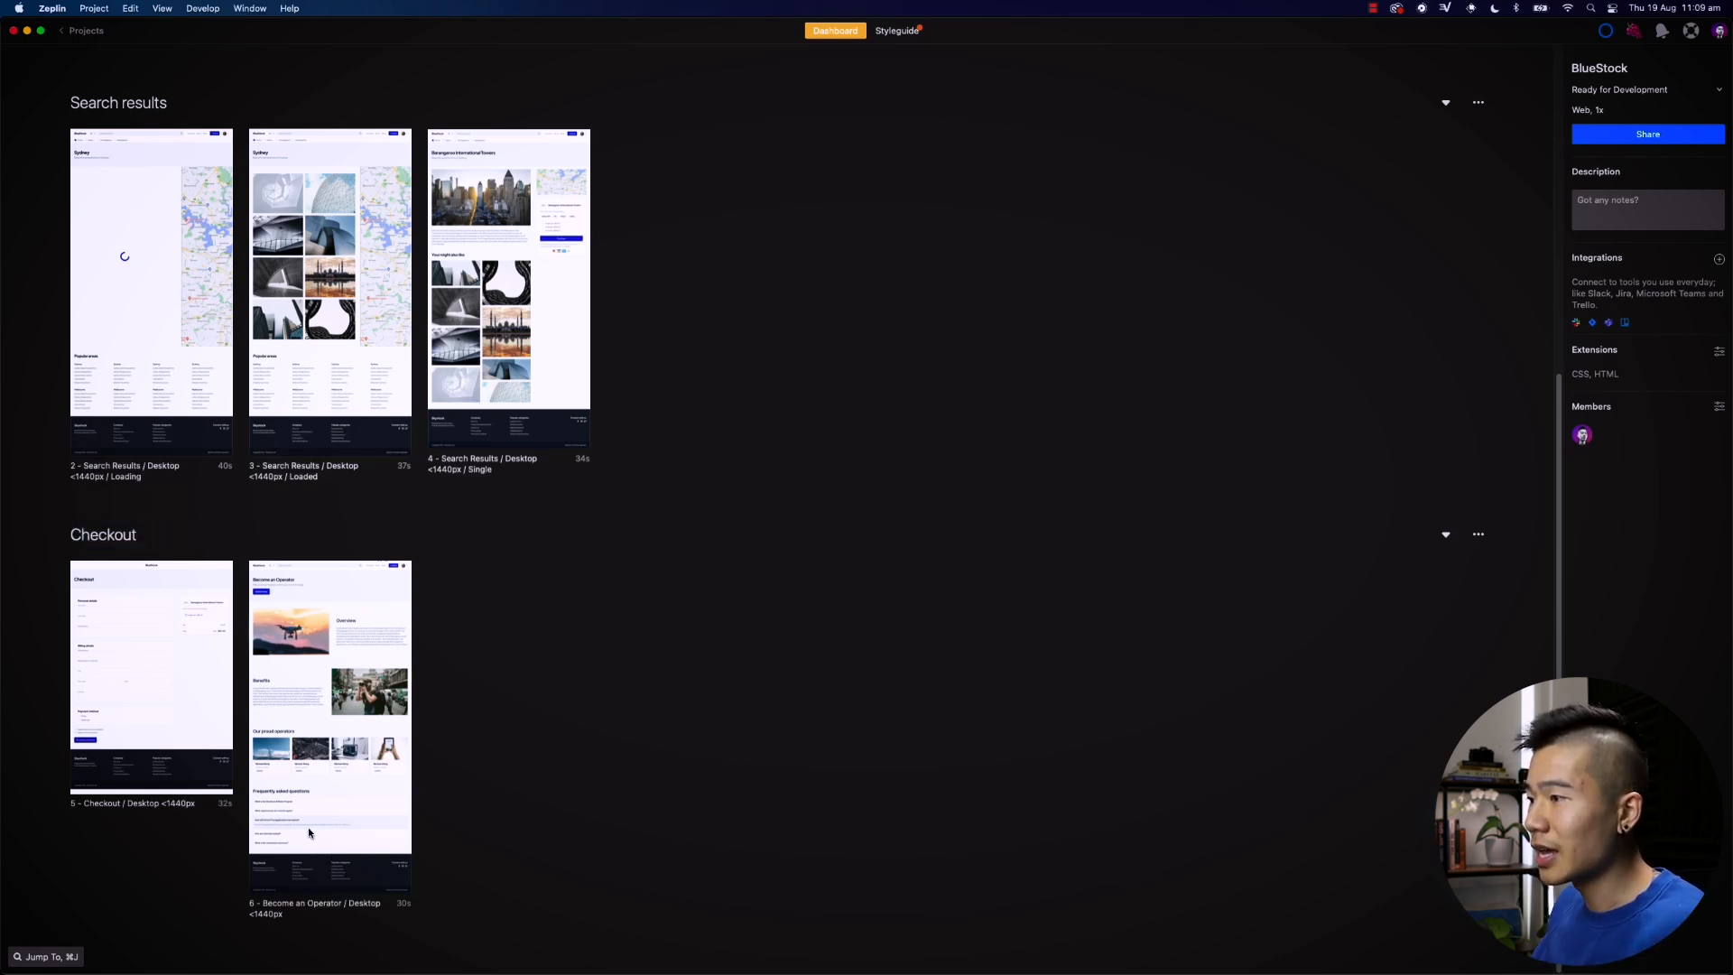
Step: Split off a section named "Become a operator" starting at the Become an Operator screen
{"action": "left_click", "coordinate": [241, 695]}
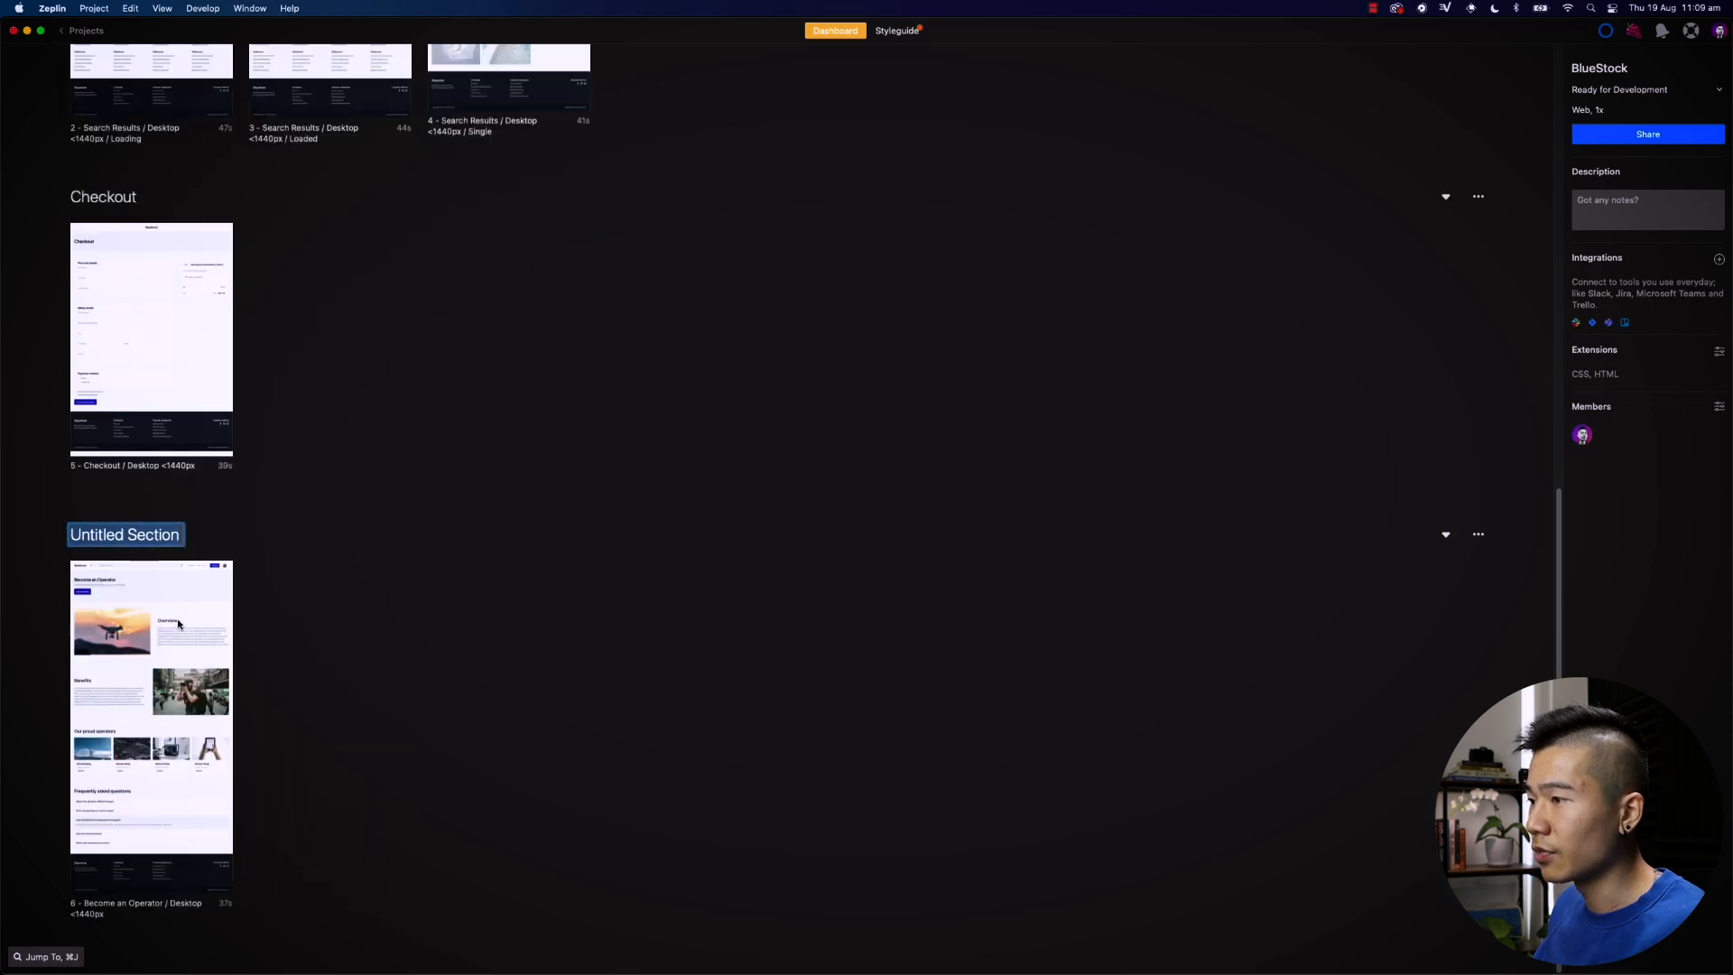
{"action": "key", "text": "BackSpace"}
{"action": "type", "text": "Become a operator"}
{"action": "key", "text": "Return"}
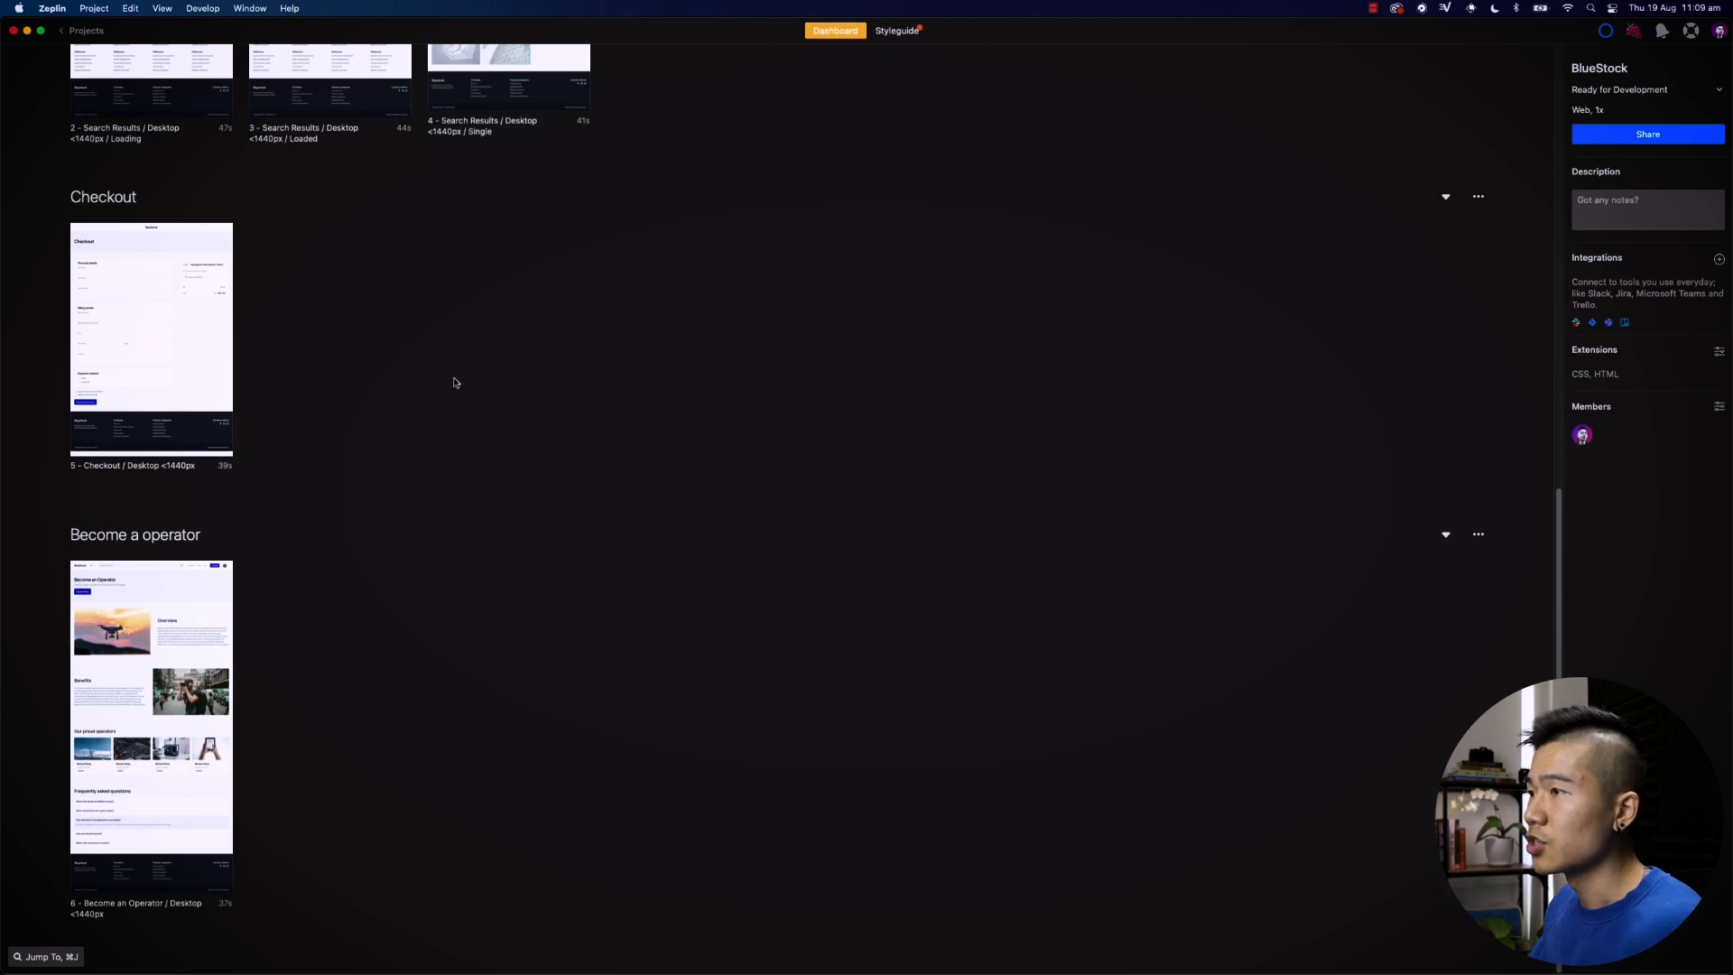
Step: Review the sectioned dashboard screens, then switch to Figma and look over the Desktop (XL), Desktop, Tablet and Mobile frame rows
{"action": "scroll", "coordinate": [456, 381], "scroll_direction": "up", "scroll_amount": 7}
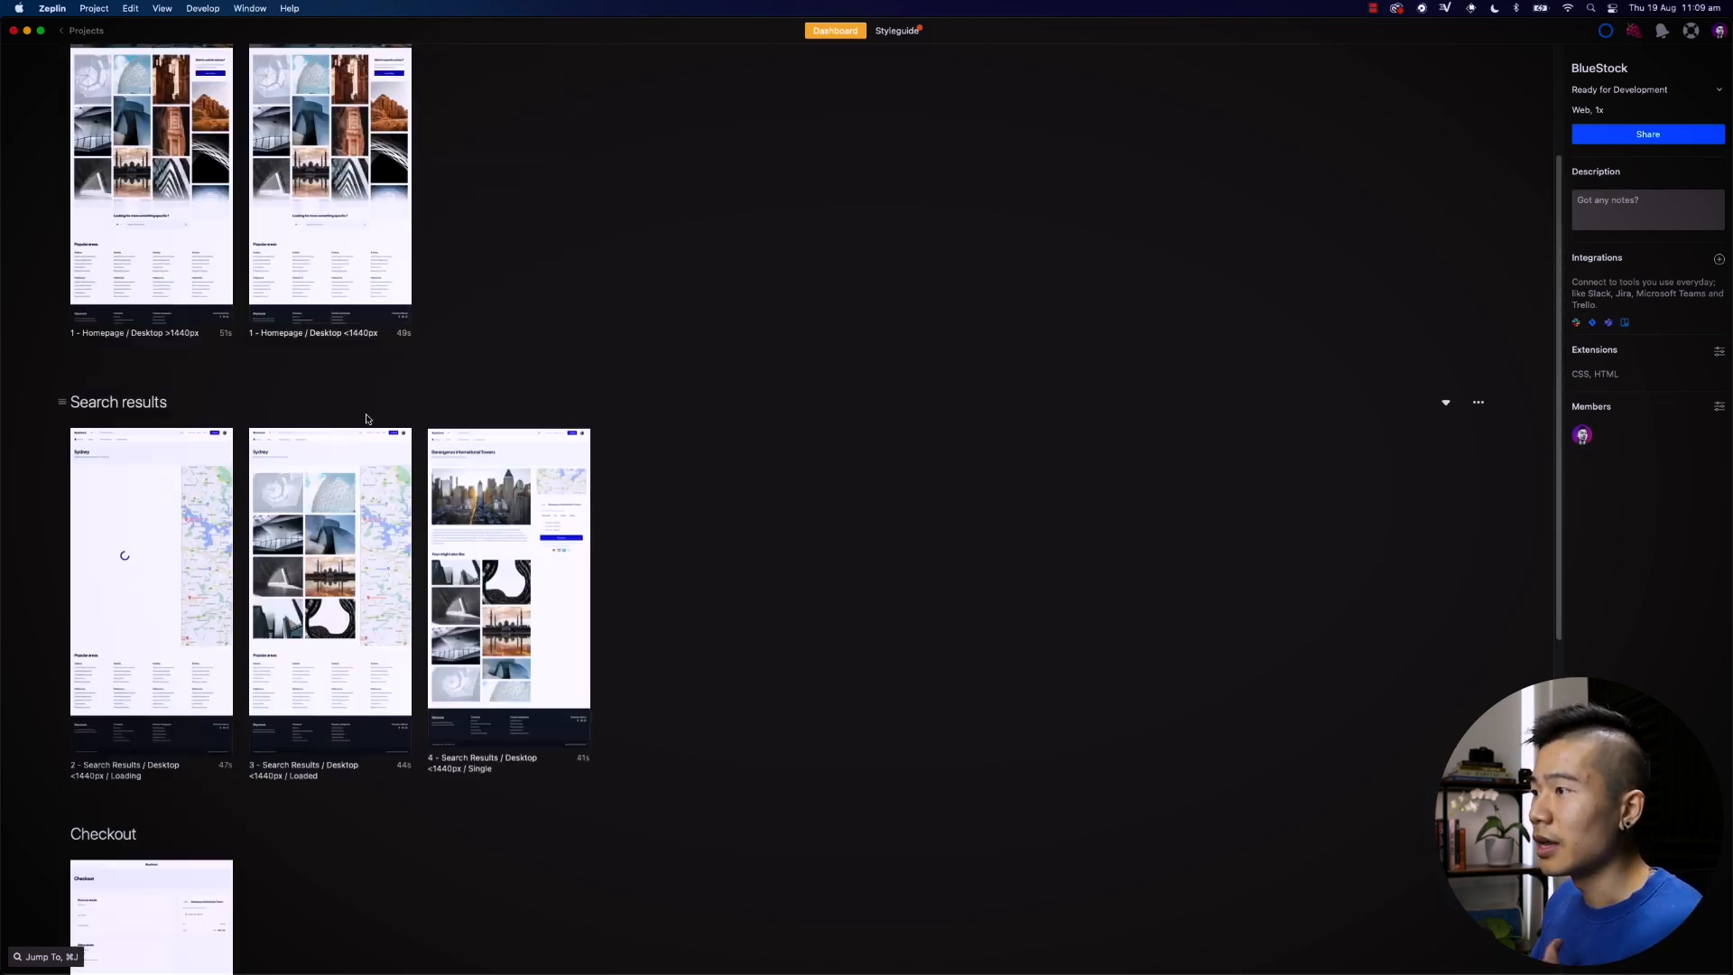
{"action": "scroll", "coordinate": [370, 422], "scroll_direction": "up", "scroll_amount": 3}
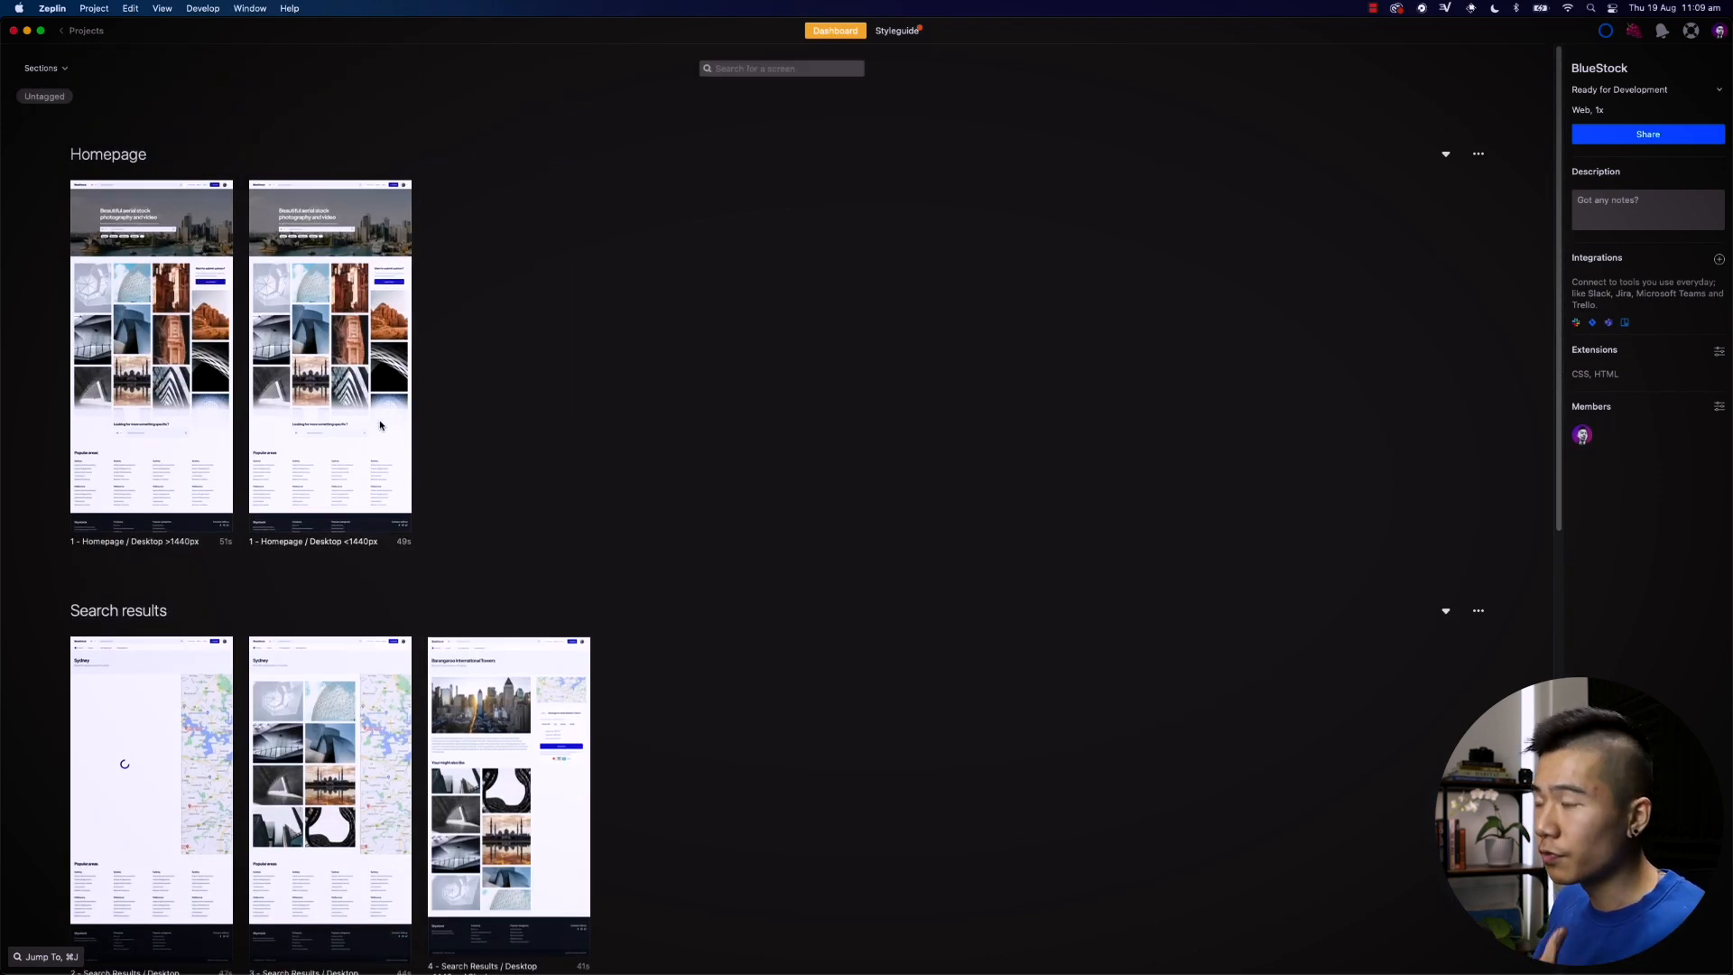
{"action": "scroll", "coordinate": [494, 455], "scroll_direction": "down", "scroll_amount": 1}
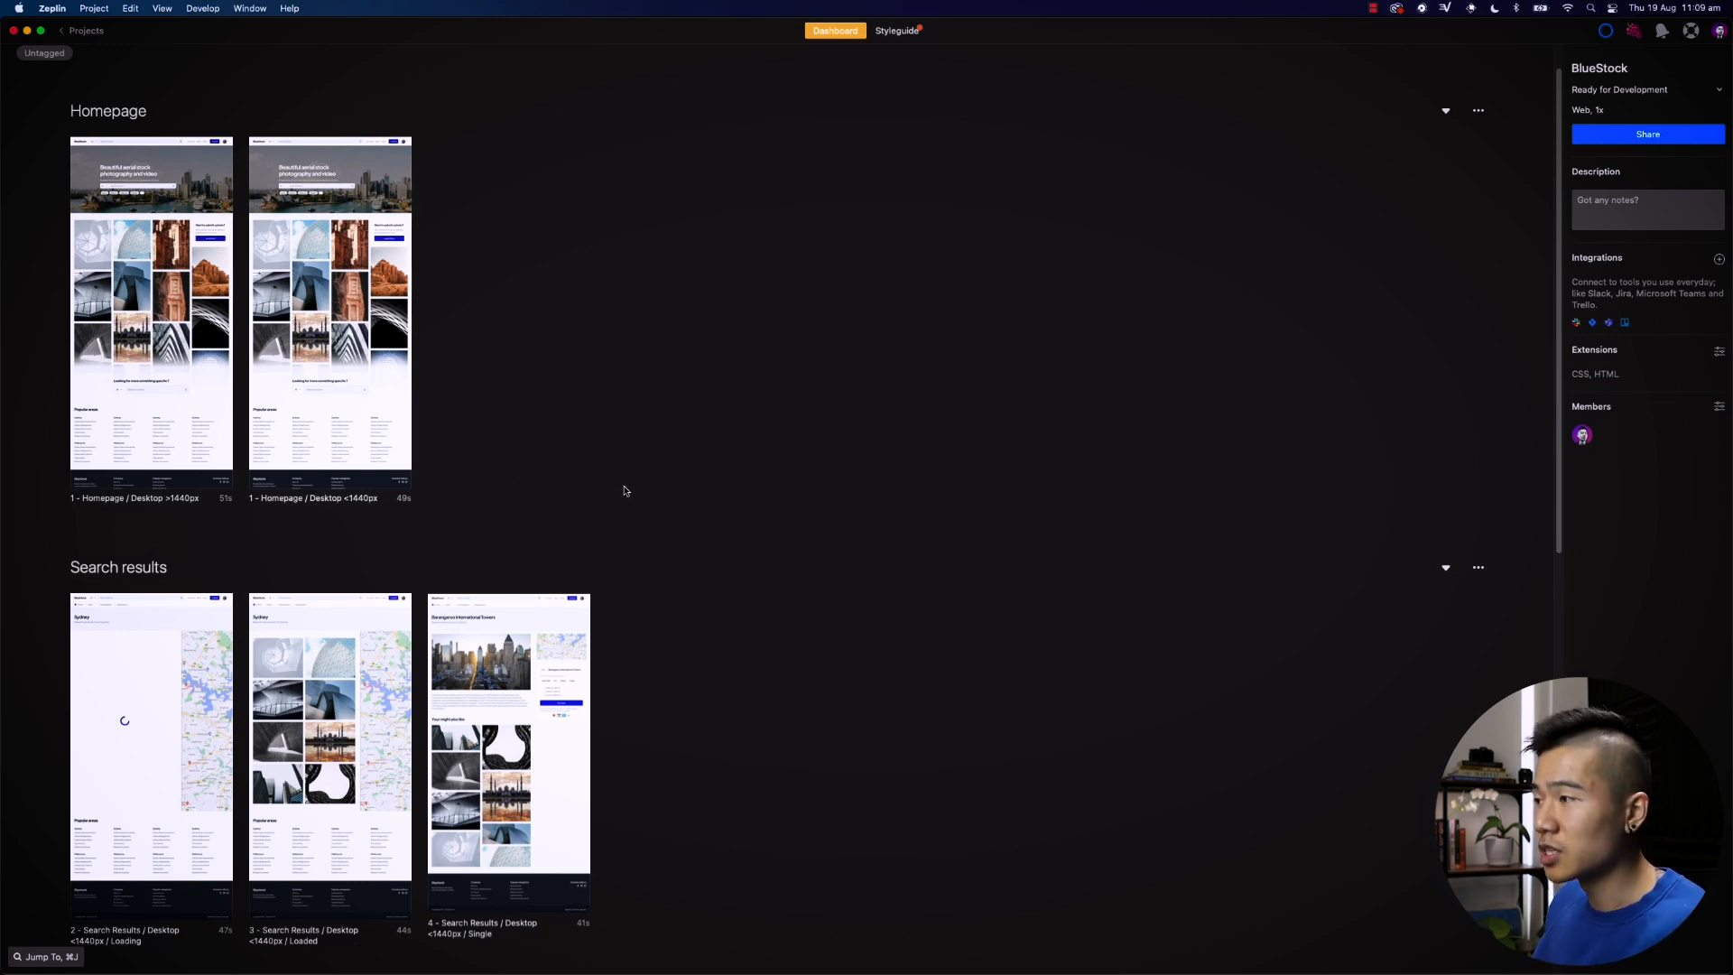
{"action": "key", "text": "super+Tab"}
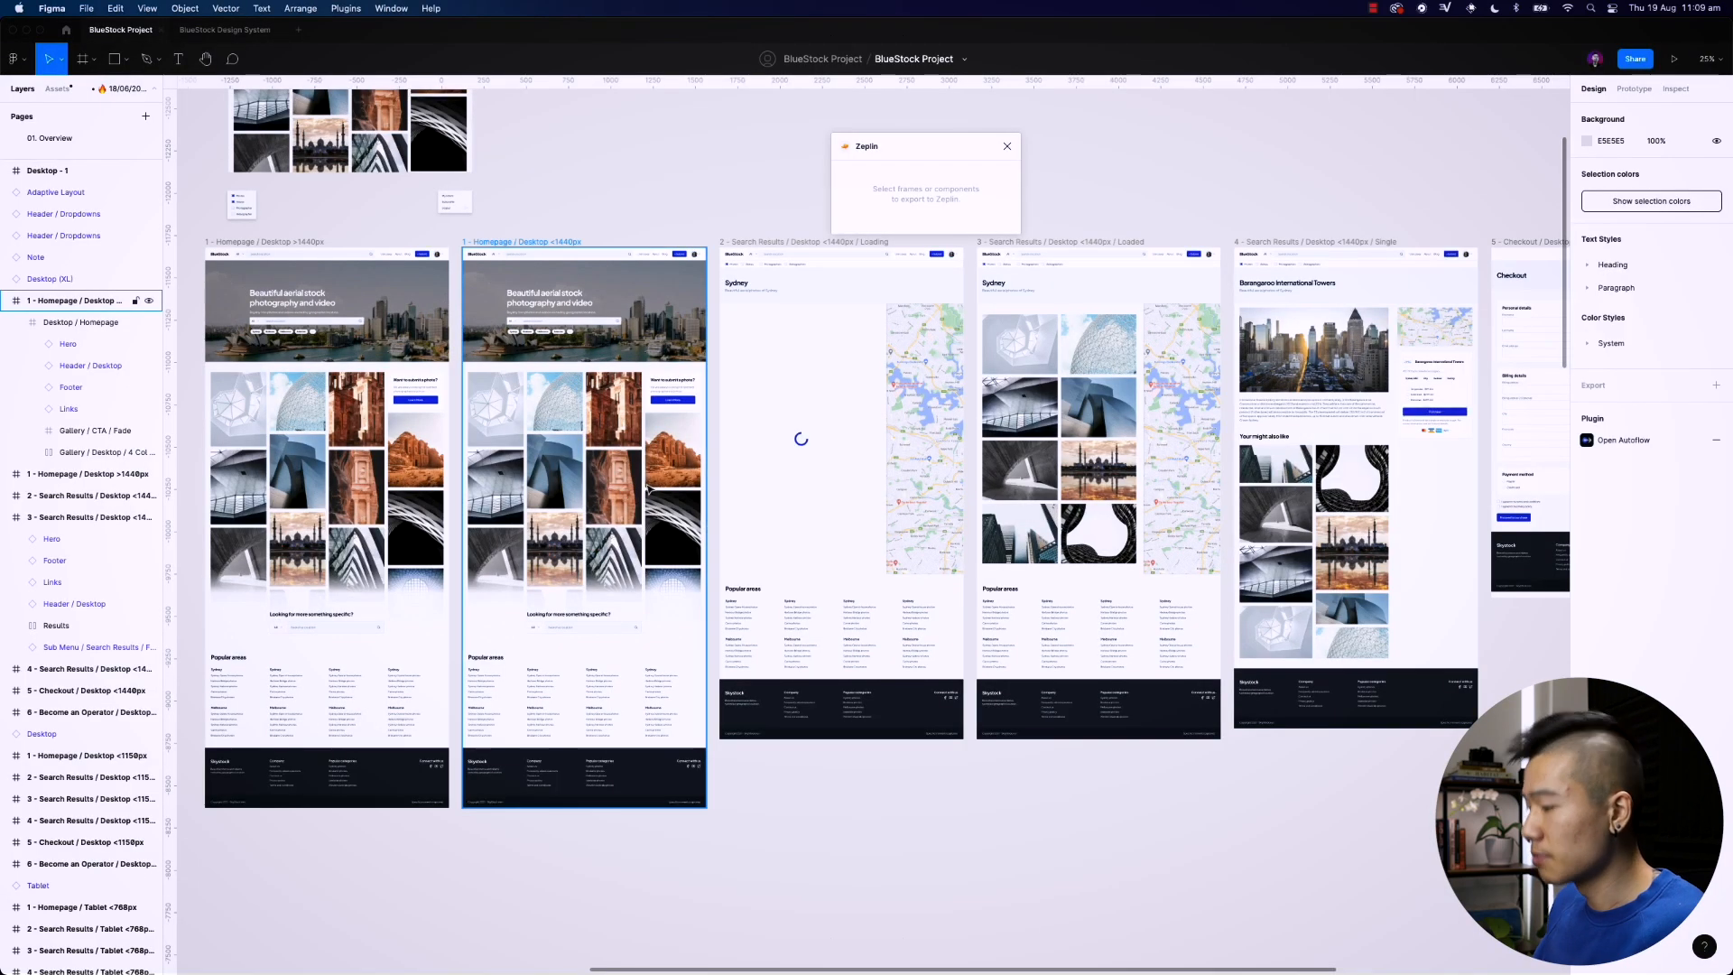
{"action": "key", "text": "super+minus"}
{"action": "key", "text": "super+minus"}
{"action": "key", "text": "super+equal"}
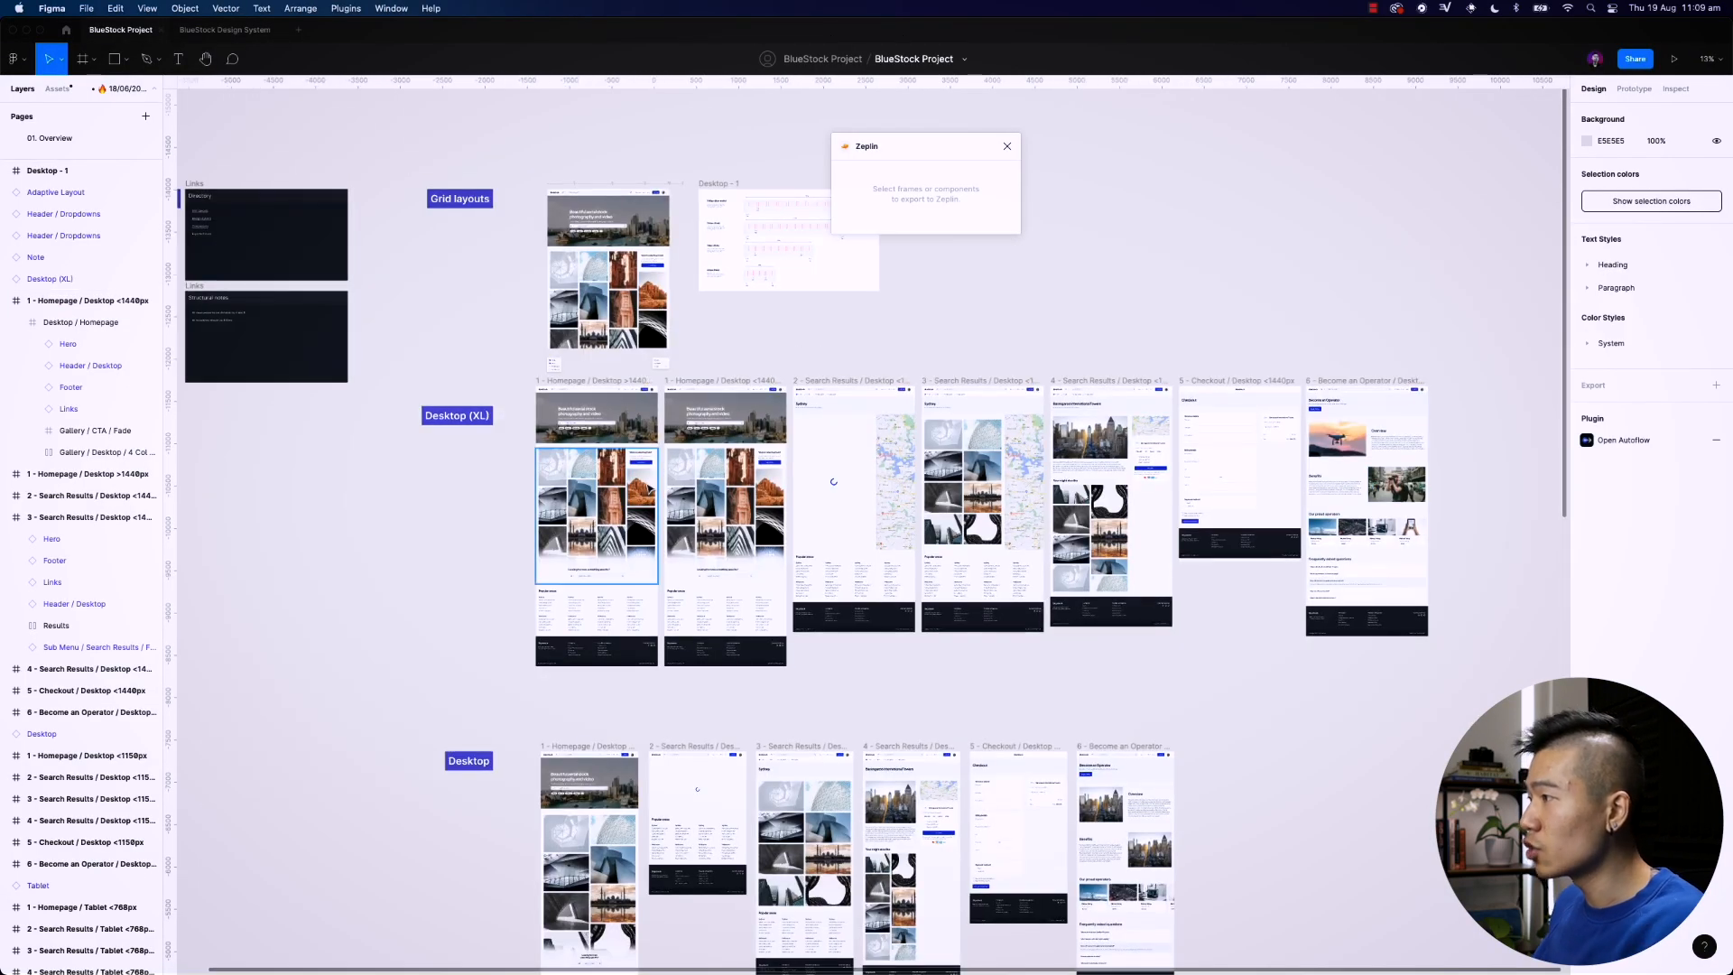
{"action": "scroll", "coordinate": [986, 669], "scroll_direction": "down", "scroll_amount": 5}
{"action": "scroll", "coordinate": [986, 669], "scroll_direction": "right", "scroll_amount": 2}
{"action": "scroll", "coordinate": [845, 270], "scroll_direction": "down", "scroll_amount": 2}
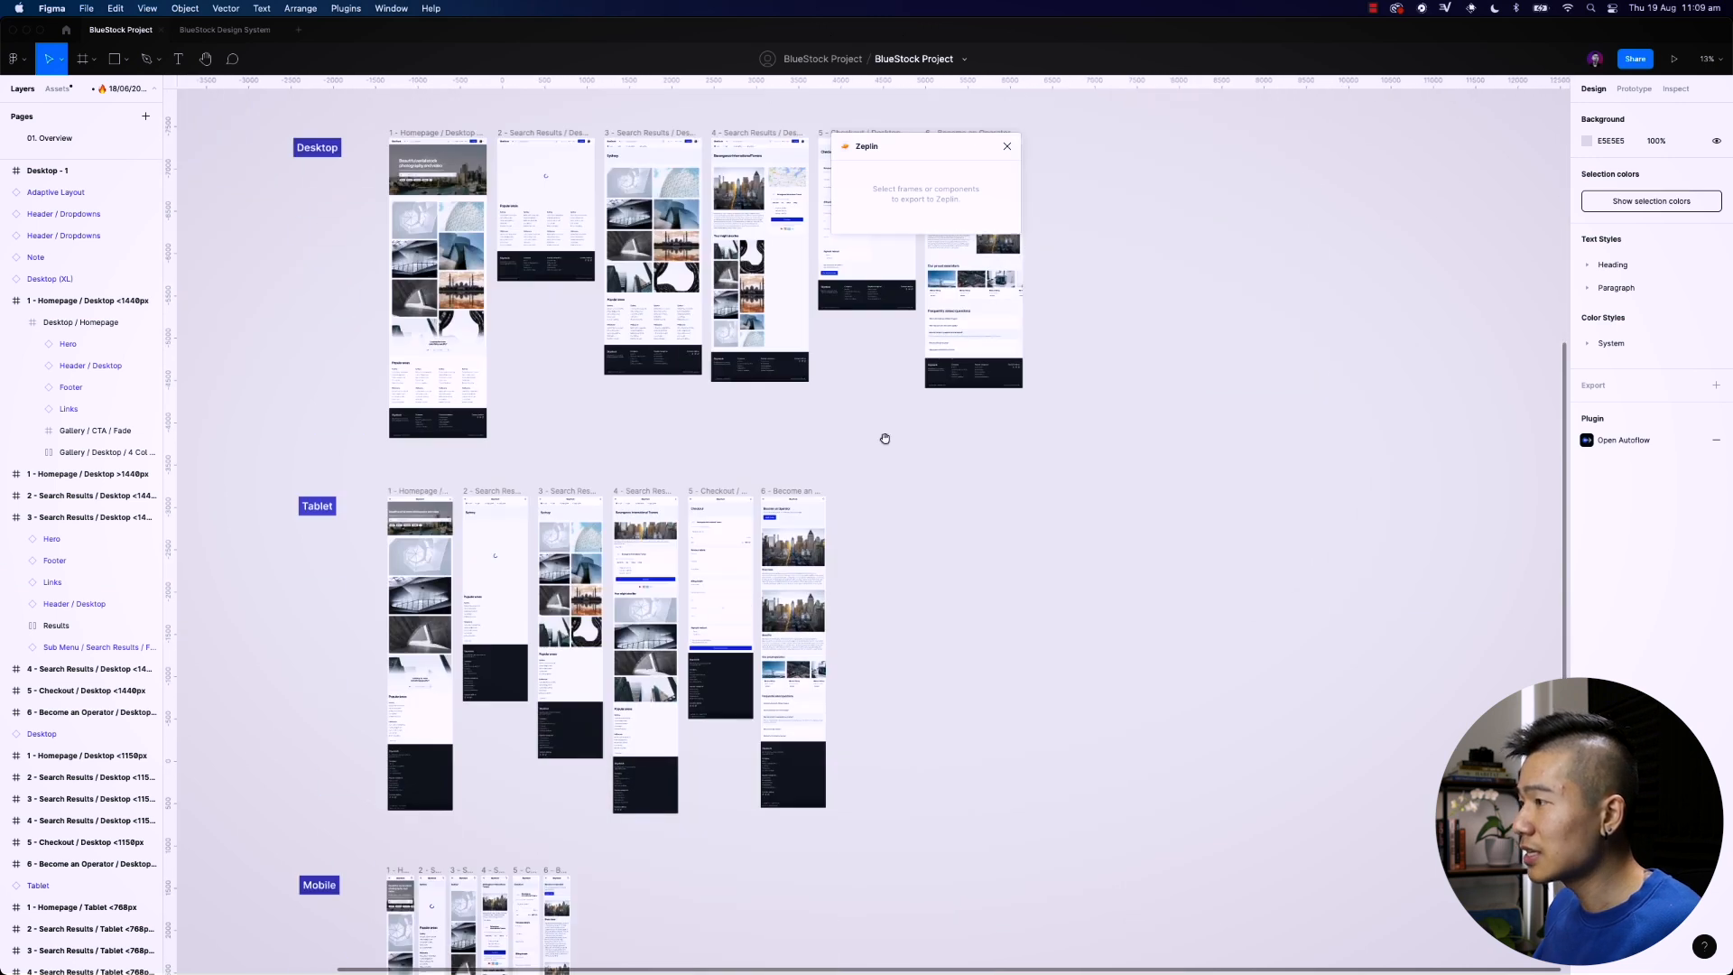
{"action": "scroll", "coordinate": [880, 388], "scroll_direction": "up", "scroll_amount": 5}
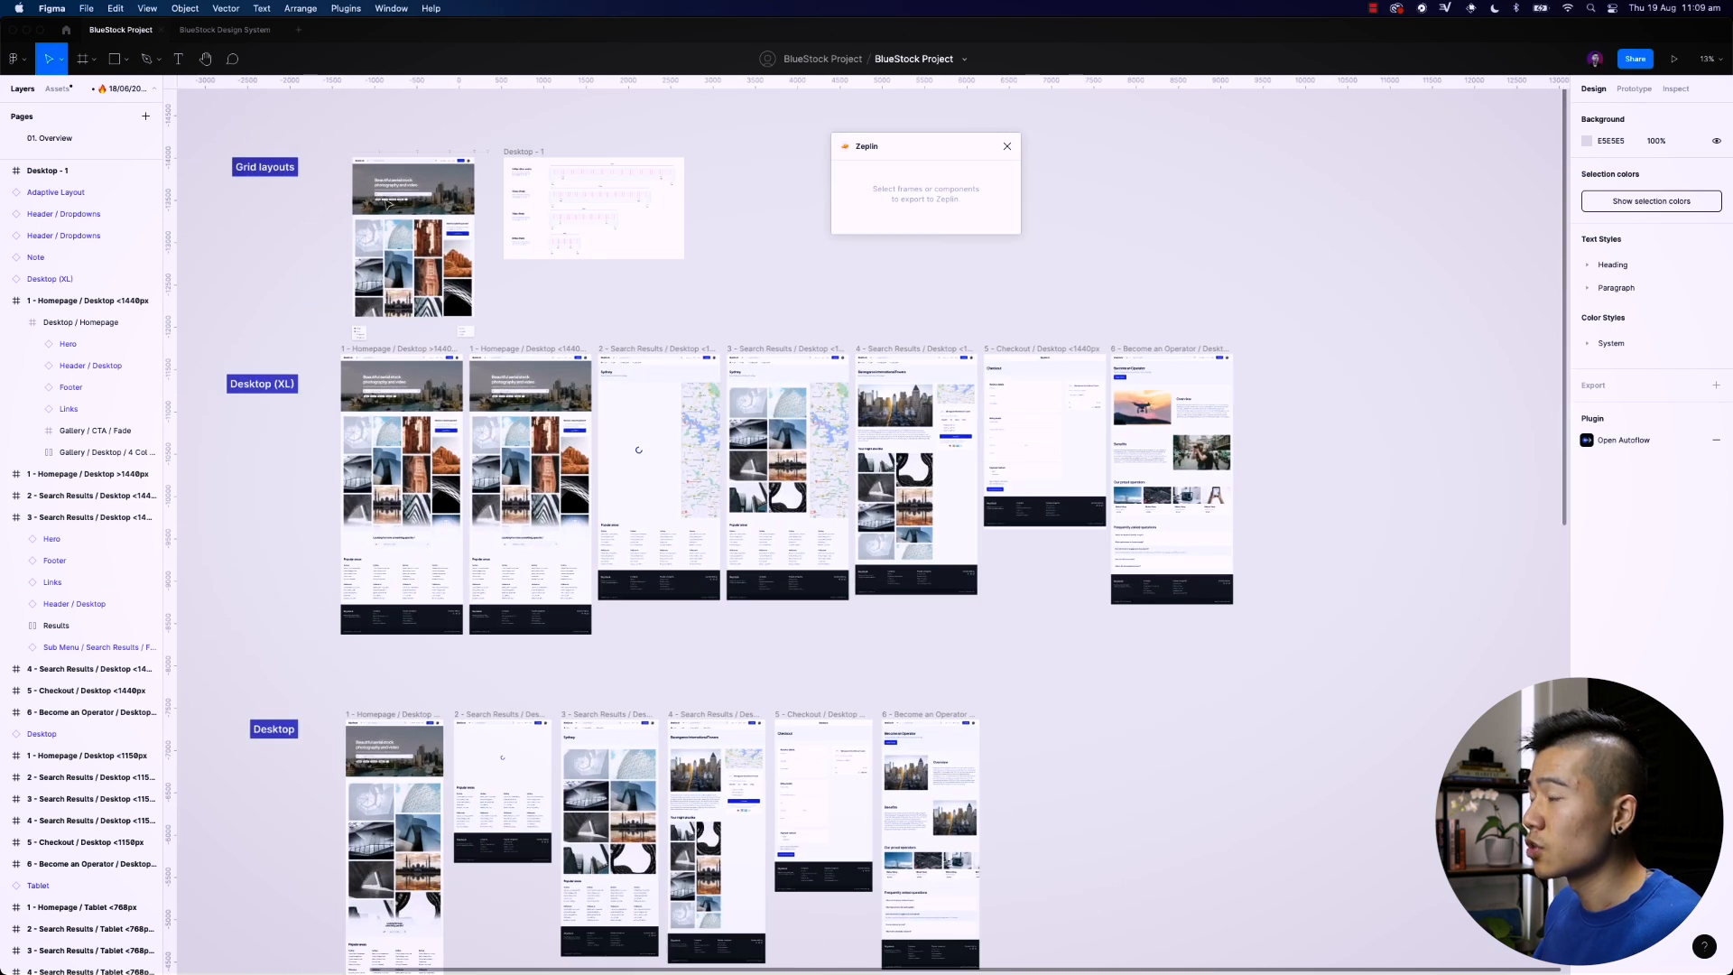
Step: Switch back to Zeplin and stack the Search Results Loading screen with the Loaded screen in the Search results section
{"action": "key", "text": "super+Tab"}
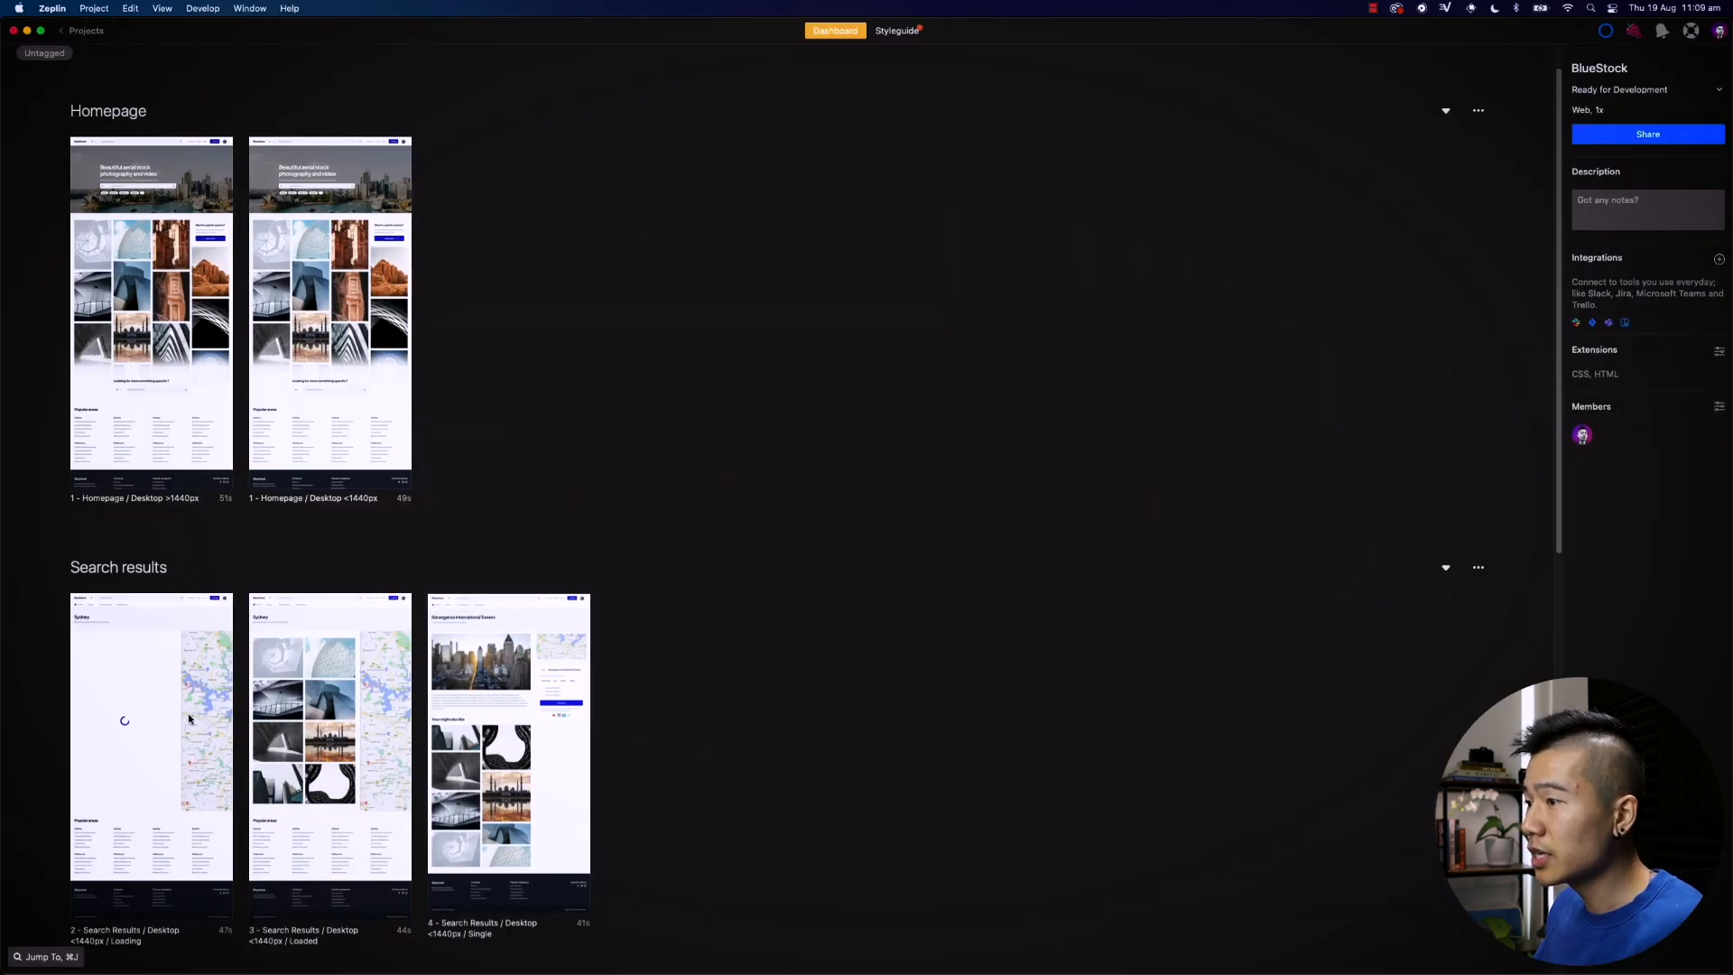
{"action": "left_click_drag", "start_coordinate": [140, 748], "coordinate": [333, 757]}
{"action": "scroll", "coordinate": [183, 643], "scroll_direction": "down", "scroll_amount": 1}
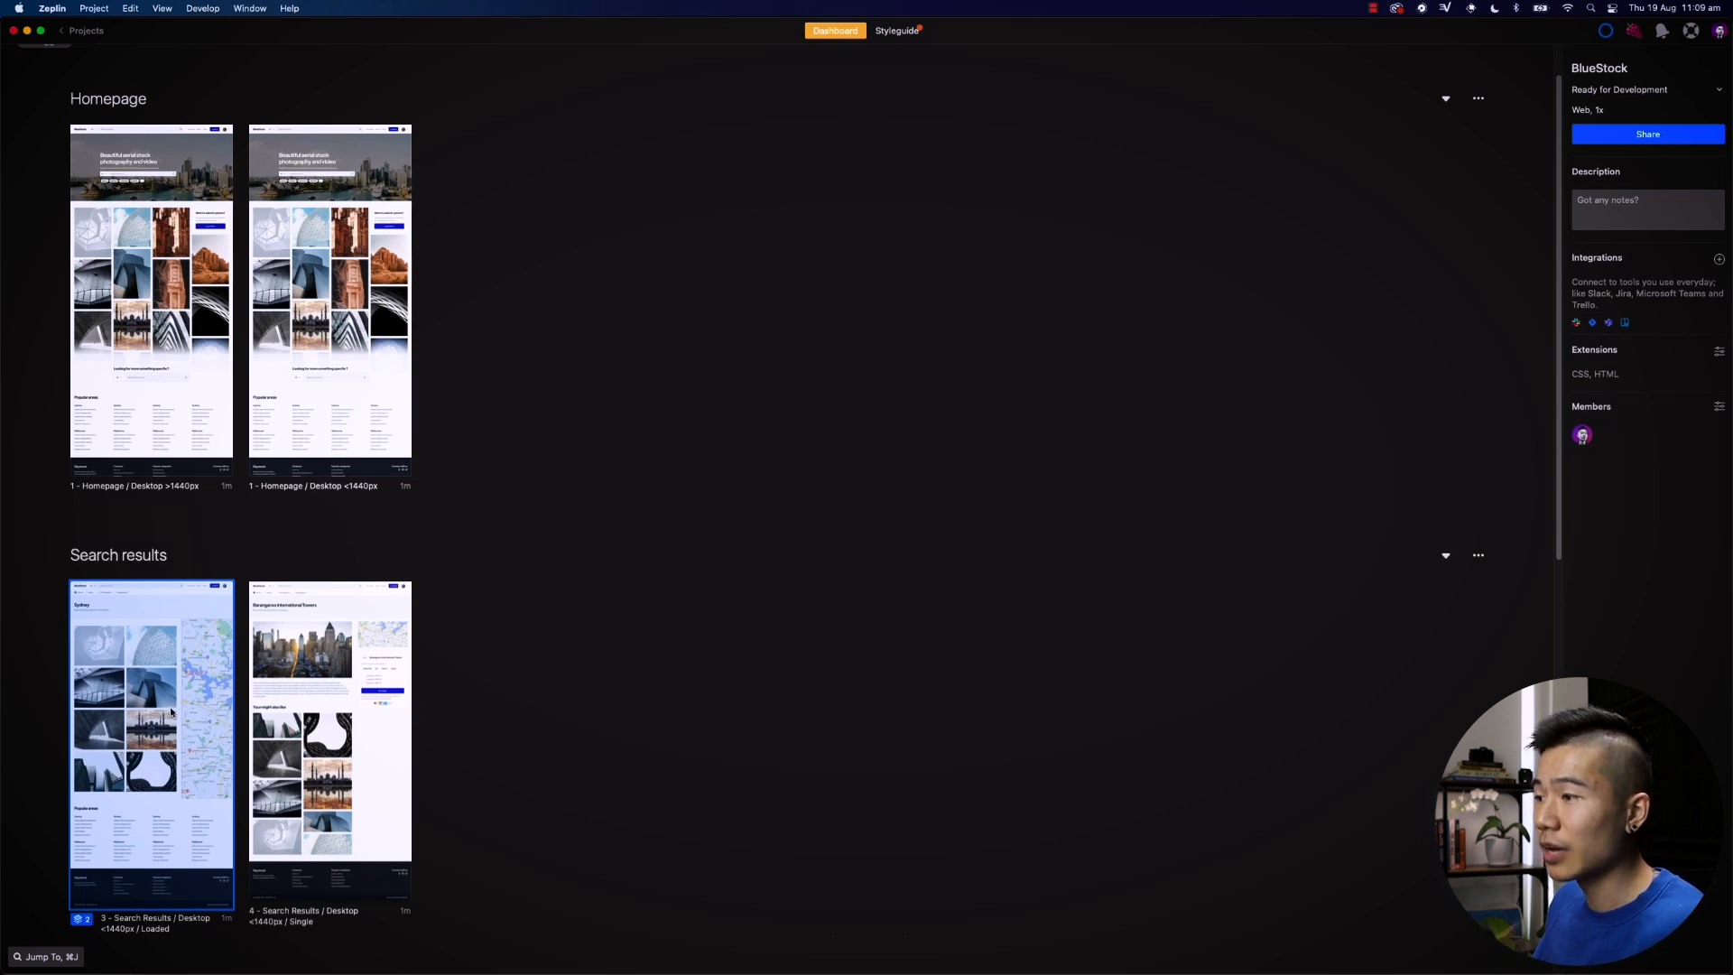
Step: Look over the BlueStock project's sharing options and close them
{"action": "scroll", "coordinate": [329, 560], "scroll_direction": "up", "scroll_amount": 1}
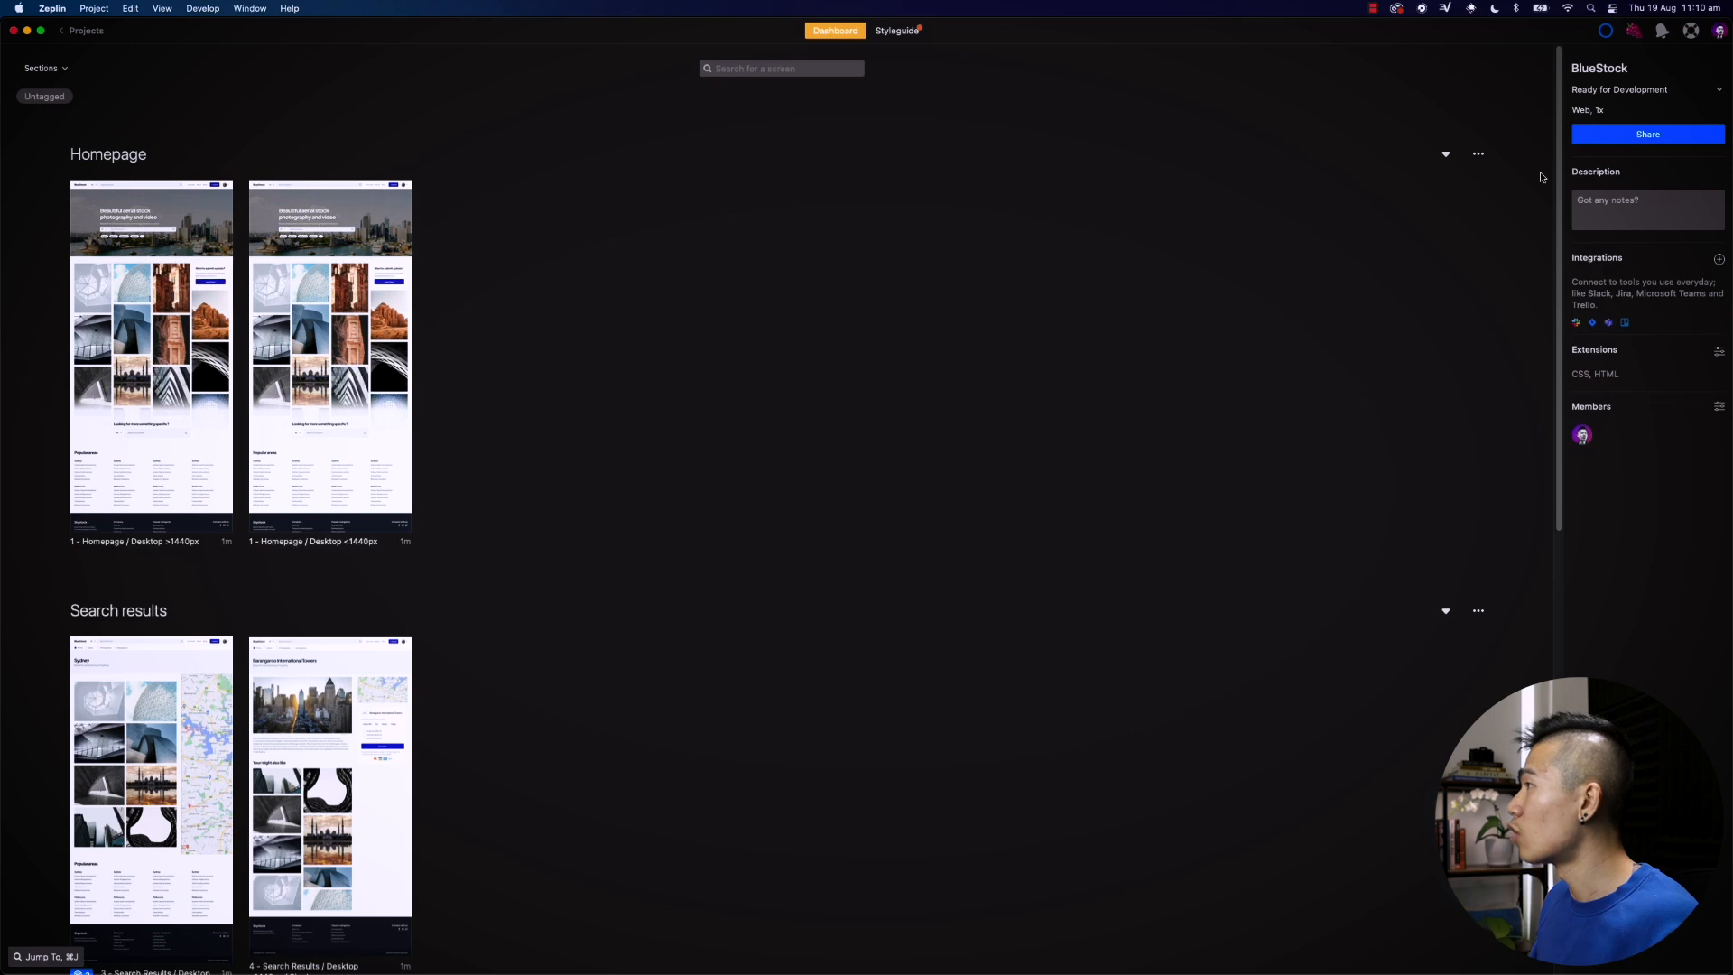
{"action": "left_click", "coordinate": [1631, 136]}
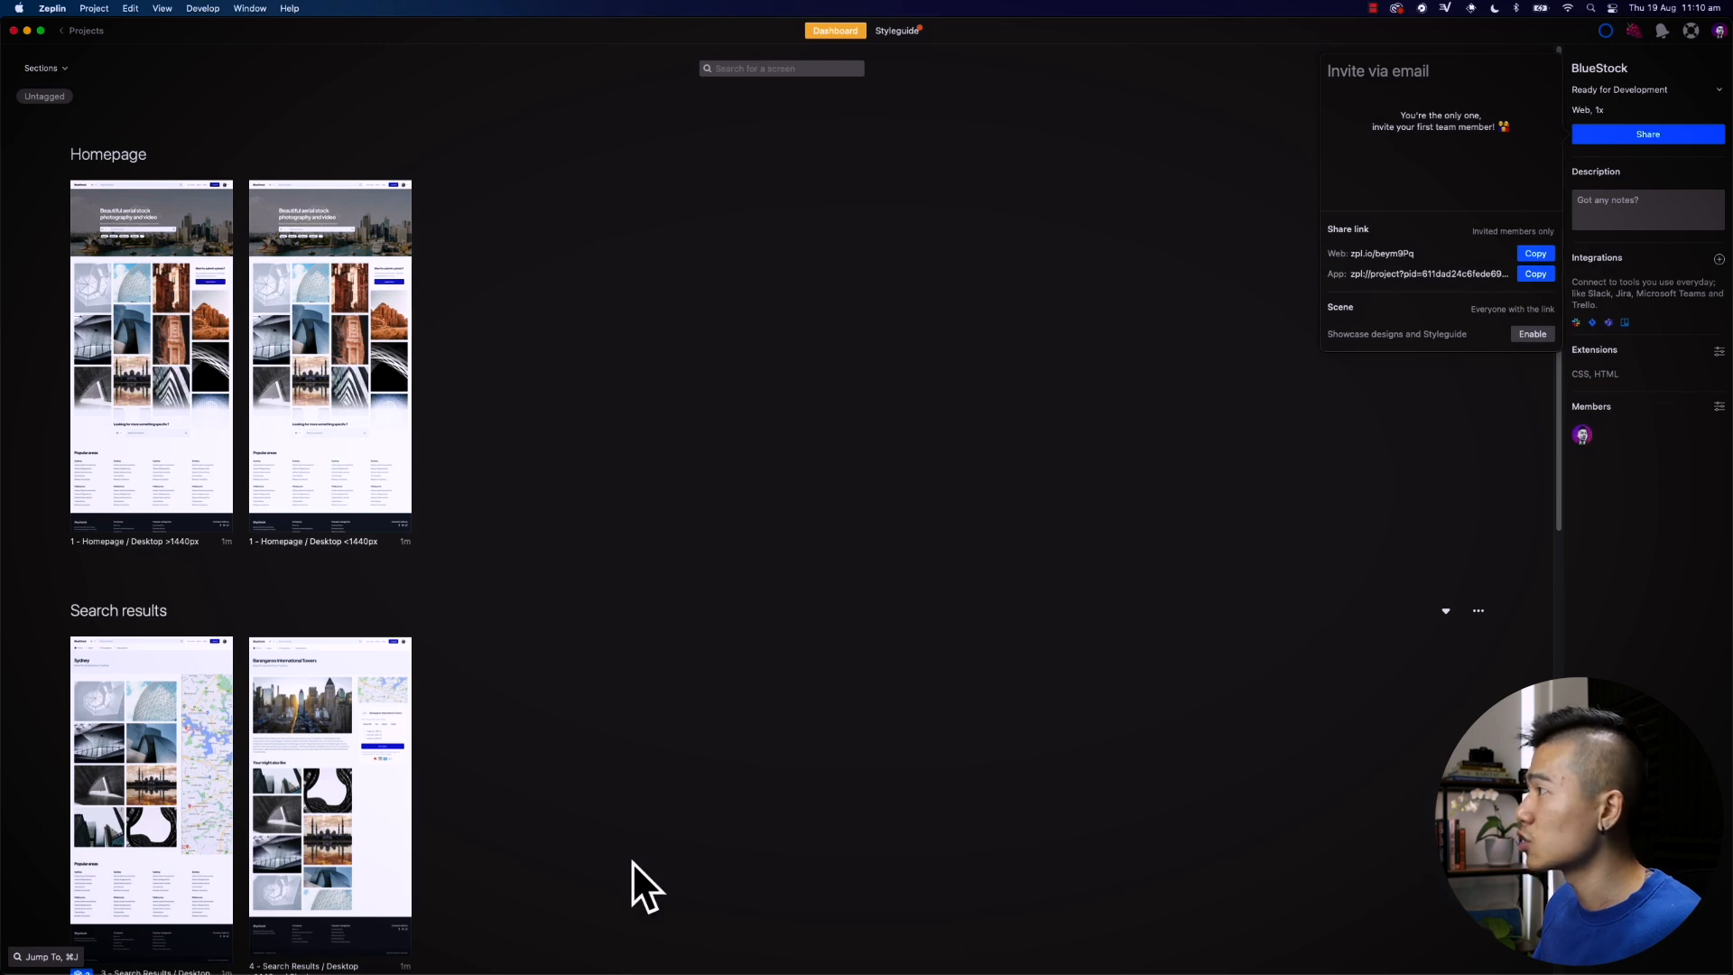
{"action": "left_click", "coordinate": [1451, 359]}
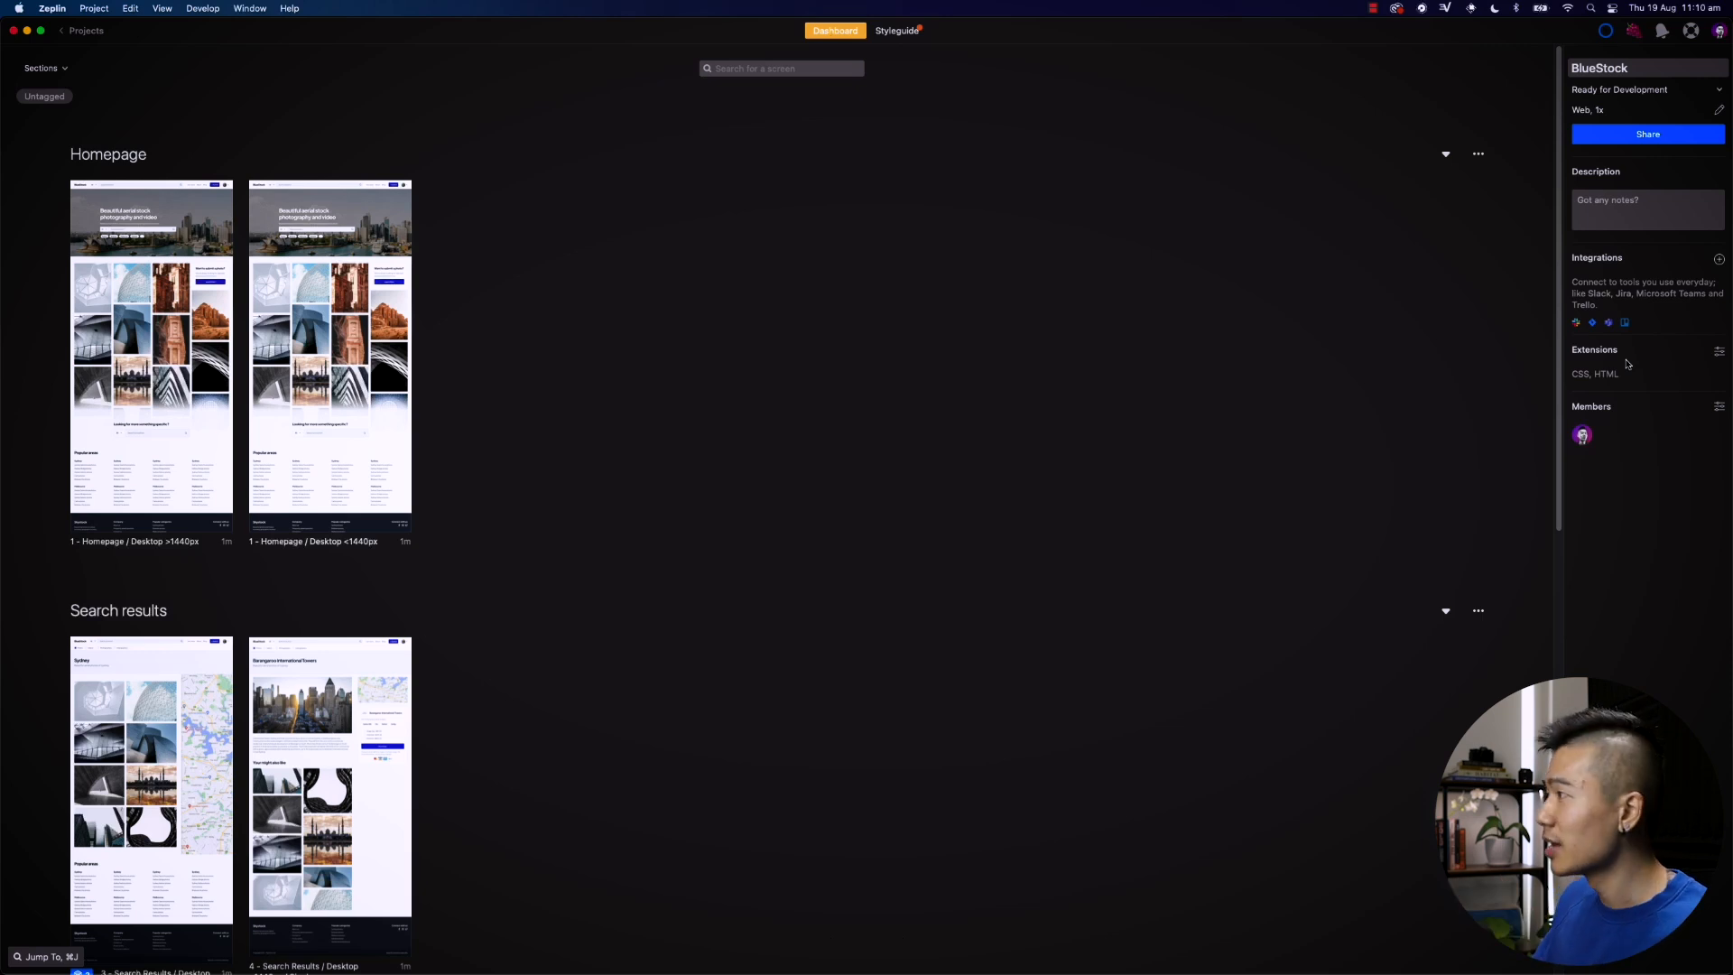
Step: Open the project's extensions and browse the All Extensions catalogue on extensions.zeplin.io in Chrome
{"action": "left_click", "coordinate": [1719, 352]}
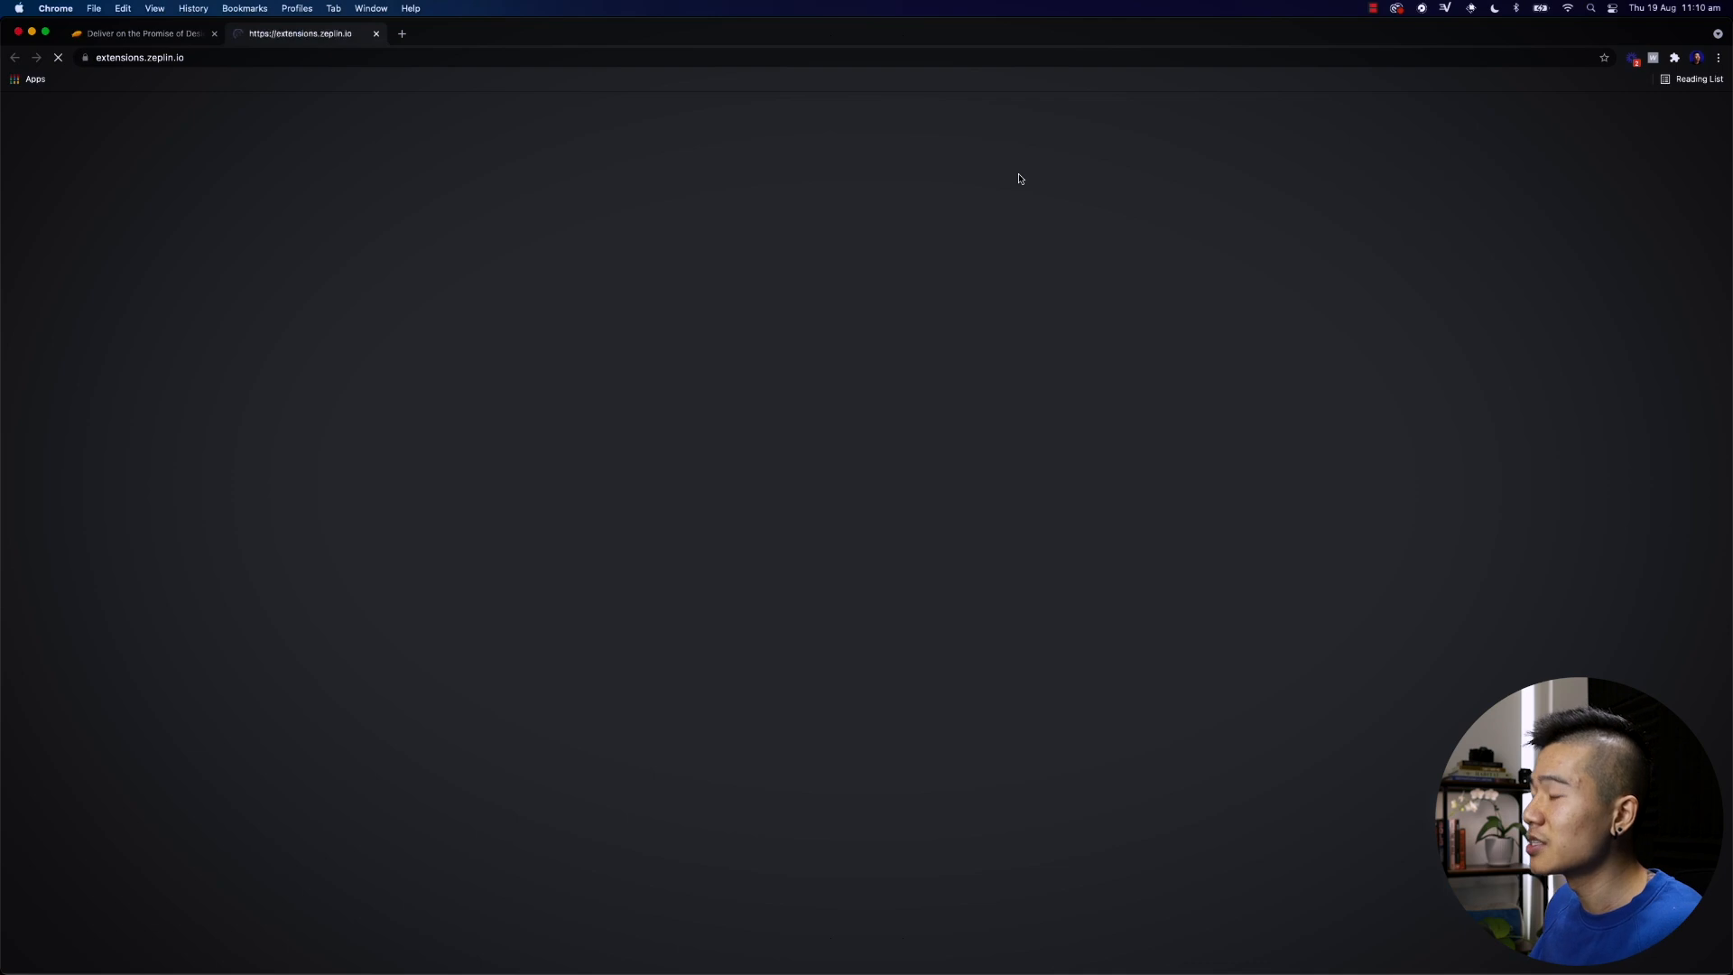
{"action": "scroll", "coordinate": [1066, 430], "scroll_direction": "down", "scroll_amount": 10}
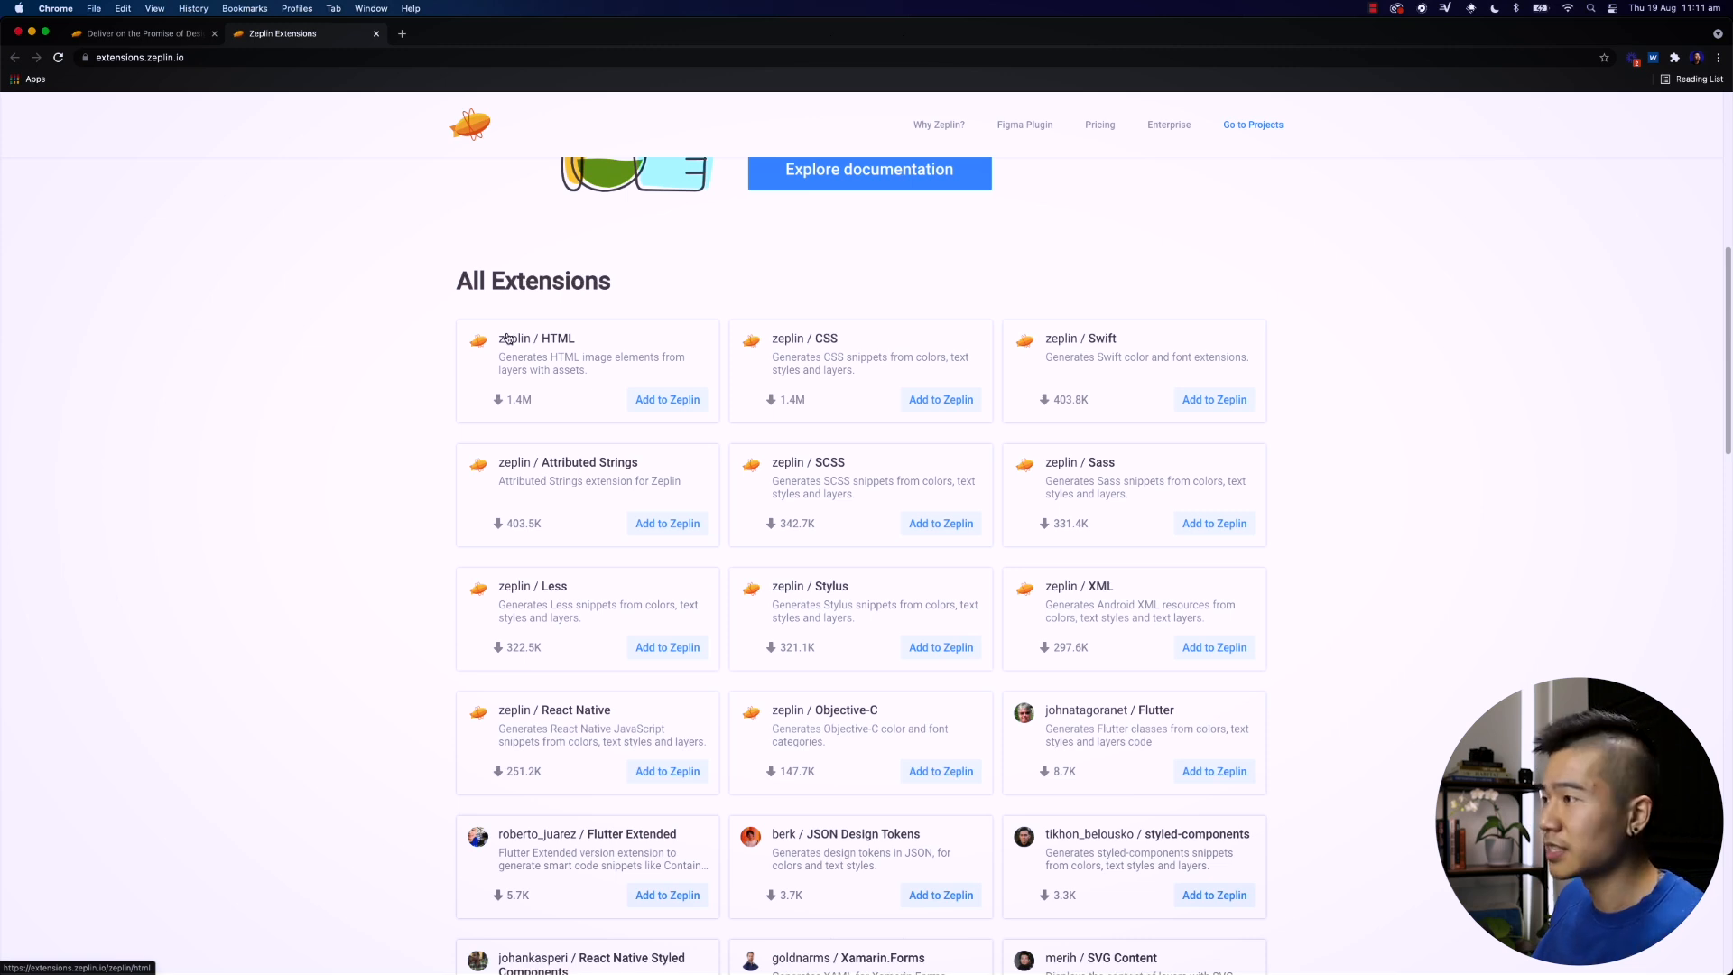
{"action": "scroll", "coordinate": [722, 343], "scroll_direction": "down", "scroll_amount": 1}
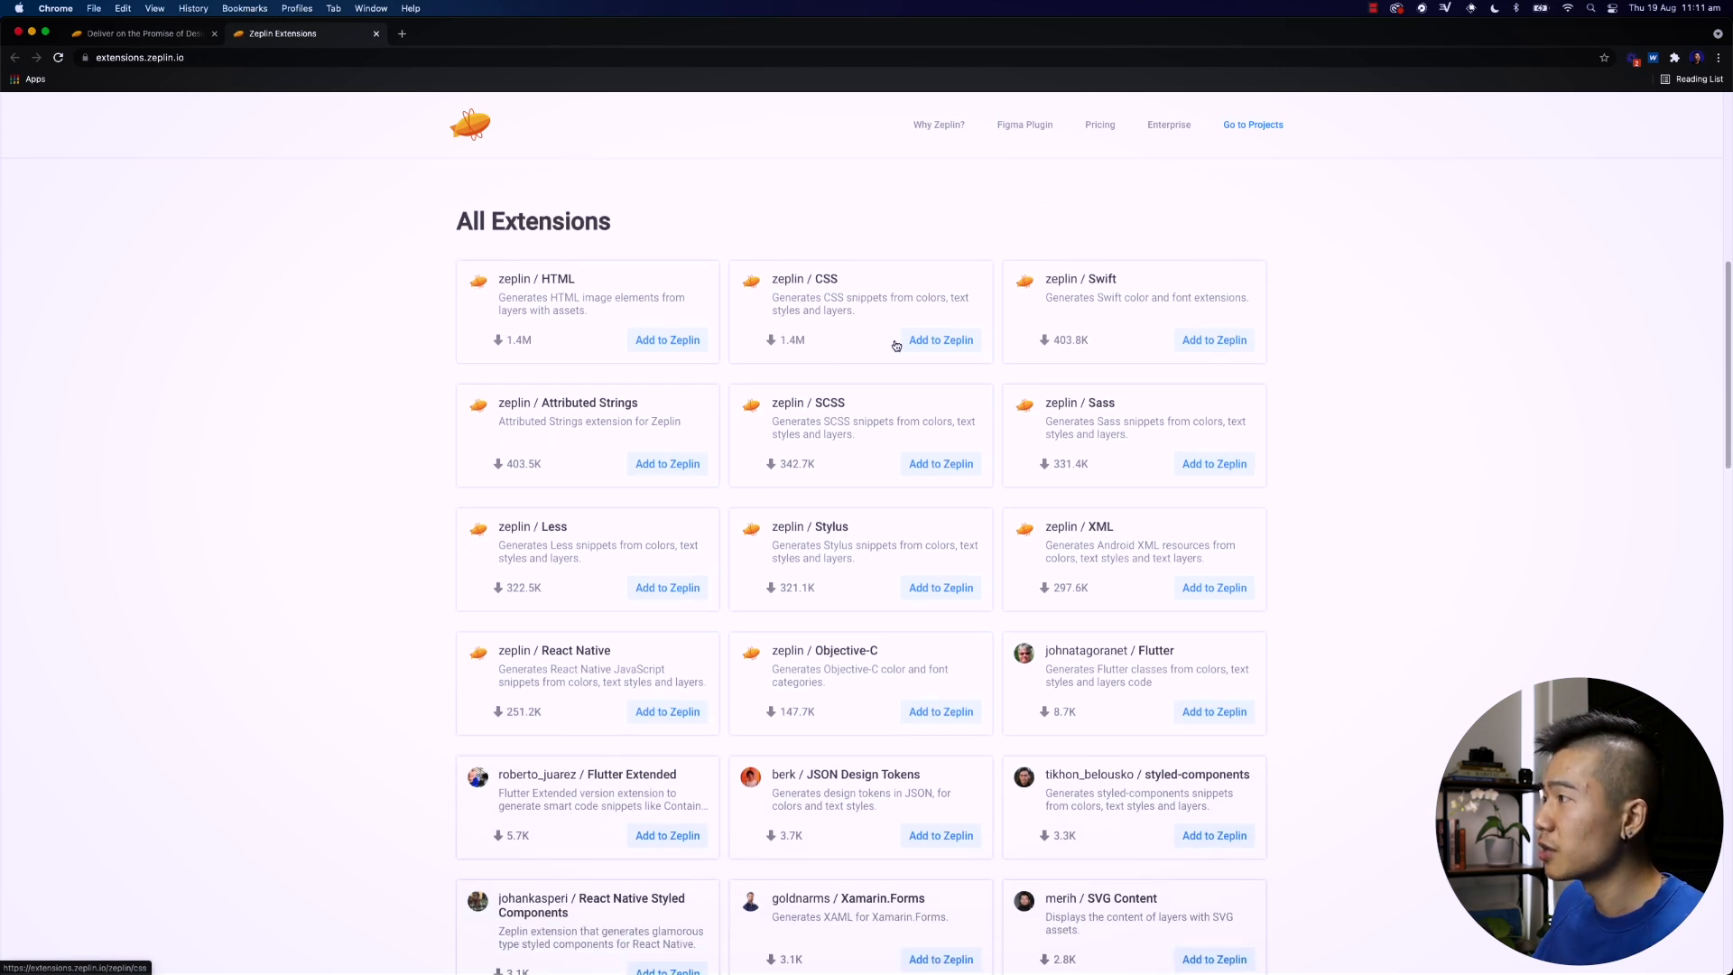
{"action": "scroll", "coordinate": [995, 322], "scroll_direction": "down", "scroll_amount": 2}
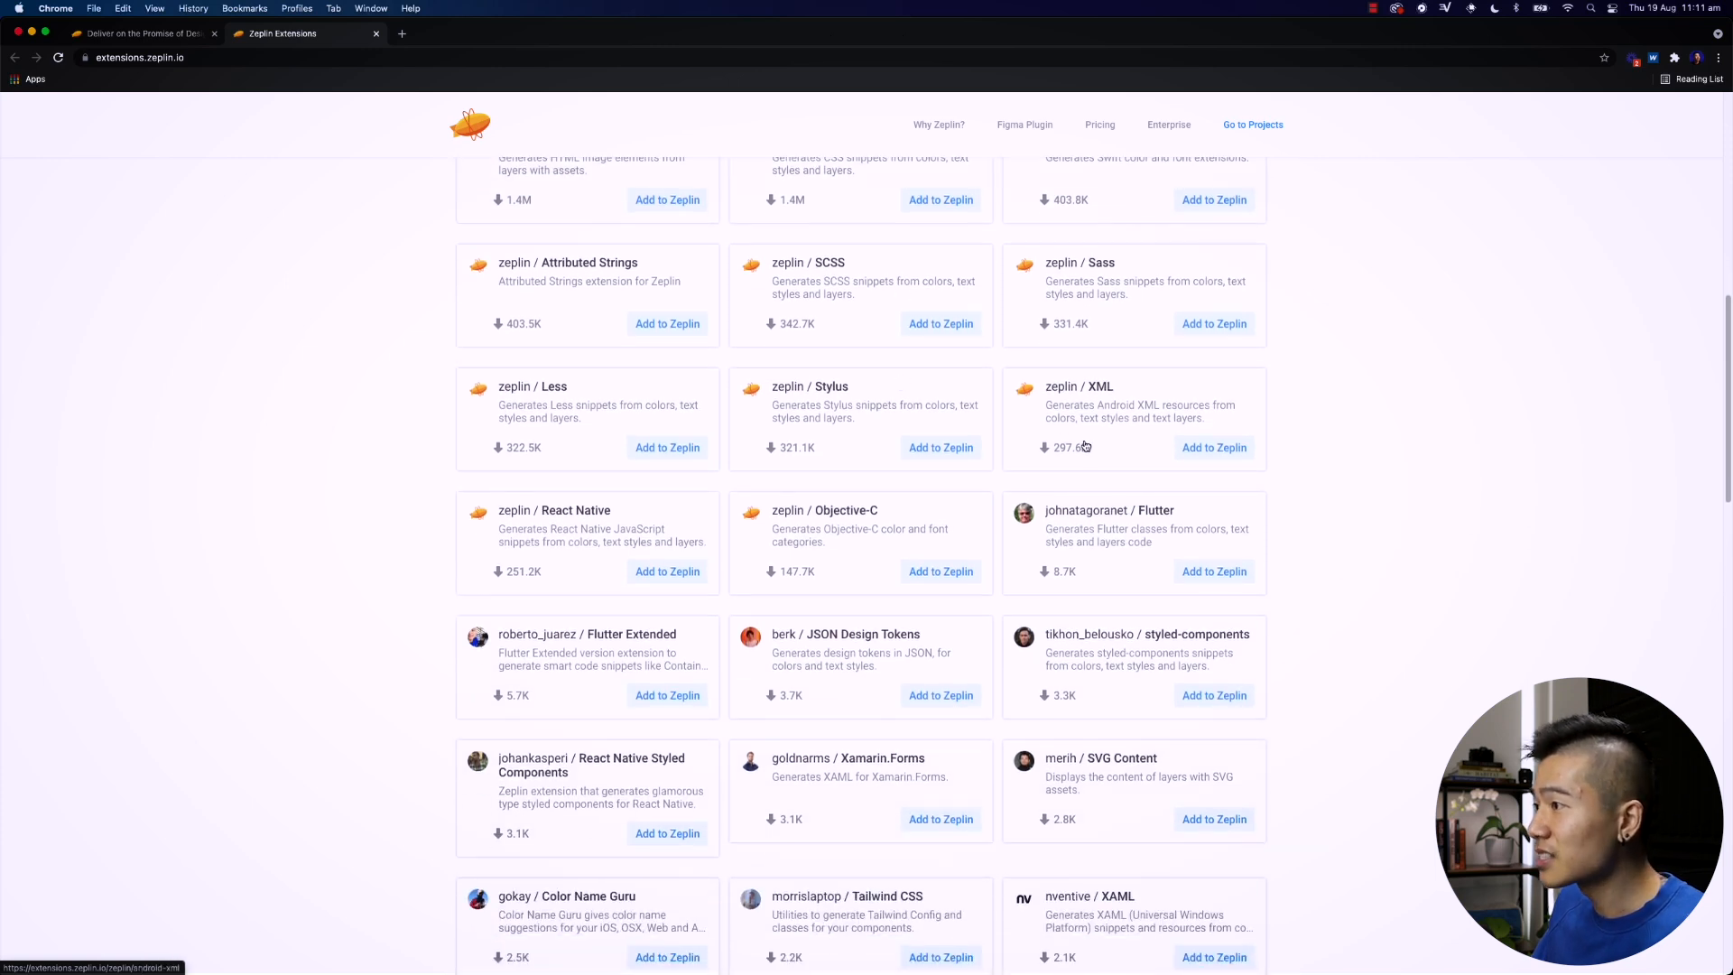
{"action": "scroll", "coordinate": [901, 388], "scroll_direction": "down", "scroll_amount": 1}
{"action": "scroll", "coordinate": [610, 475], "scroll_direction": "down", "scroll_amount": 1}
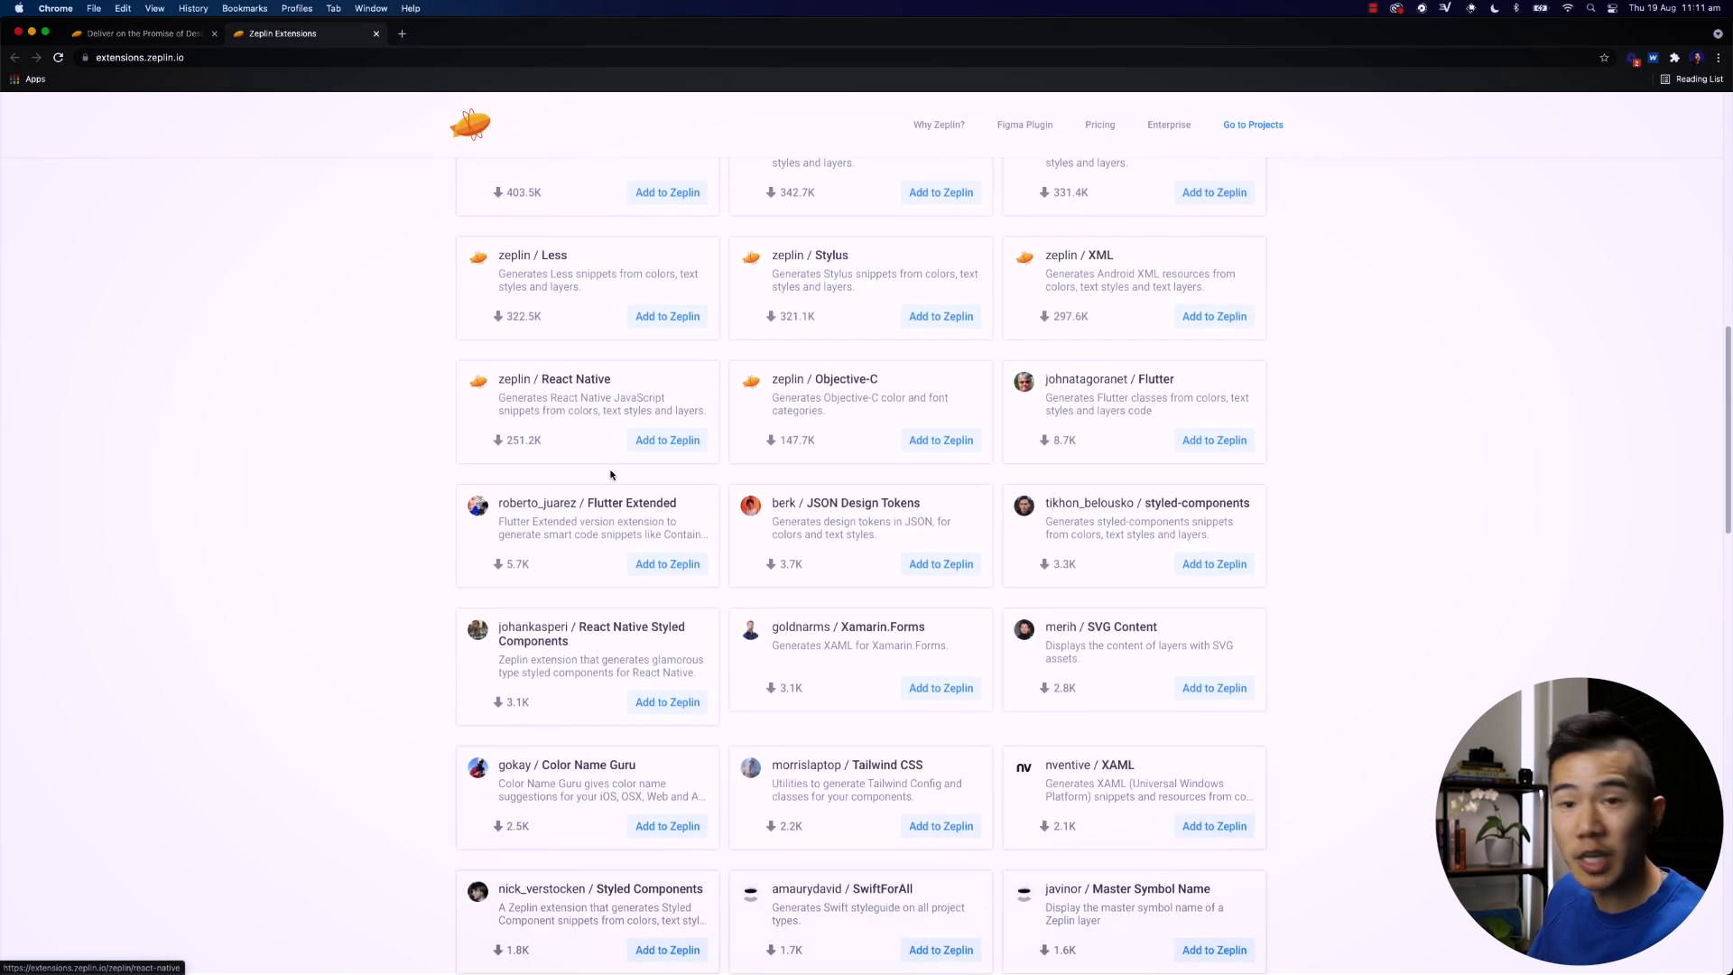
{"action": "scroll", "coordinate": [612, 472], "scroll_direction": "down", "scroll_amount": 3}
{"action": "scroll", "coordinate": [613, 472], "scroll_direction": "down", "scroll_amount": 5}
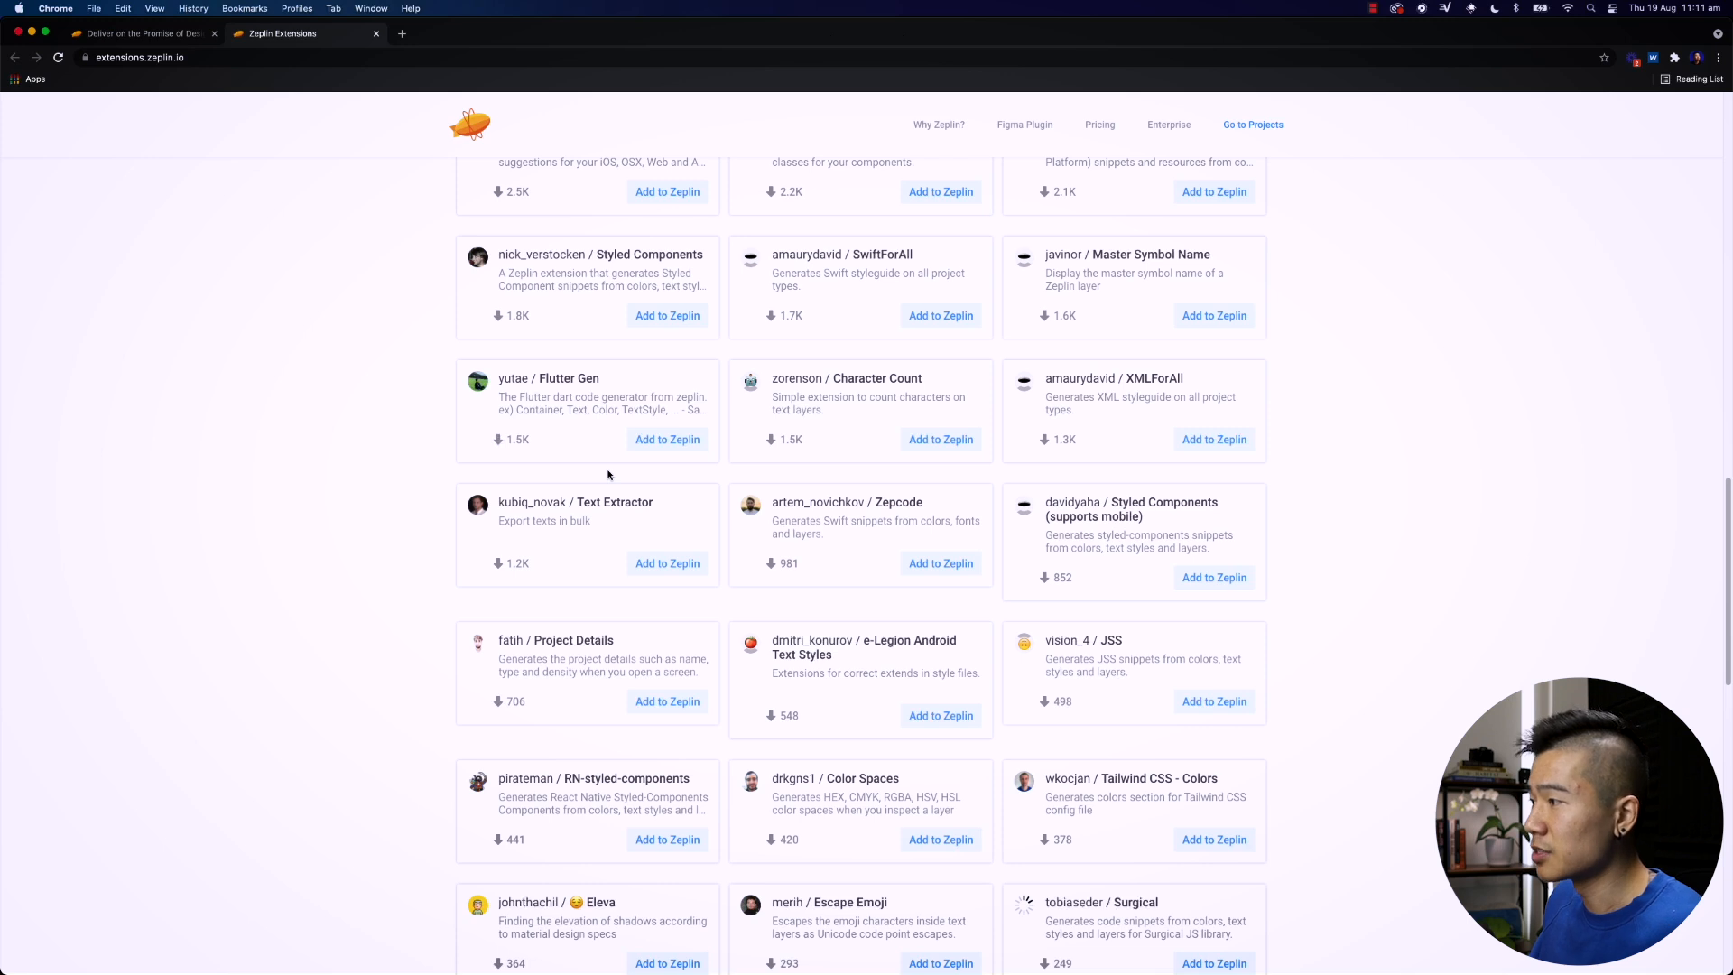
{"action": "scroll", "coordinate": [609, 475], "scroll_direction": "down", "scroll_amount": 1}
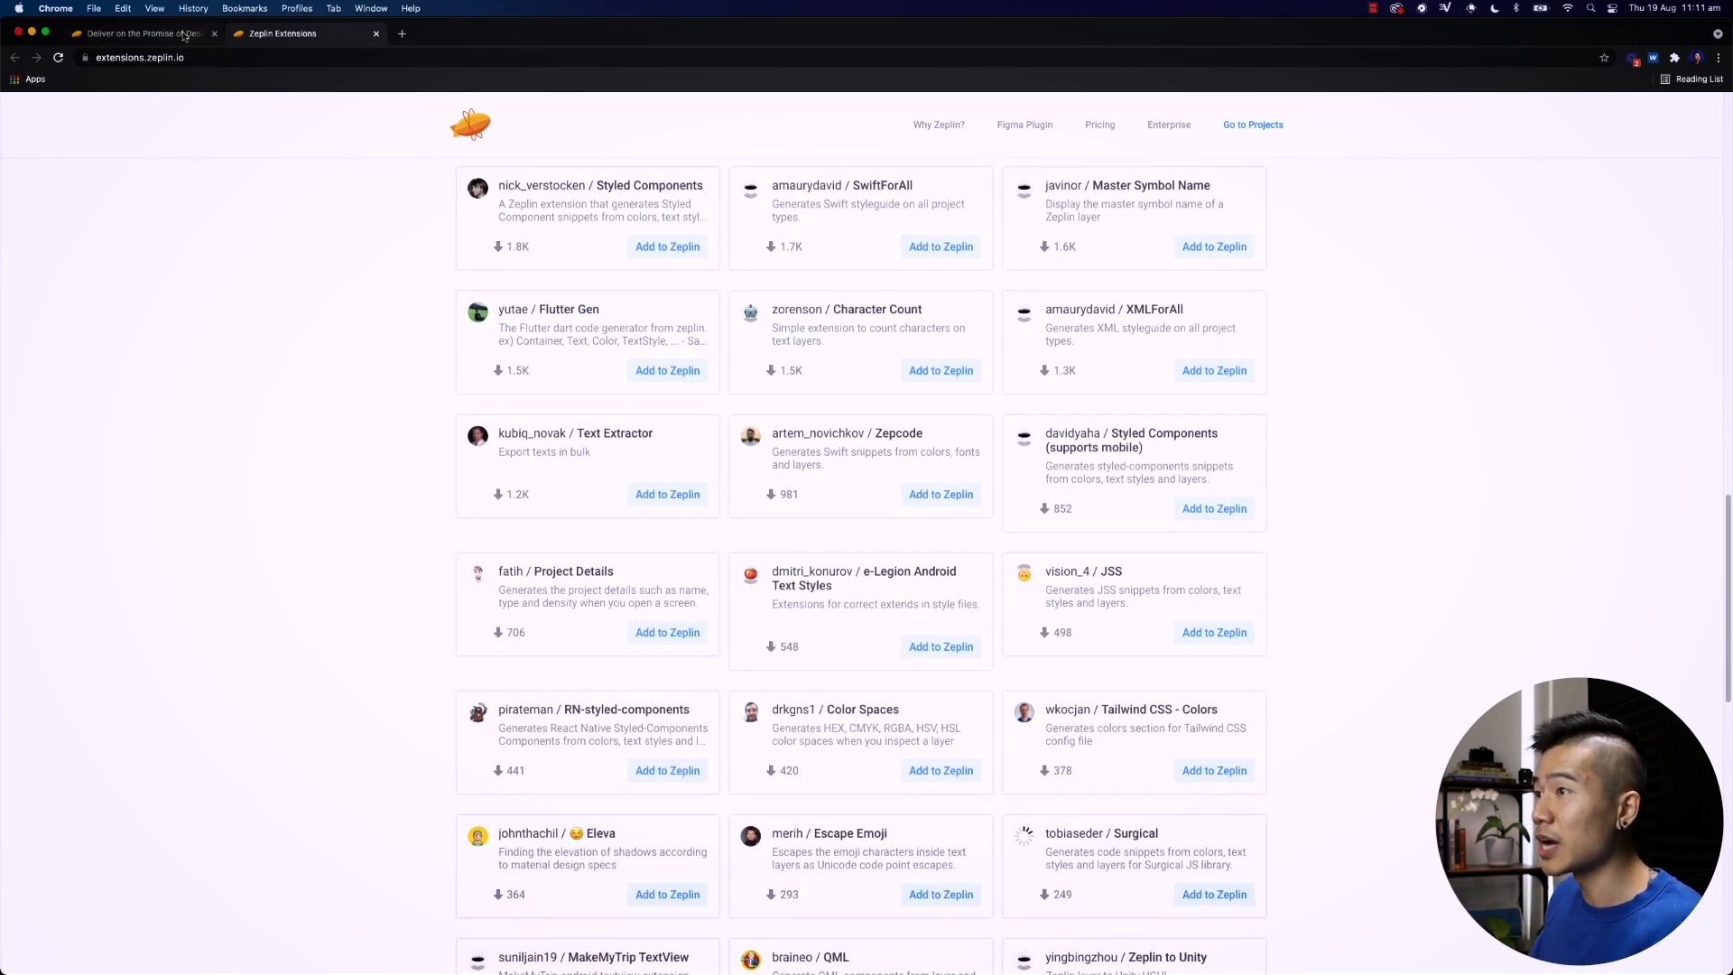
Step: Switch back to Zeplin and close the BlueStock extensions window
{"action": "key", "text": "super+Tab"}
{"action": "key", "text": "super+Tab"}
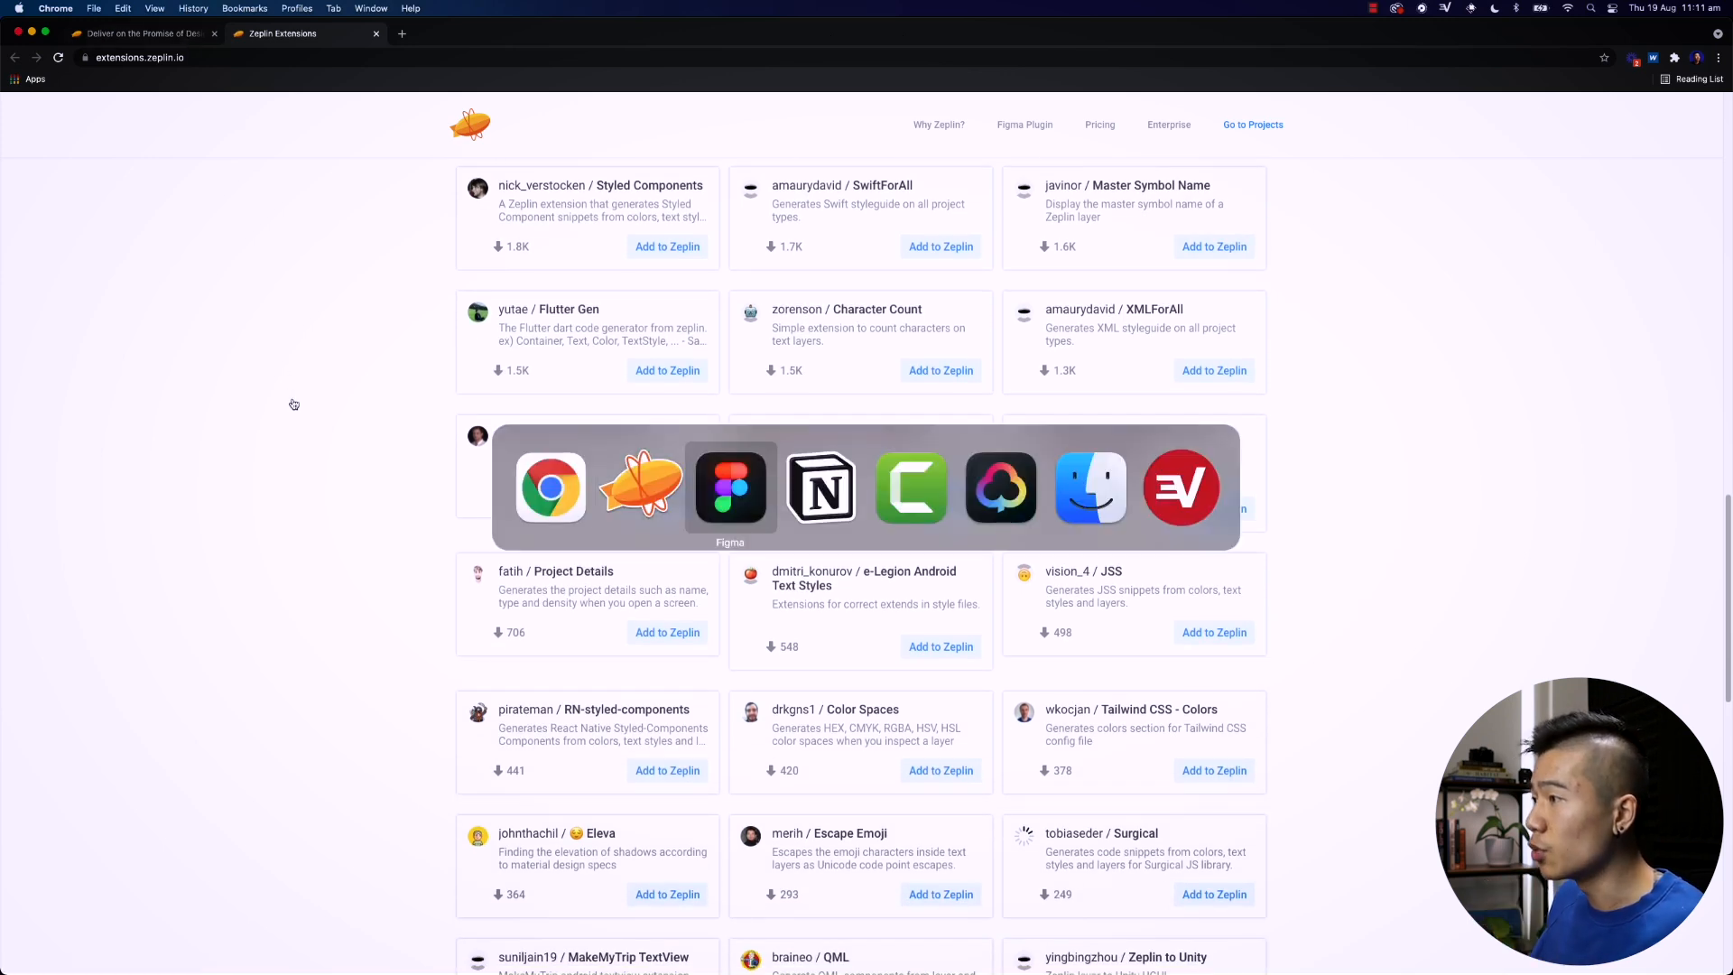
{"action": "key", "text": "super+Tab"}
{"action": "key", "text": "super+Tab"}
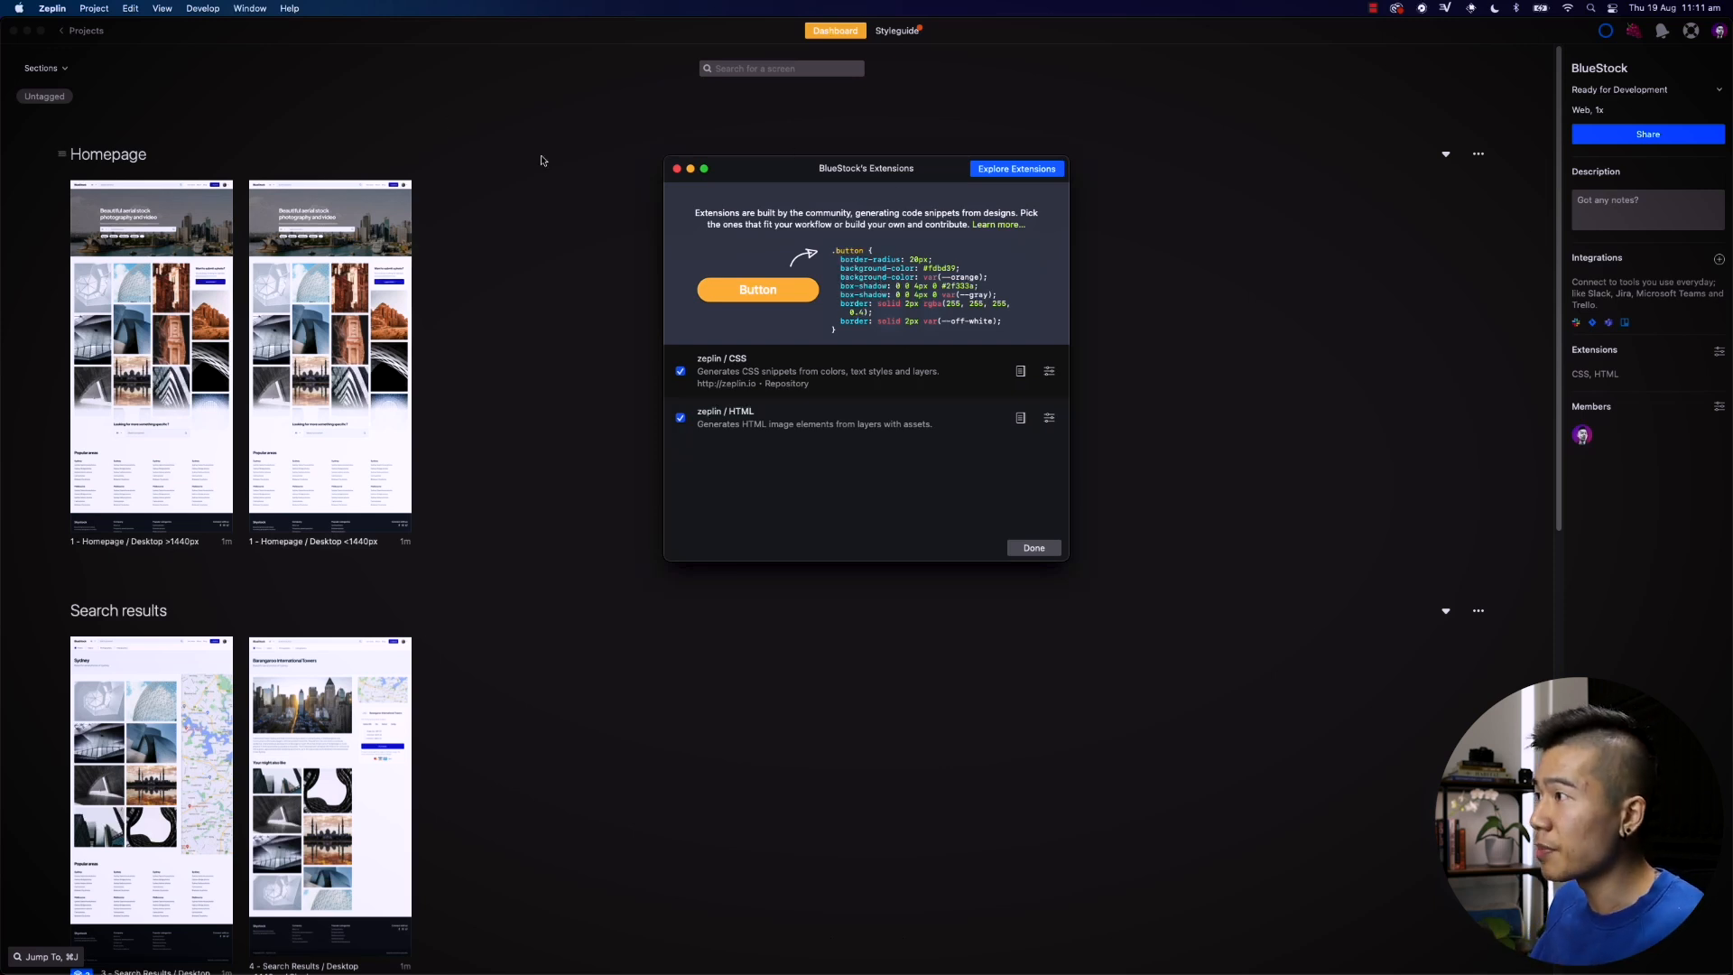
{"action": "left_click", "coordinate": [676, 170]}
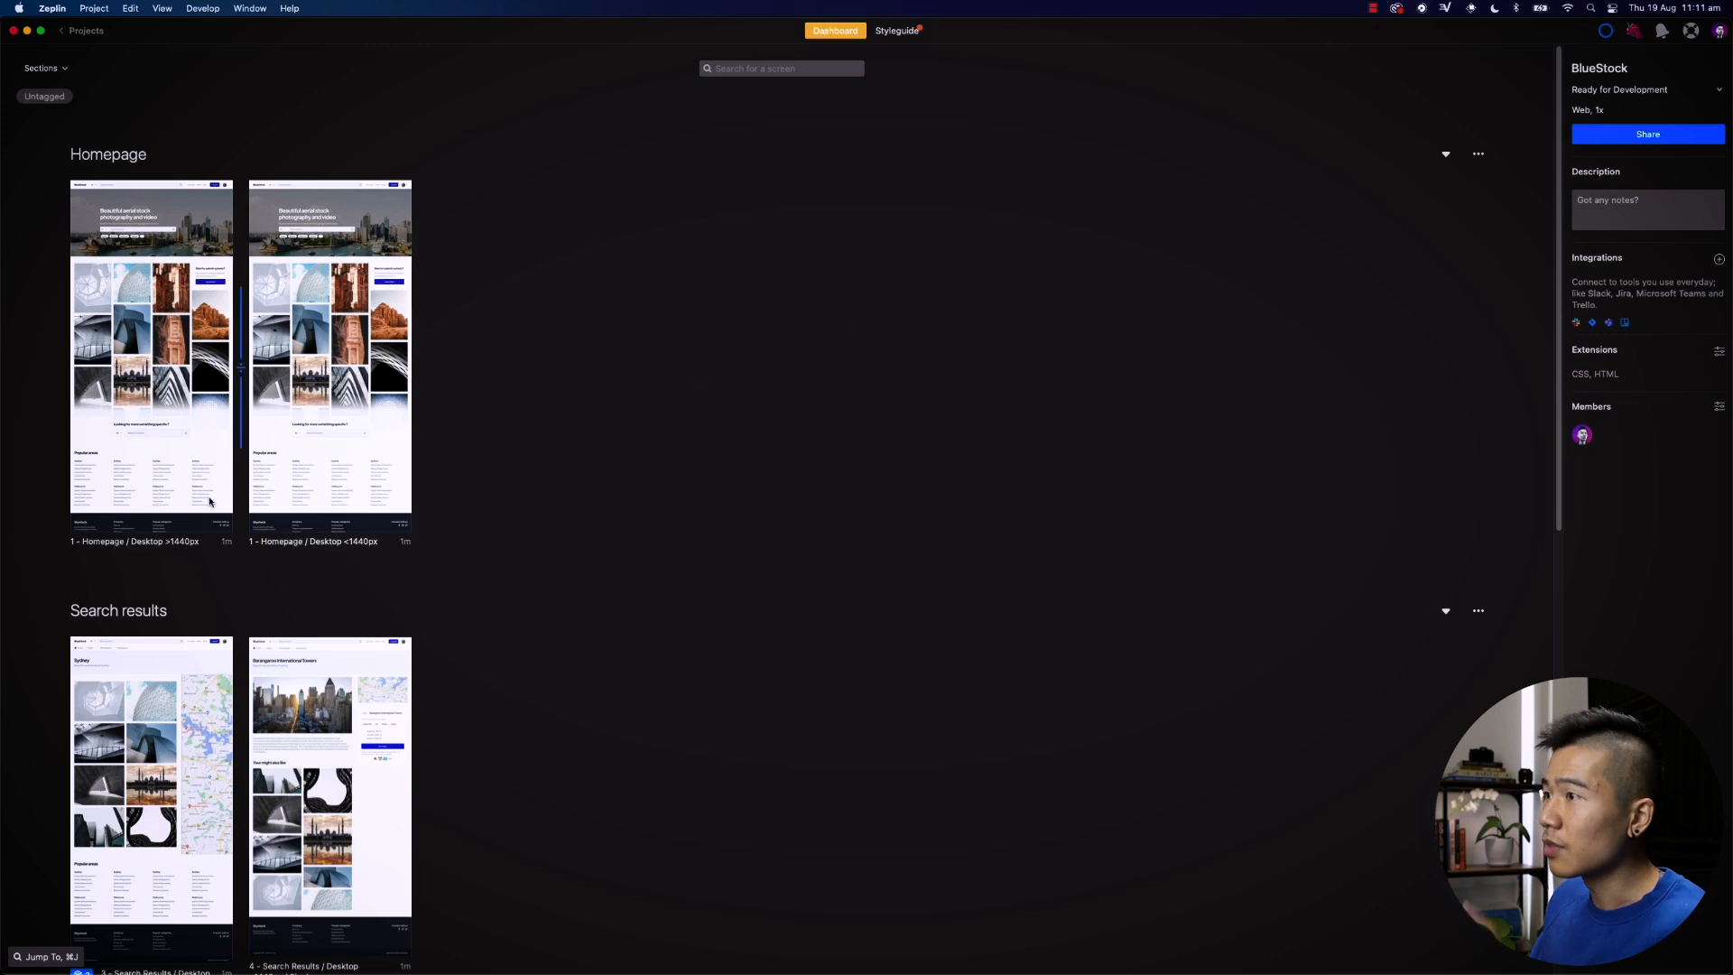
Step: Create a new tag "Homepage" on the Homepage / Desktop >1440px screen
{"action": "scroll", "coordinate": [770, 327], "scroll_direction": "down", "scroll_amount": 1}
{"action": "scroll", "coordinate": [770, 326], "scroll_direction": "up", "scroll_amount": 1}
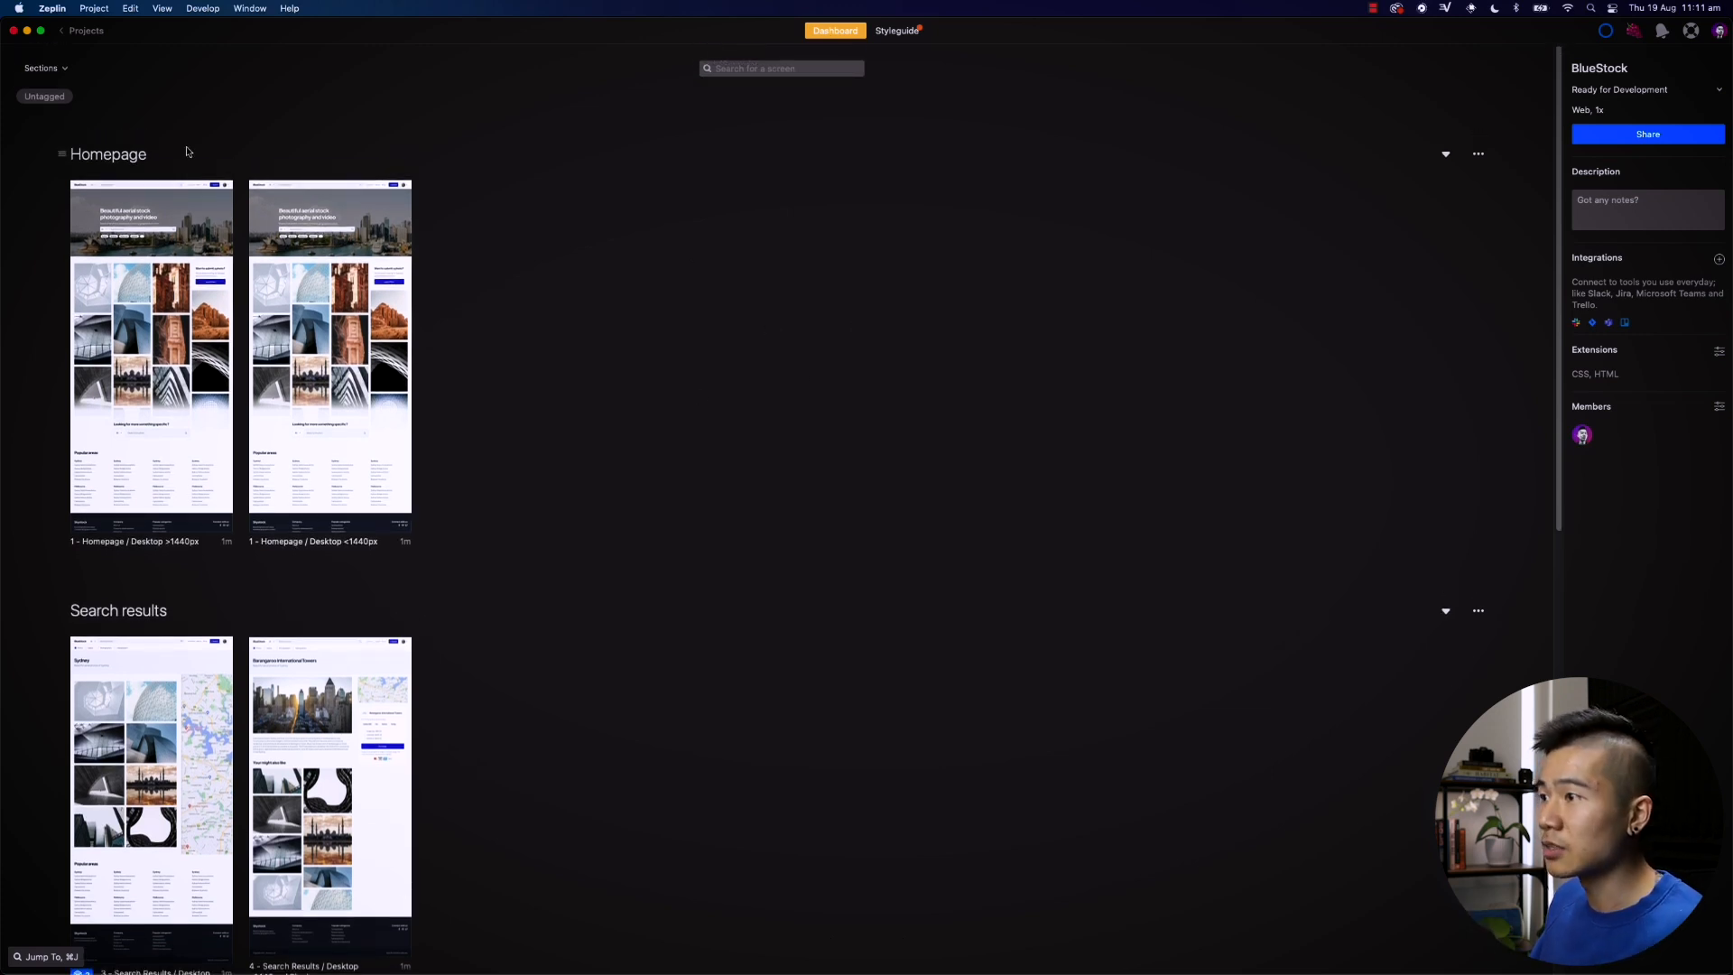
{"action": "right_click", "coordinate": [141, 286]}
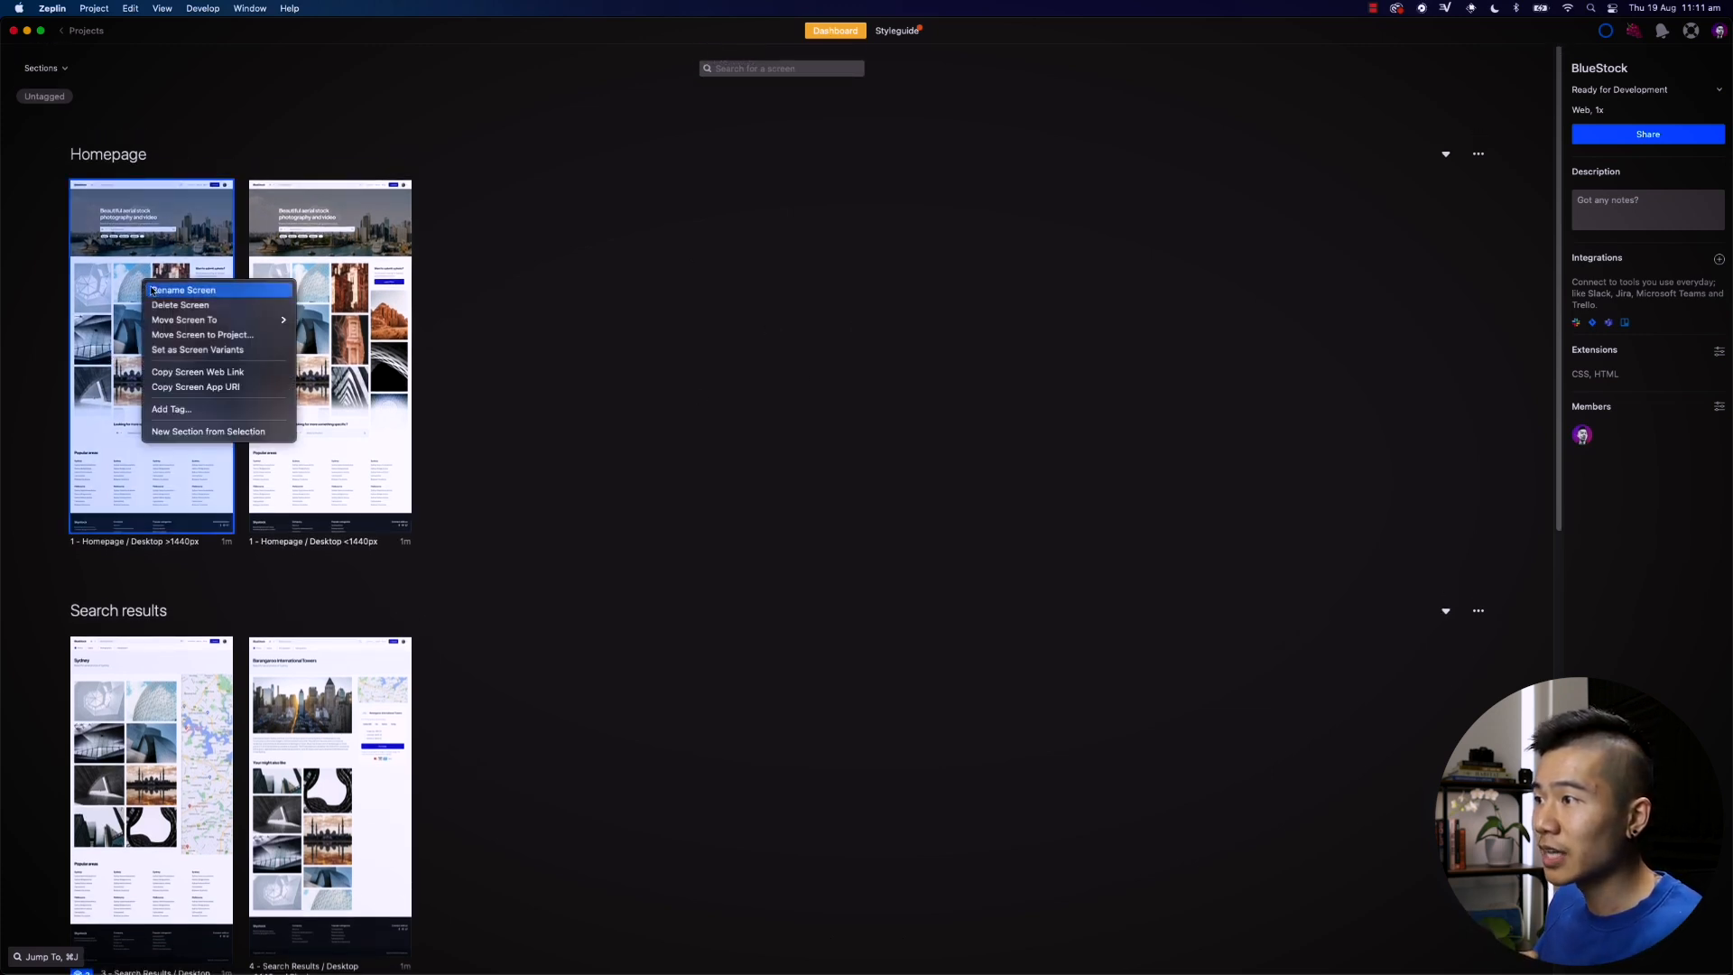
{"action": "left_click", "coordinate": [208, 411]}
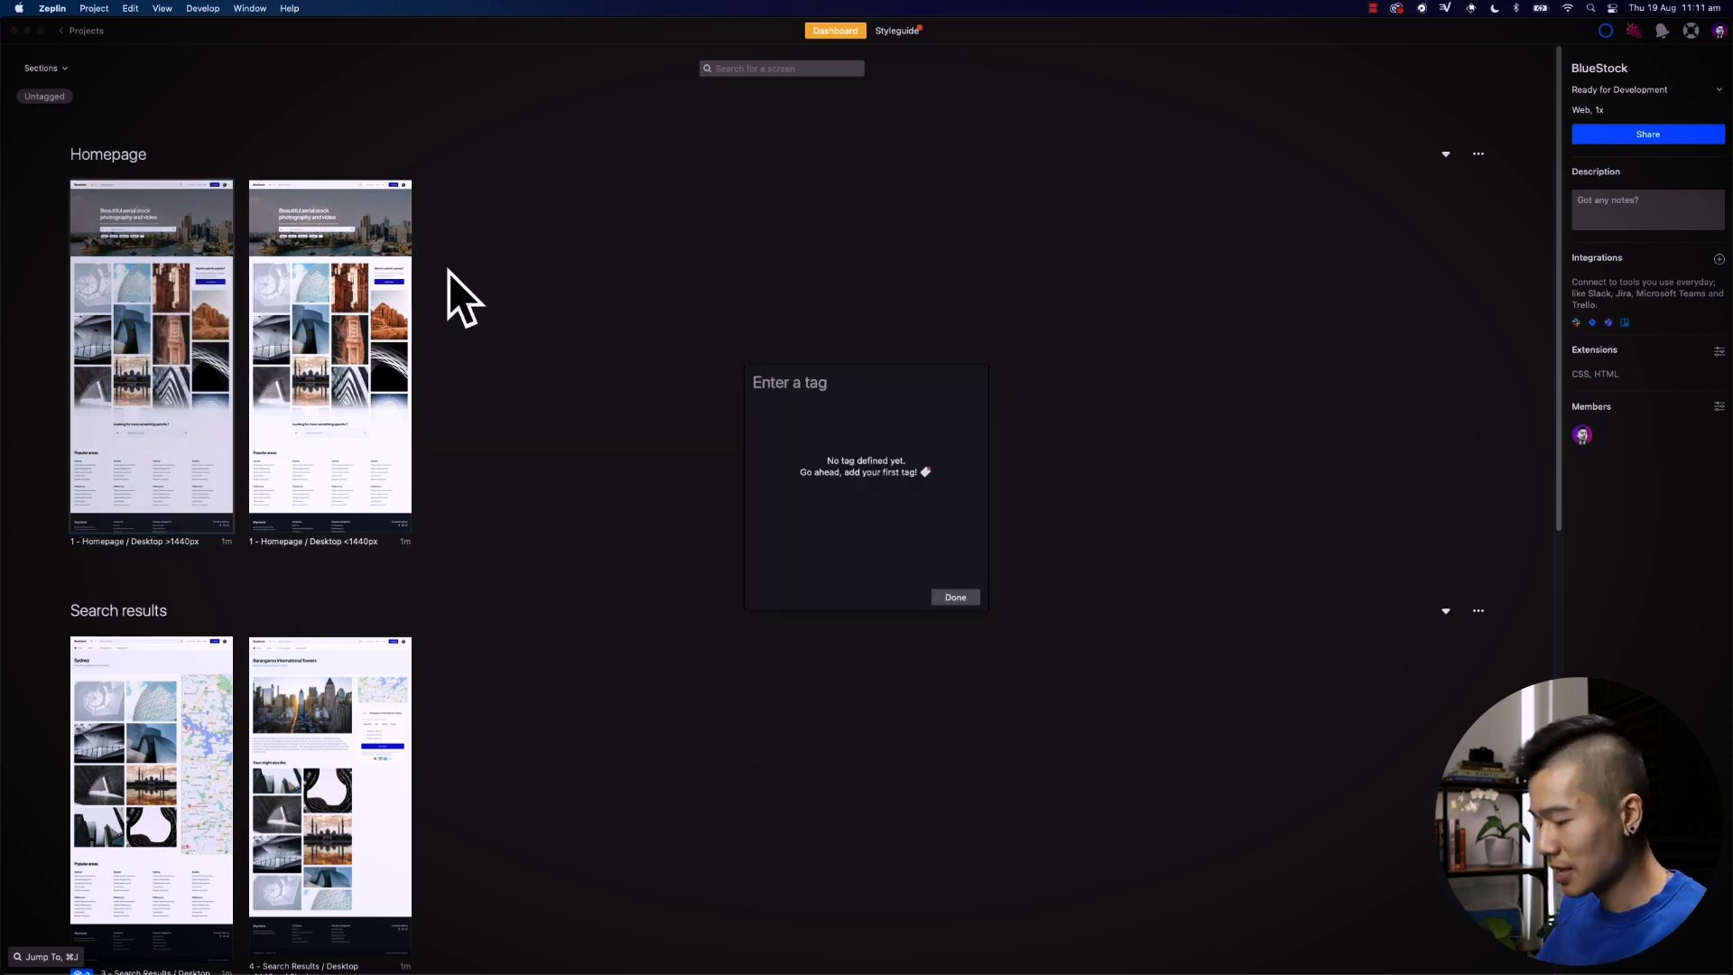
{"action": "type", "text": "Home"}
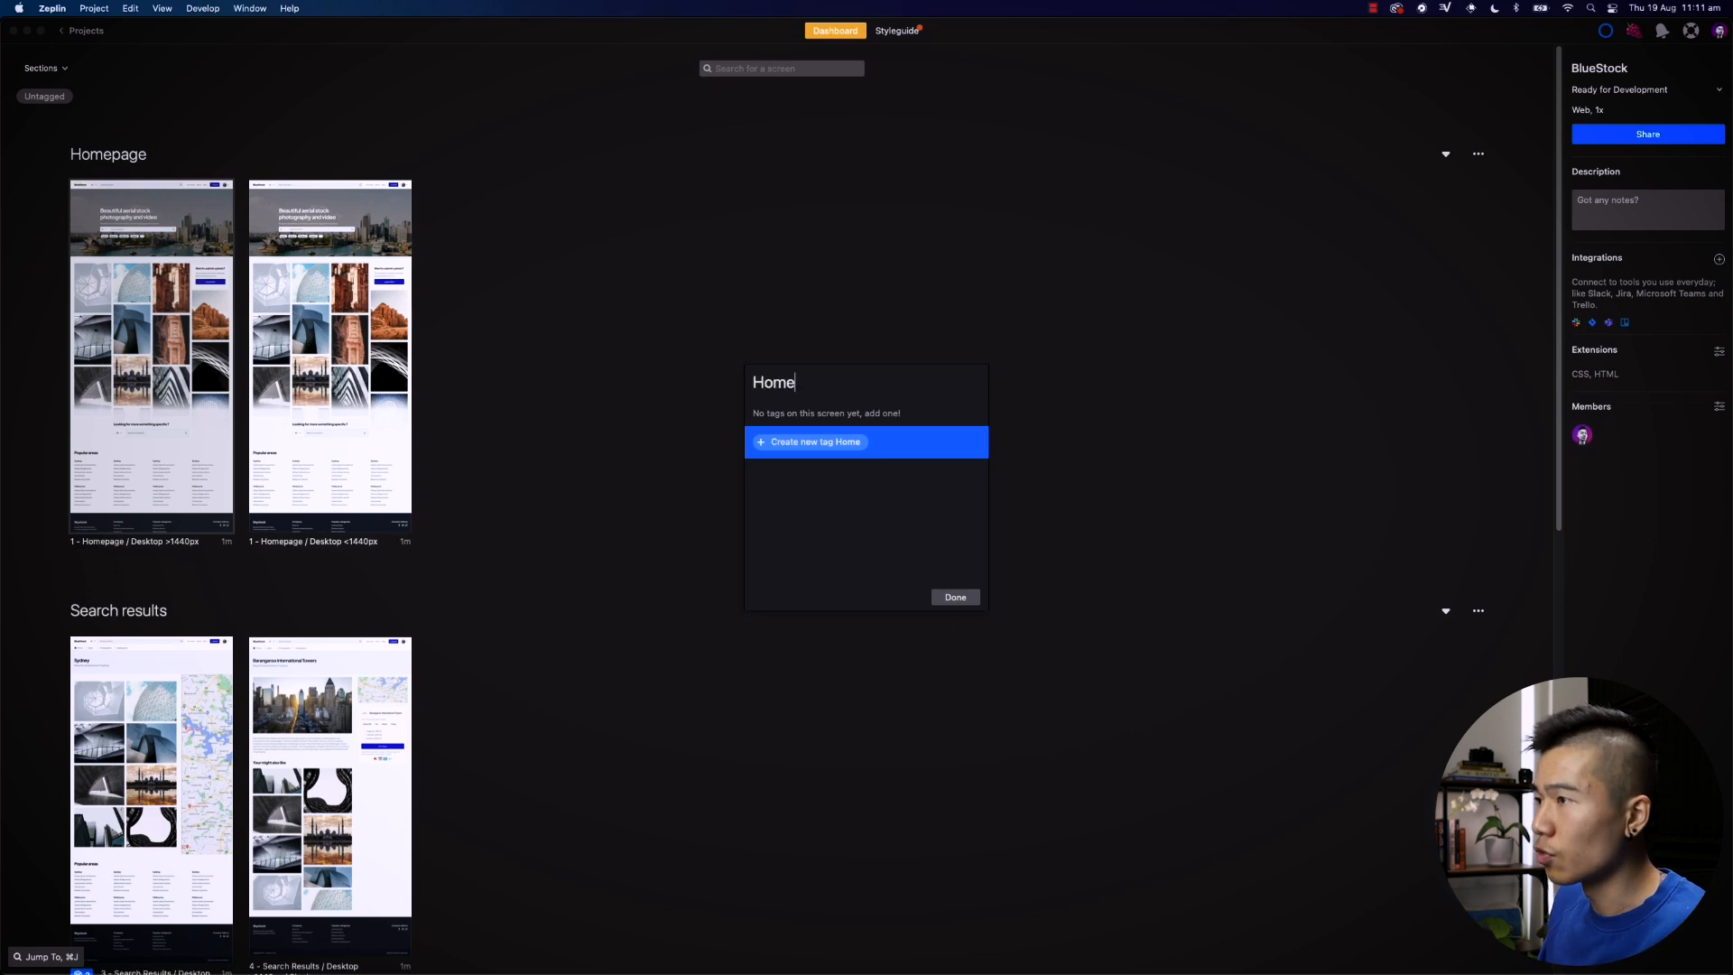
{"action": "type", "text": "page"}
{"action": "key", "text": "Return"}
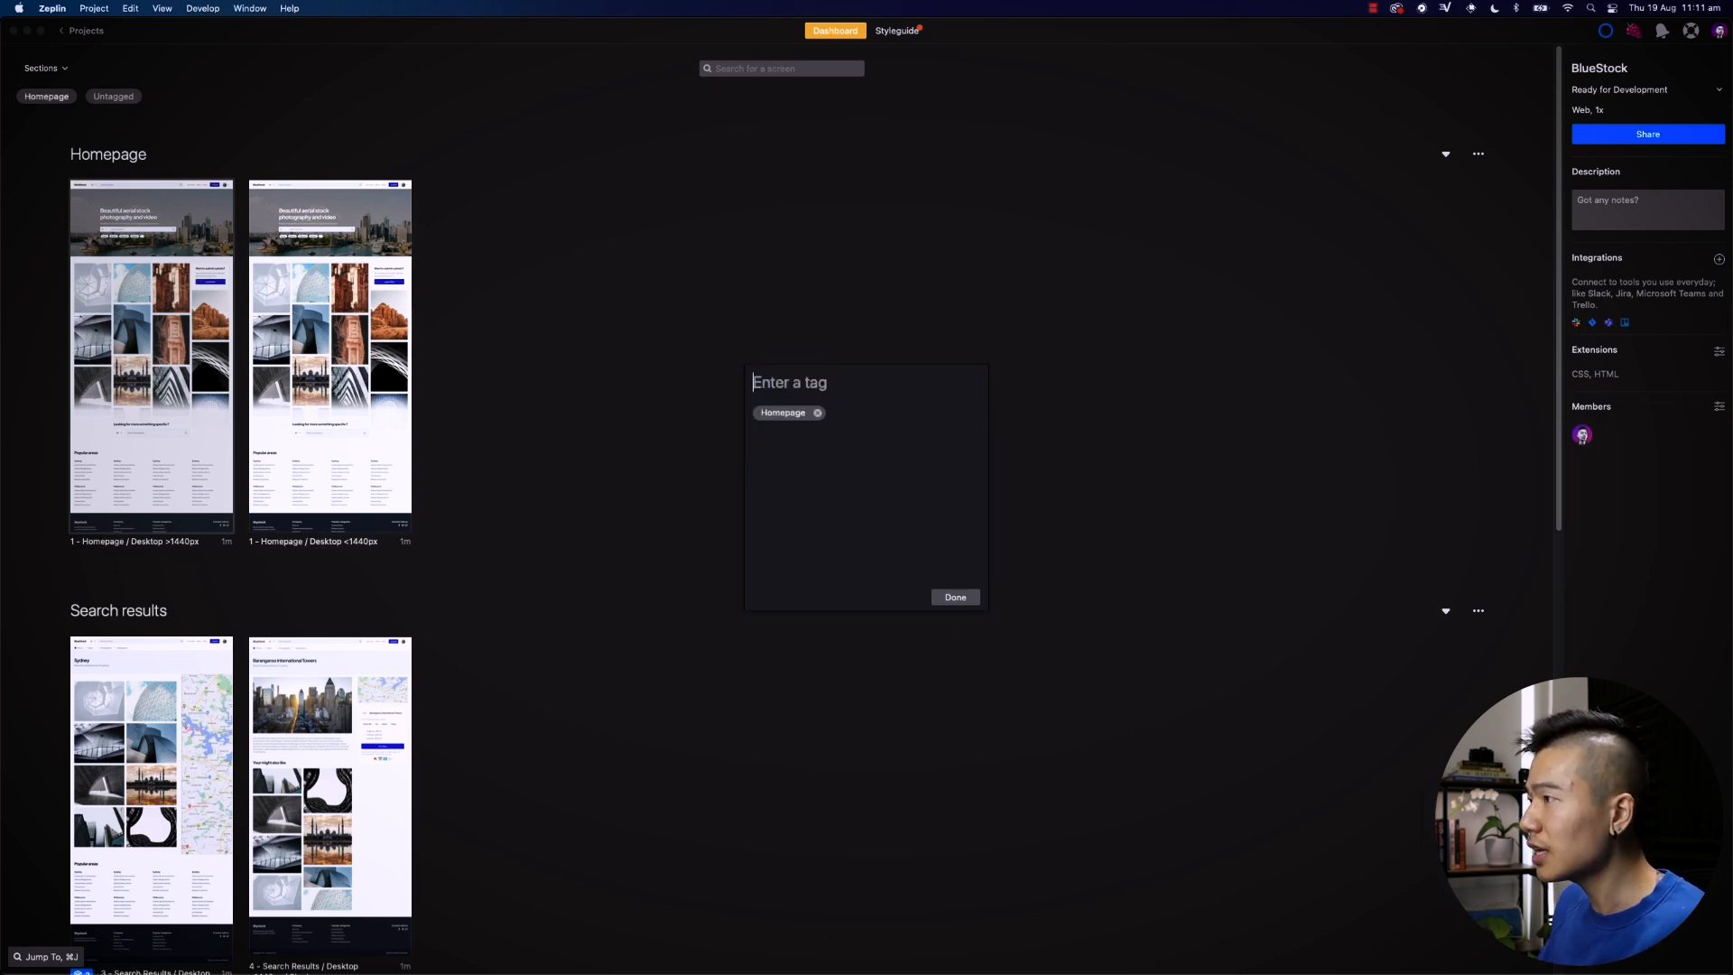
{"action": "key", "text": "Escape"}
Step: Add the existing Homepage tag to the Homepage / Desktop <1440px screen
{"action": "right_click", "coordinate": [354, 298]}
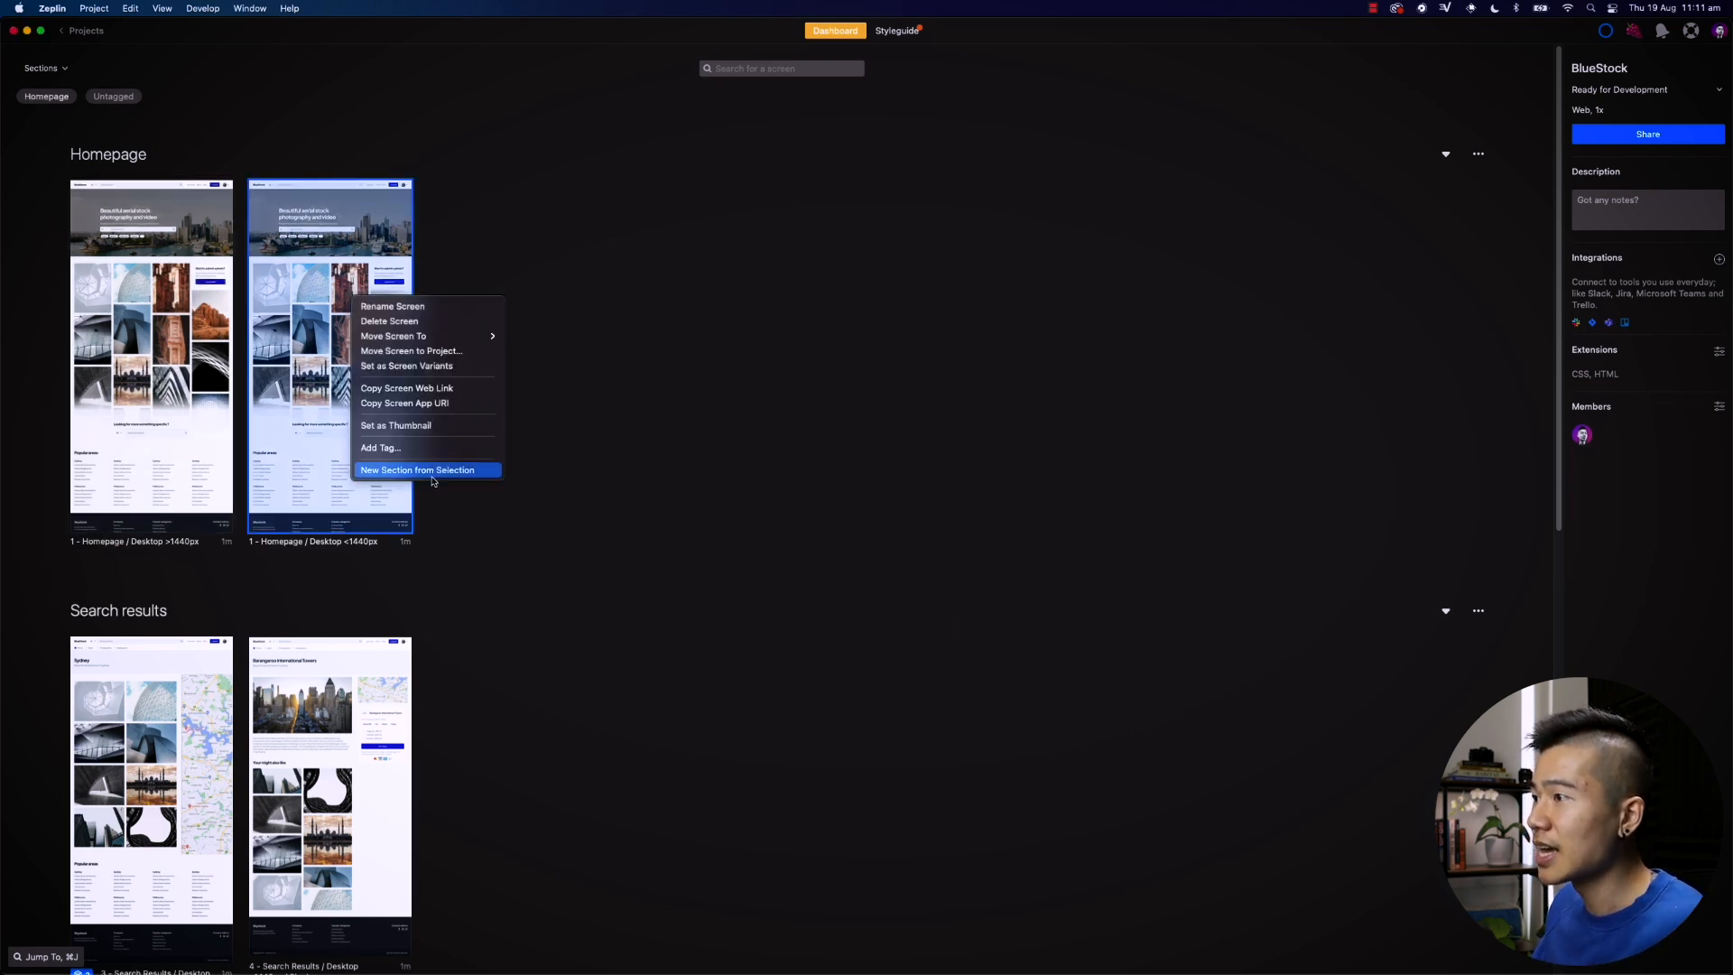
{"action": "left_click", "coordinate": [445, 449]}
{"action": "key", "text": "Return"}
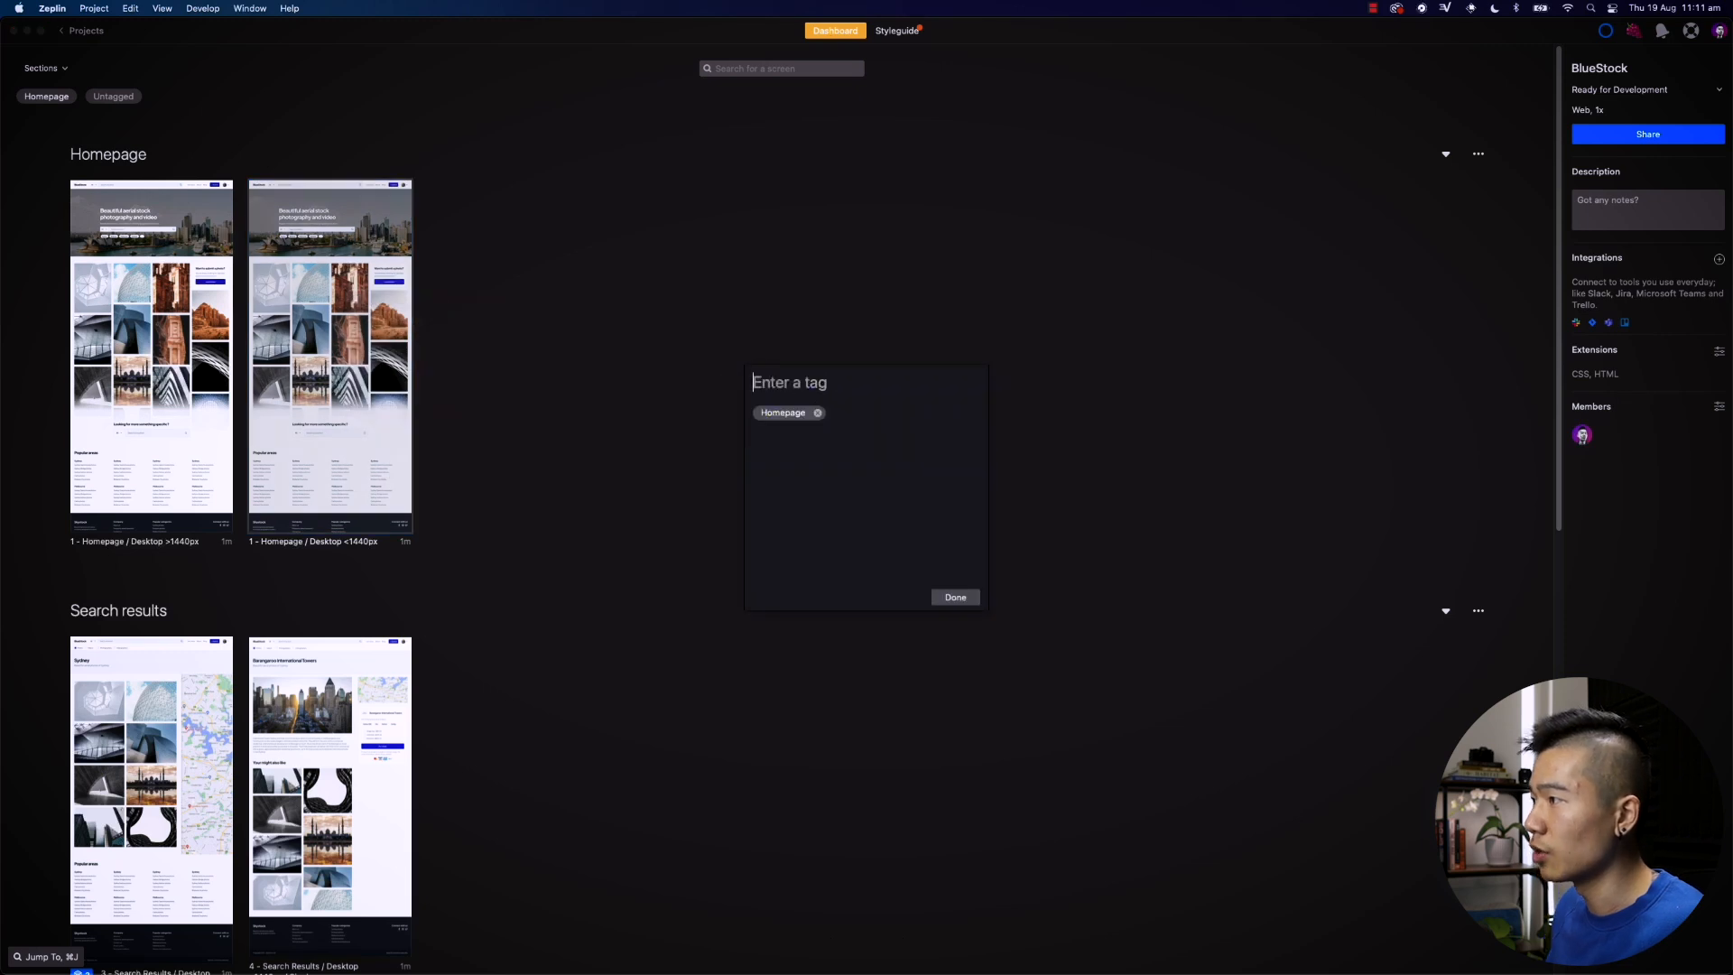
{"action": "left_click", "coordinate": [955, 596]}
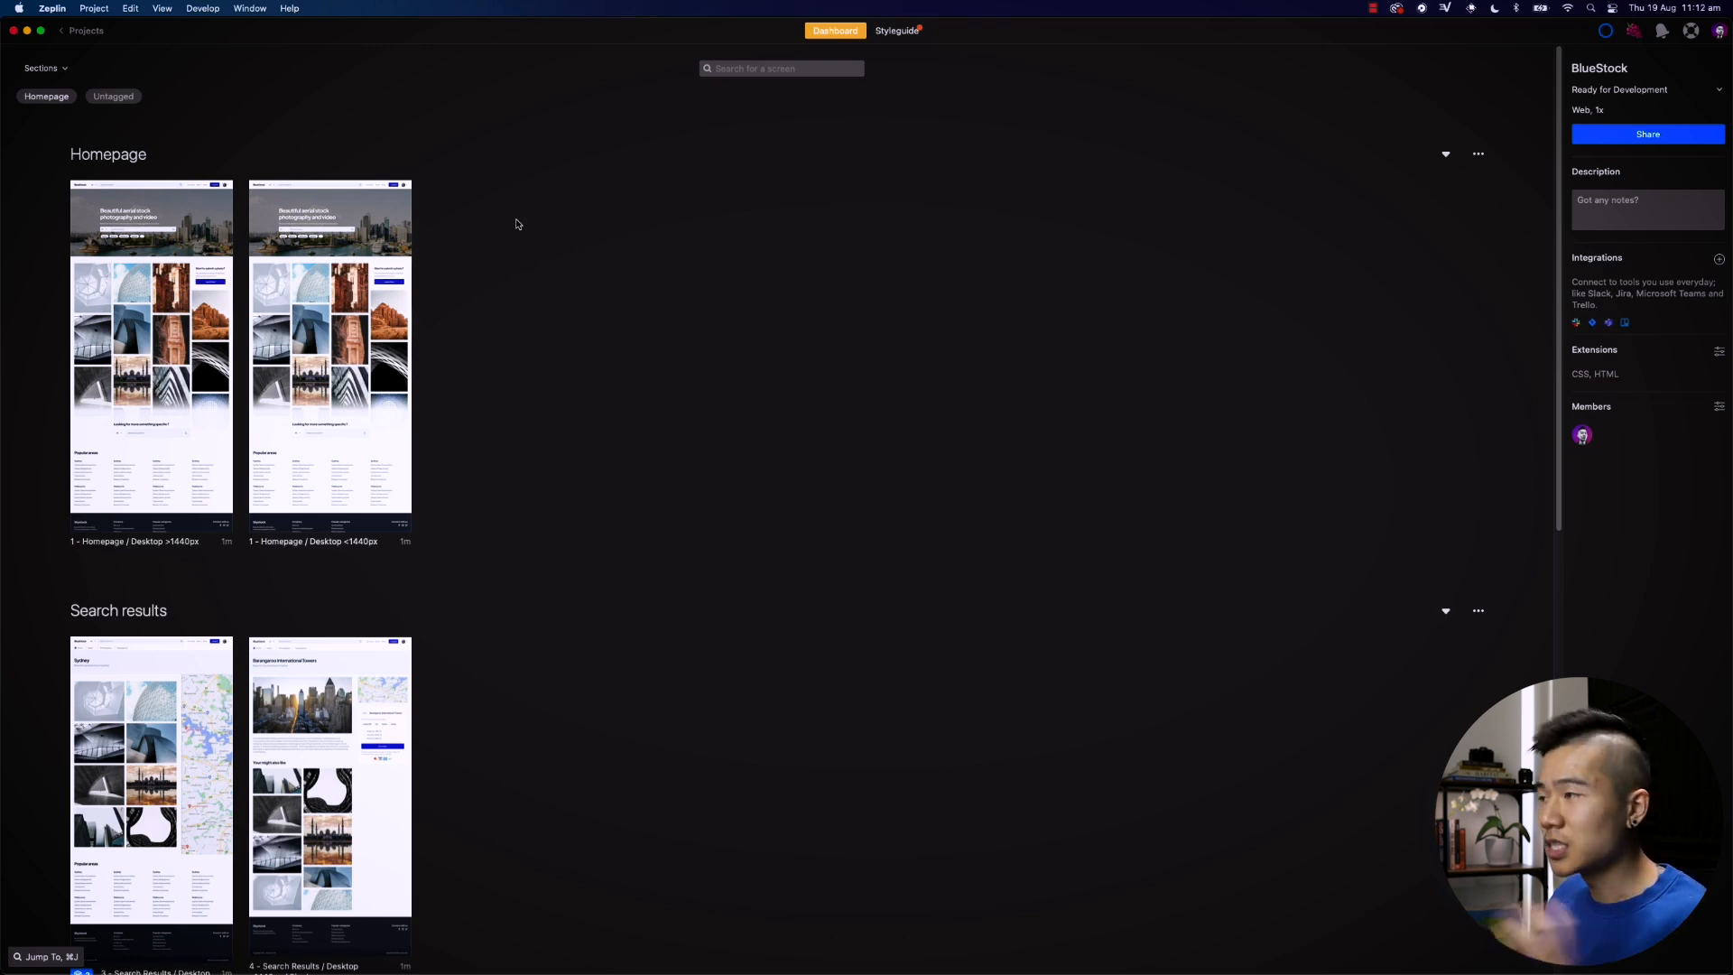
Step: Search the project's screens for "Homepage" and select the search text
{"action": "left_click", "coordinate": [783, 70]}
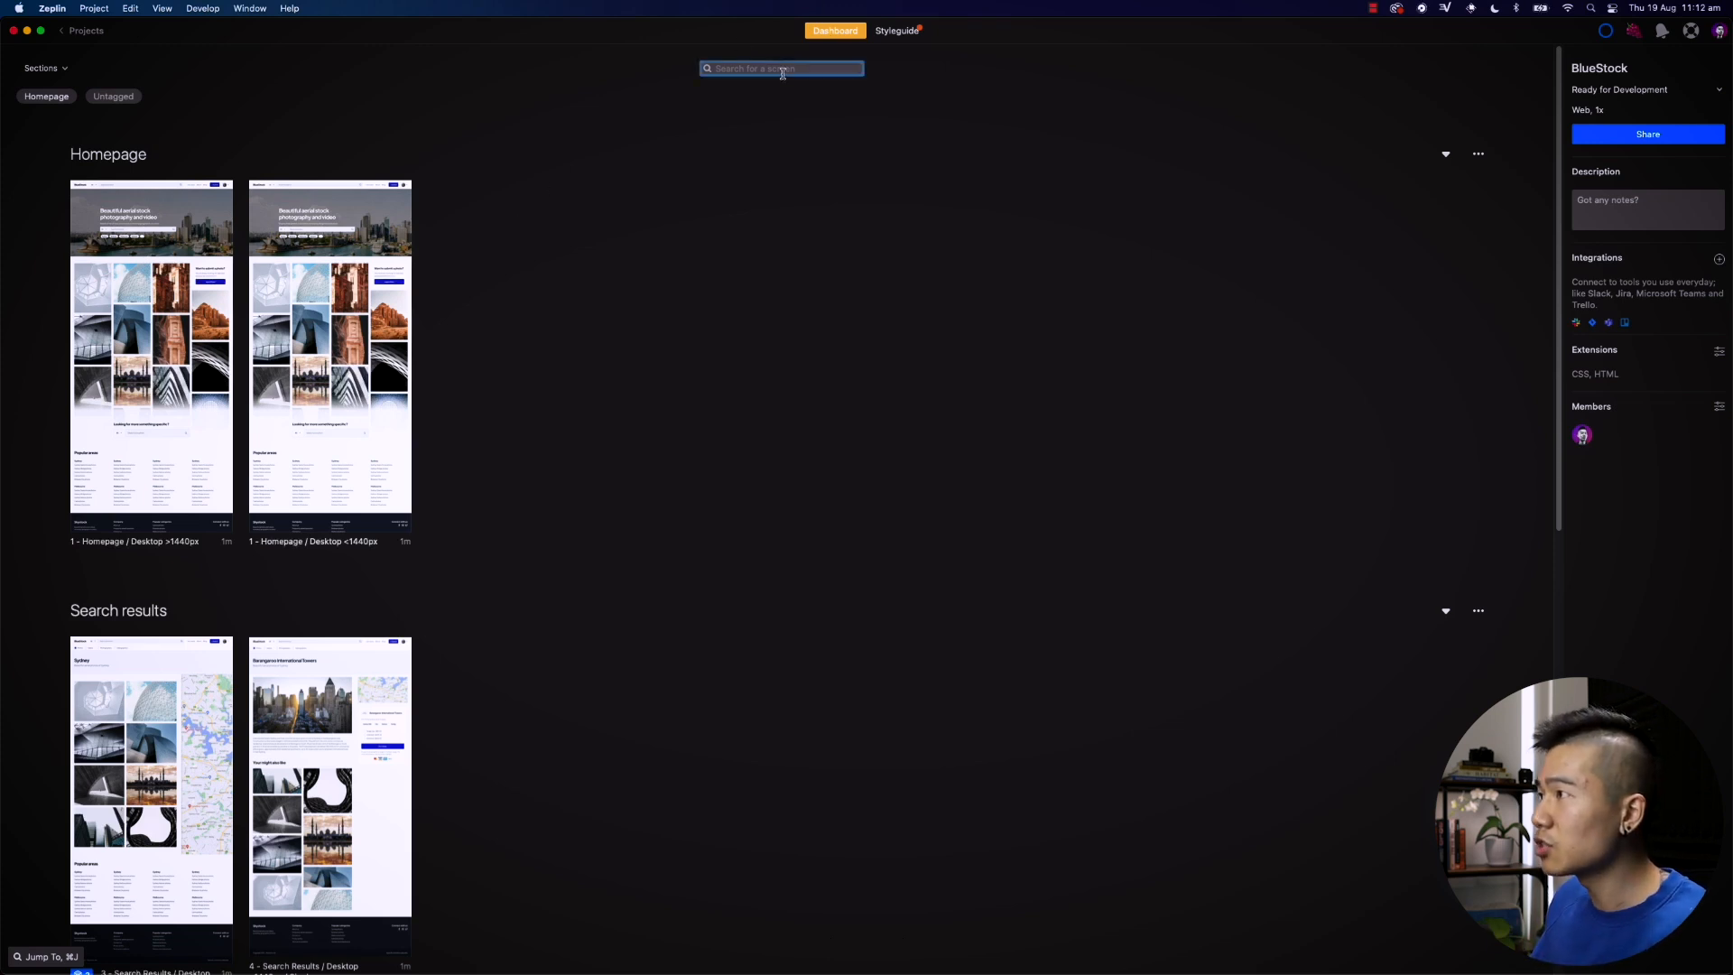
{"action": "type", "text": "Homepage"}
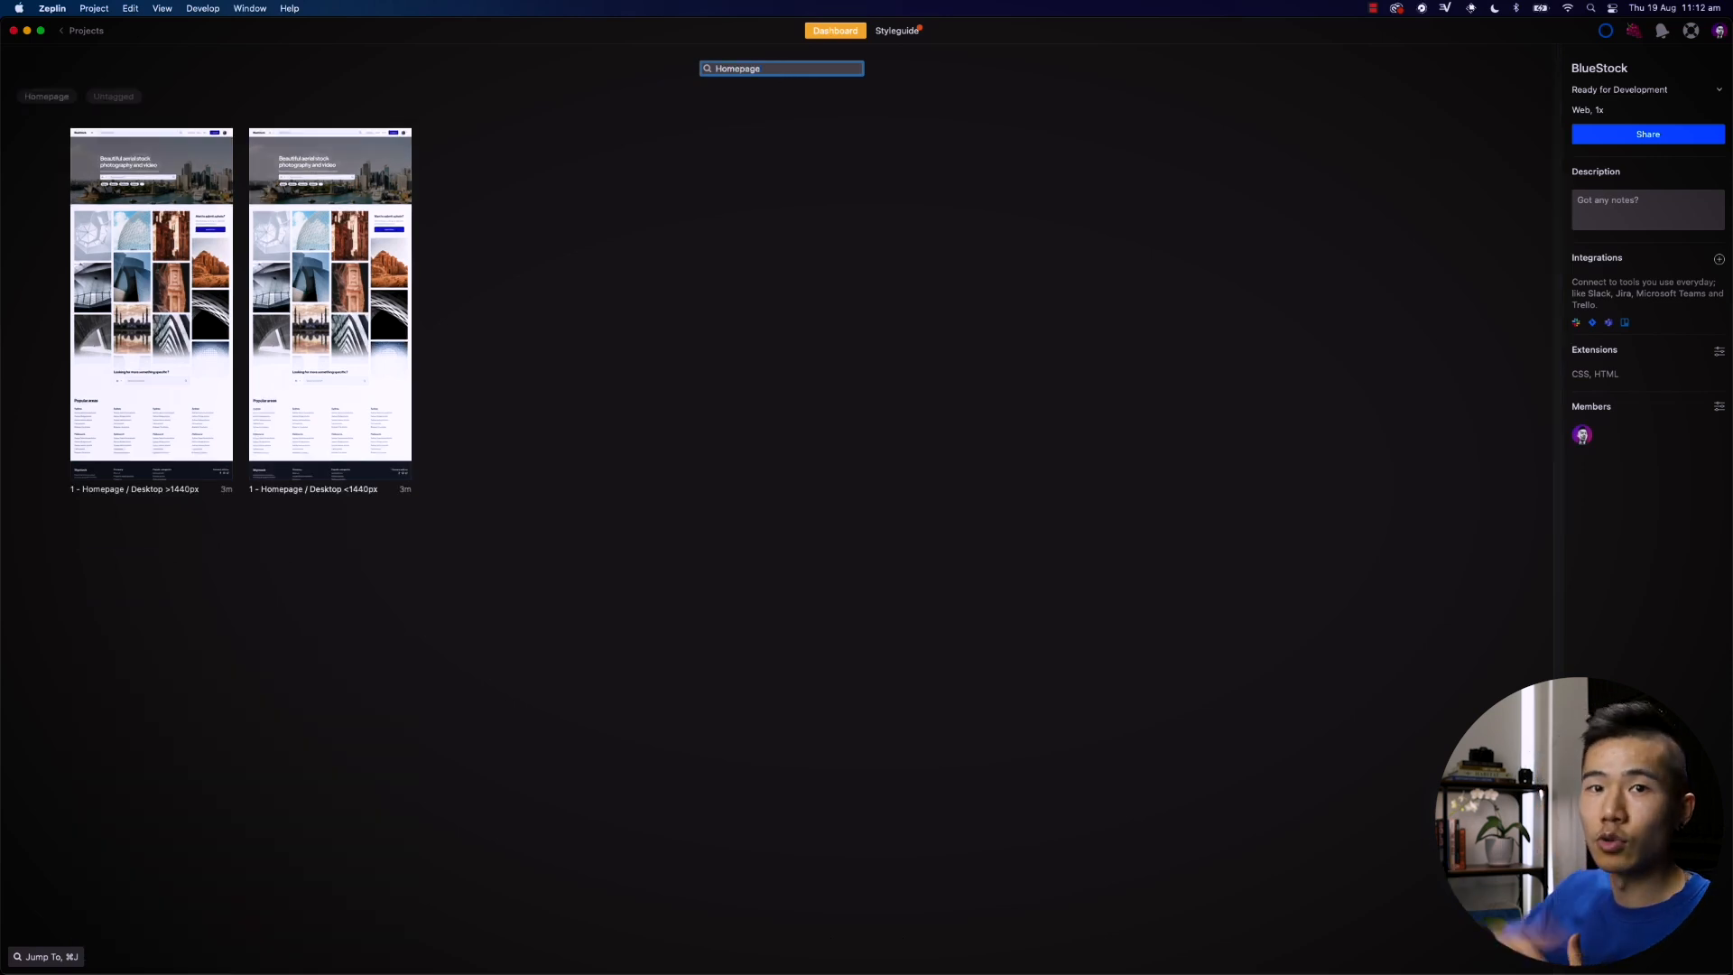
{"action": "key", "text": "super+a"}
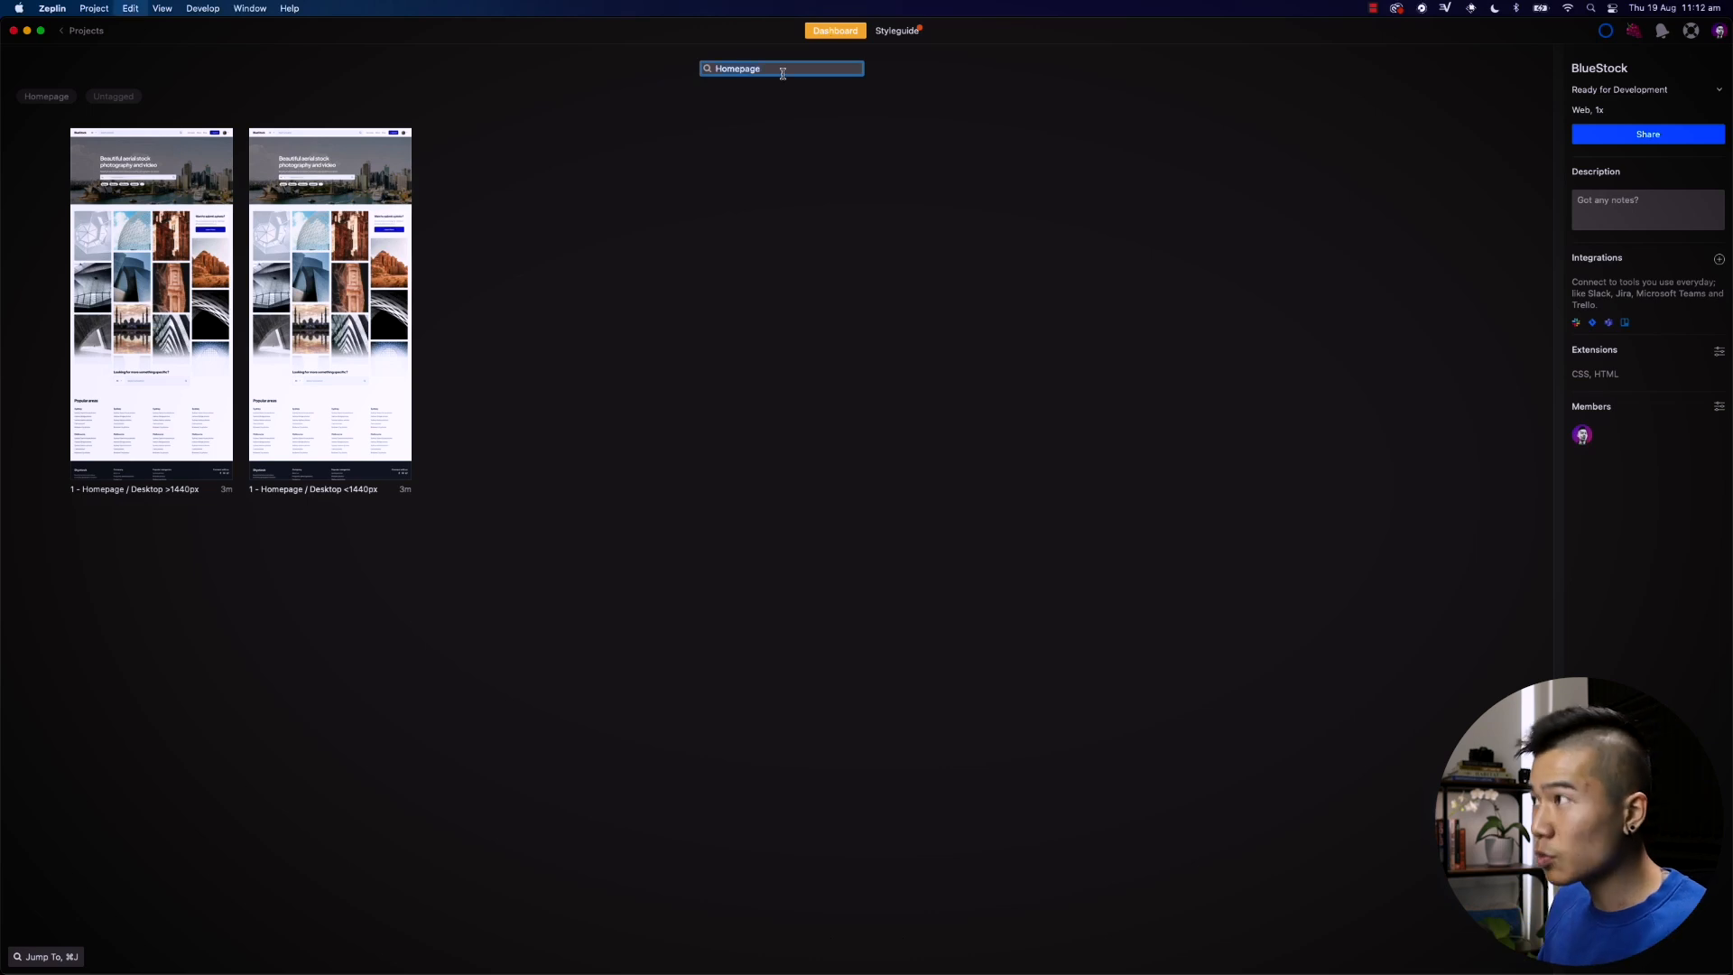
Step: Clear the screen search and open the BlueStock project's styleguide
{"action": "key", "text": "BackSpace"}
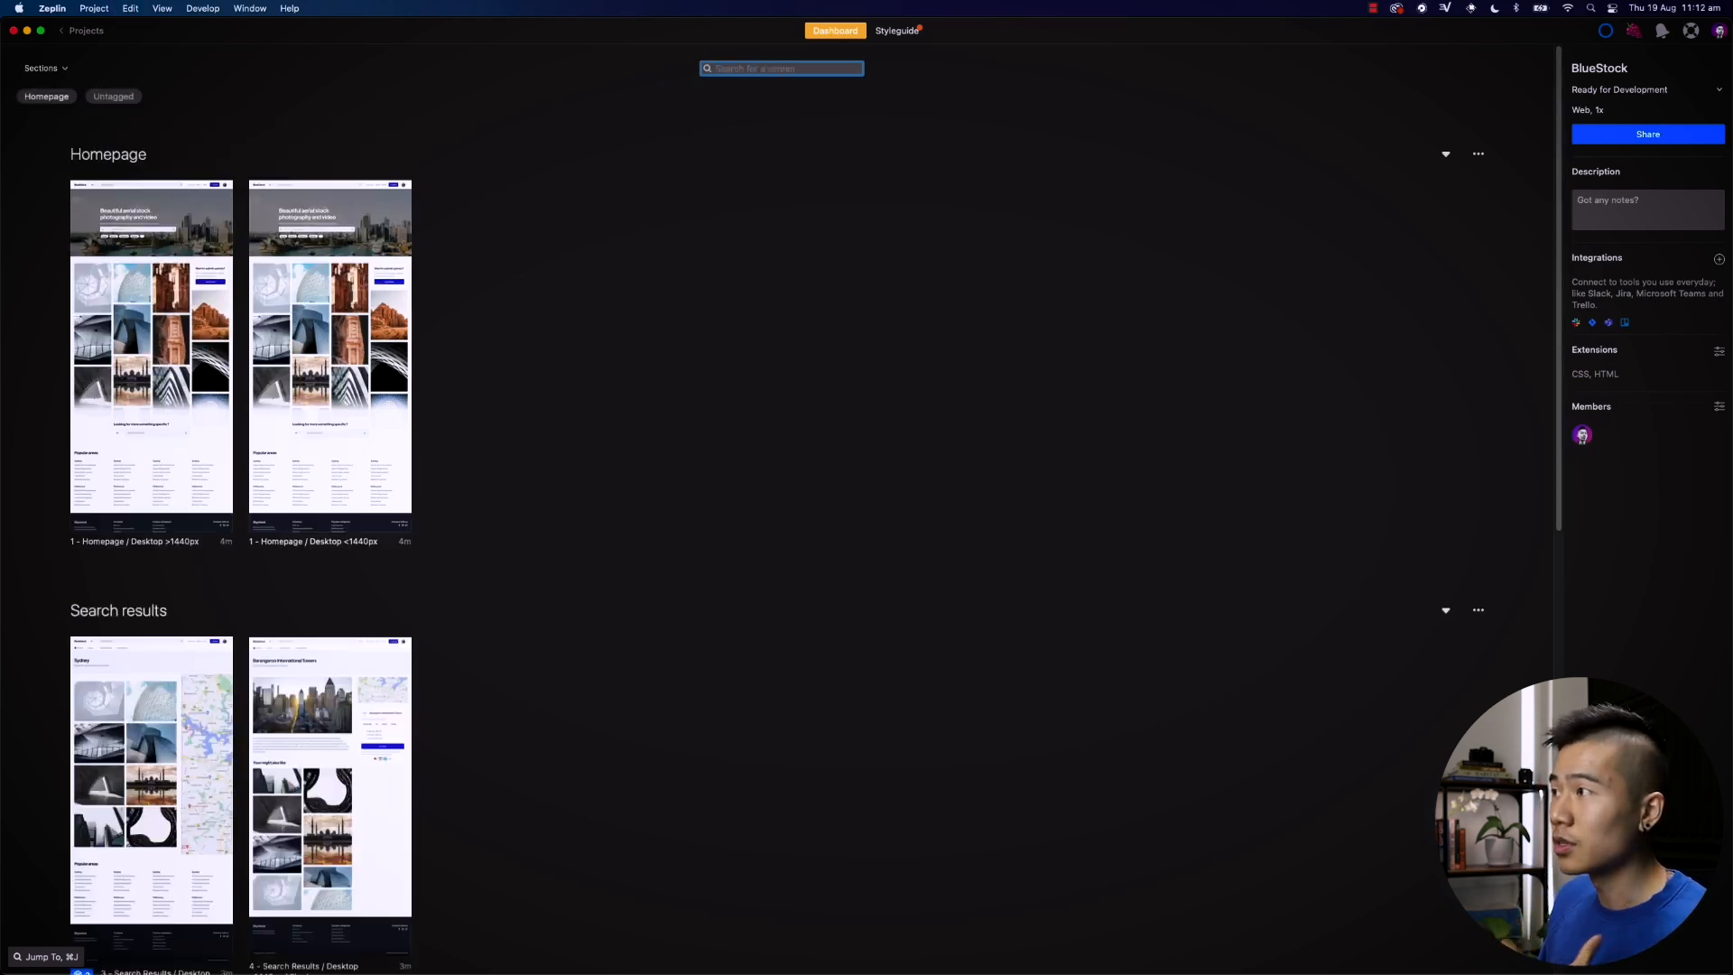
{"action": "left_click", "coordinate": [748, 402]}
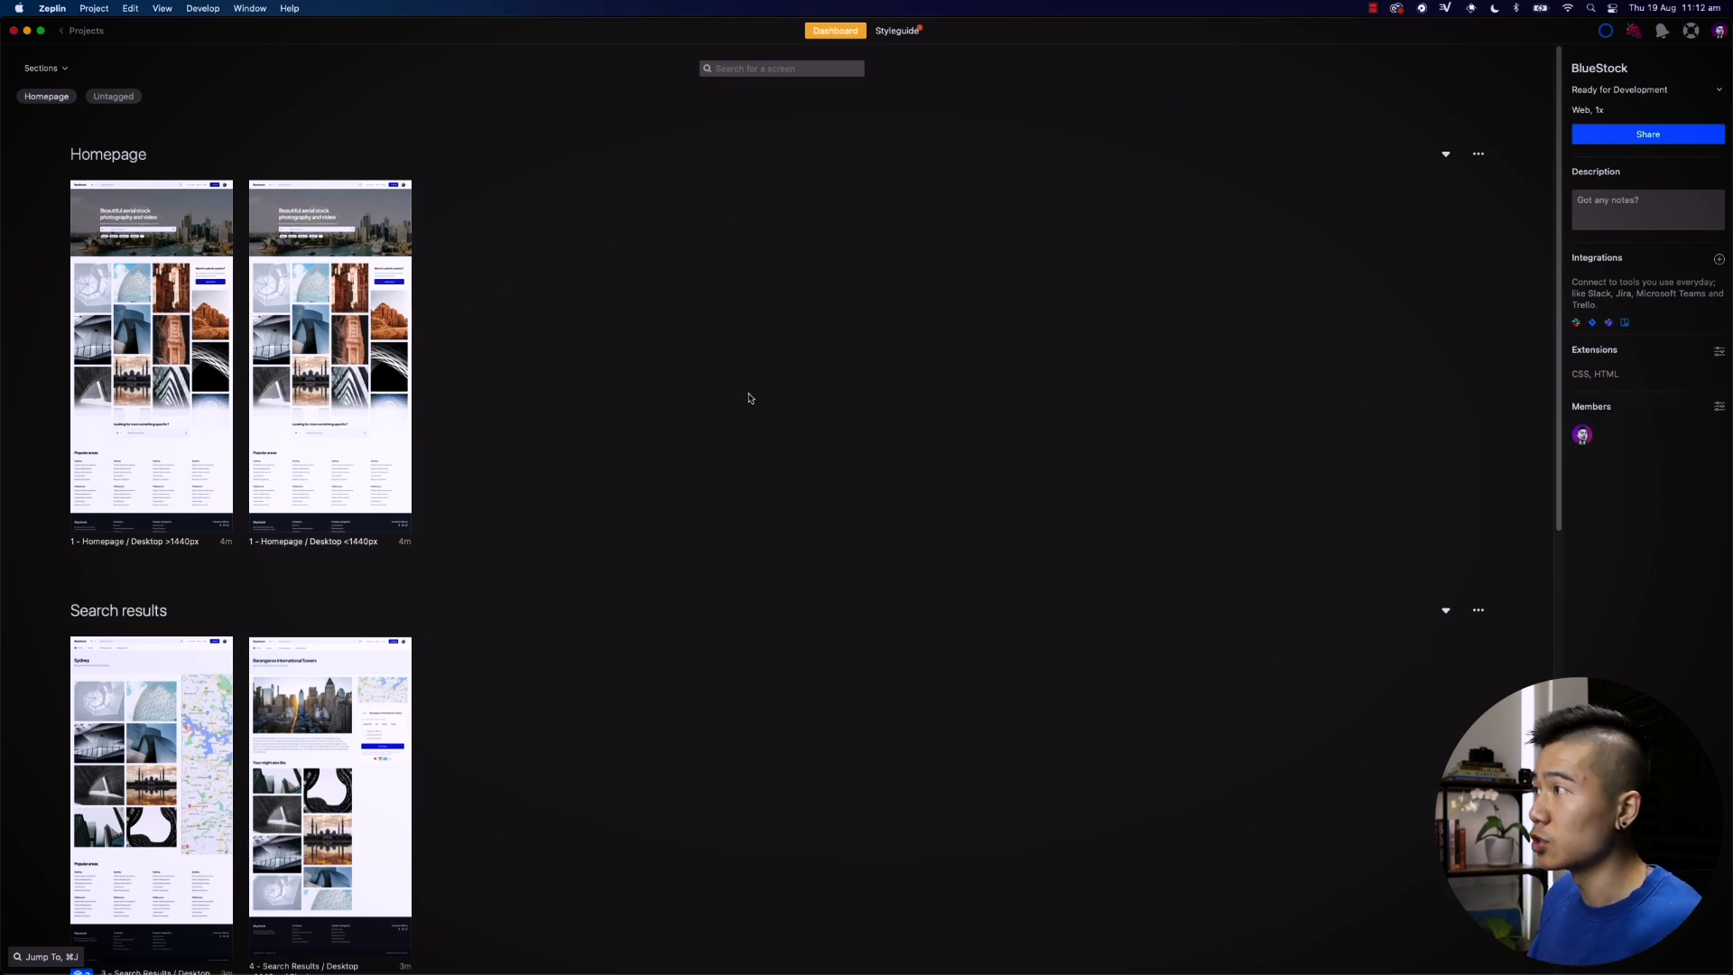
{"action": "left_click", "coordinate": [896, 32]}
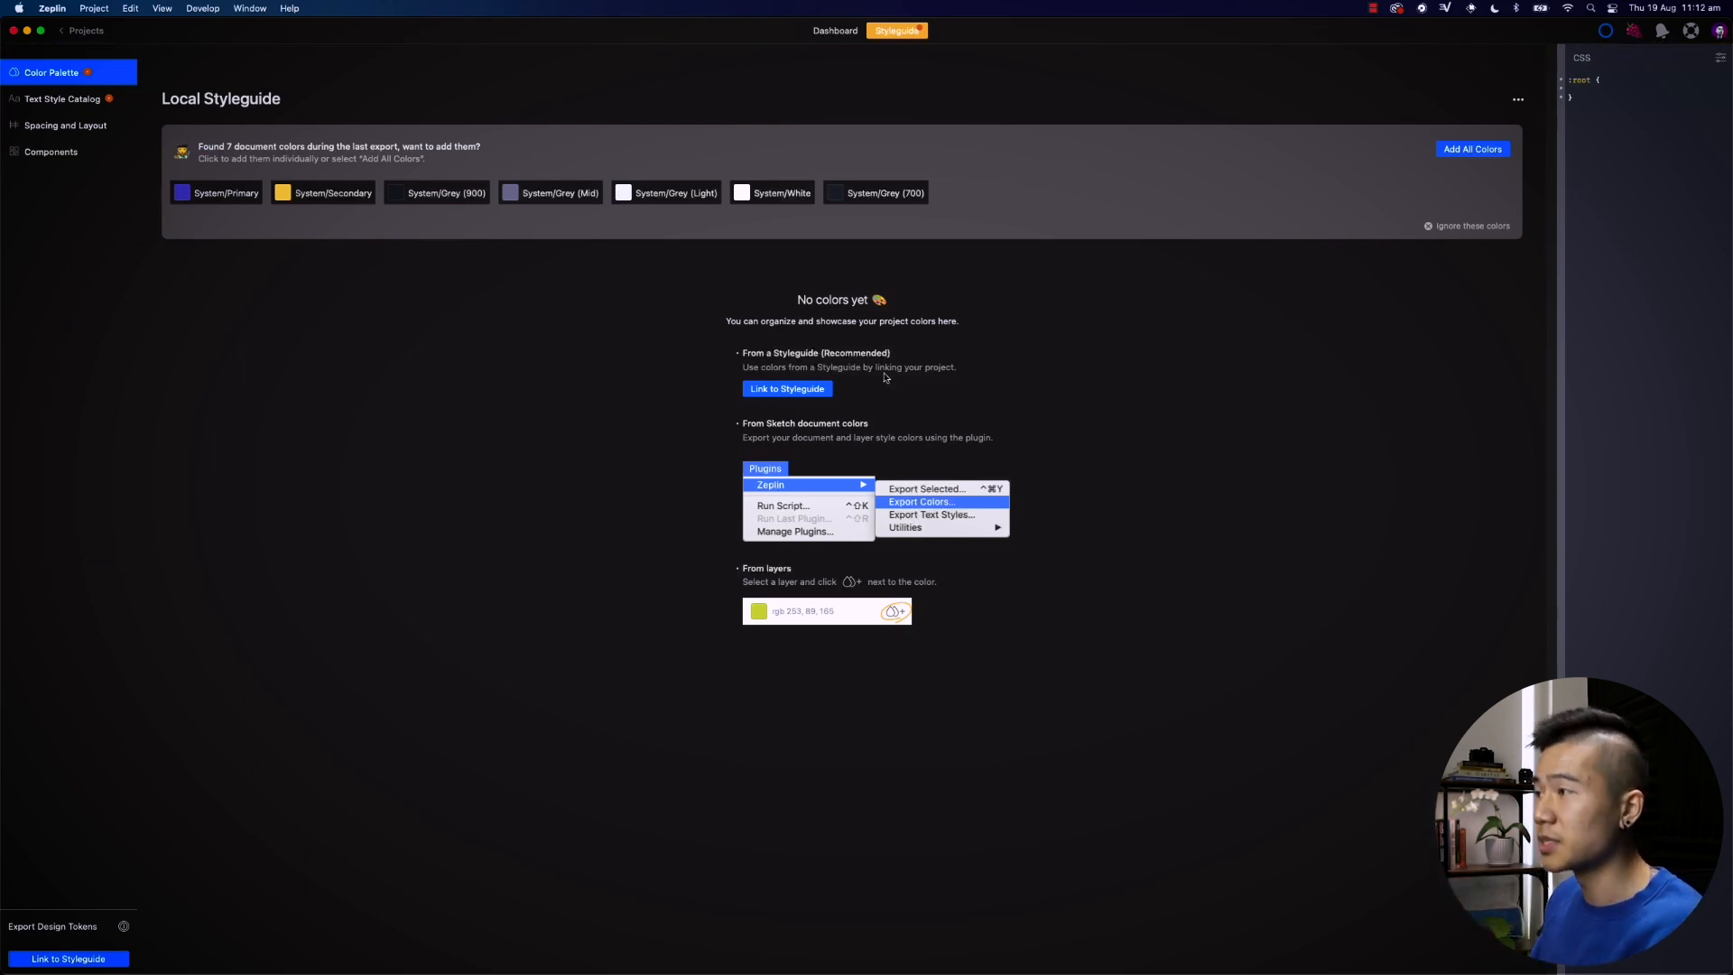
Step: Switch to Figma and go to the main component of the Hero on the Homepage / Desktop >1440px frame
{"action": "key", "text": "super+Tab"}
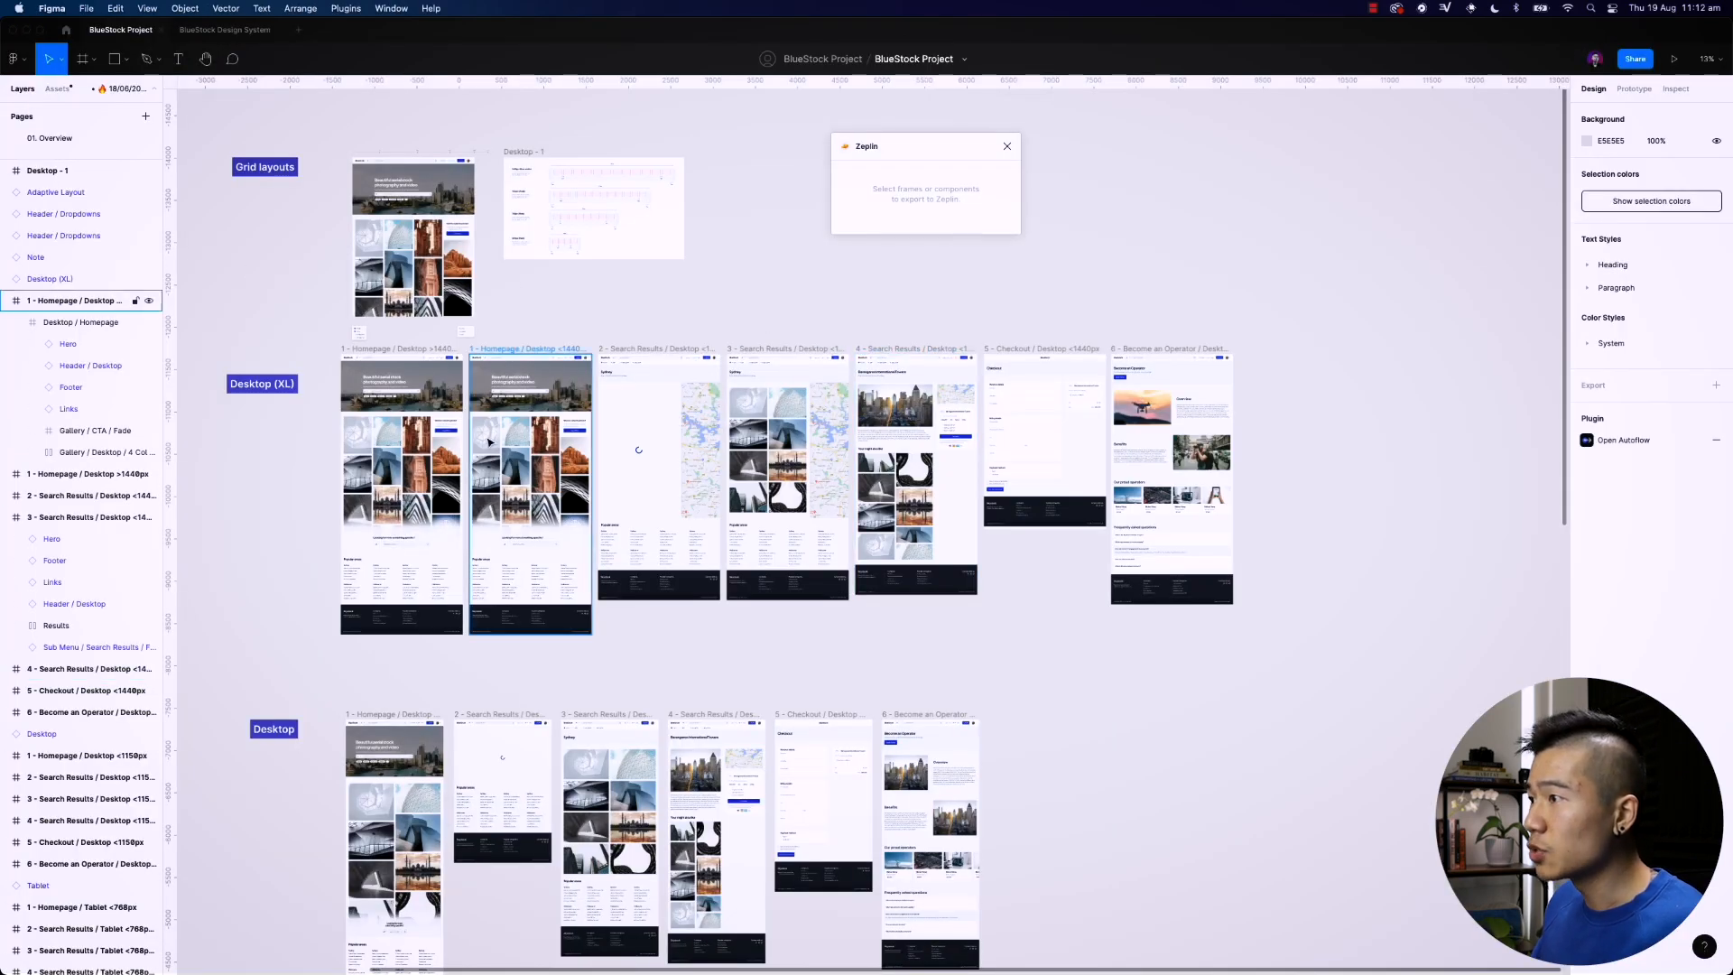
{"action": "scroll", "coordinate": [541, 424], "scroll_direction": "up", "scroll_amount": 5}
{"action": "scroll", "coordinate": [600, 449], "scroll_direction": "up", "scroll_amount": 5}
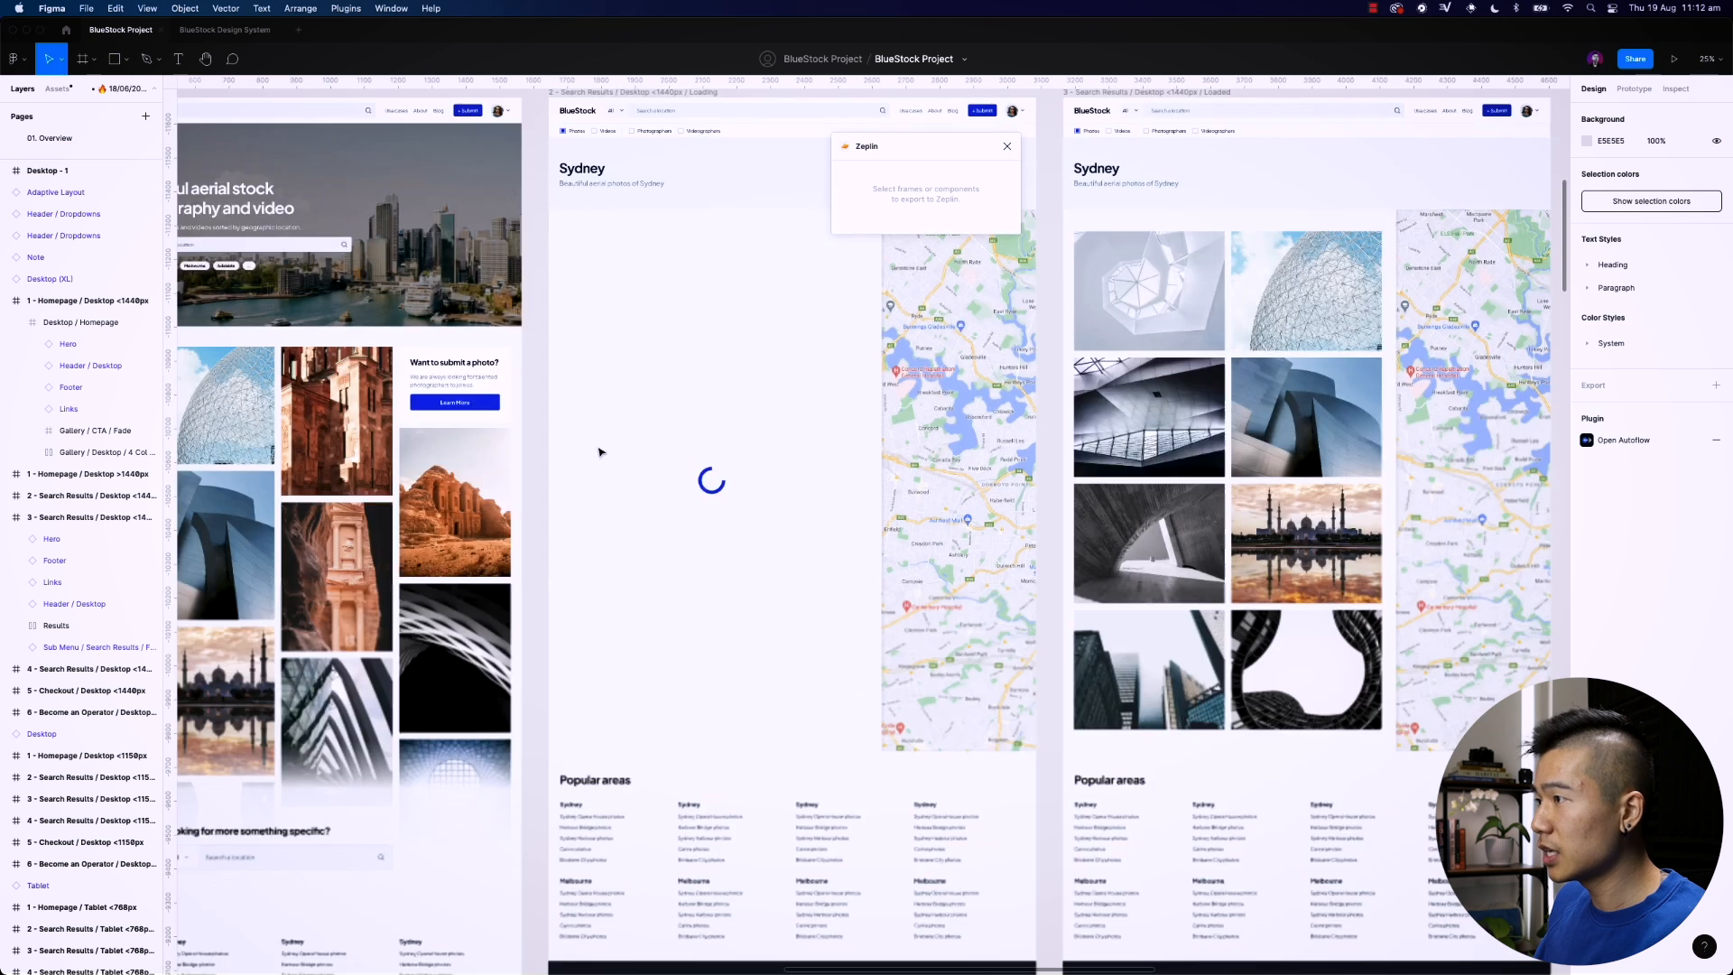
{"action": "scroll", "coordinate": [631, 425], "scroll_direction": "up", "scroll_amount": 5}
{"action": "left_click", "coordinate": [583, 389]}
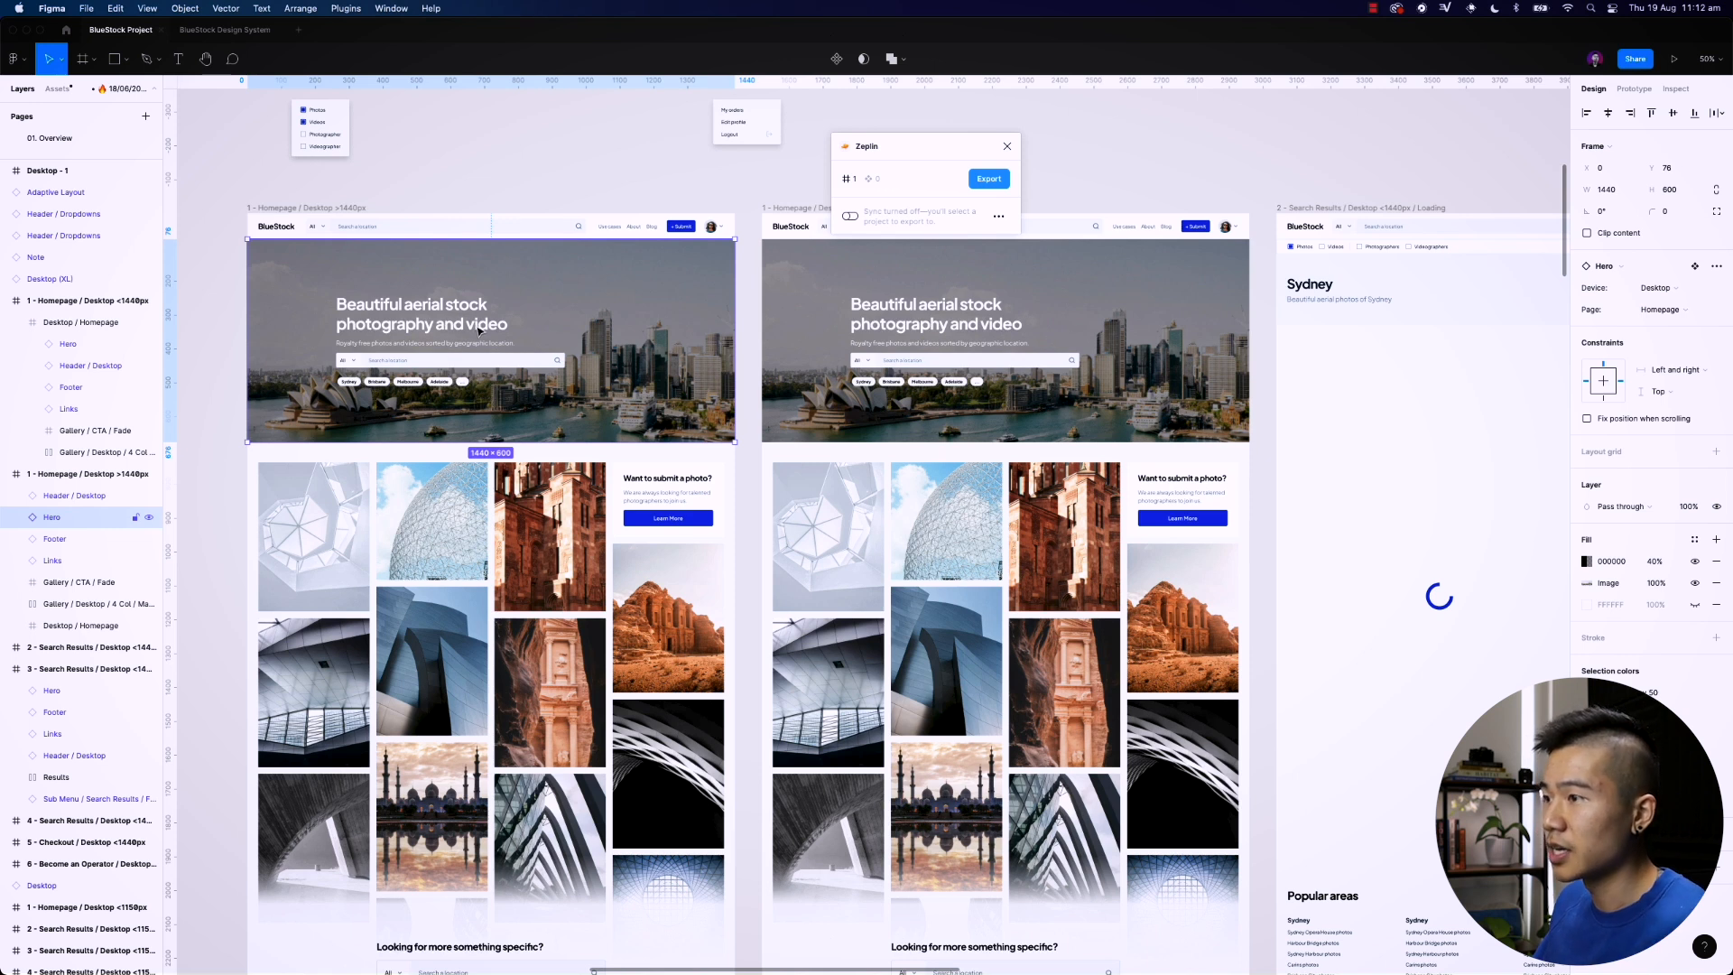
{"action": "right_click", "coordinate": [552, 300]}
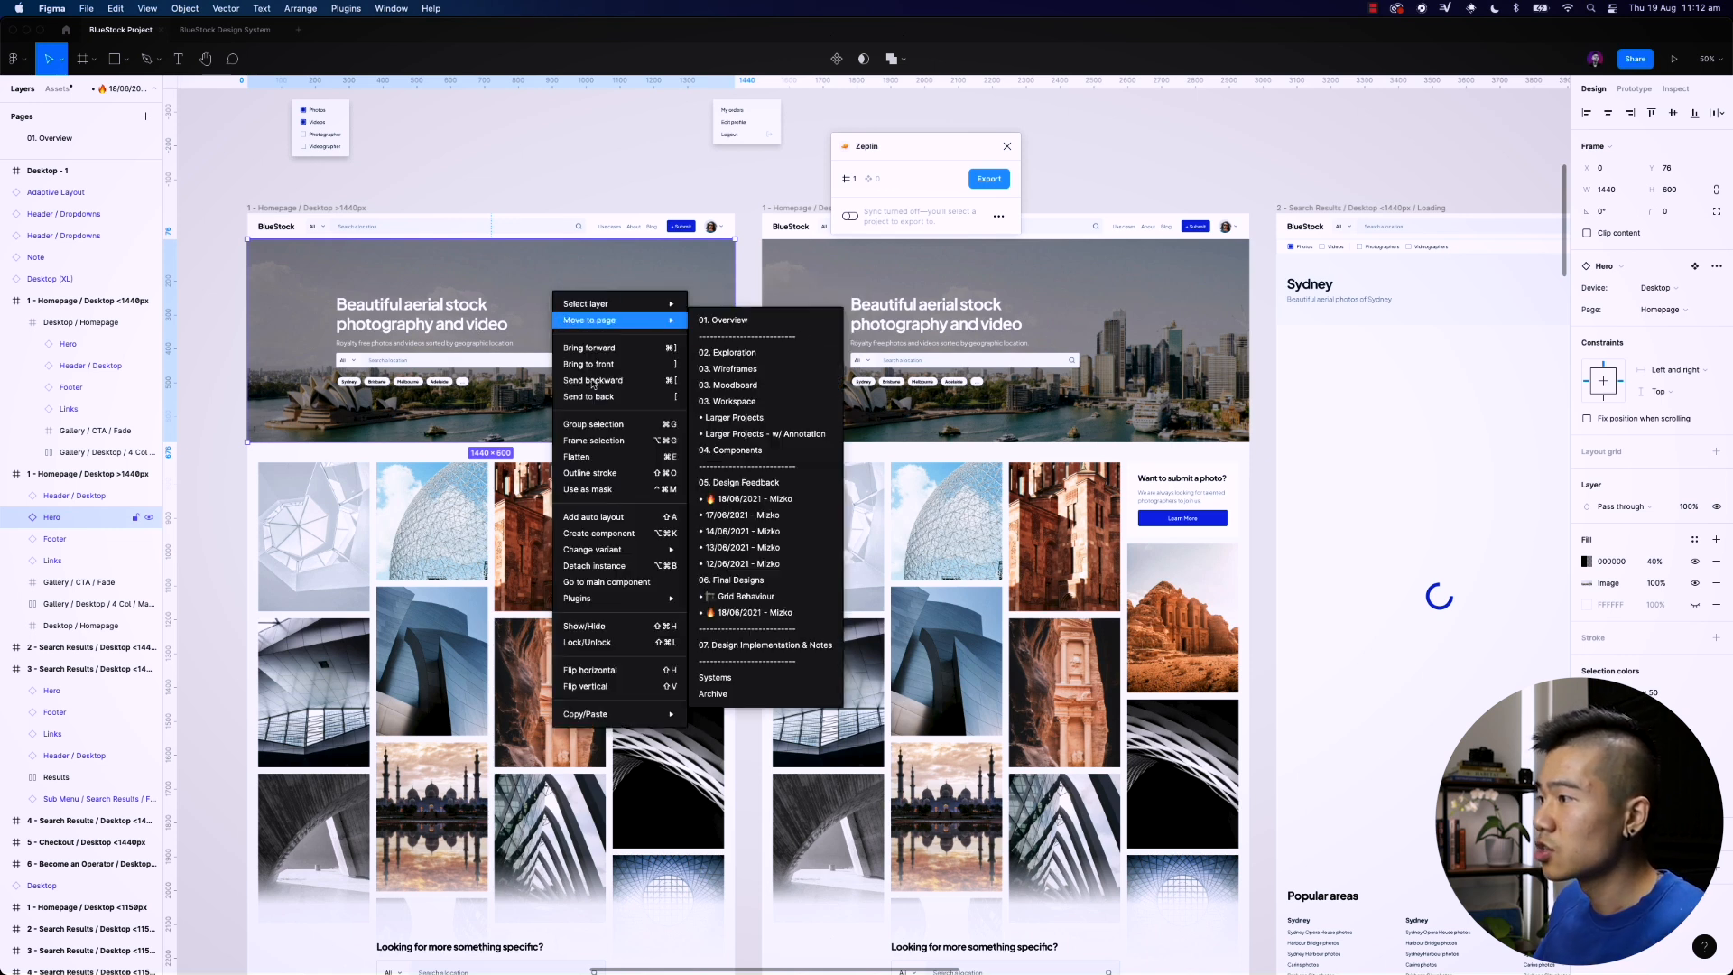
{"action": "left_click", "coordinate": [614, 579]}
{"action": "key", "text": "minus"}
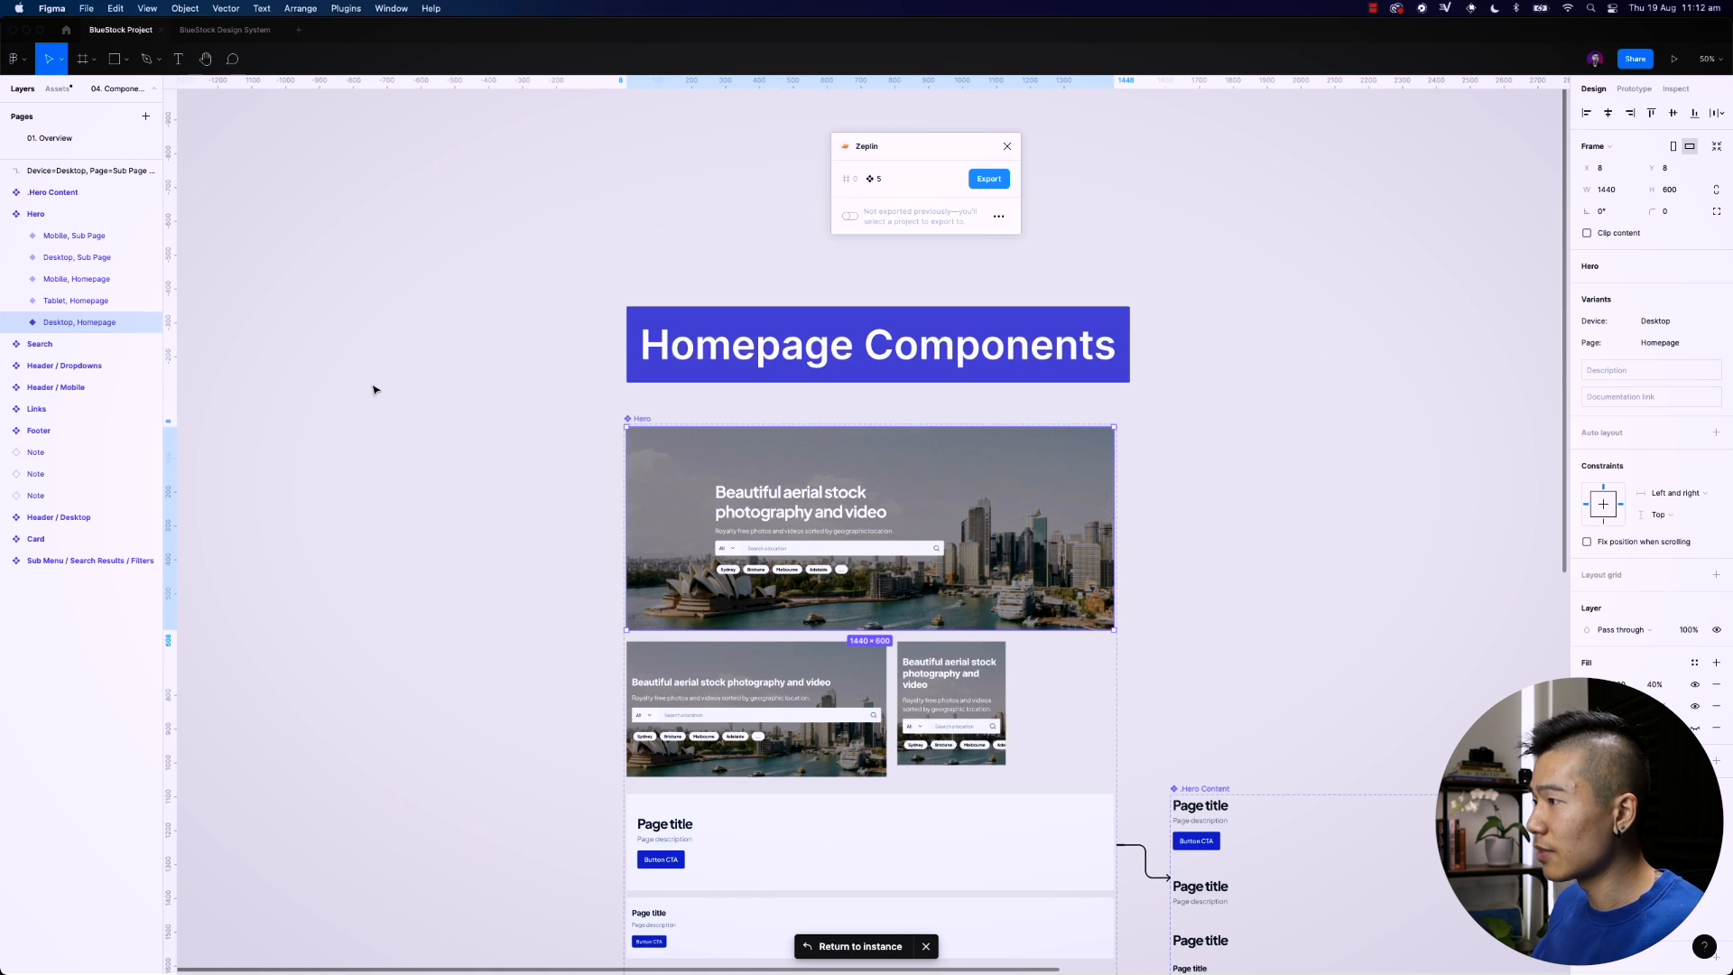
Step: Select the Hero, .Hero Content and Links component sets and start exporting them to Zeplin
{"action": "left_click_drag", "start_coordinate": [599, 390], "coordinate": [429, 243]}
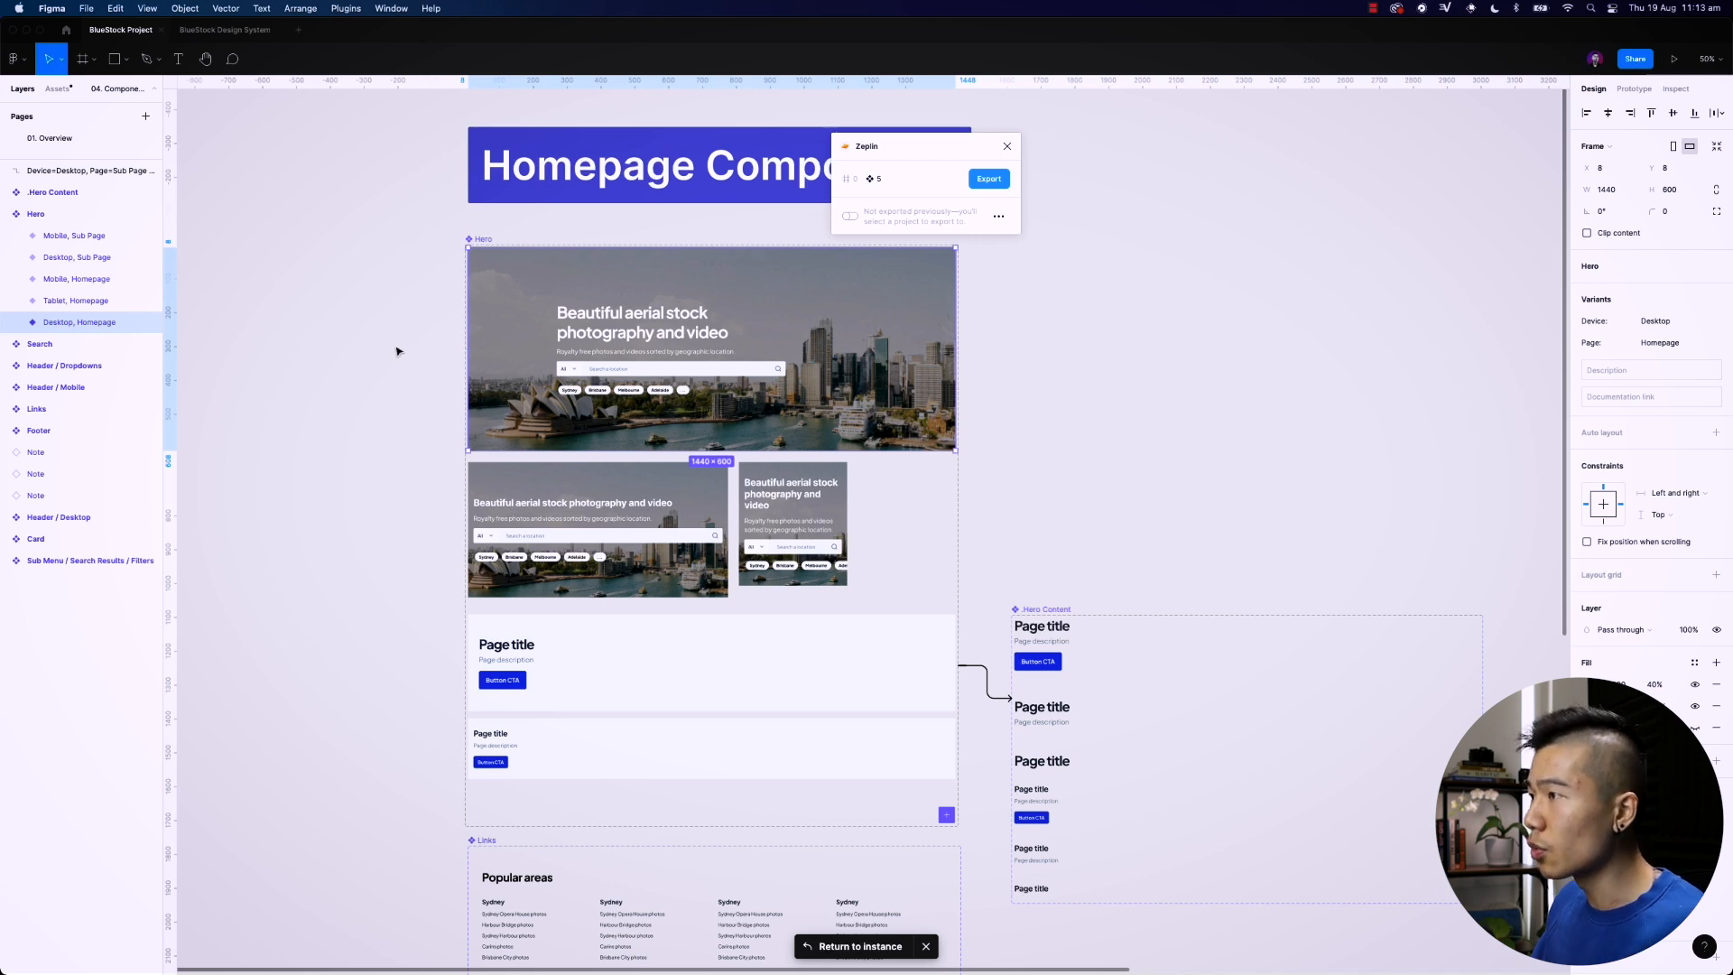
{"action": "left_click", "coordinate": [445, 232]}
{"action": "left_click_drag", "start_coordinate": [445, 228], "coordinate": [1525, 850]}
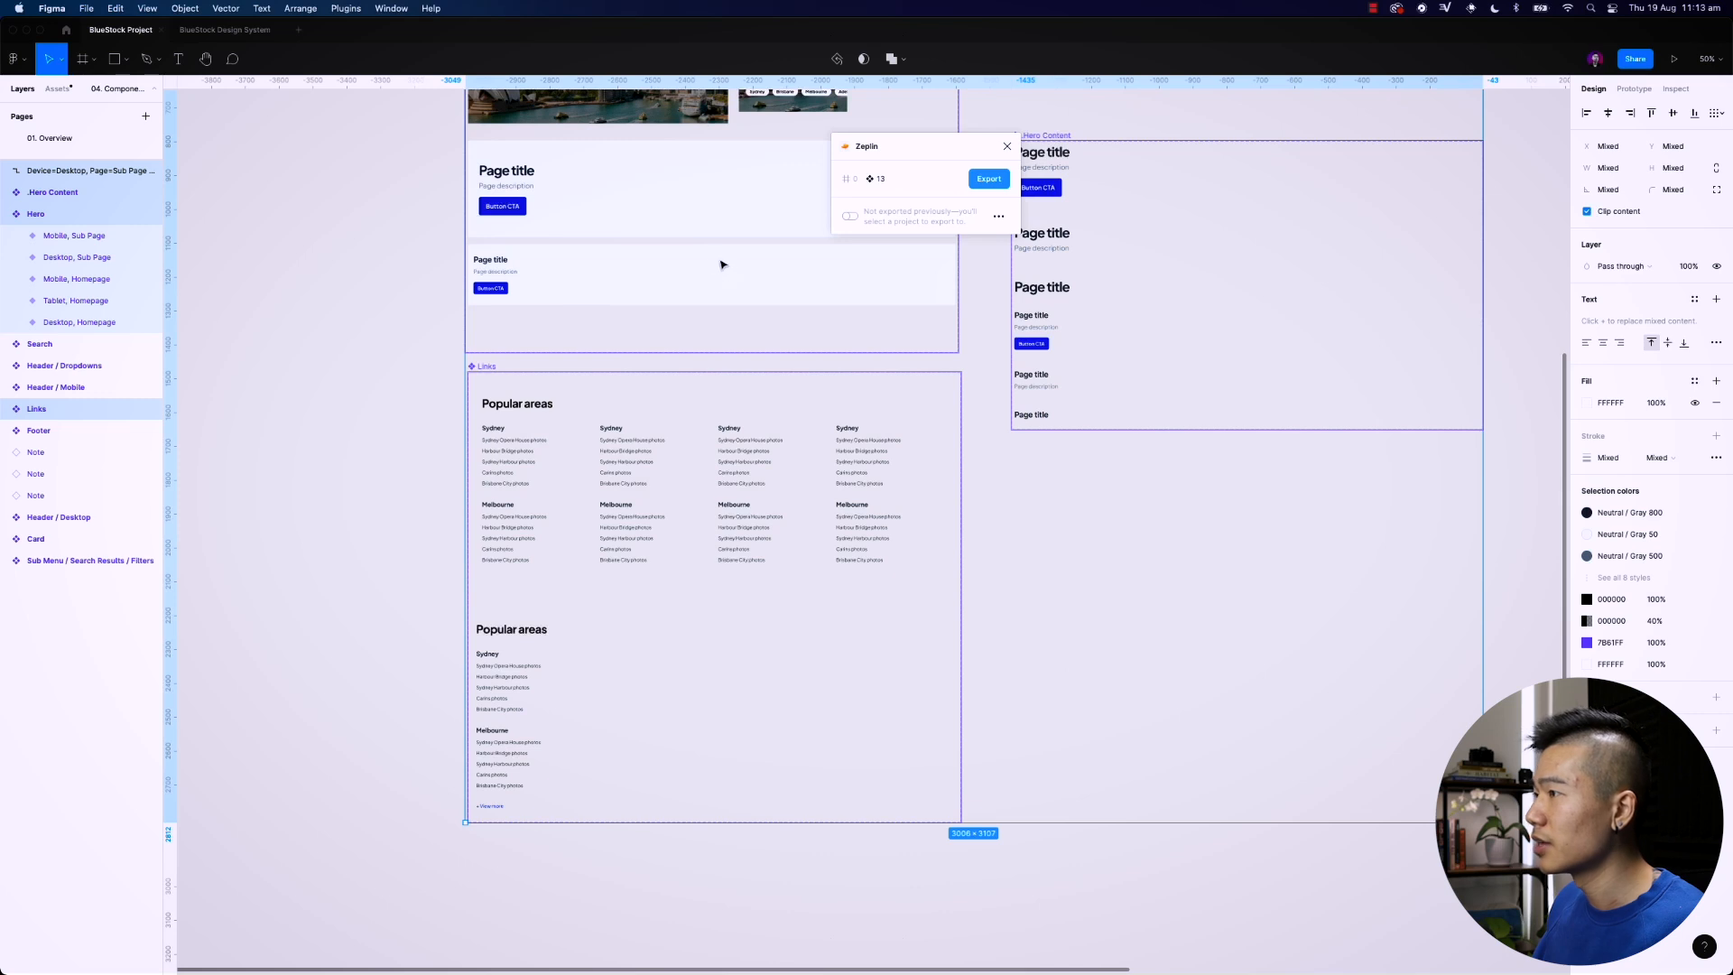
{"action": "left_click", "coordinate": [988, 181]}
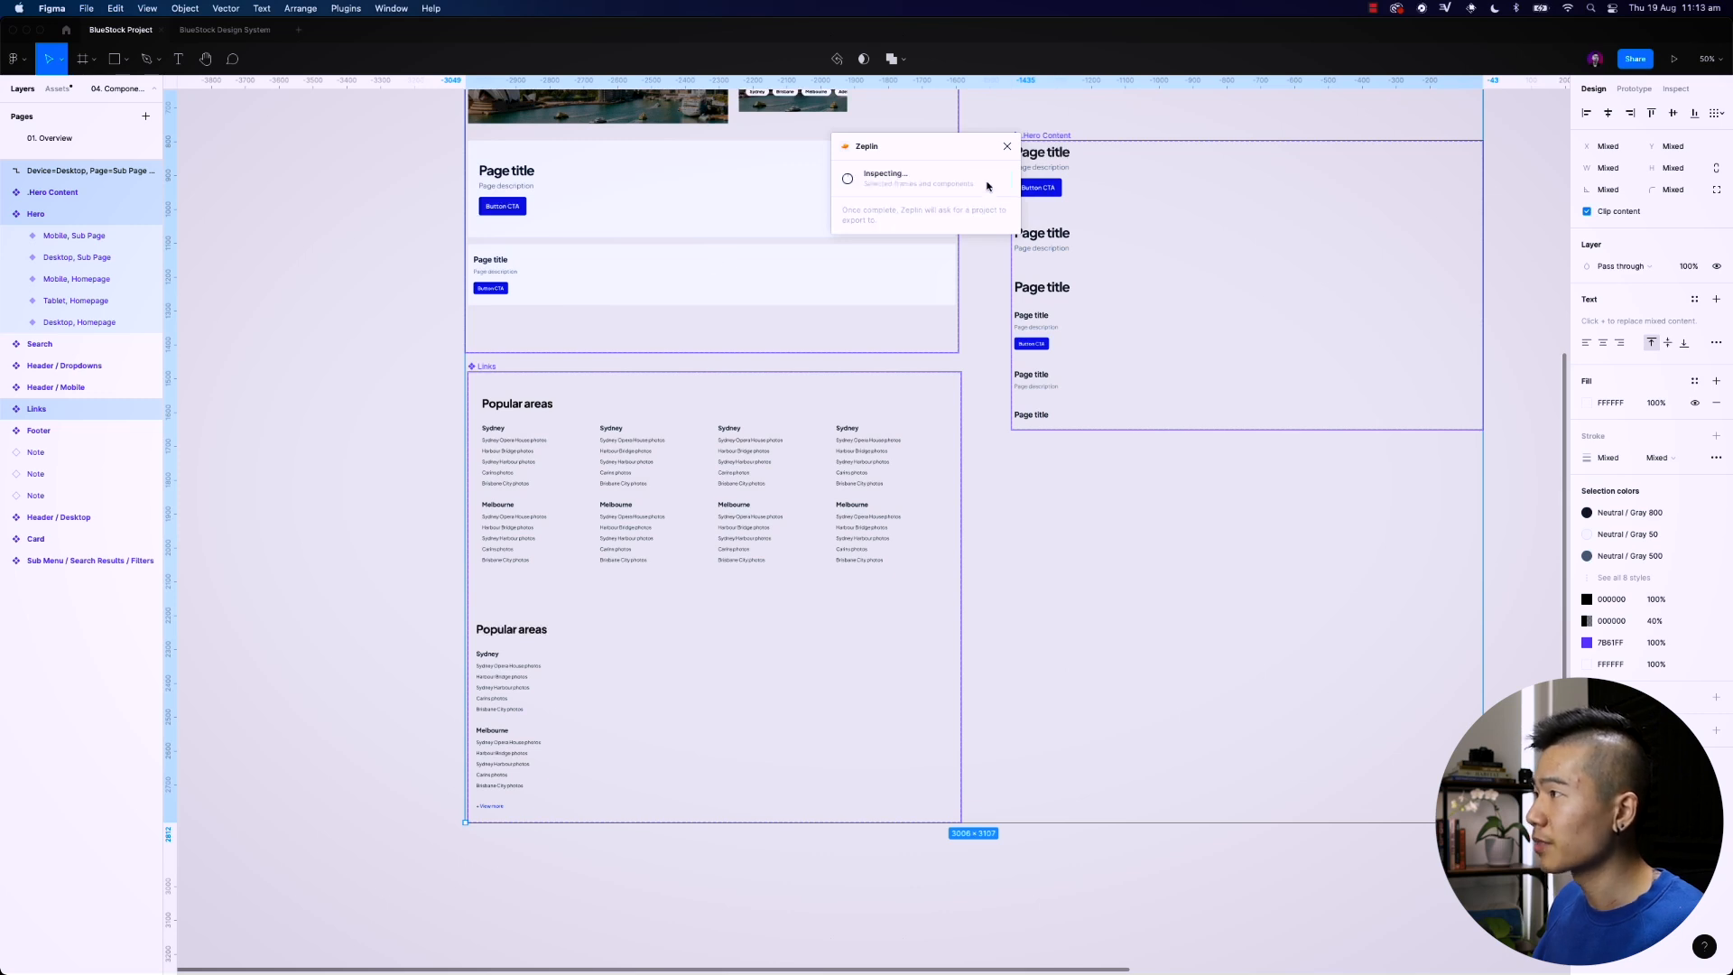
{"action": "left_click_drag", "start_coordinate": [950, 150], "coordinate": [960, 201]}
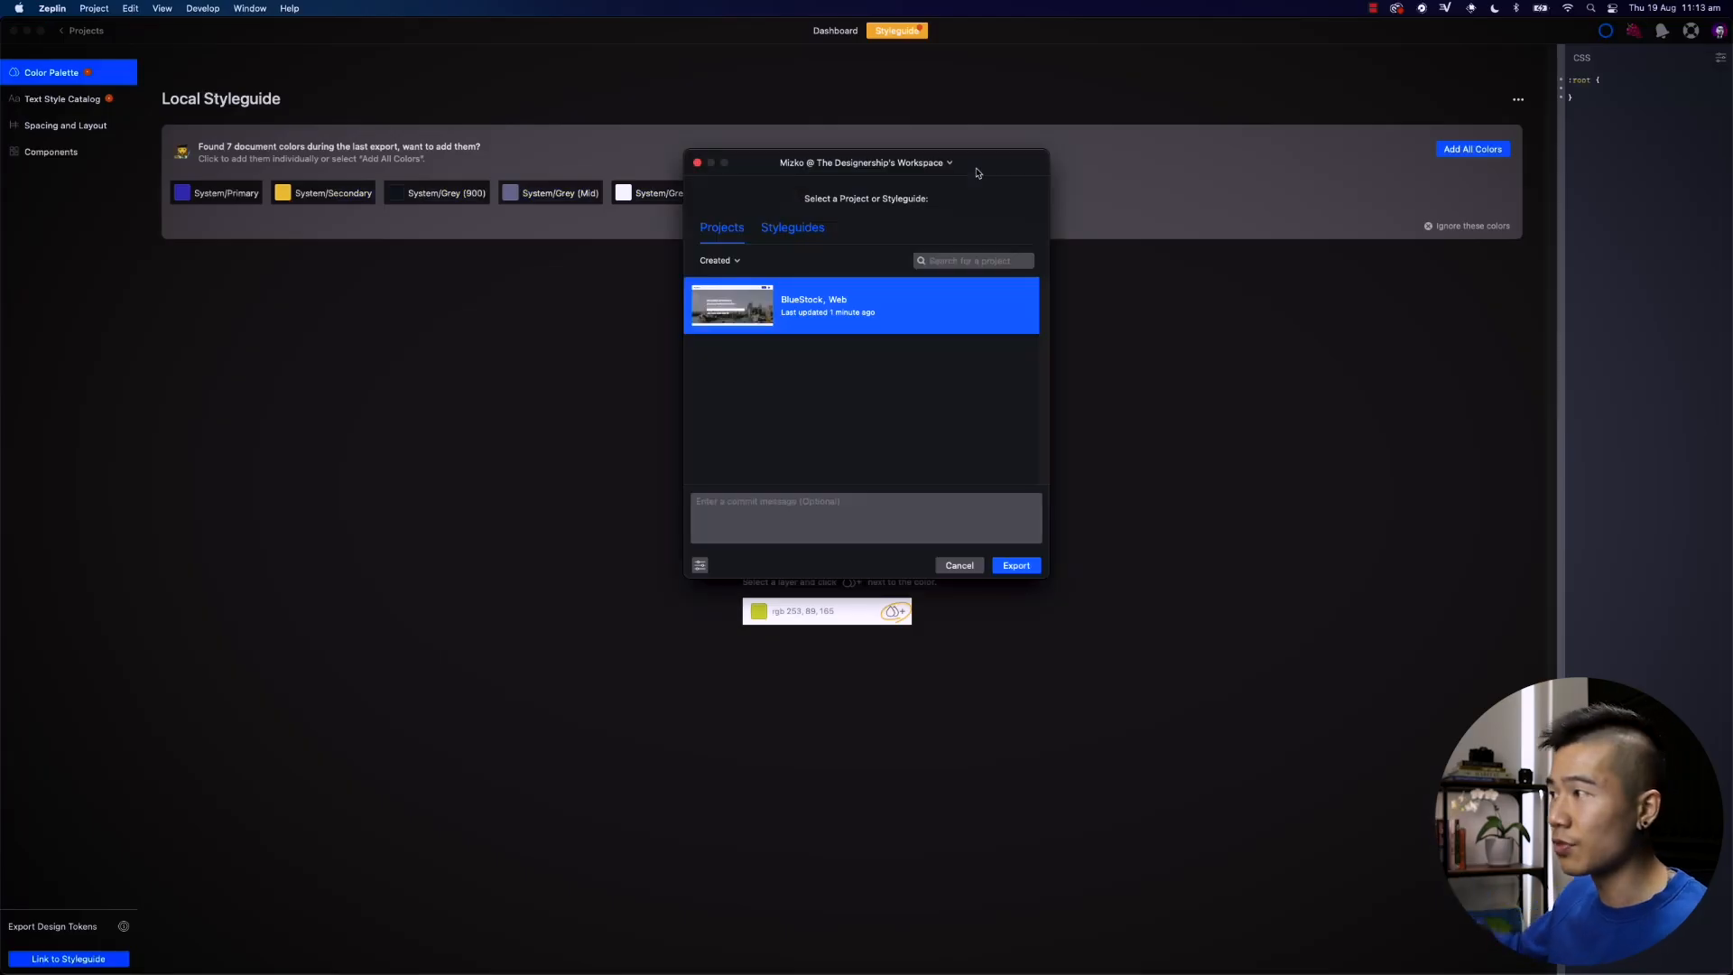
Step: Export the components to the BlueStock Web project with the commit message "Homepage compon"
{"action": "left_click", "coordinate": [825, 512]}
{"action": "type", "text": "Homepage compon"}
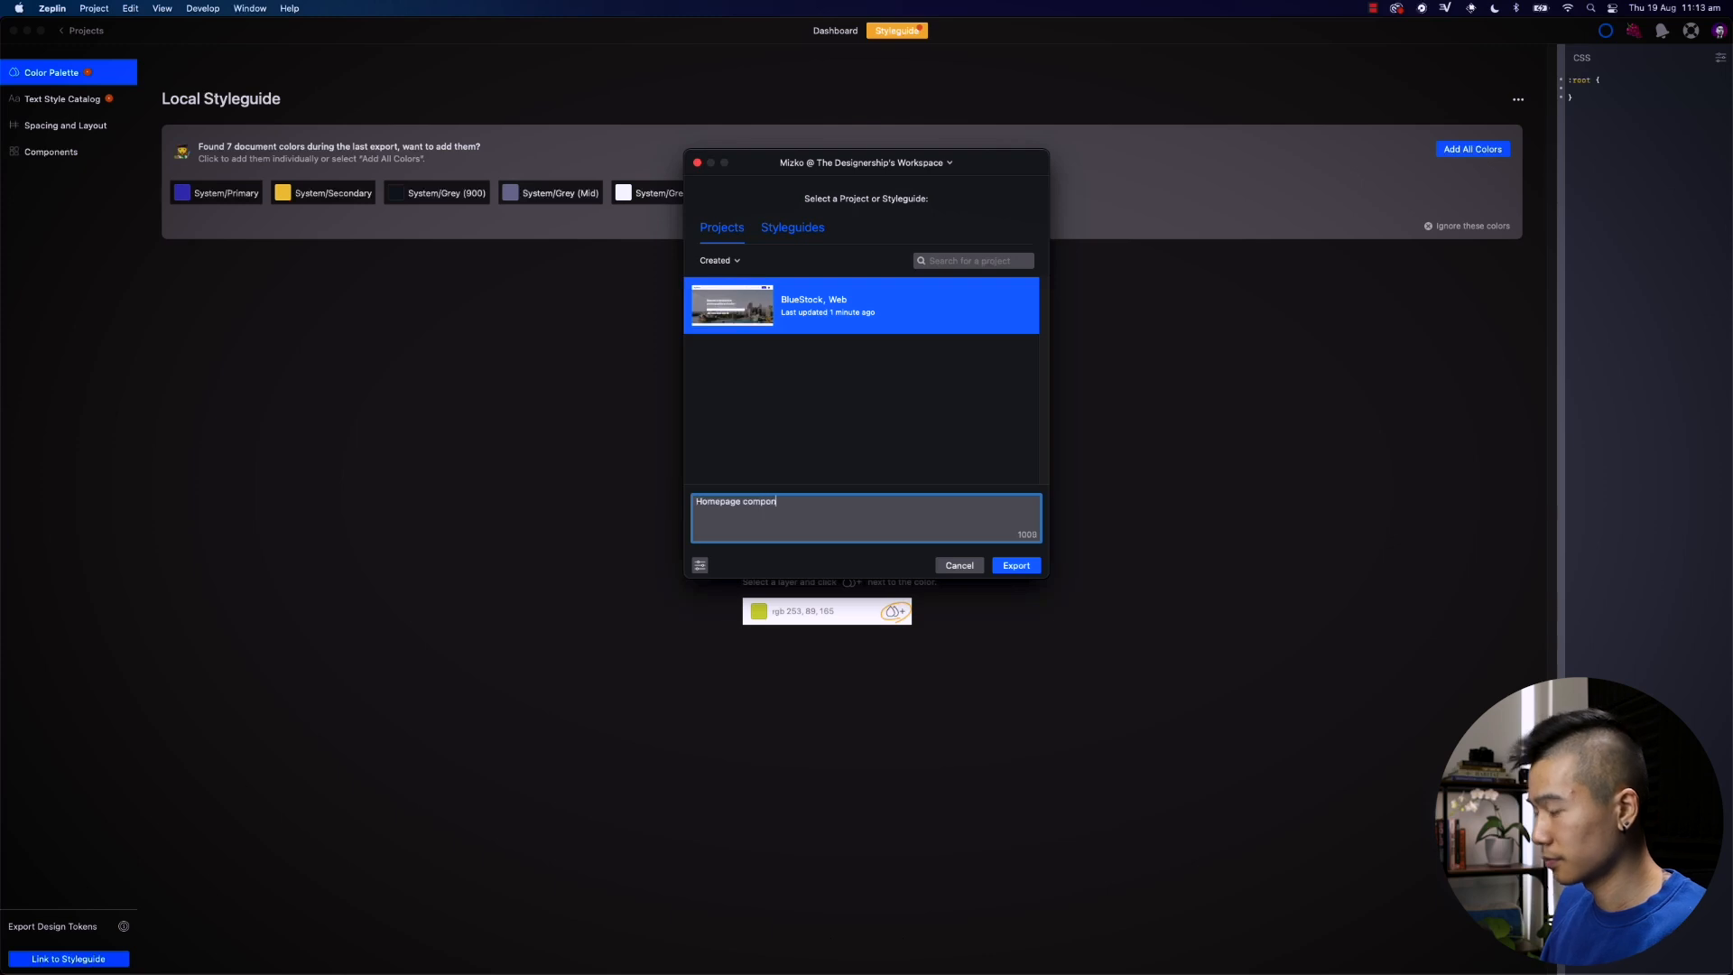
{"action": "left_click", "coordinate": [1020, 566]}
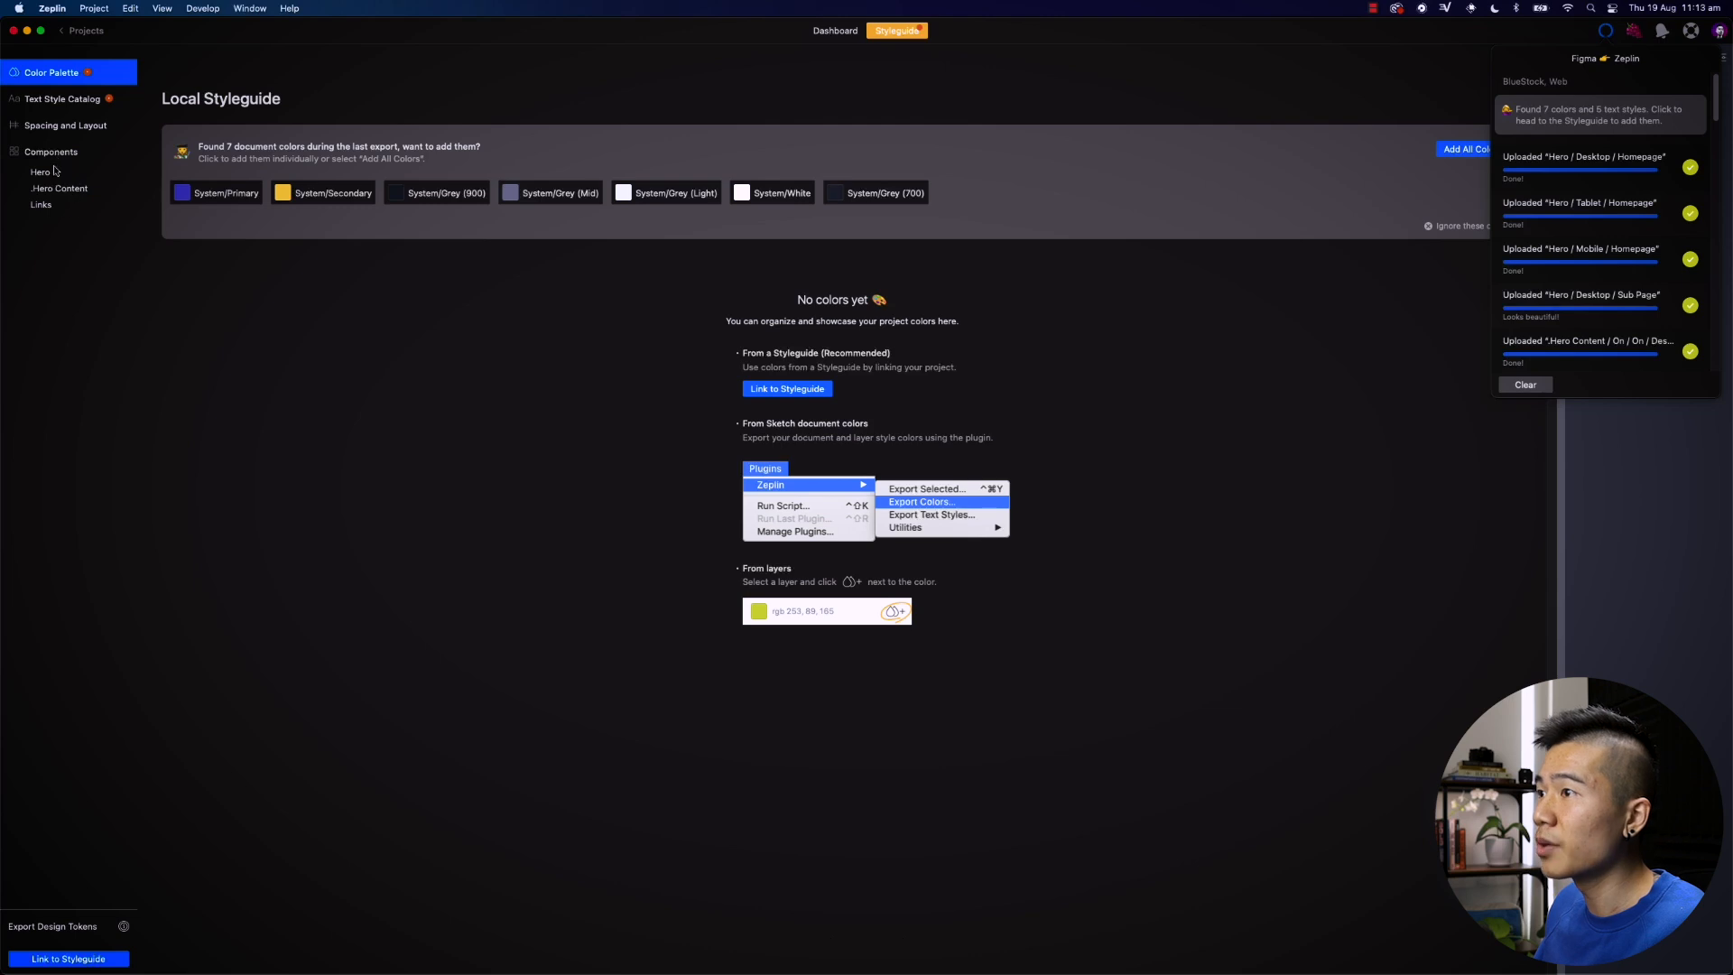
Step: Open the Hero components in the local styleguide and look through the Hero and .Hero Content variants
{"action": "left_click", "coordinate": [54, 169]}
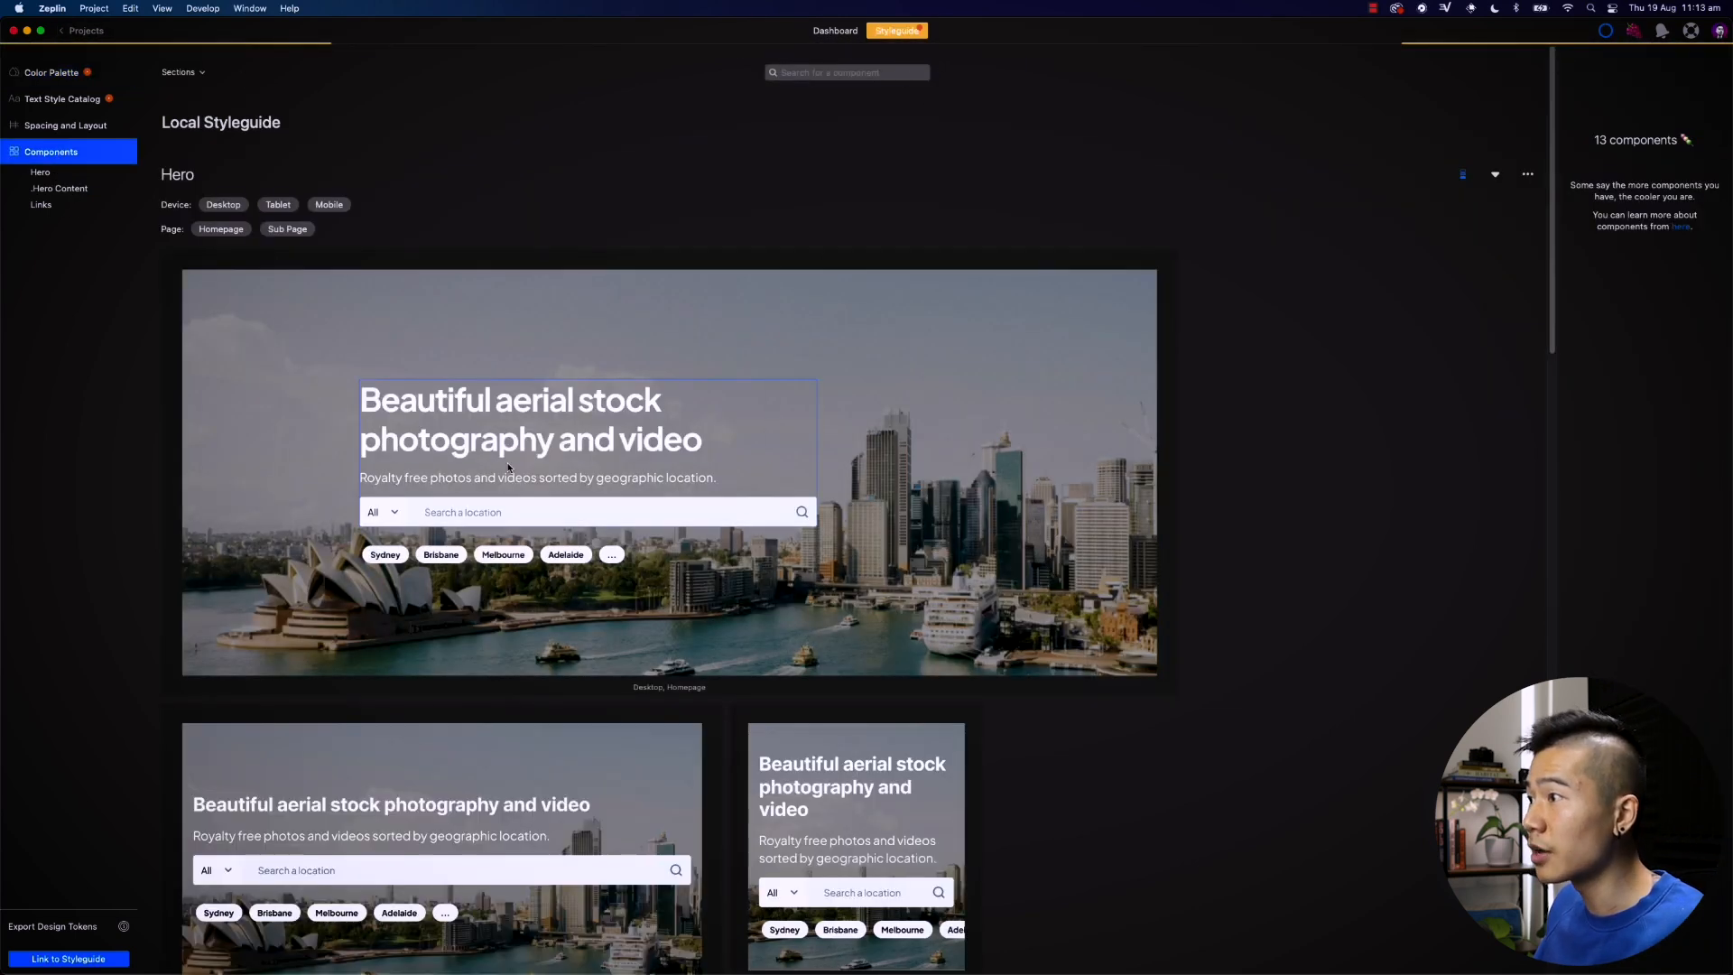
{"action": "scroll", "coordinate": [269, 285], "scroll_direction": "down", "scroll_amount": 3}
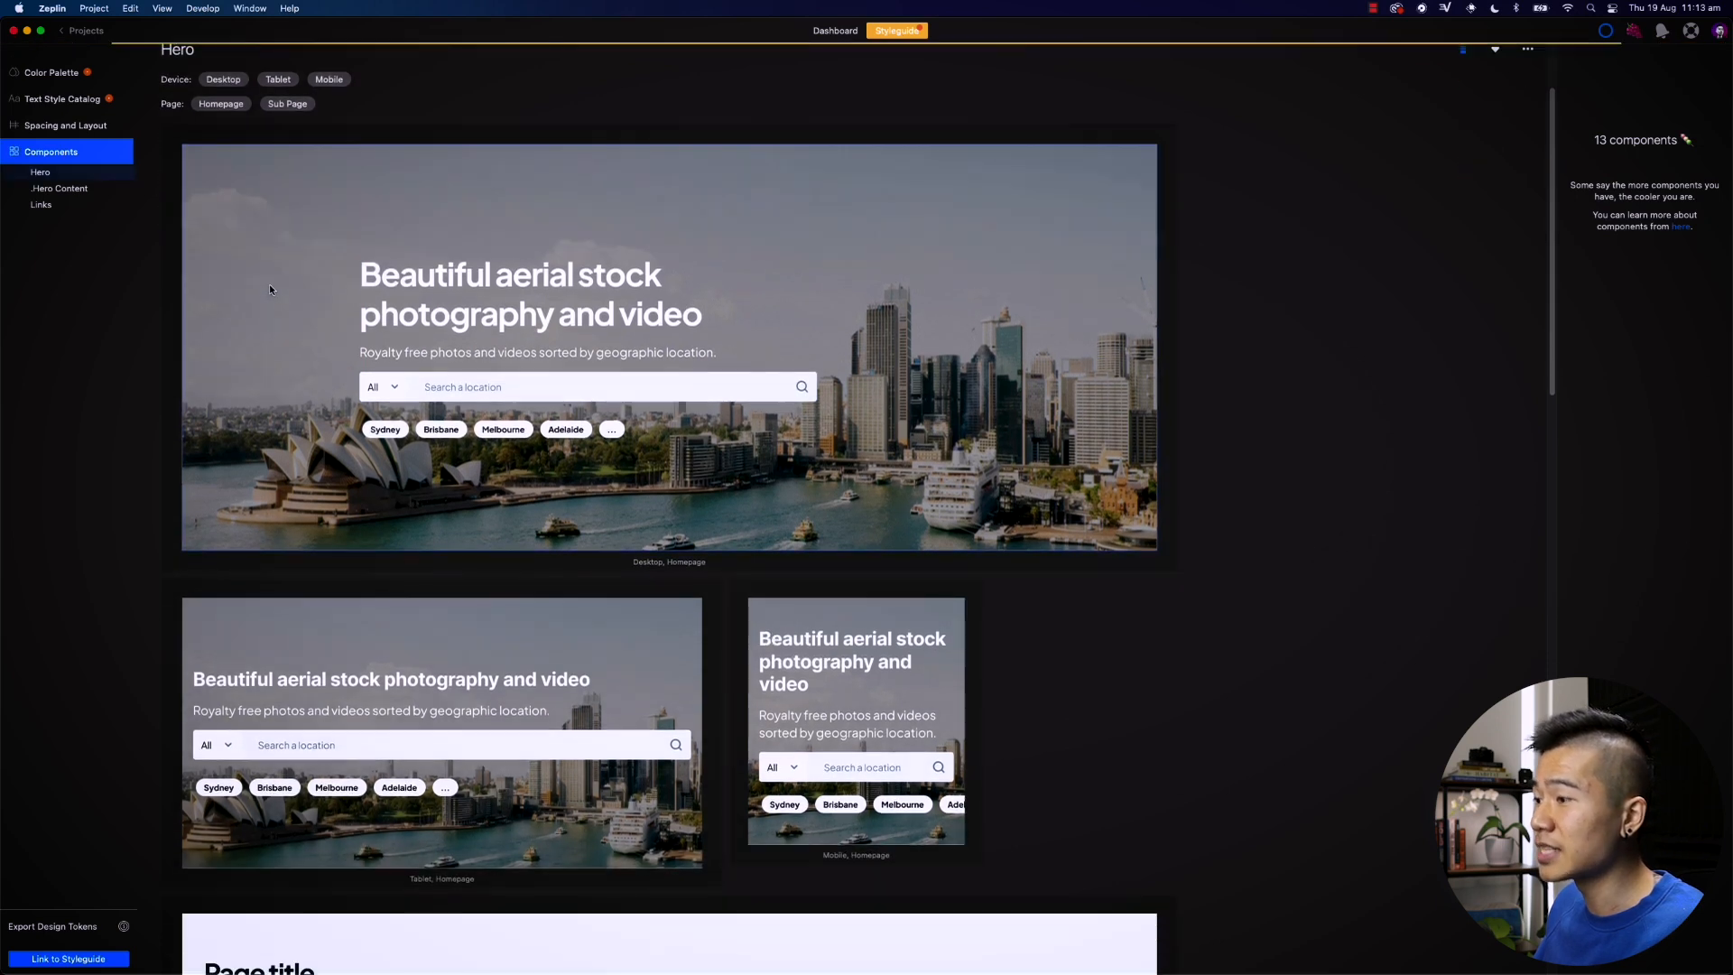
{"action": "scroll", "coordinate": [269, 288], "scroll_direction": "down", "scroll_amount": 12}
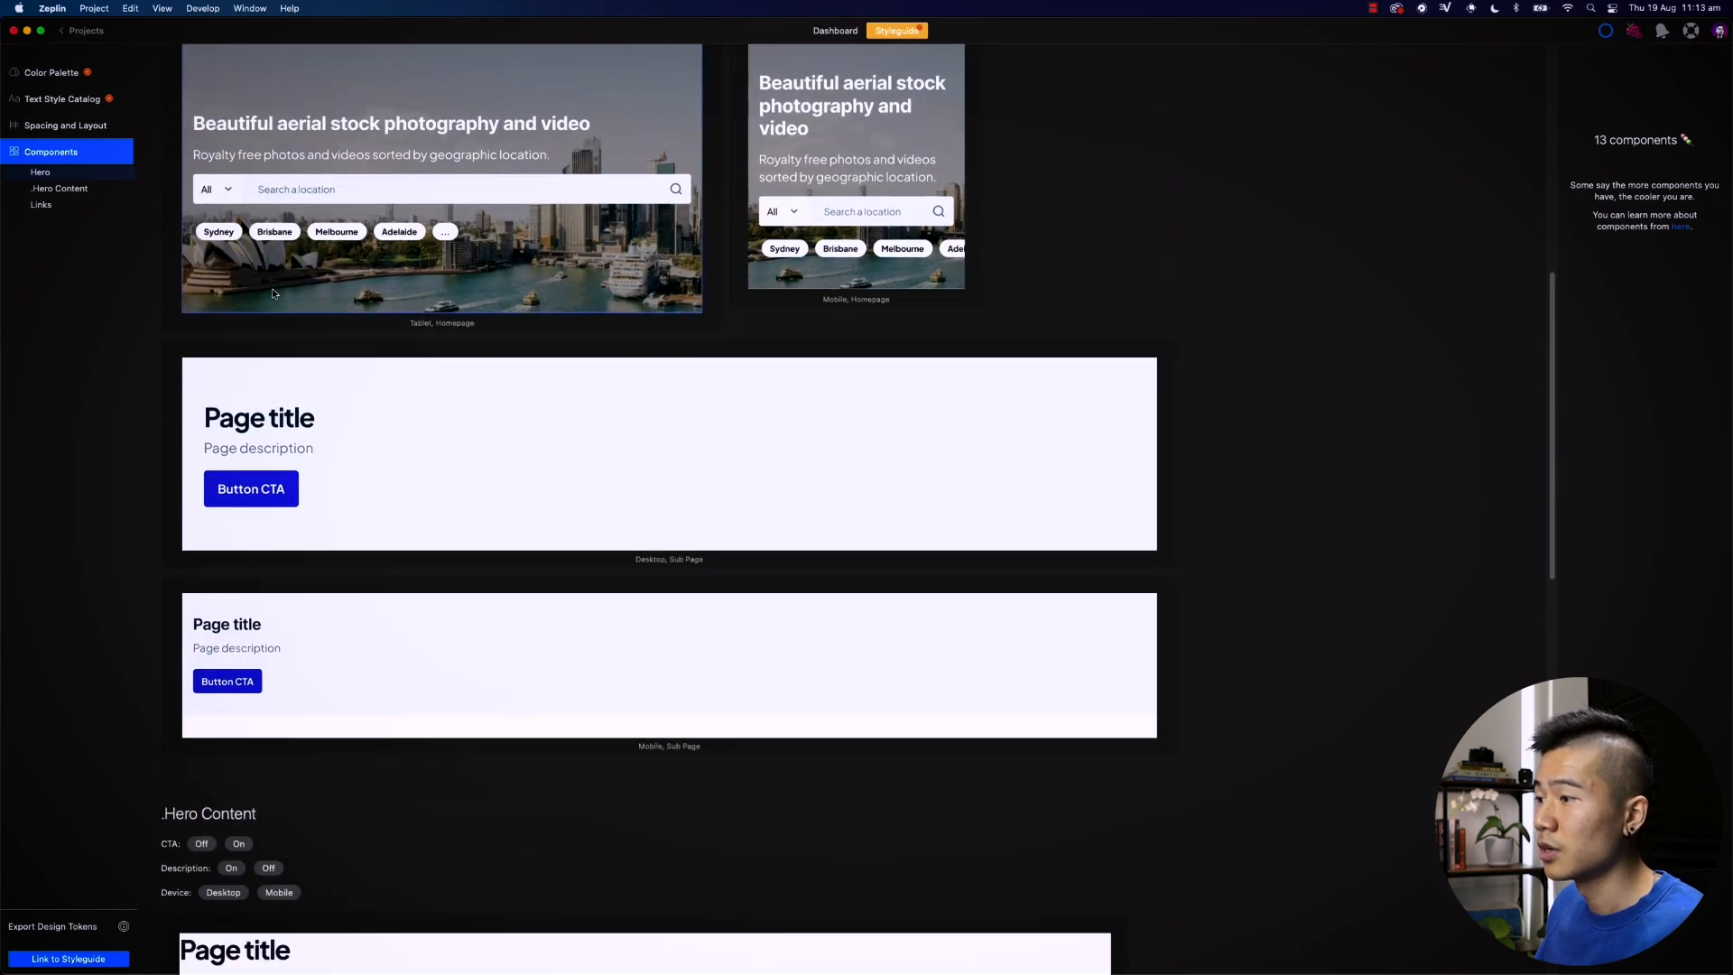
{"action": "scroll", "coordinate": [472, 479], "scroll_direction": "down", "scroll_amount": 4}
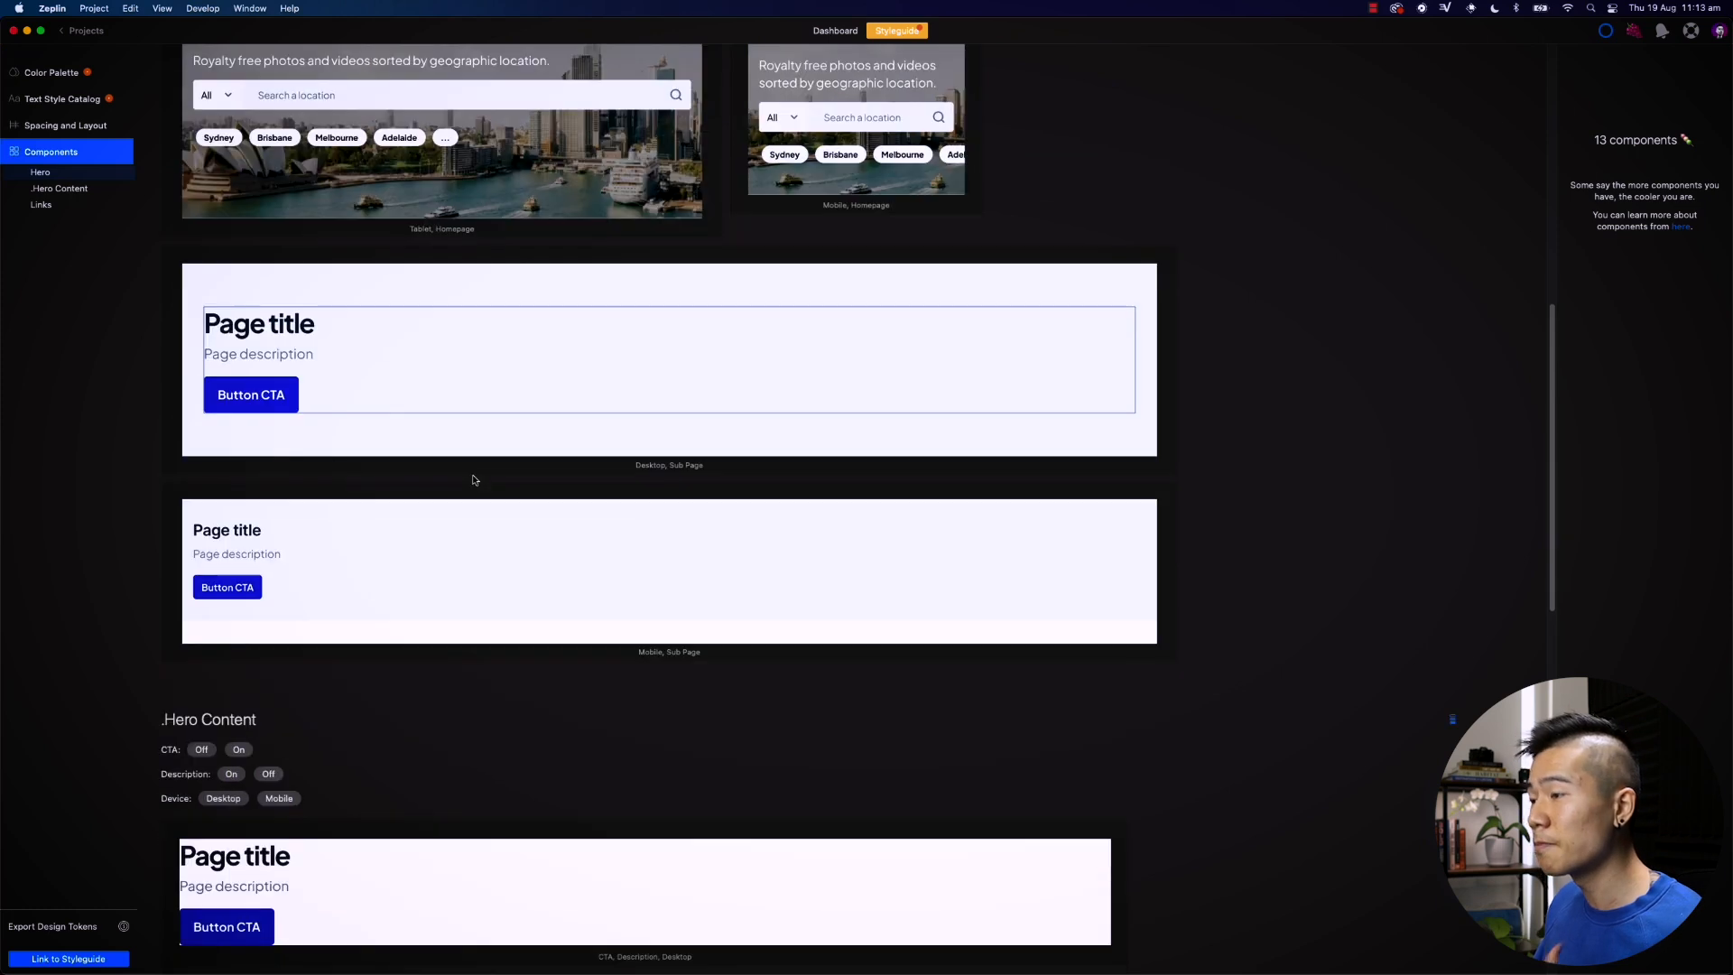
{"action": "scroll", "coordinate": [522, 420], "scroll_direction": "down", "scroll_amount": 2}
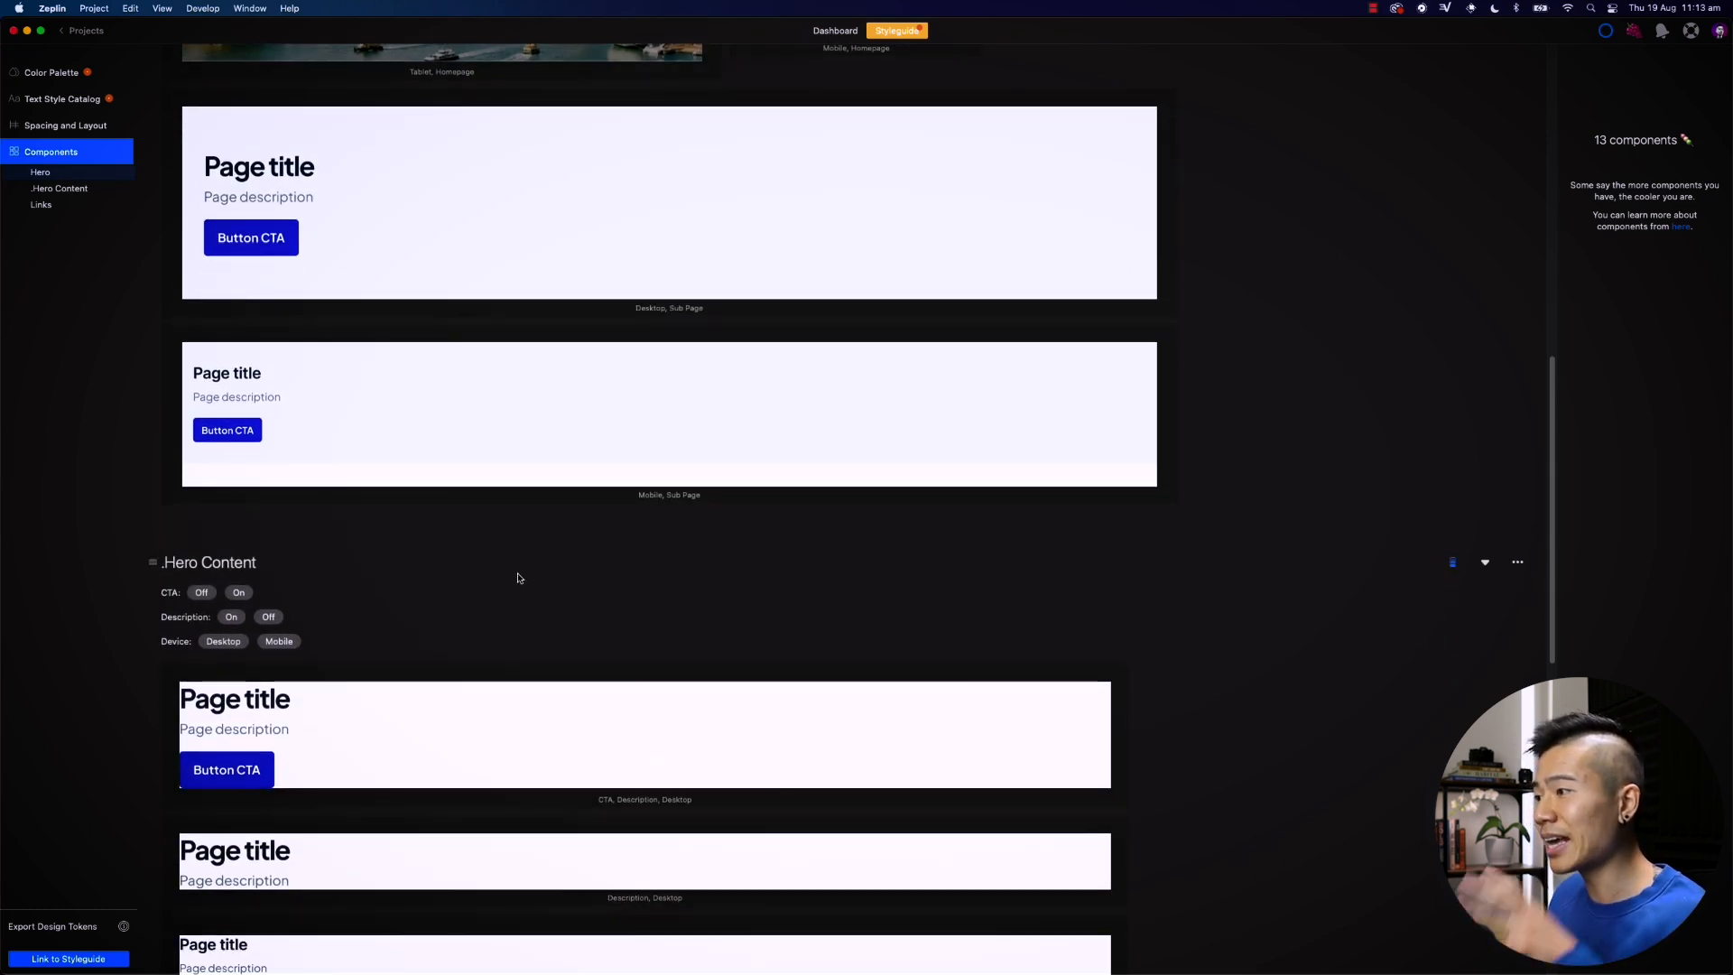
{"action": "scroll", "coordinate": [505, 618], "scroll_direction": "up", "scroll_amount": 14}
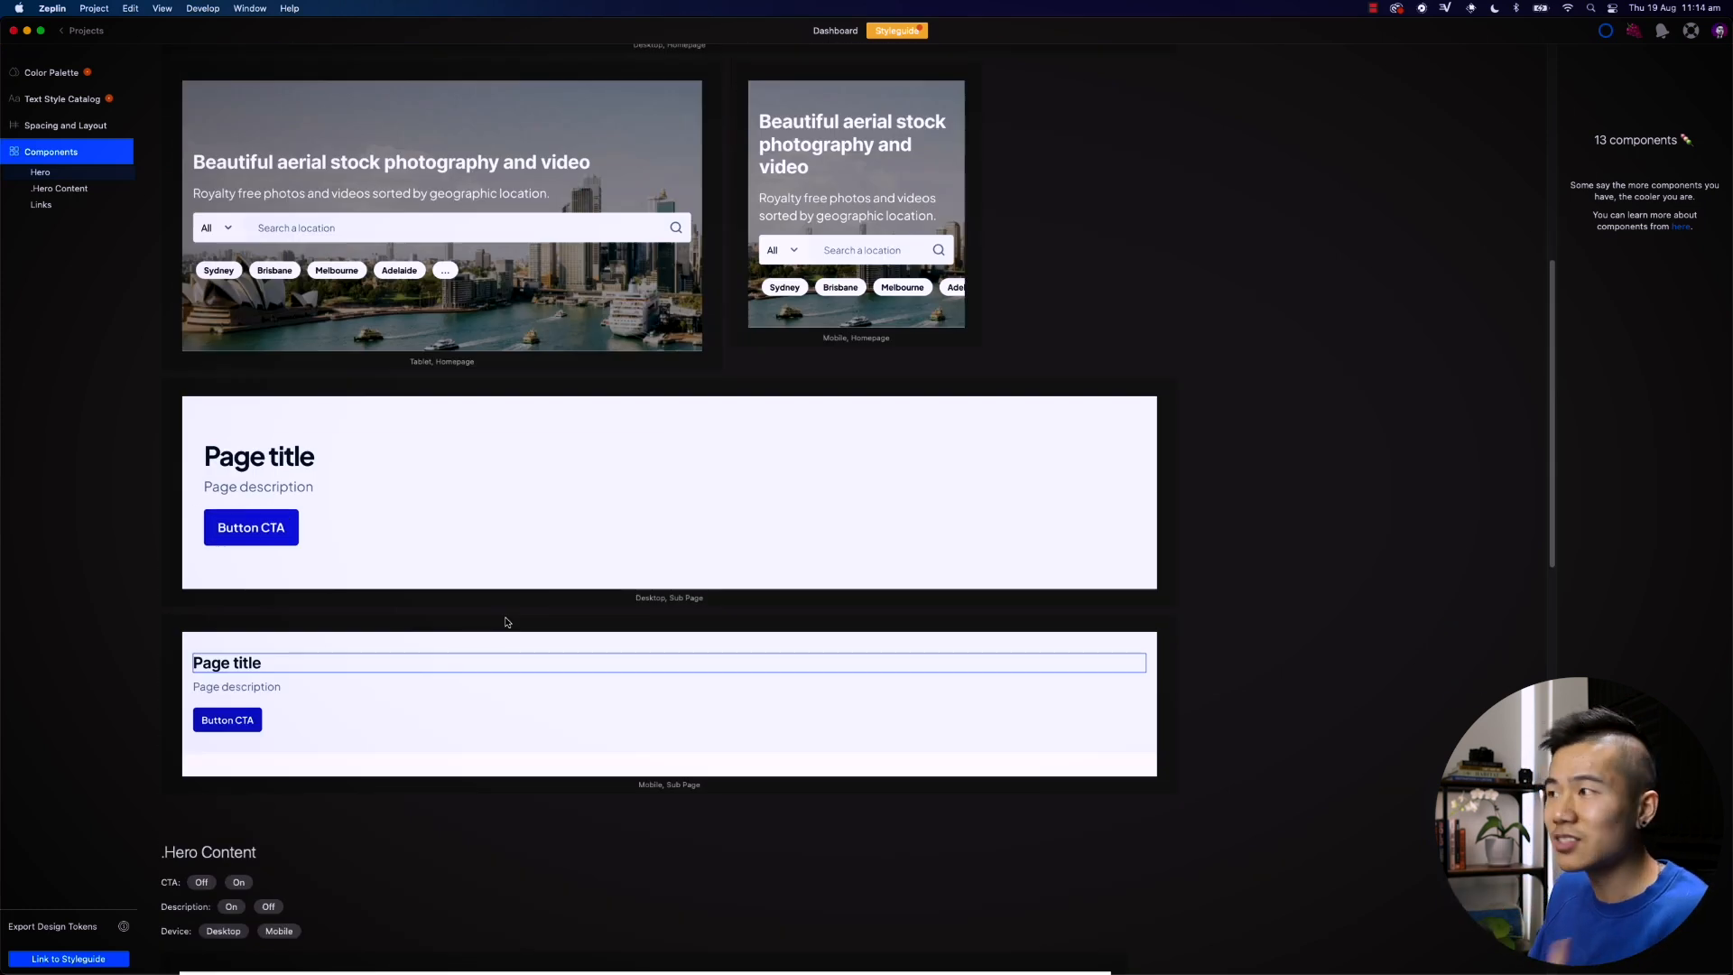
{"action": "scroll", "coordinate": [506, 619], "scroll_direction": "up", "scroll_amount": 6}
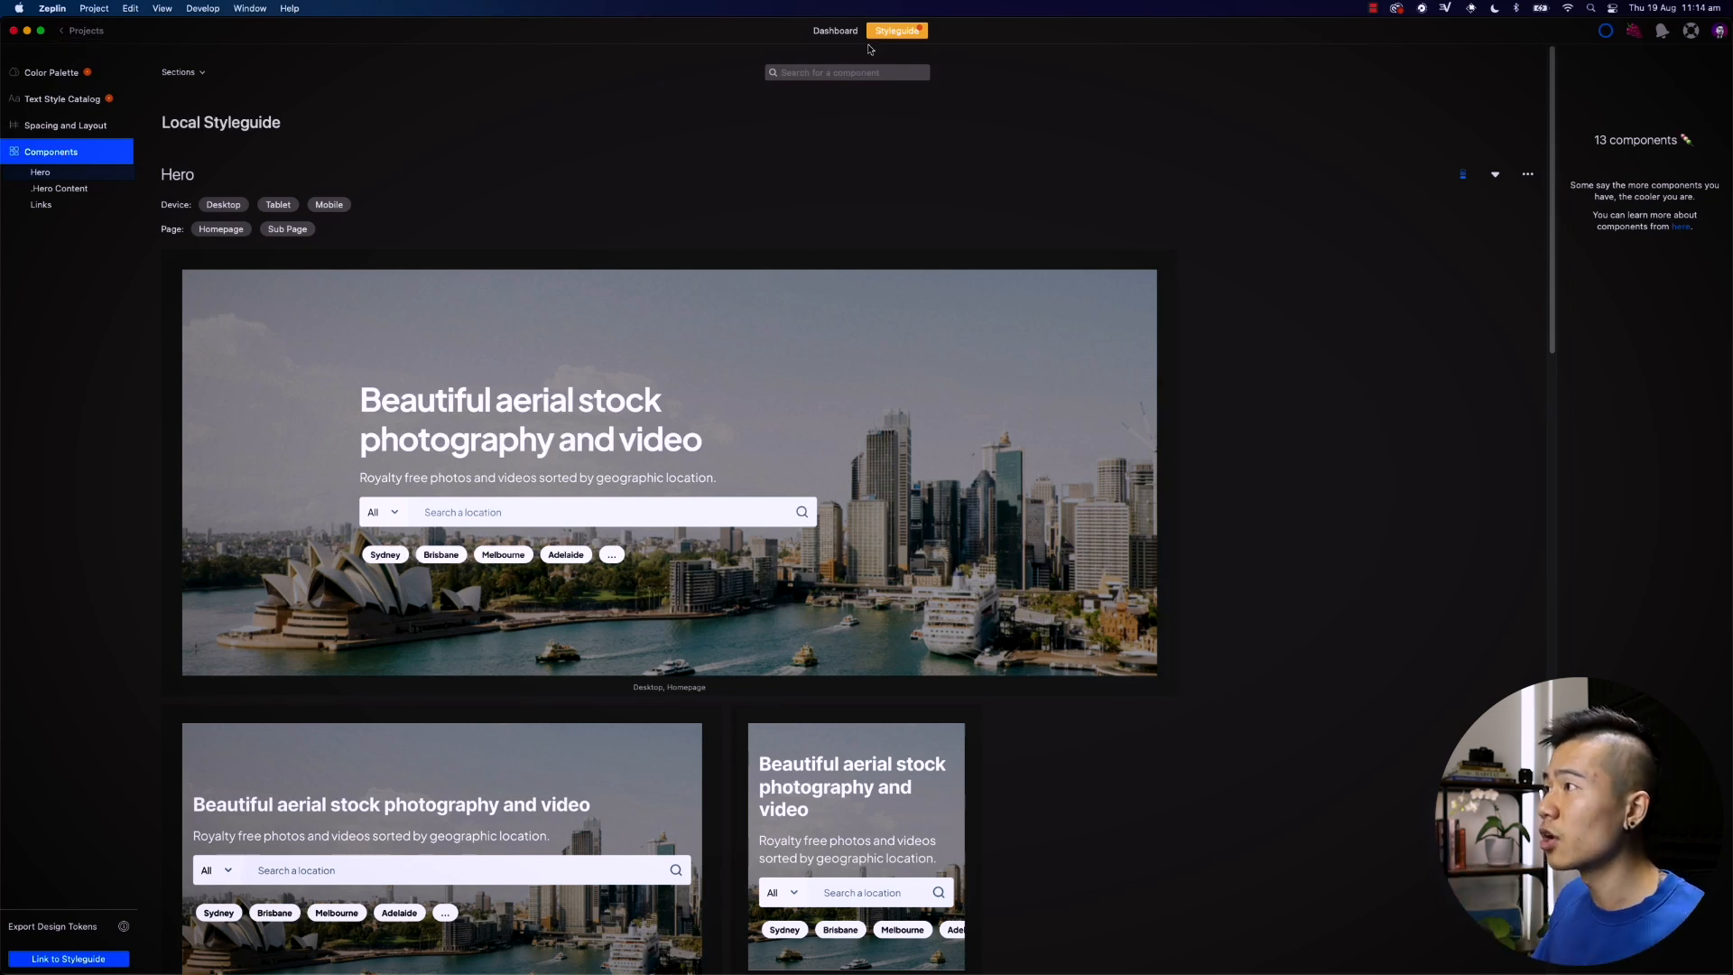
Step: Compare the project's dashboard of screens with its local styleguide of components
{"action": "left_click", "coordinate": [835, 31]}
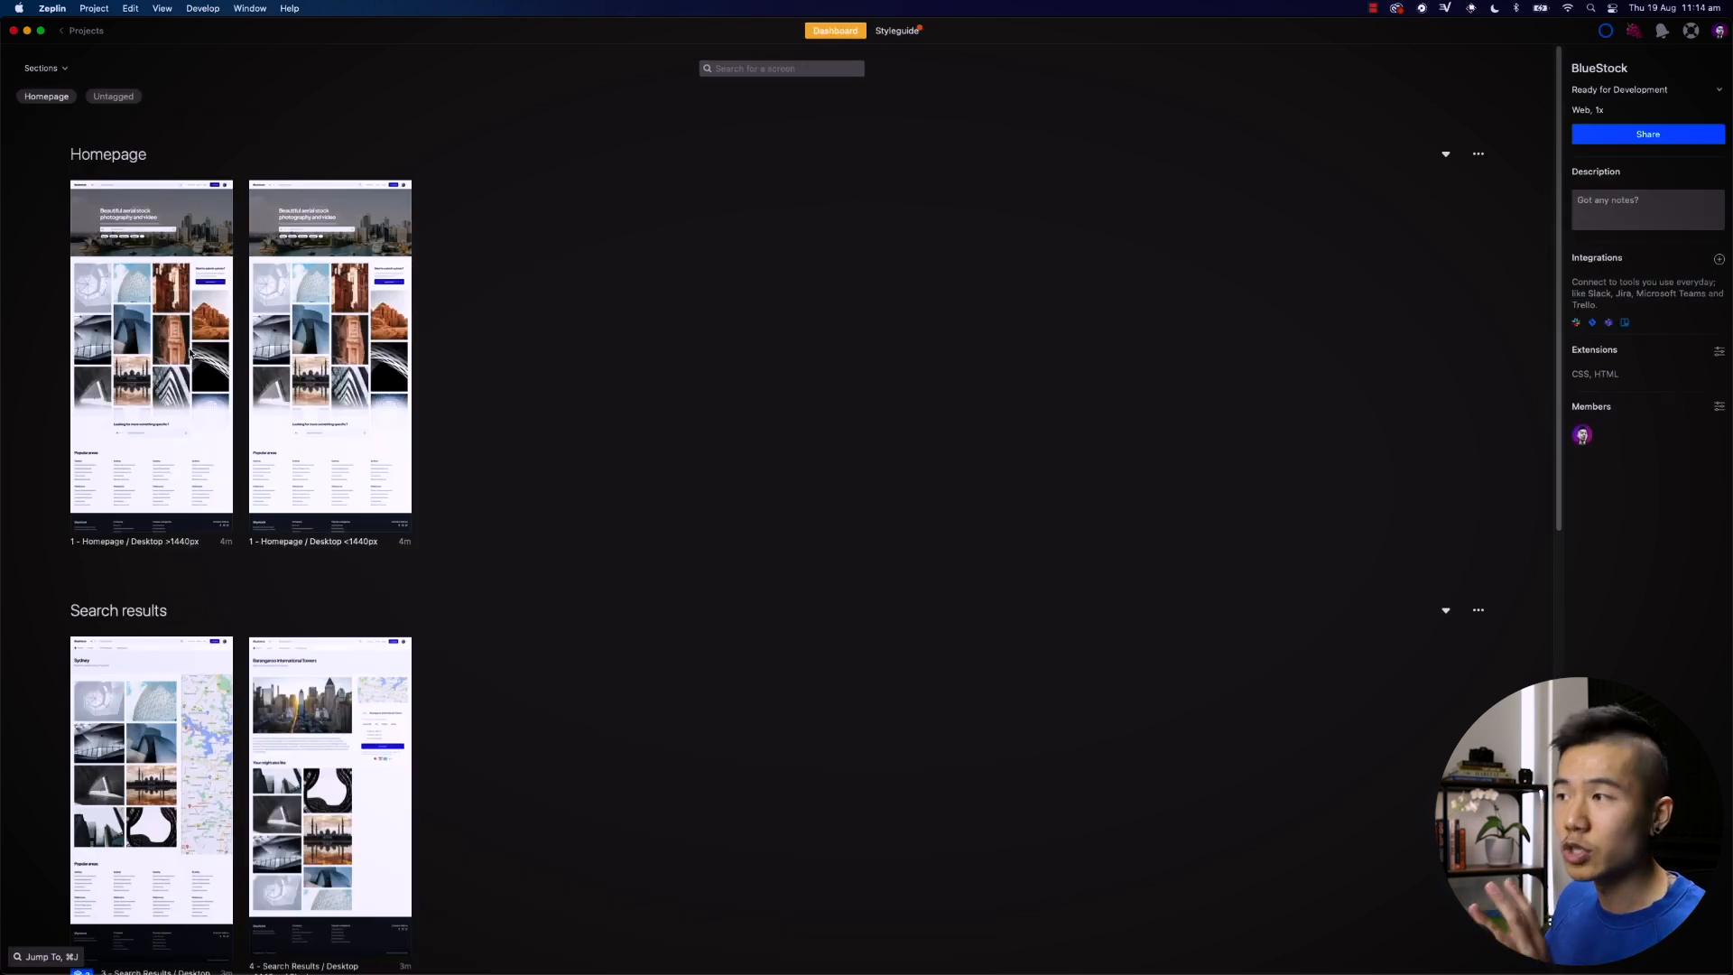
{"action": "left_click", "coordinate": [897, 31]}
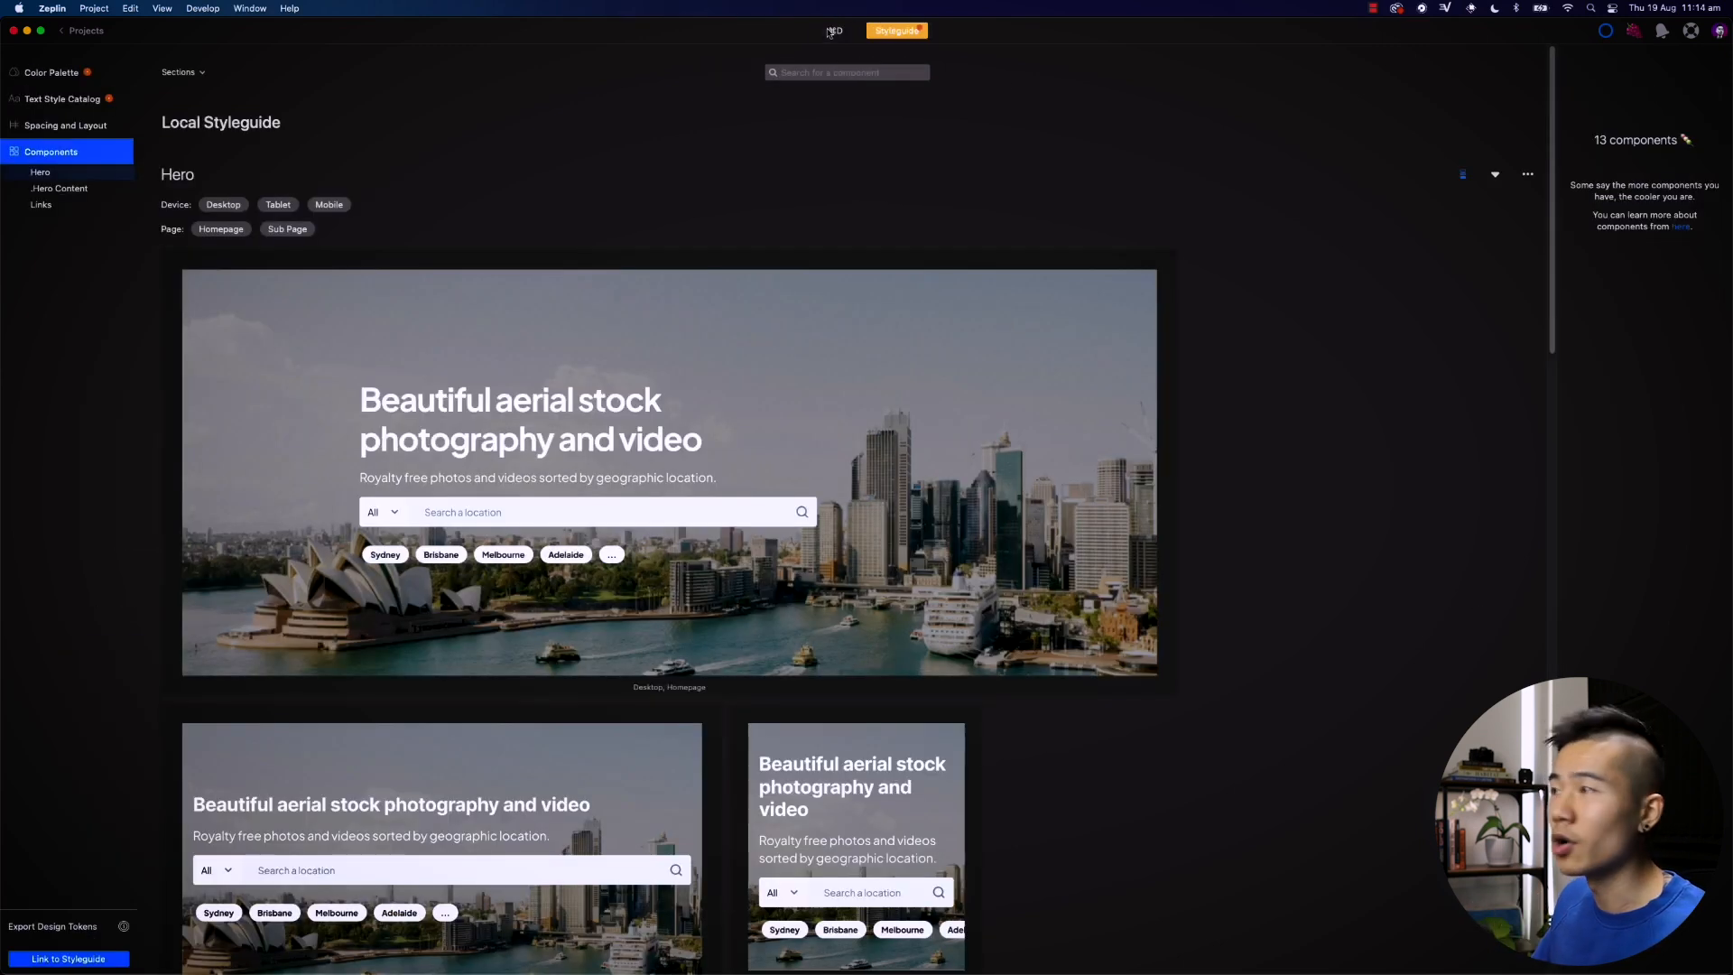
{"action": "left_click", "coordinate": [828, 31]}
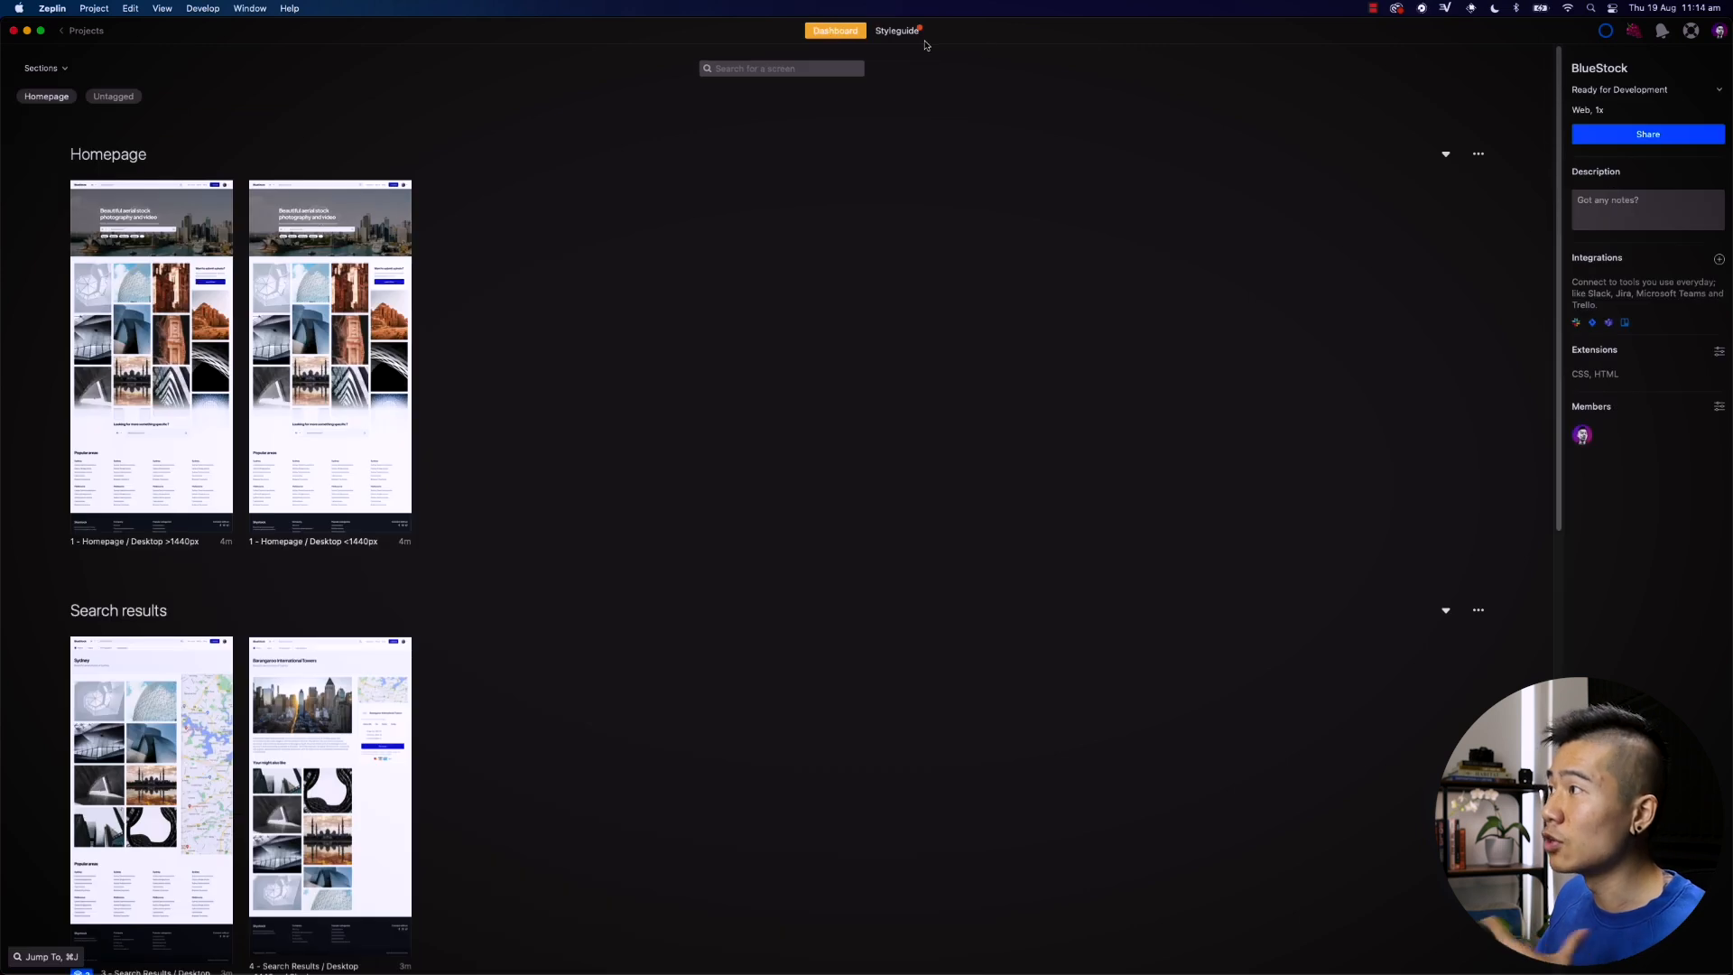
{"action": "left_click", "coordinate": [894, 31]}
{"action": "left_click", "coordinate": [835, 32]}
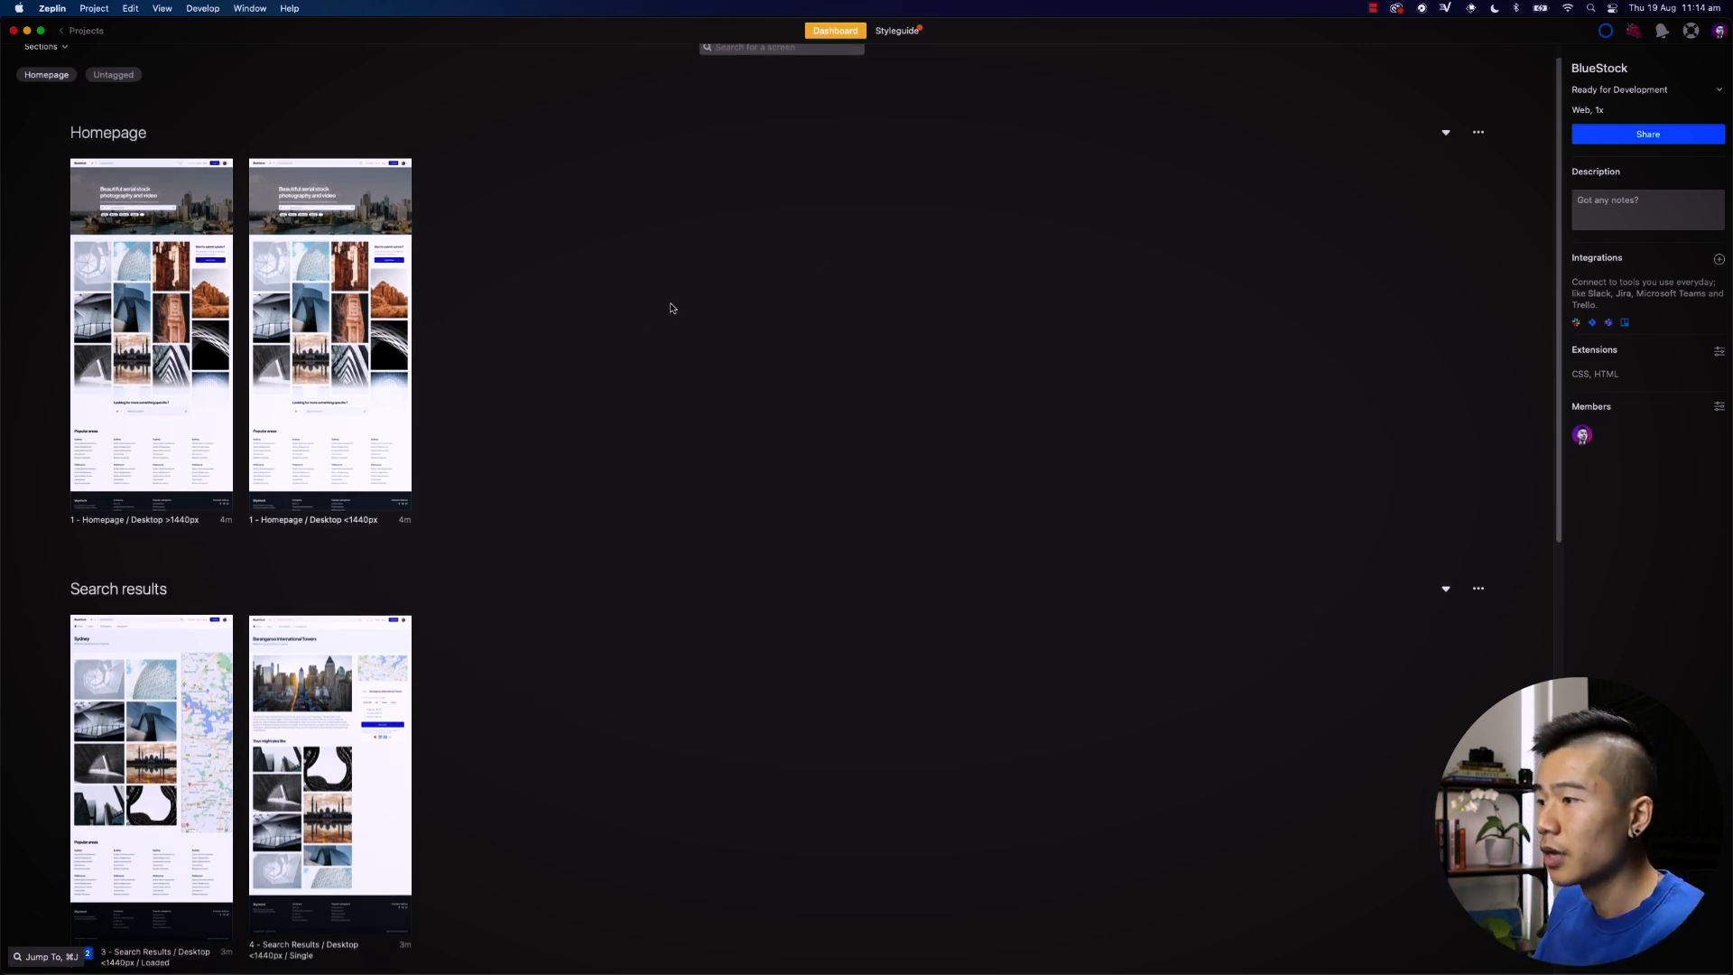
{"action": "left_click", "coordinate": [913, 33]}
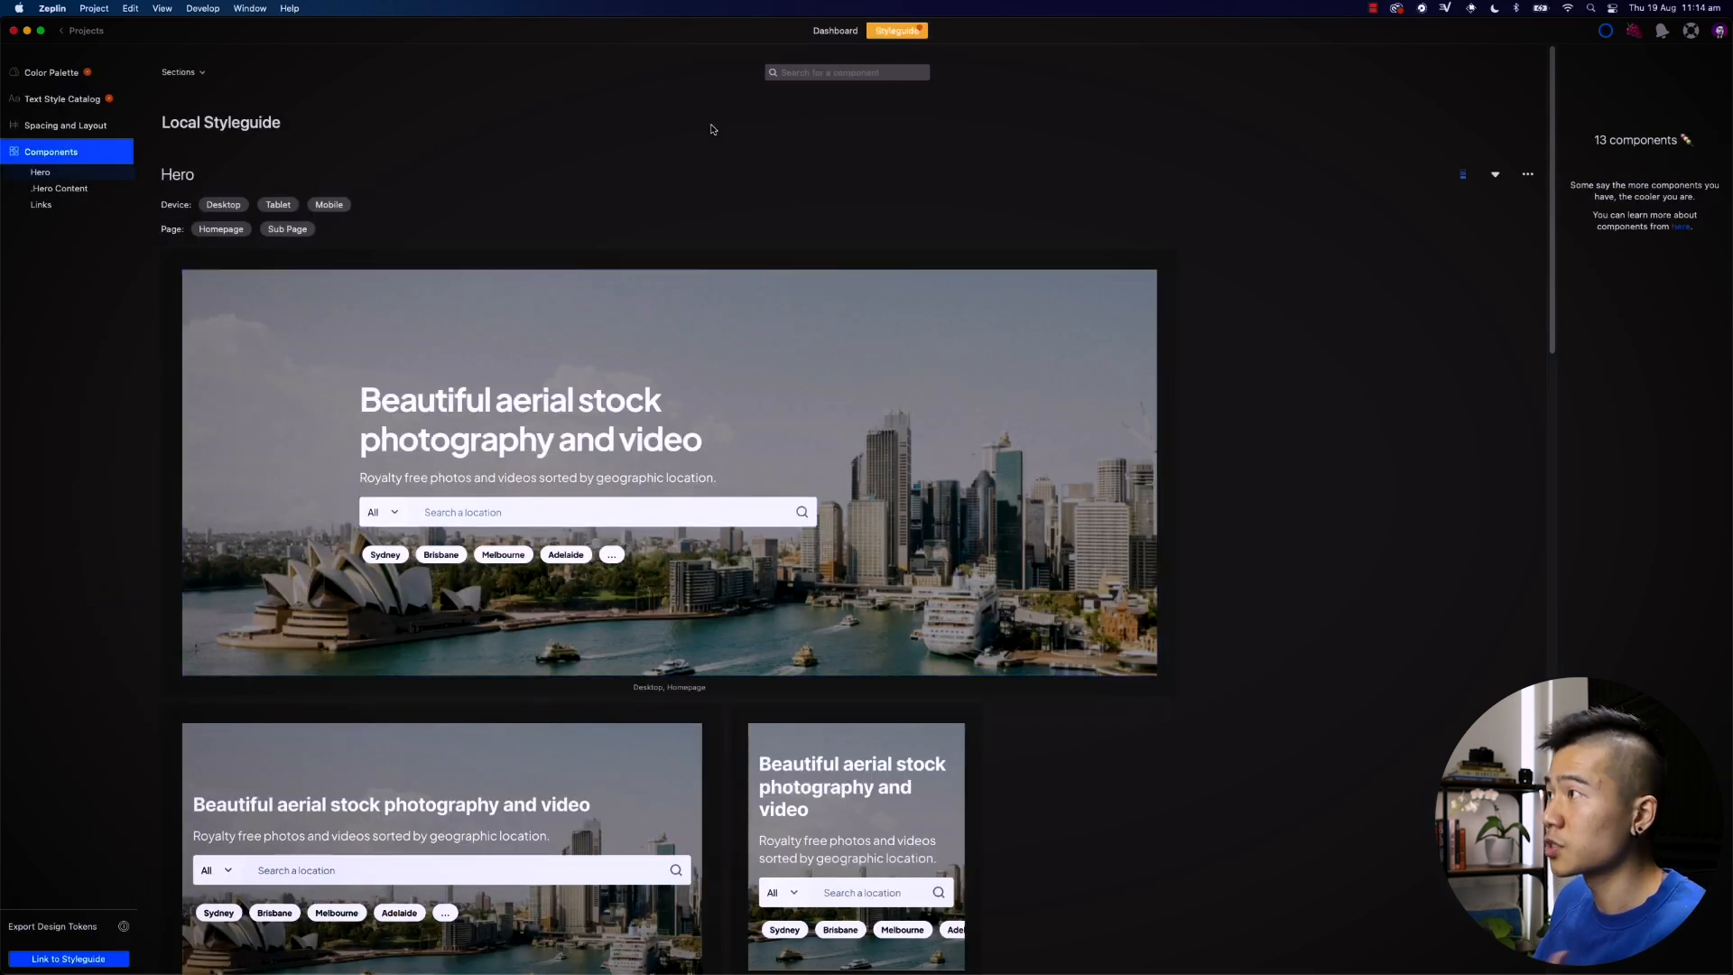
Step: Open the Search Results / Desktop <1440px / Loaded screen from the dashboard and inspect its page description and Hero component
{"action": "left_click", "coordinate": [832, 31]}
{"action": "scroll", "coordinate": [133, 605], "scroll_direction": "down", "scroll_amount": 3}
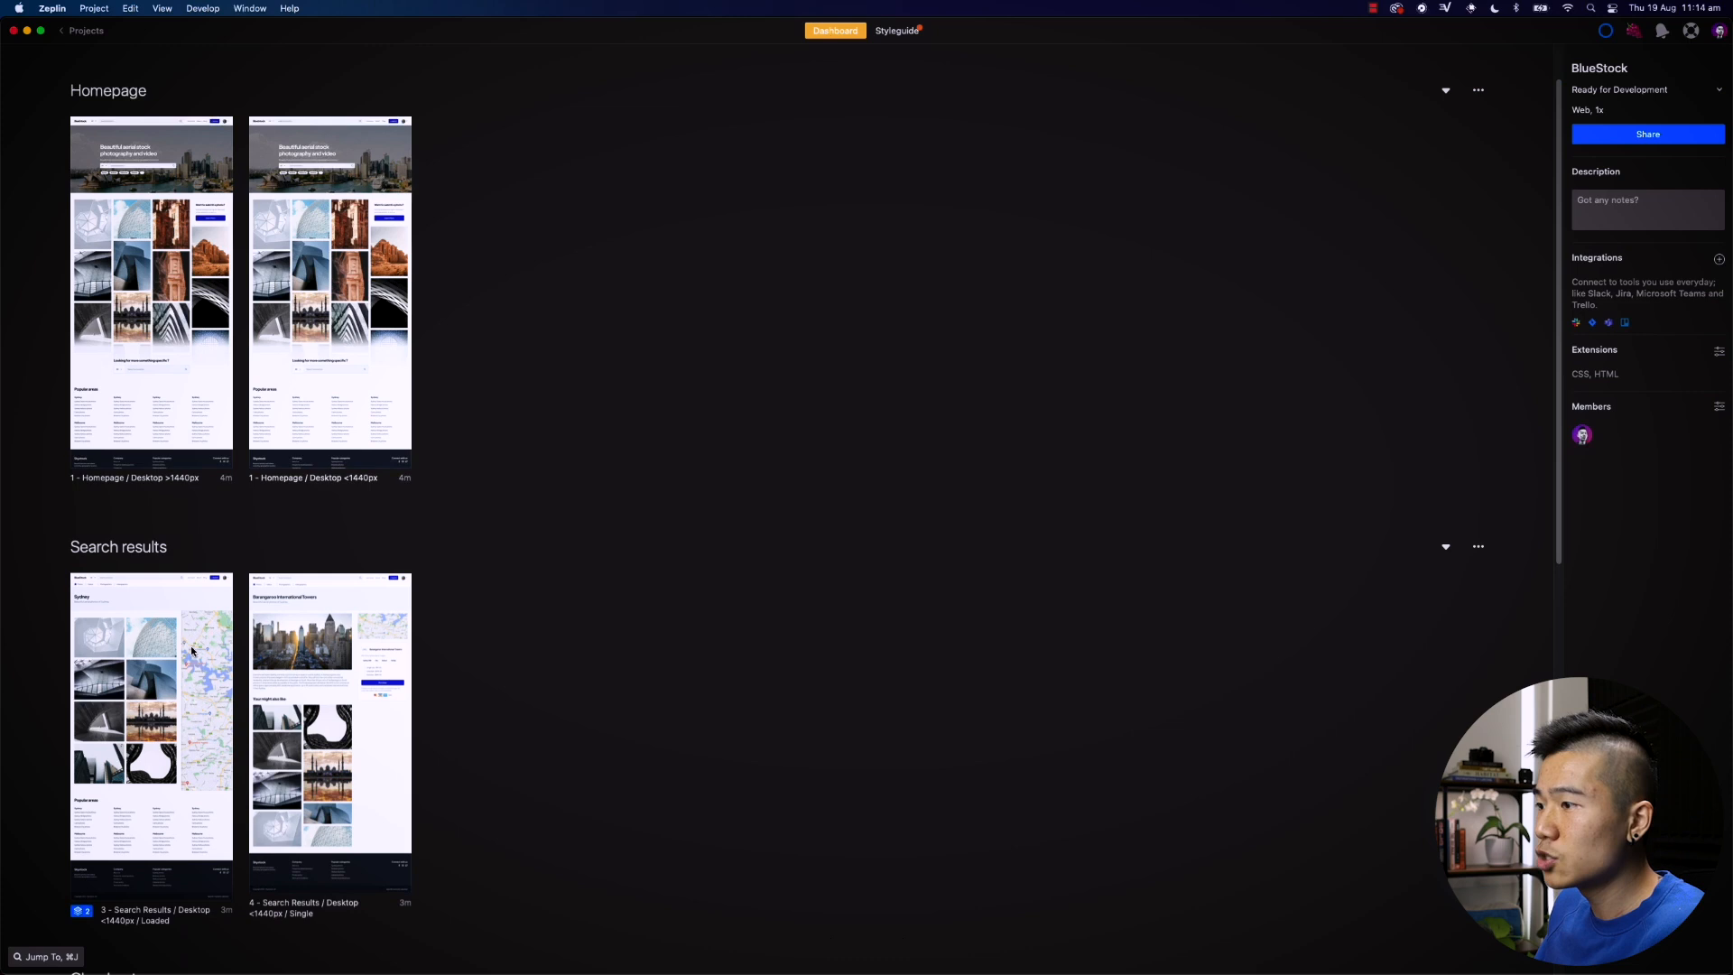
{"action": "double_click", "coordinate": [158, 606]}
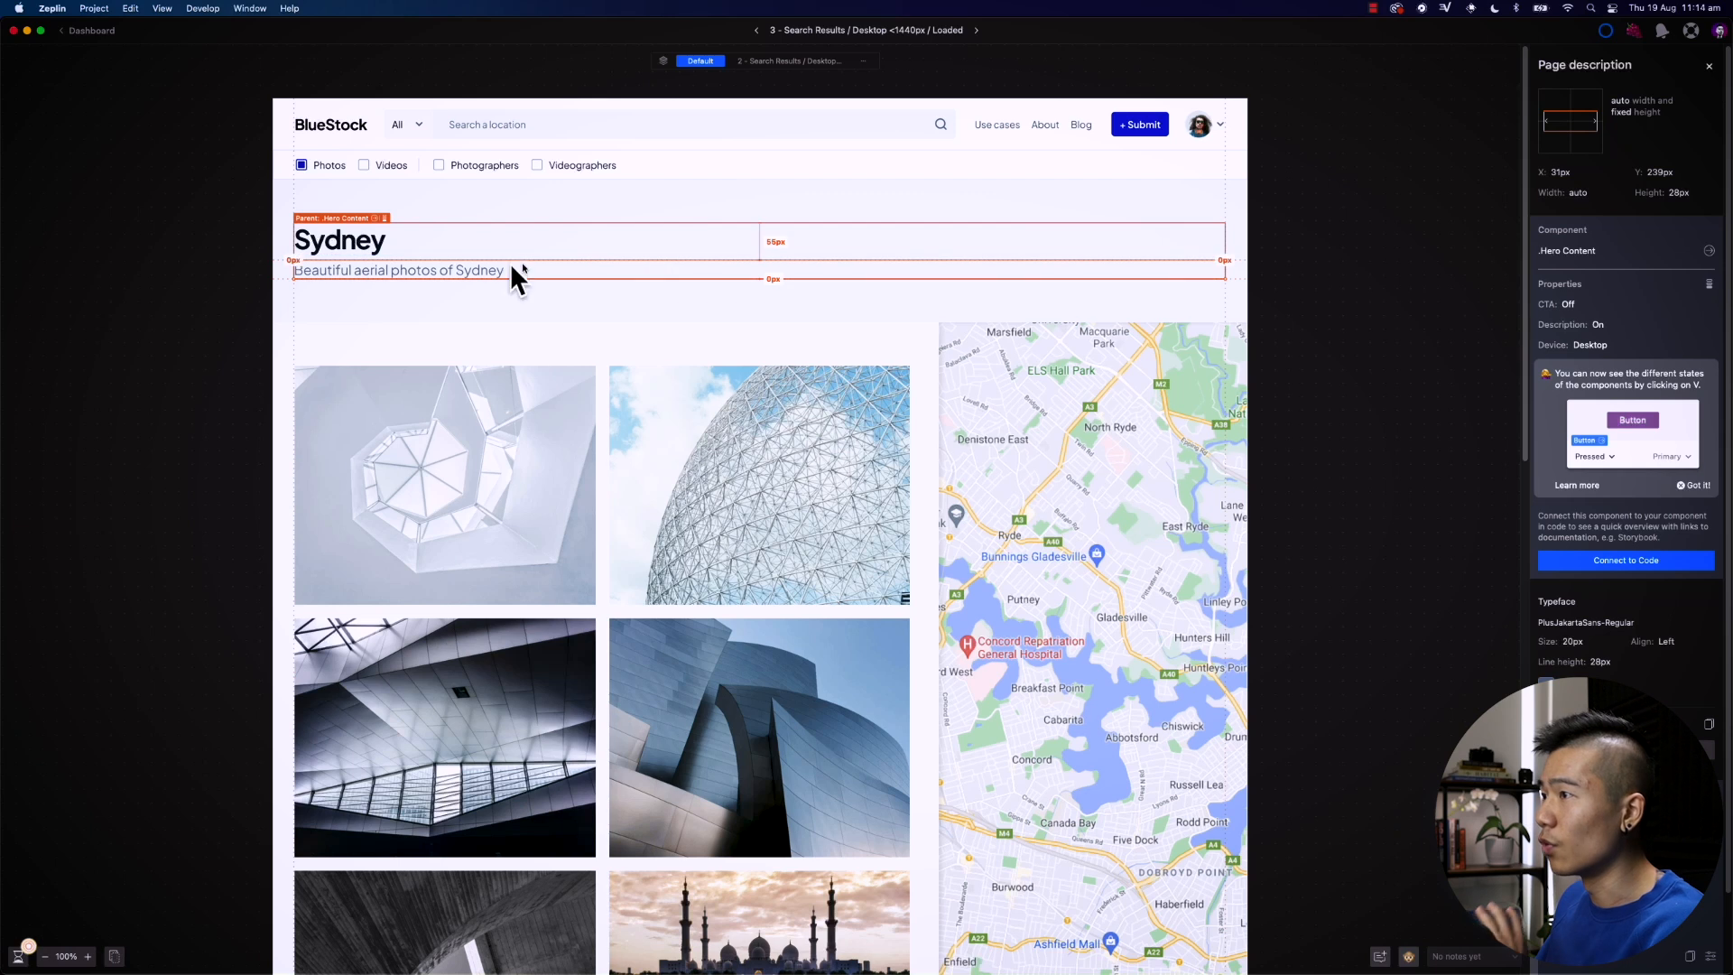
{"action": "scroll", "coordinate": [1638, 650], "scroll_direction": "down", "scroll_amount": 2}
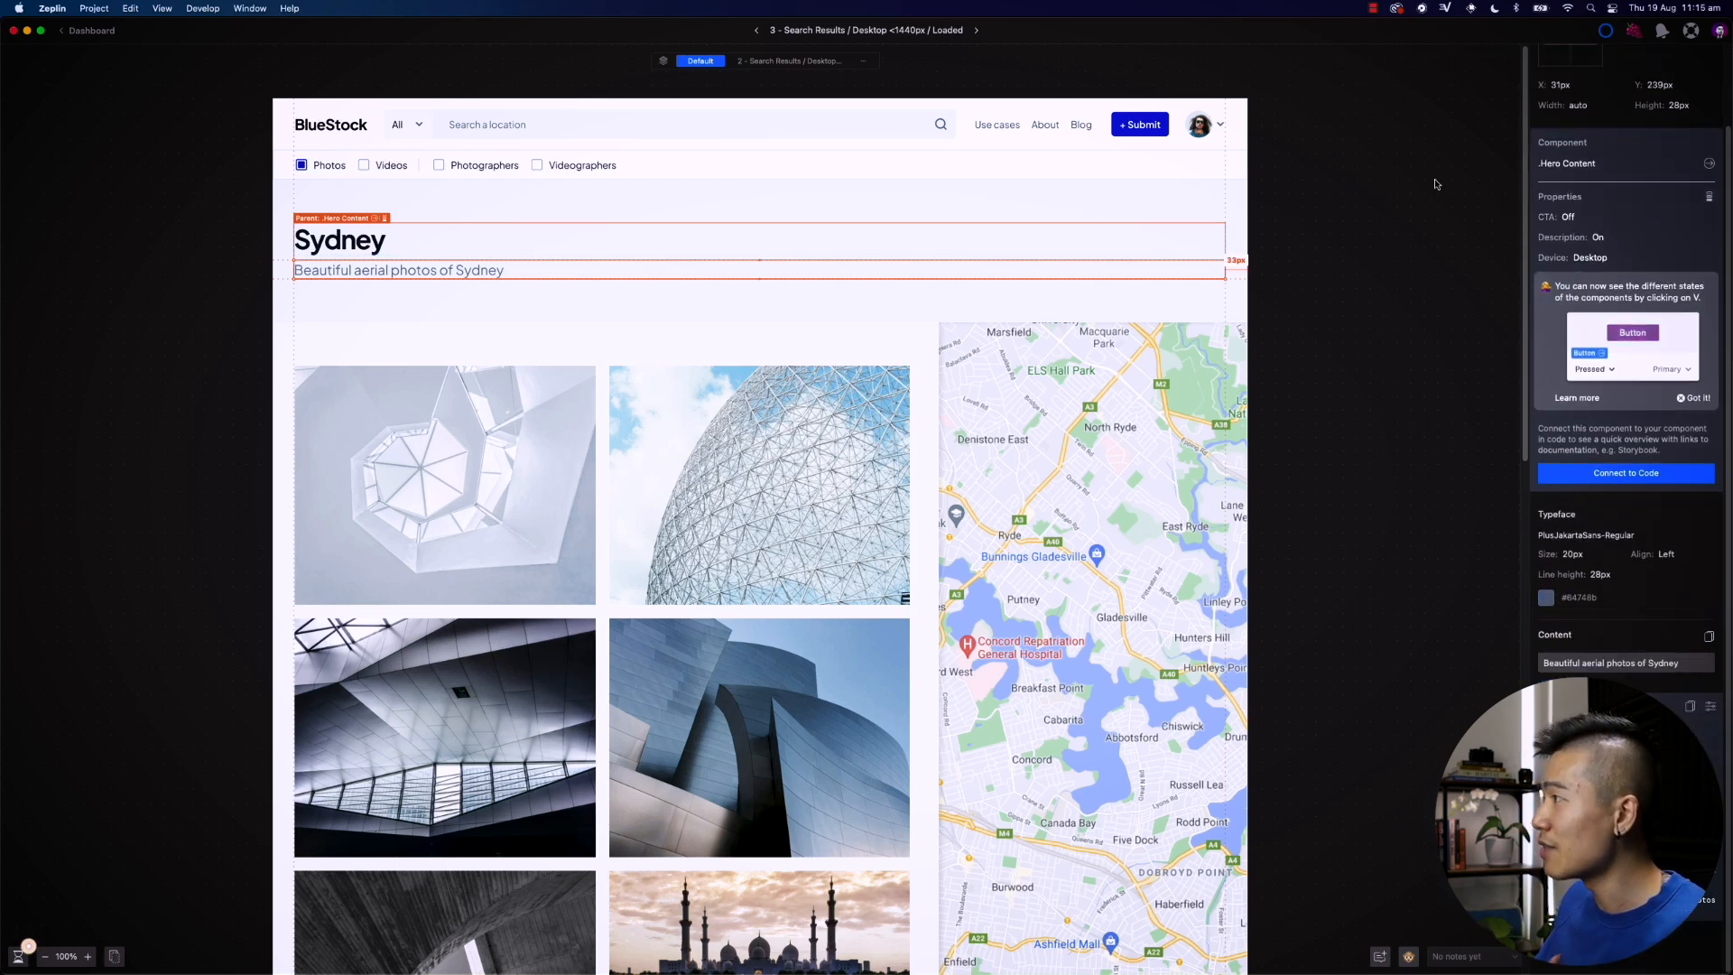
{"action": "left_click", "coordinate": [456, 210]}
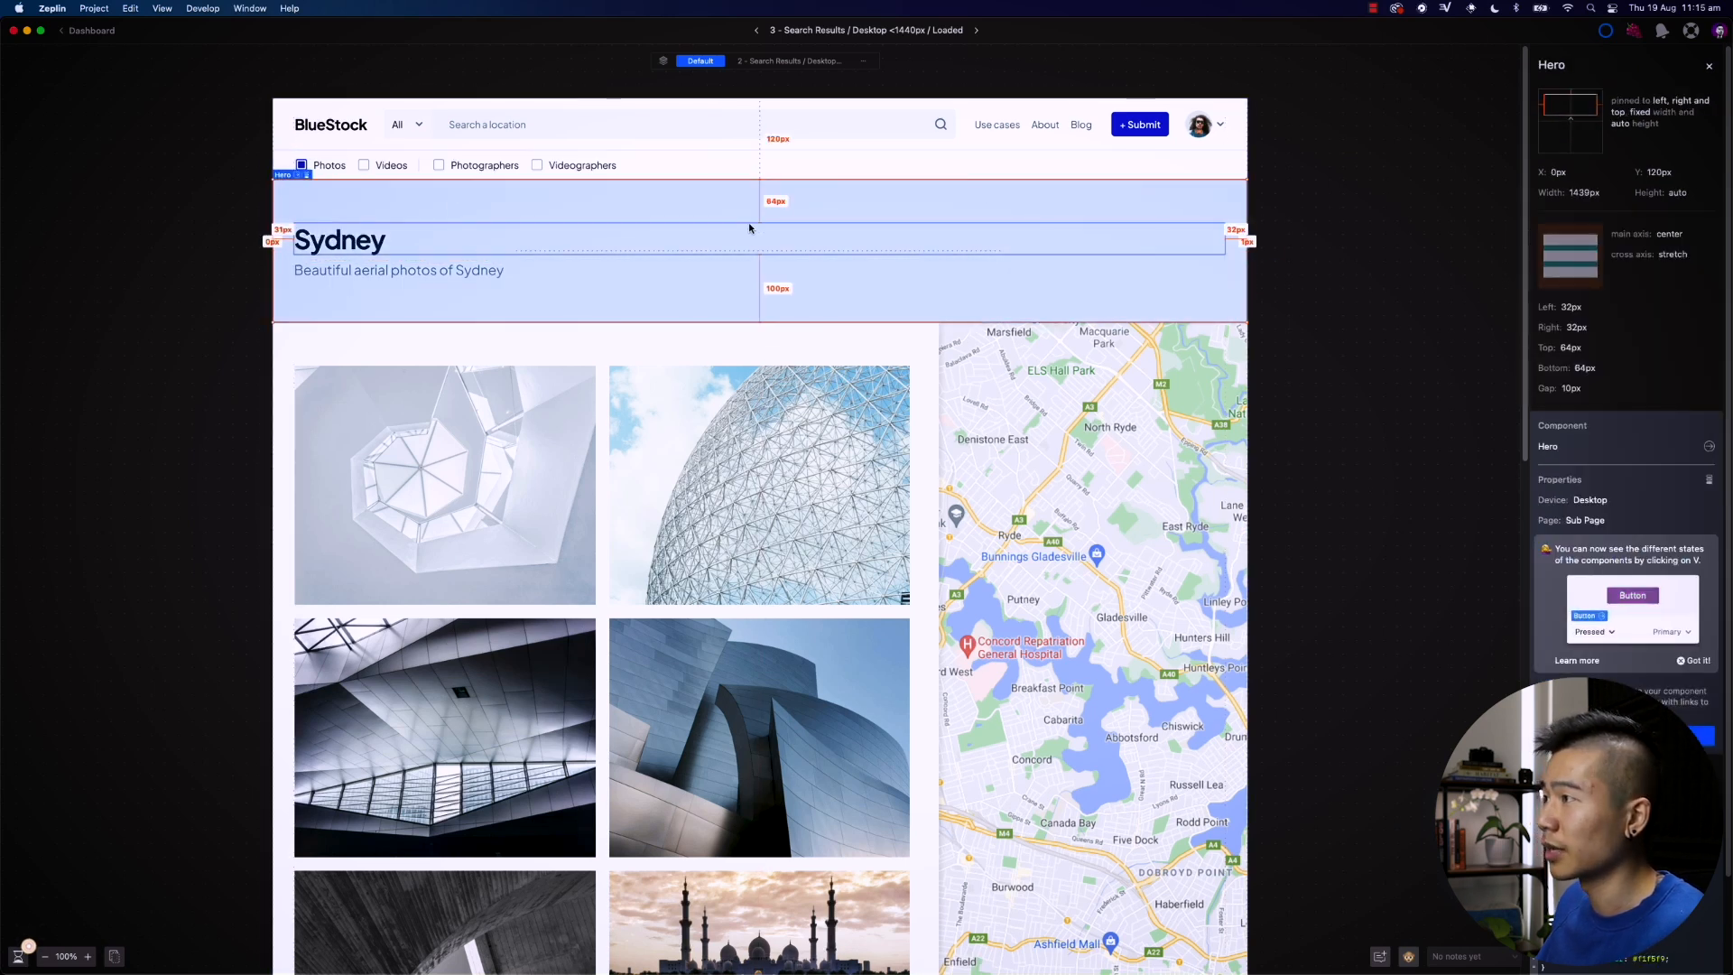
{"action": "scroll", "coordinate": [1099, 600], "scroll_direction": "down", "scroll_amount": 1}
{"action": "scroll", "coordinate": [1099, 606], "scroll_direction": "up", "scroll_amount": 1}
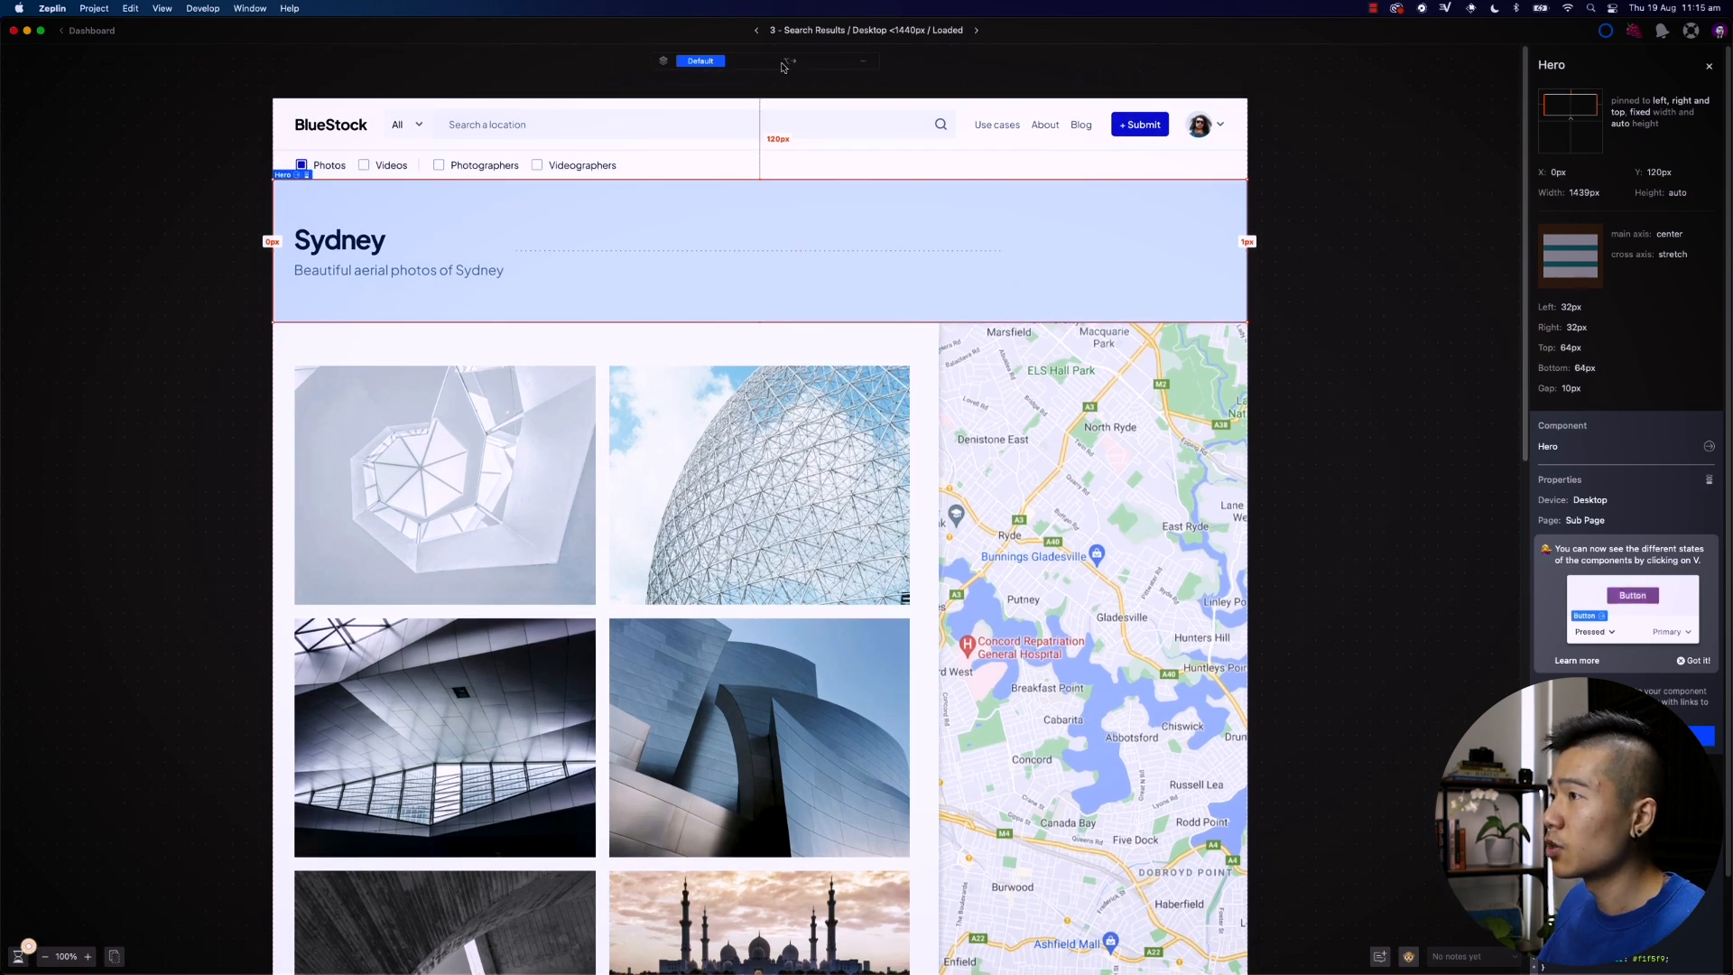
{"action": "scroll", "coordinate": [773, 257], "scroll_direction": "down", "scroll_amount": 3}
{"action": "scroll", "coordinate": [785, 208], "scroll_direction": "up", "scroll_amount": 3}
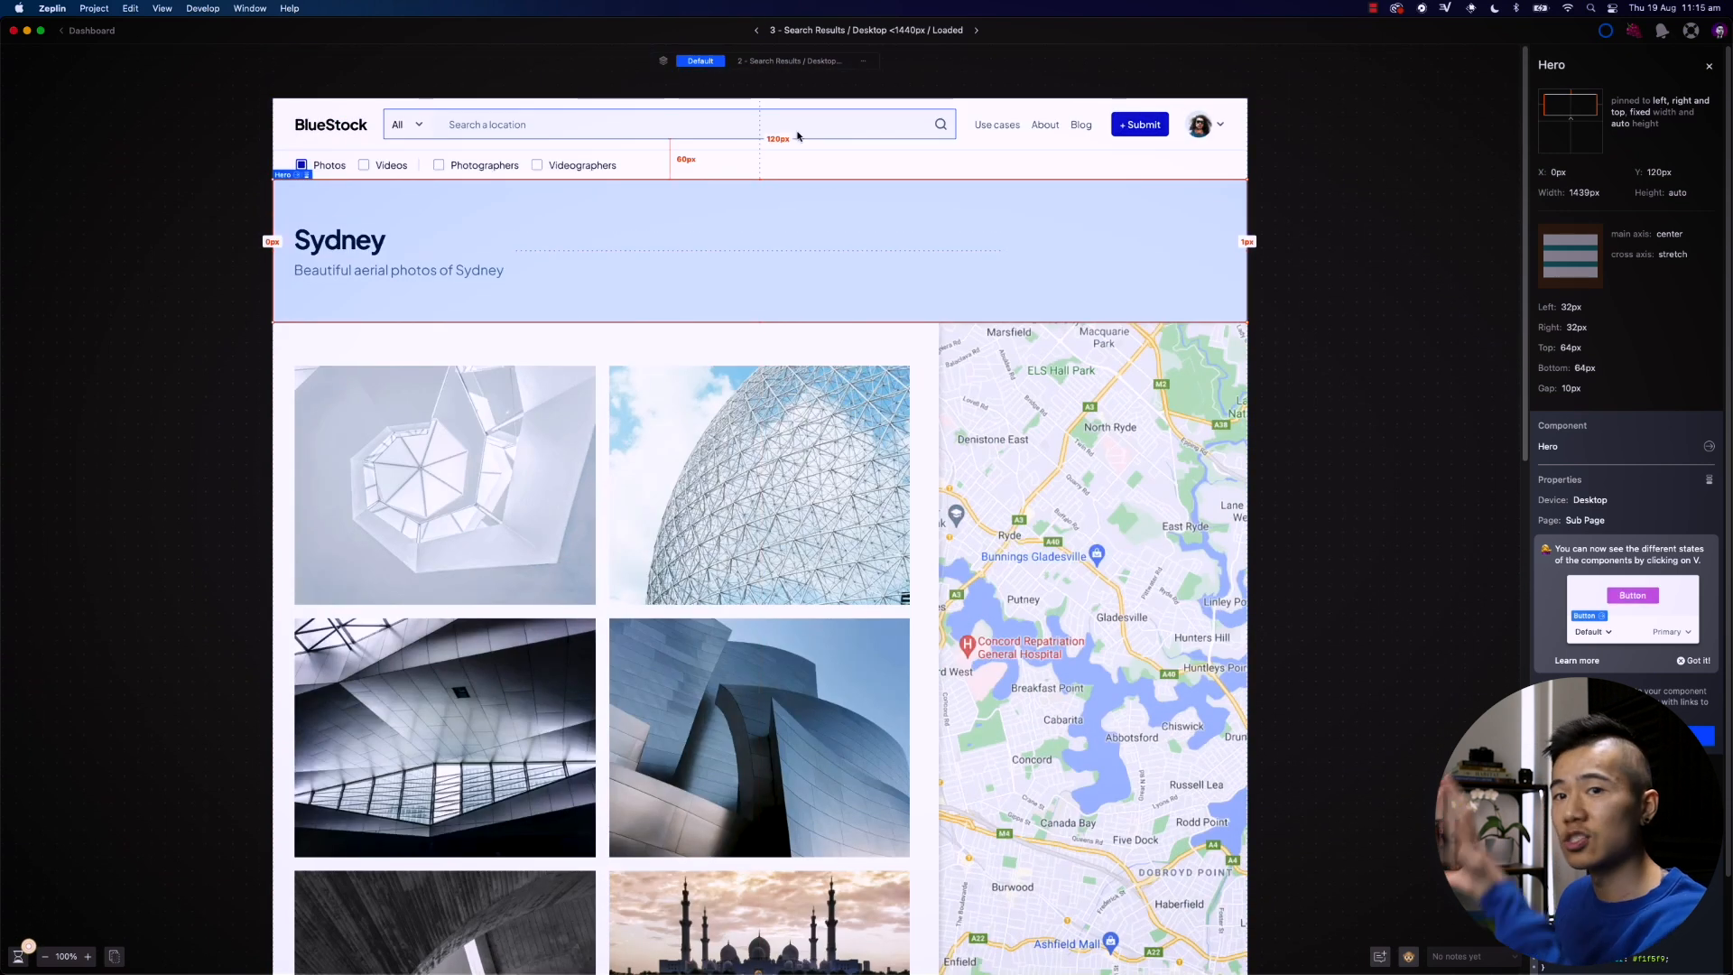
Step: Preview the Search Results / Desktop <1440px / Loading variant and return to the default Loaded screen
{"action": "left_click", "coordinate": [781, 61]}
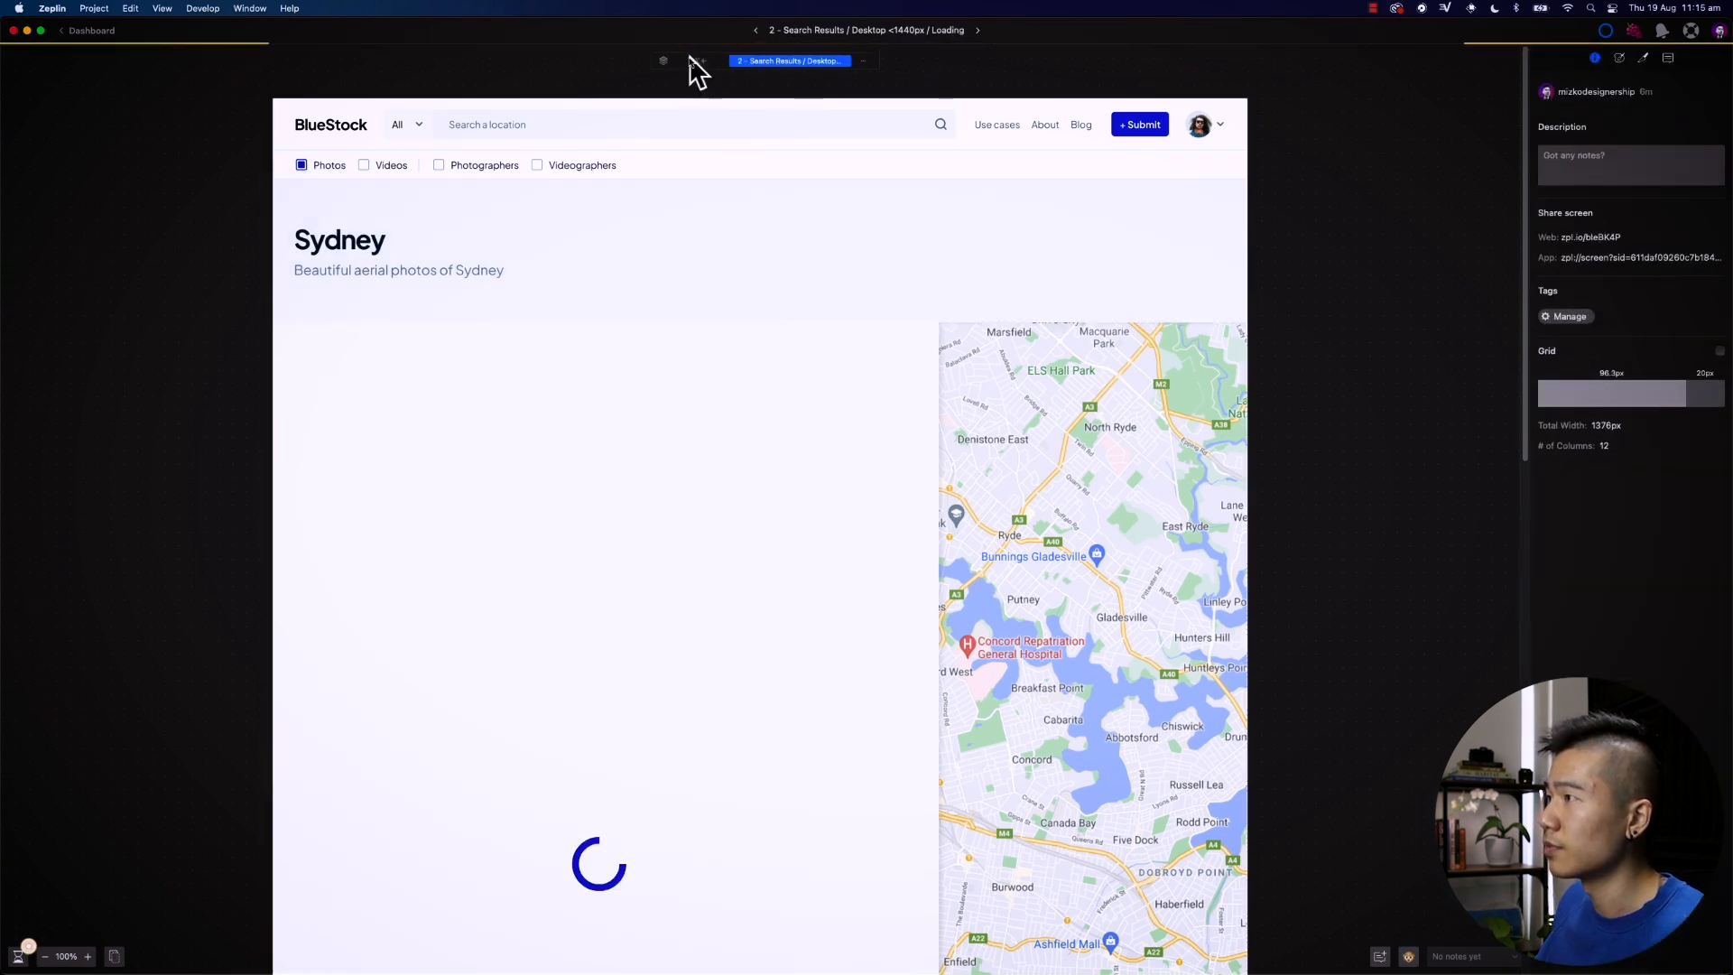
{"action": "left_click", "coordinate": [700, 63]}
{"action": "left_click", "coordinate": [782, 64]}
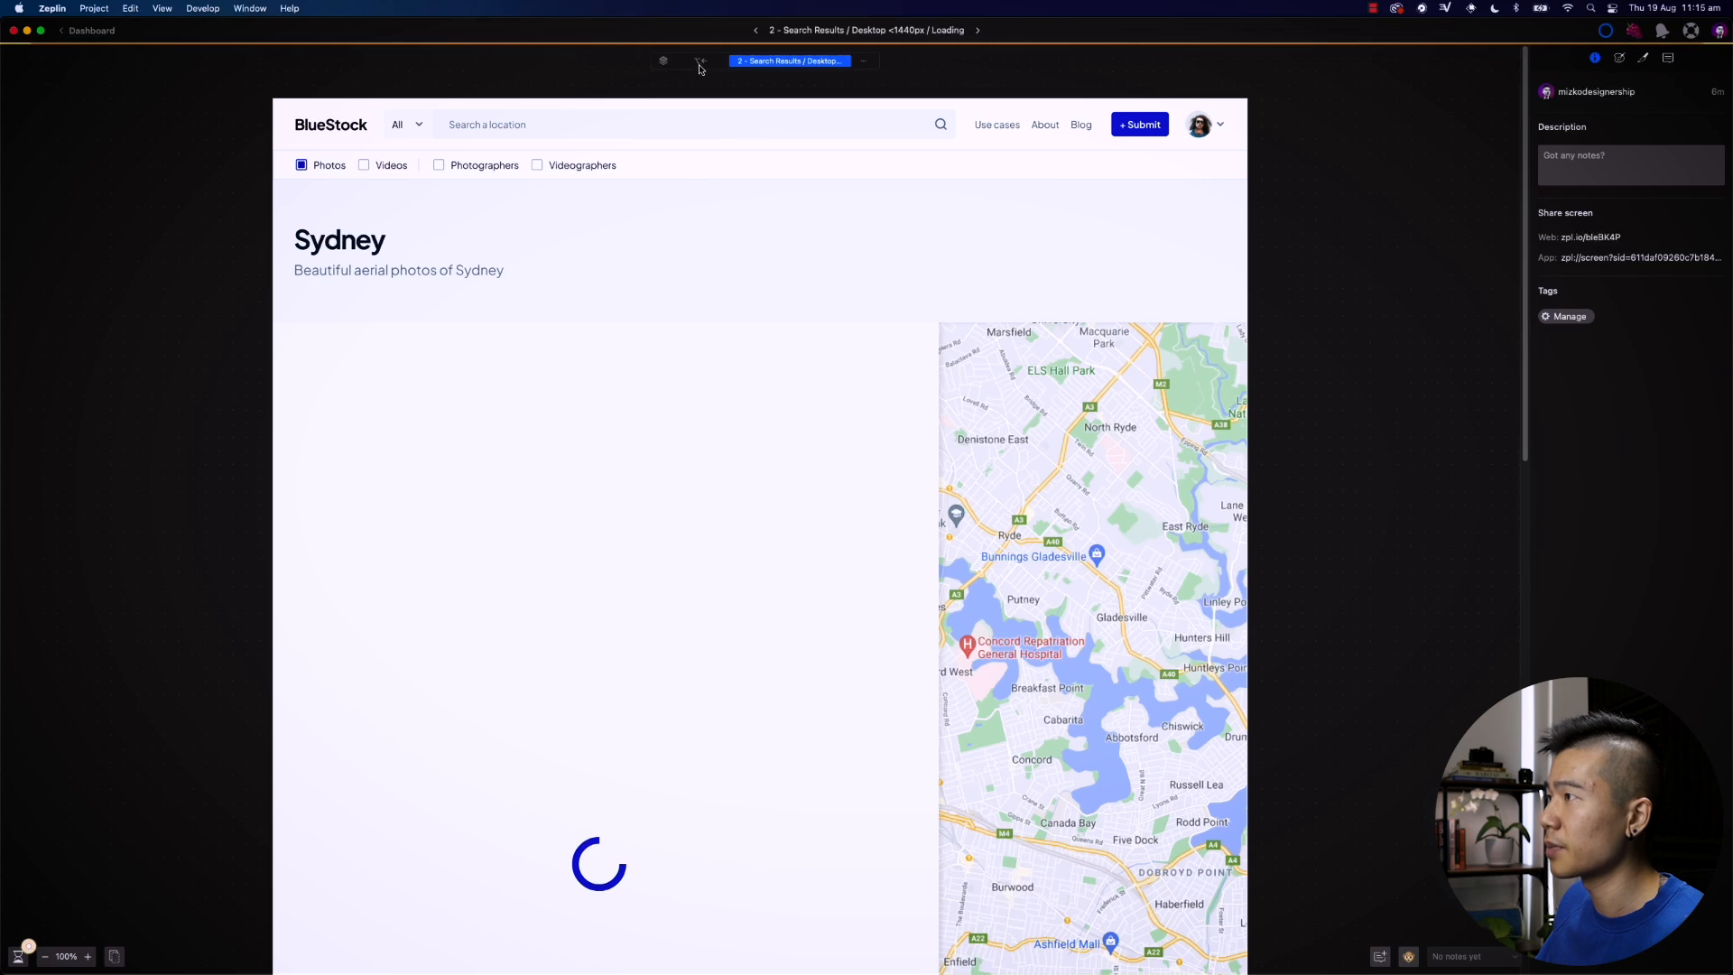
{"action": "left_click", "coordinate": [700, 62]}
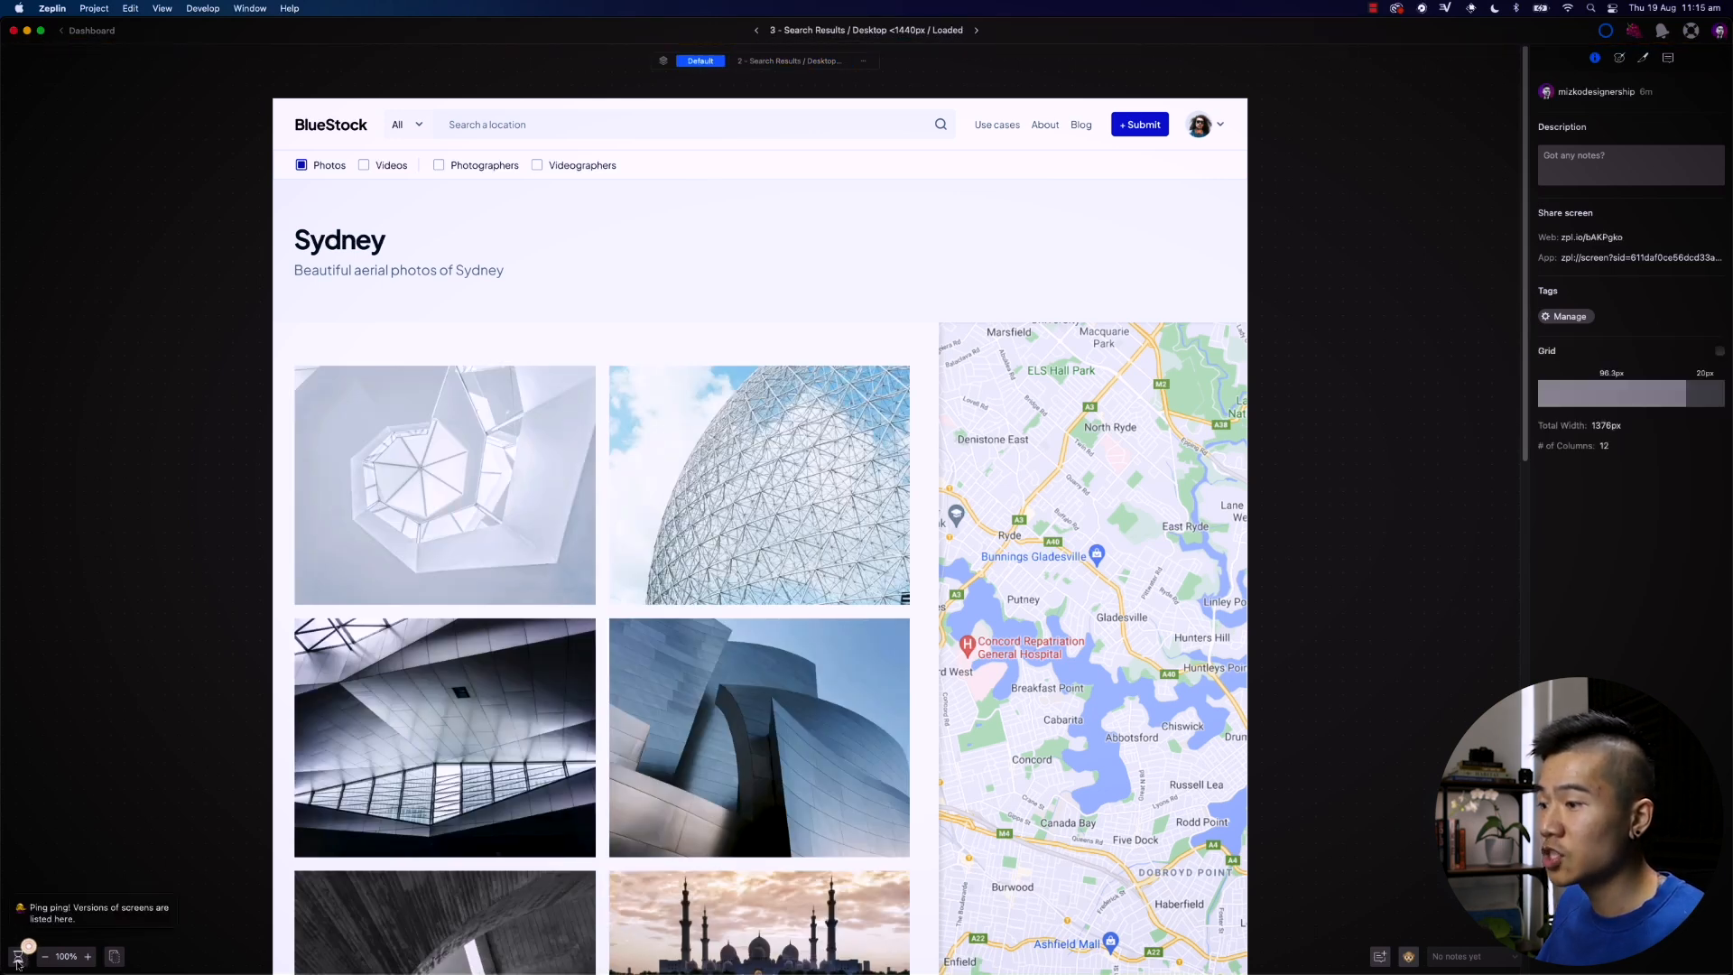
Step: View the version history of the Search Results / Desktop <1440px / Loaded screen and close it again
{"action": "left_click", "coordinate": [17, 957]}
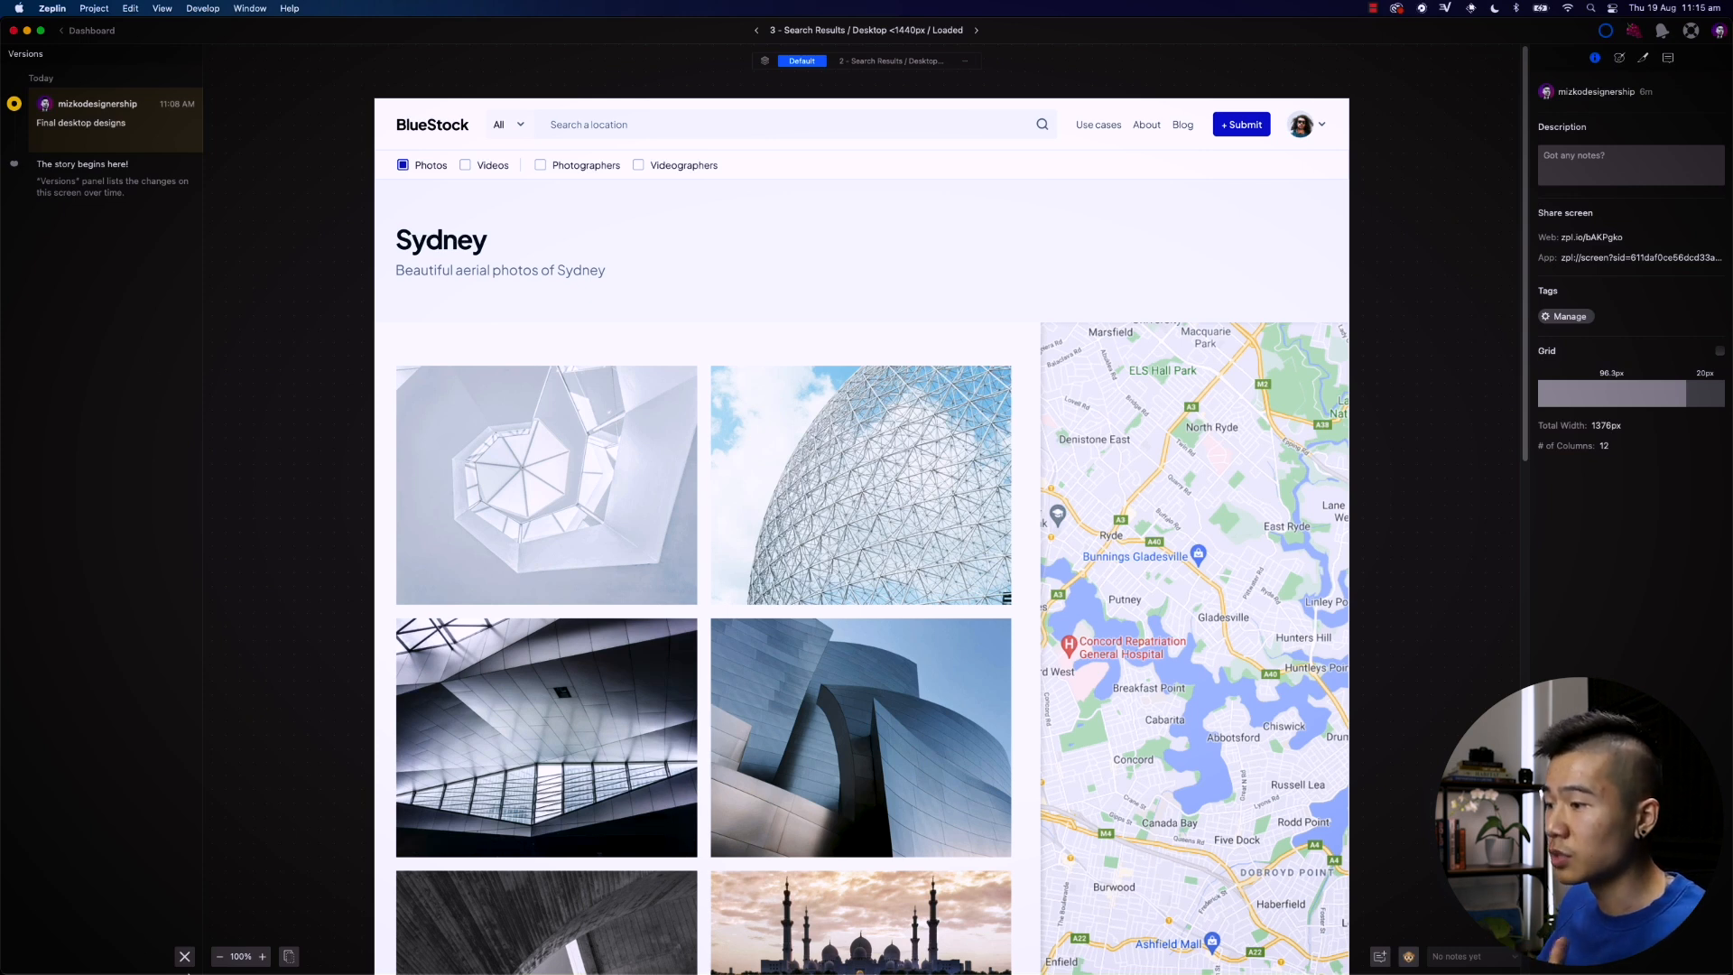
{"action": "left_click", "coordinate": [184, 957]}
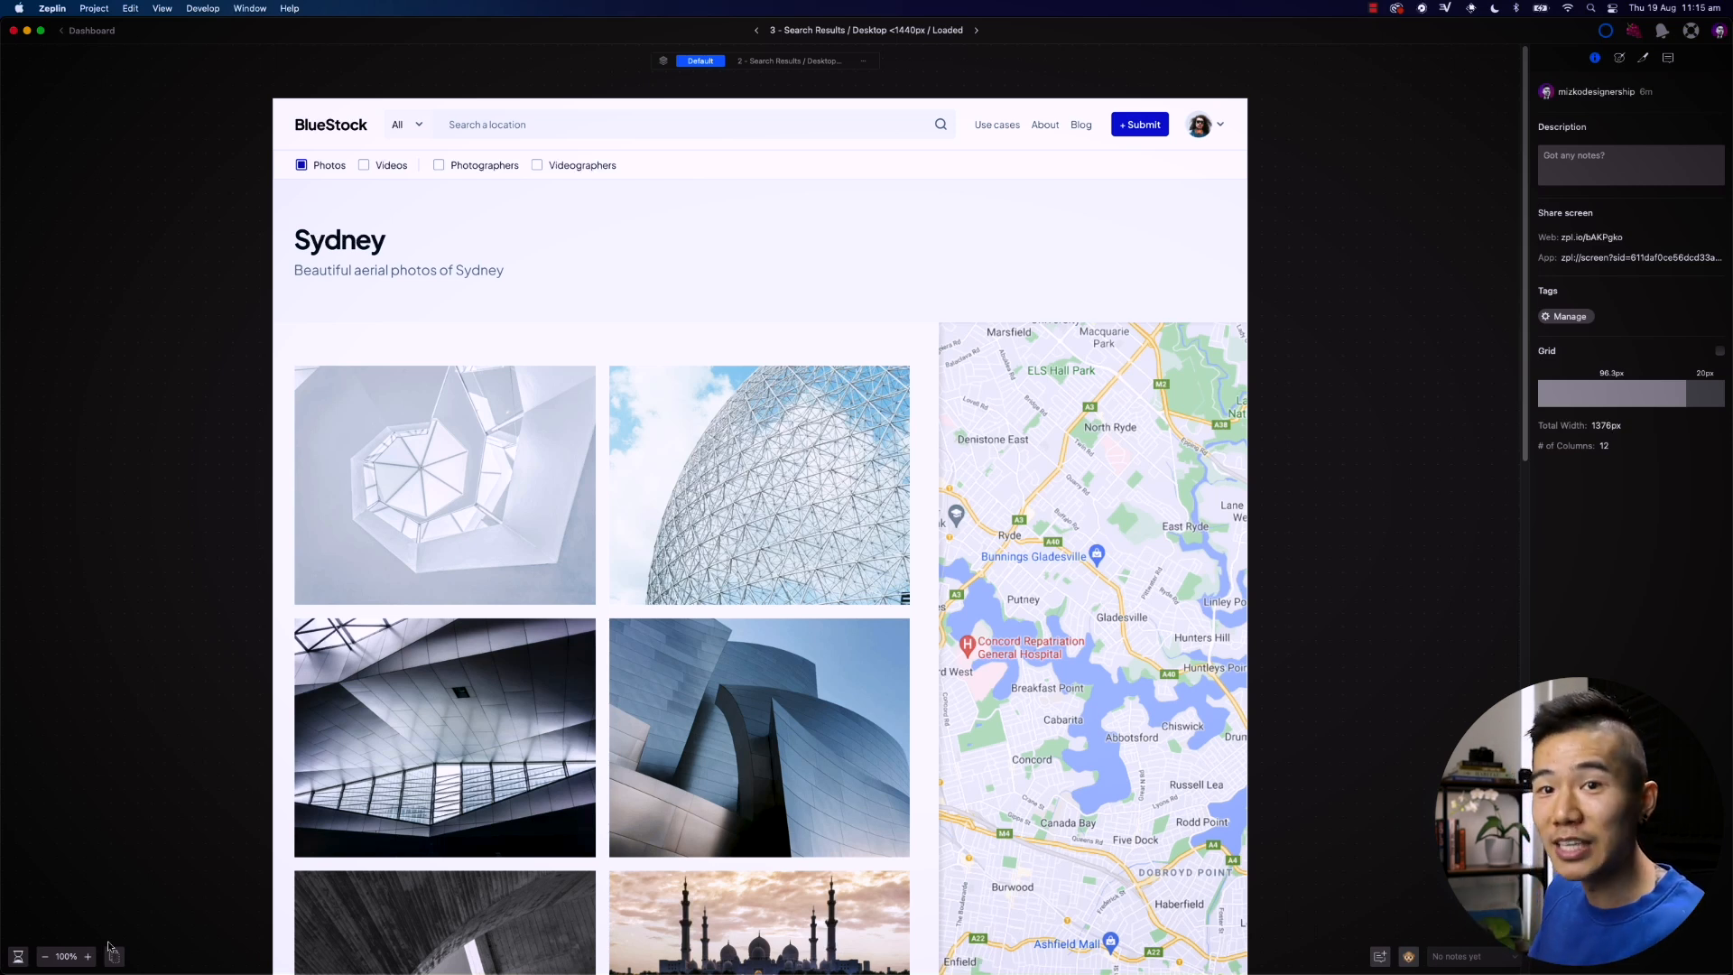
{"action": "scroll", "coordinate": [161, 781], "scroll_direction": "down", "scroll_amount": 1}
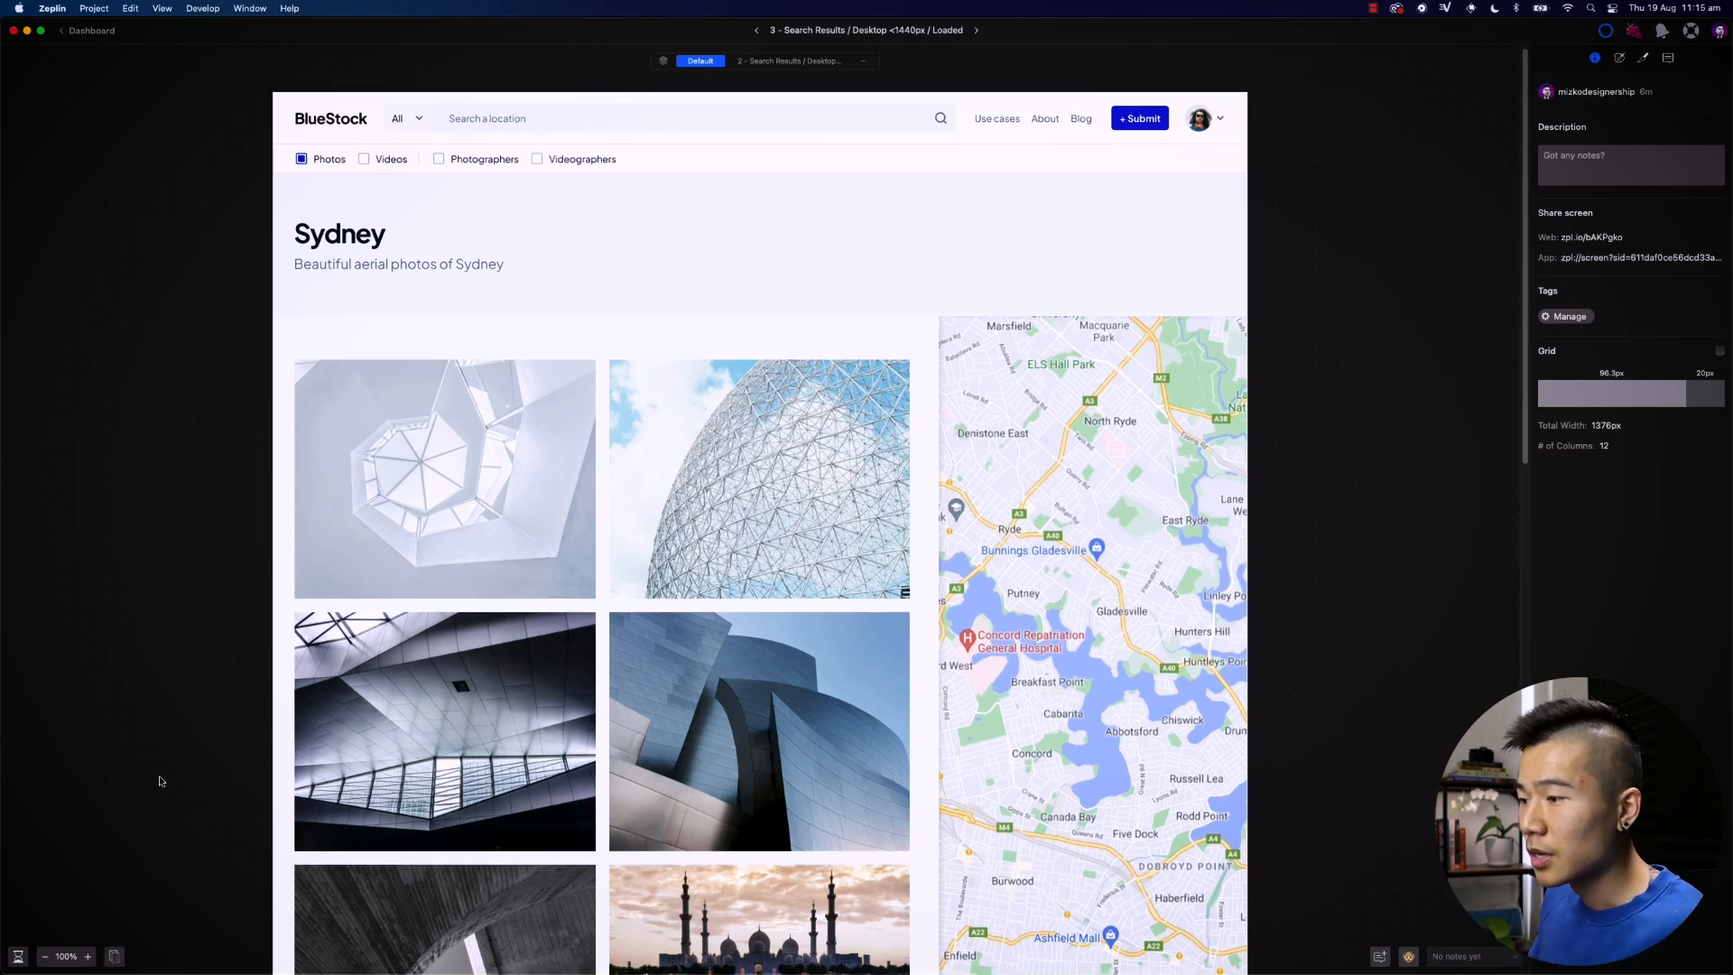
Step: Pop the Loaded screen out as a floating translucent overlay and move the Zeplin window aside to uncover the Figma file
{"action": "left_click", "coordinate": [116, 961]}
{"action": "left_click_drag", "start_coordinate": [860, 30], "coordinate": [910, 29]}
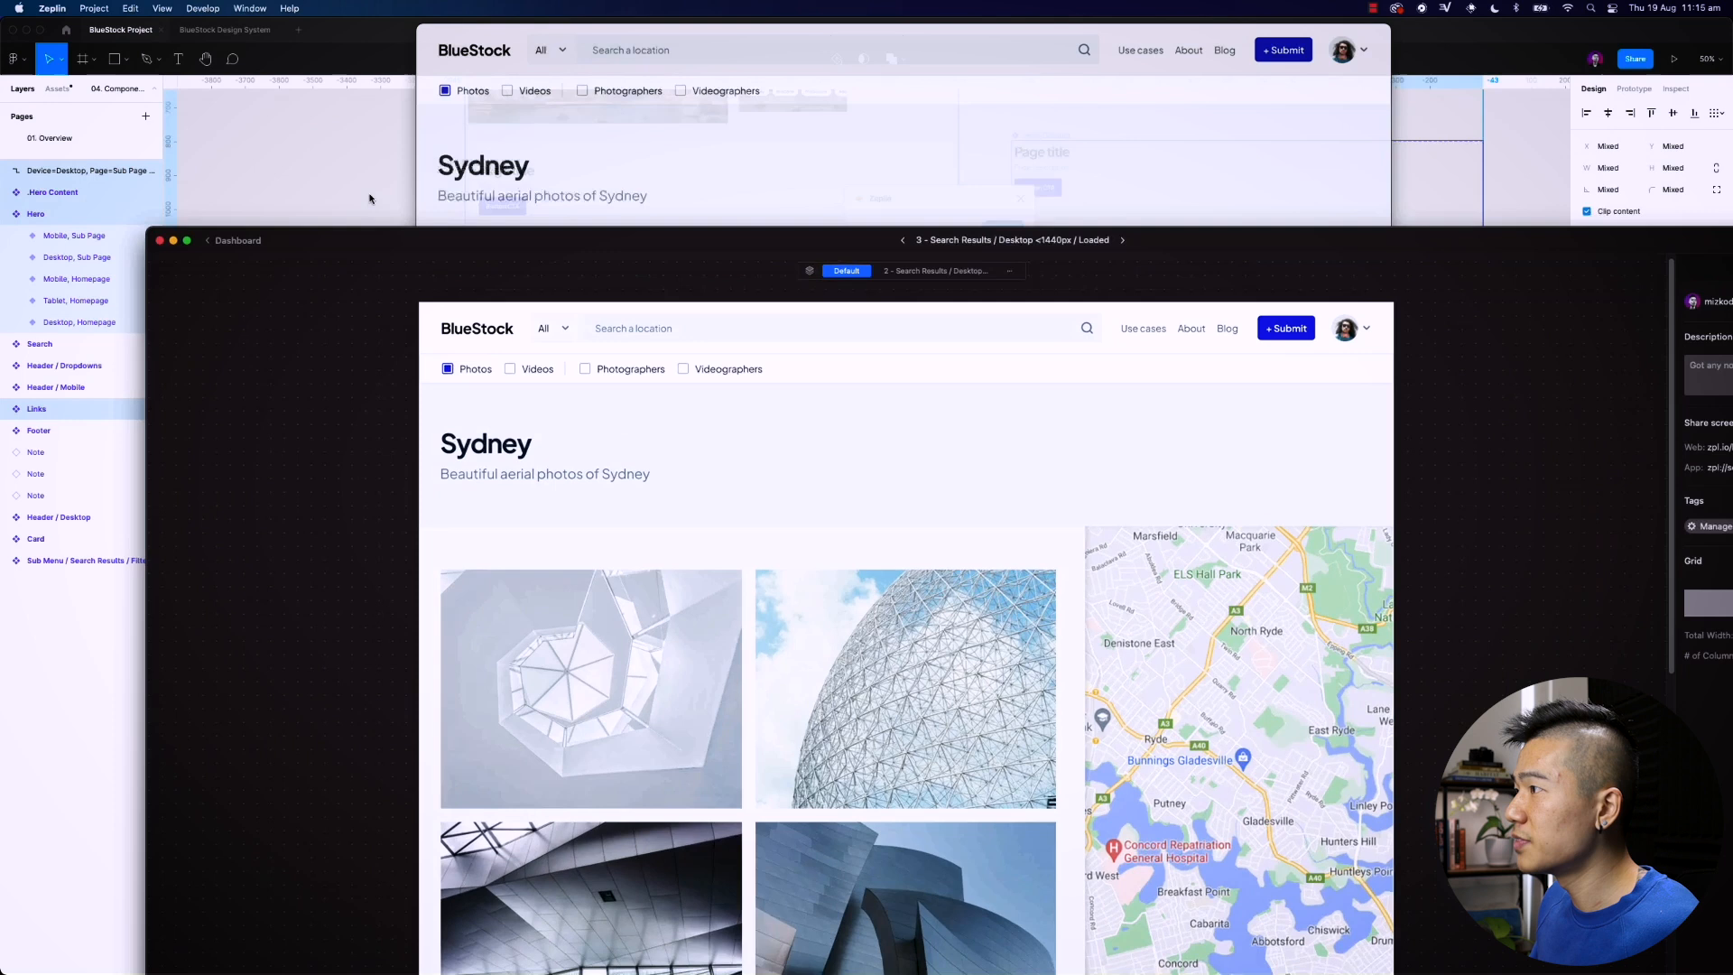
{"action": "left_click_drag", "start_coordinate": [381, 237], "coordinate": [854, 722]}
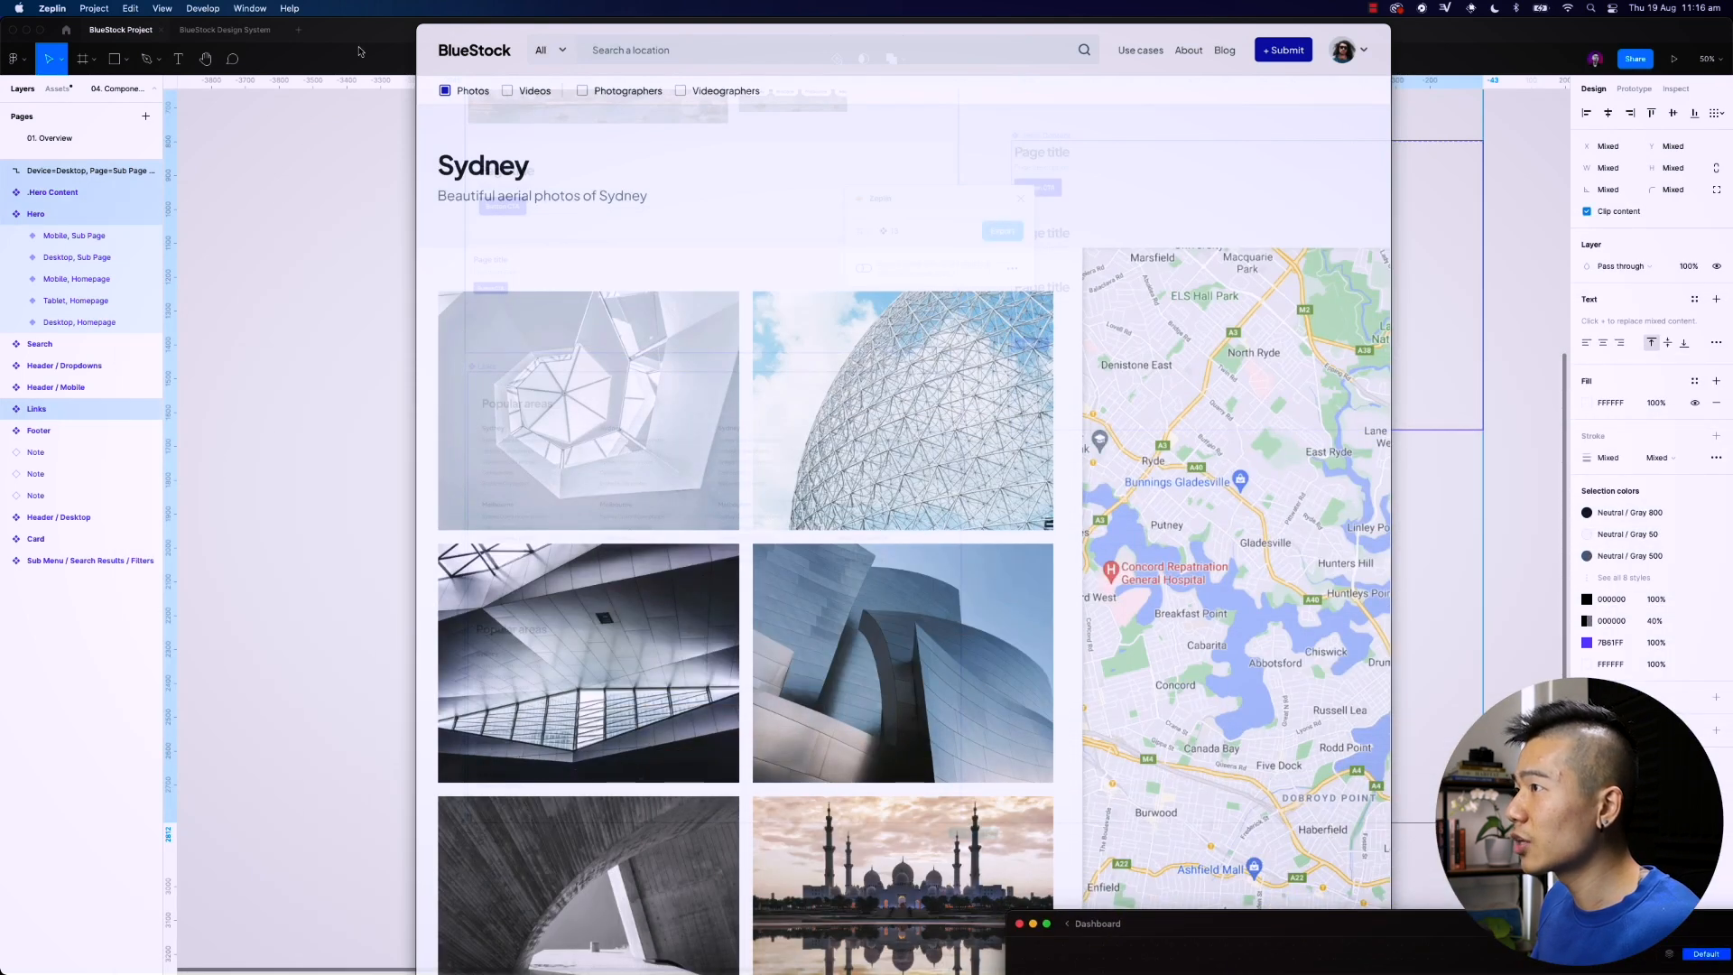
{"action": "left_click_drag", "start_coordinate": [574, 44], "coordinate": [1040, 293]}
Step: Switch to Figma, open the page with the desktop screens, and align the floating overlay with the matching Search Results frame for comparison
{"action": "left_click", "coordinate": [386, 333]}
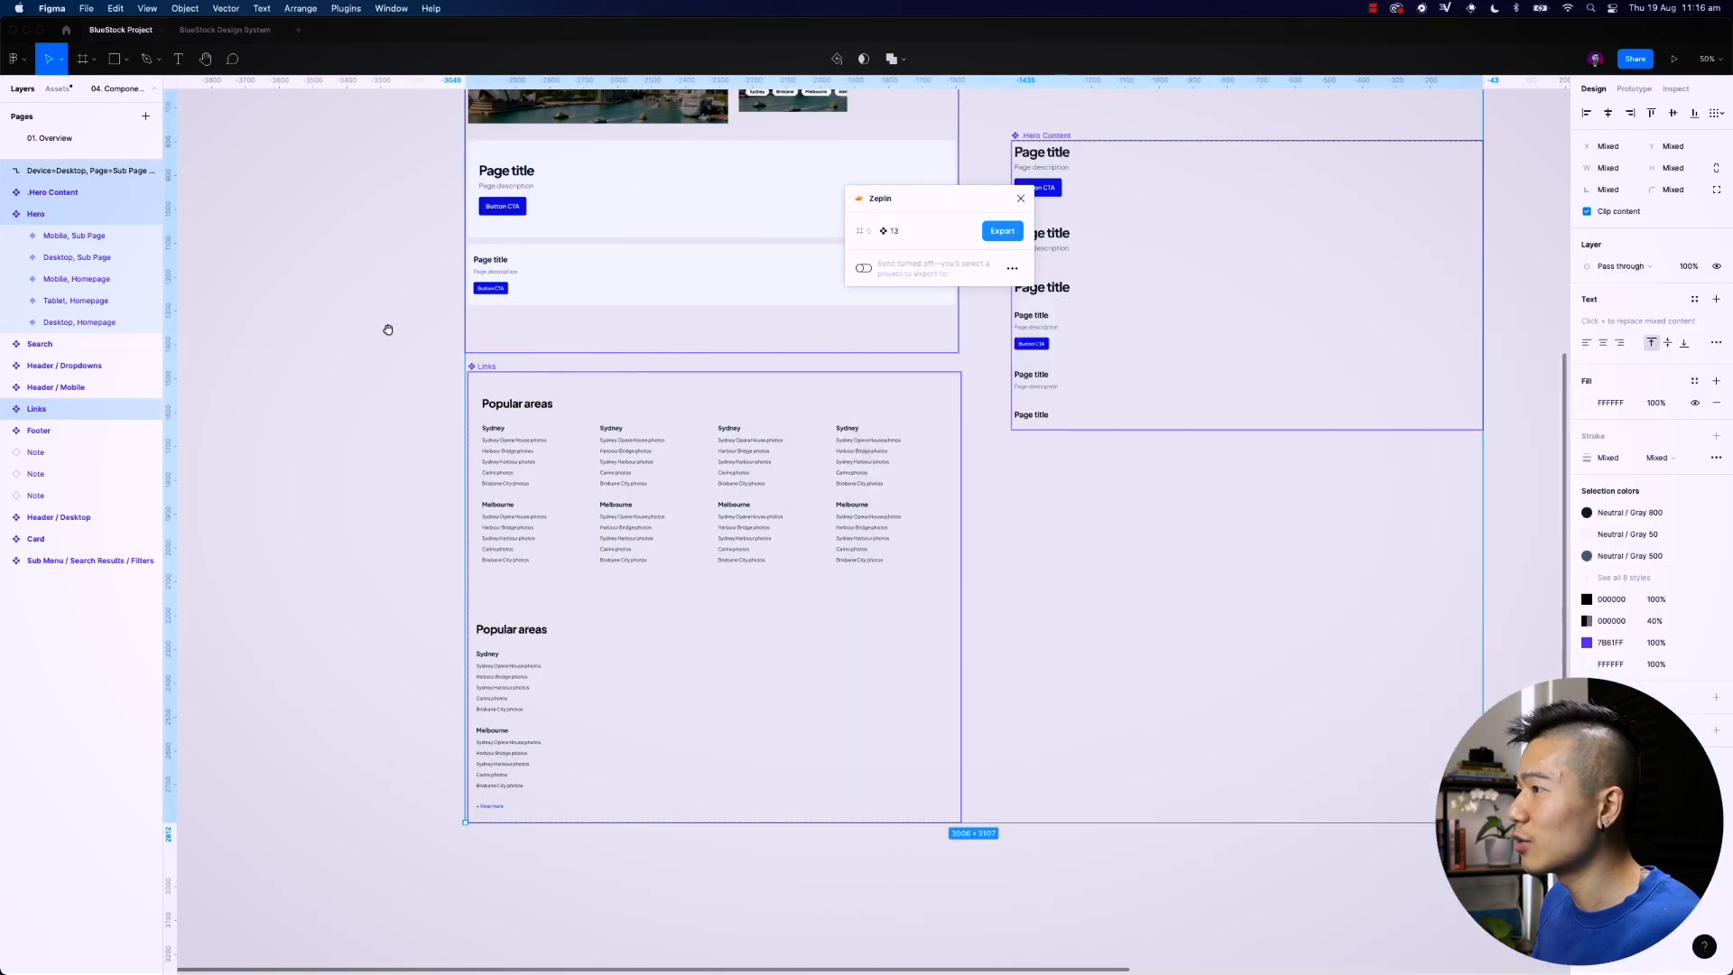
{"action": "left_click", "coordinate": [221, 205]}
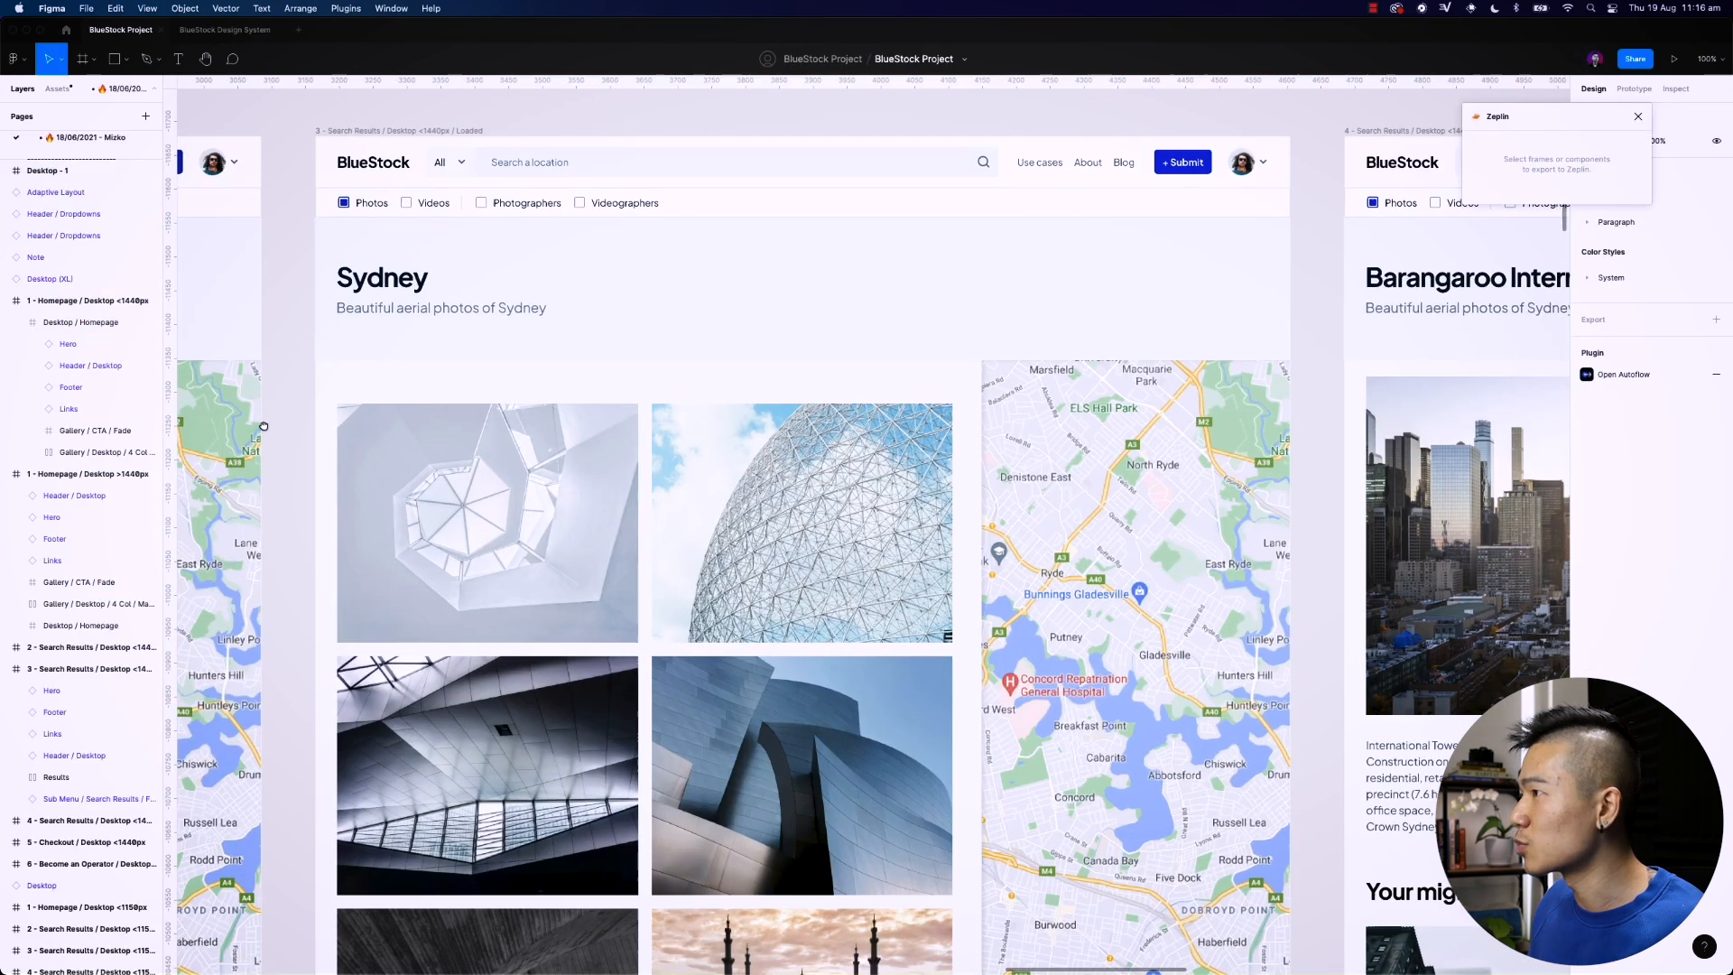
{"action": "left_click_drag", "start_coordinate": [263, 426], "coordinate": [266, 427]}
{"action": "key", "text": "super+Tab"}
{"action": "left_click_drag", "start_coordinate": [726, 288], "coordinate": [657, 246]}
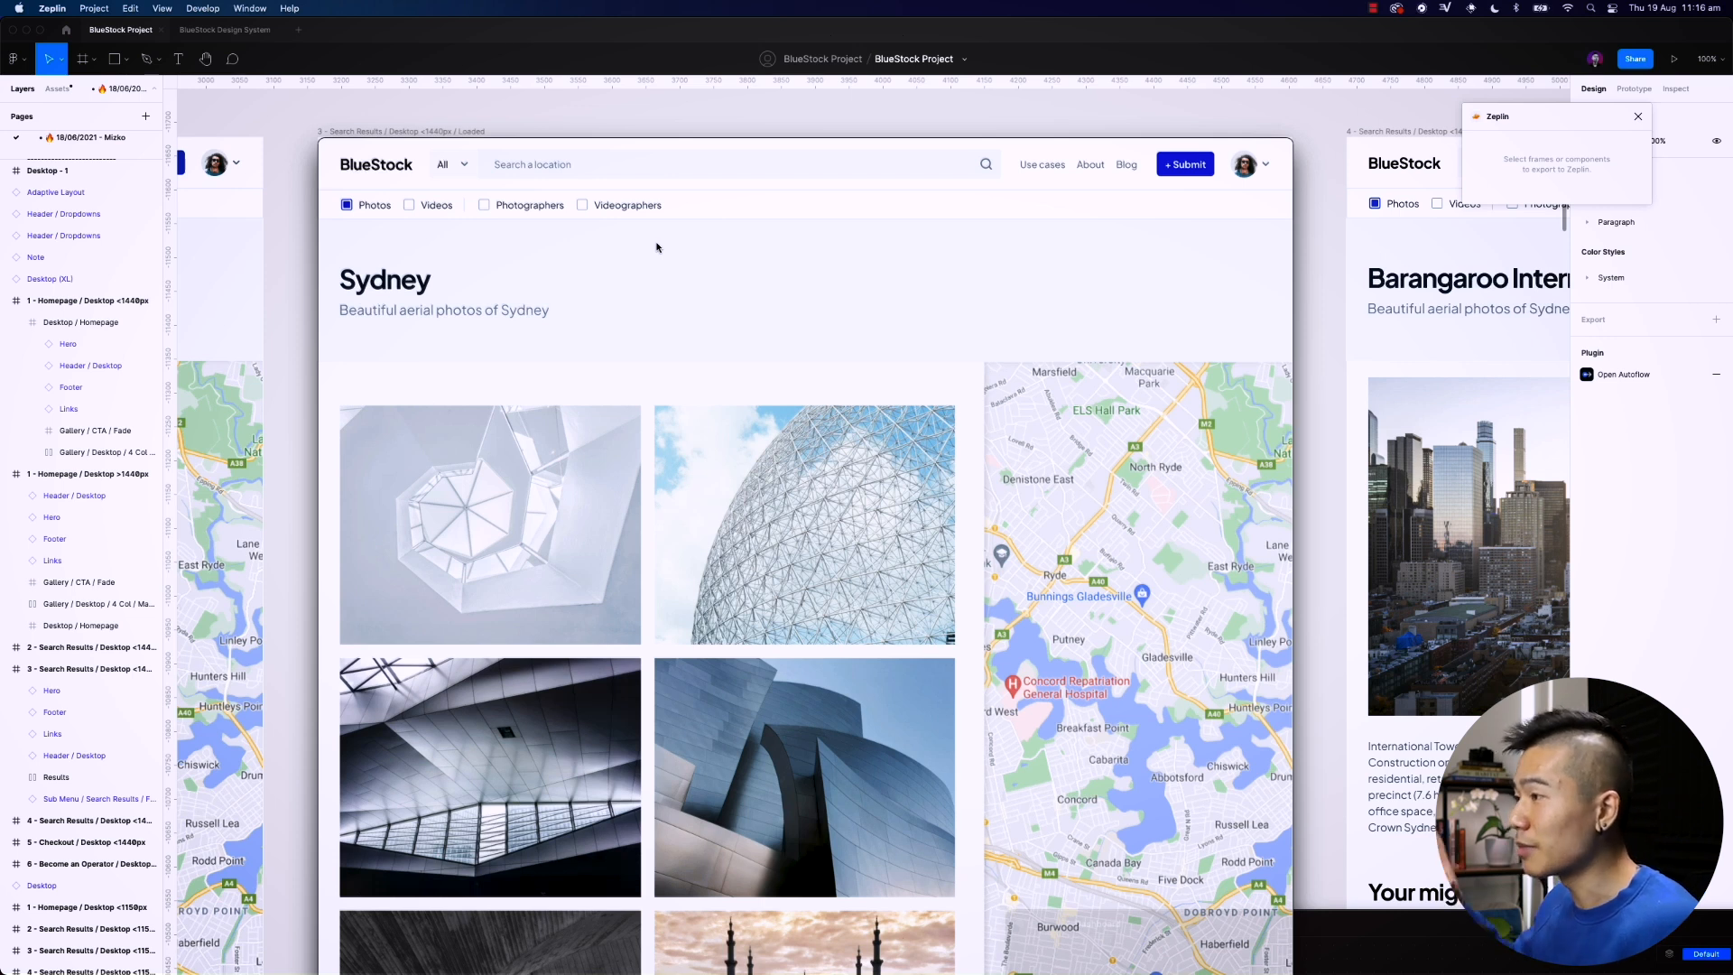
Step: Switch back to Zeplin and move its window back so it fills the display
{"action": "key", "text": "super+Tab"}
{"action": "key", "text": "super+shift+Tab"}
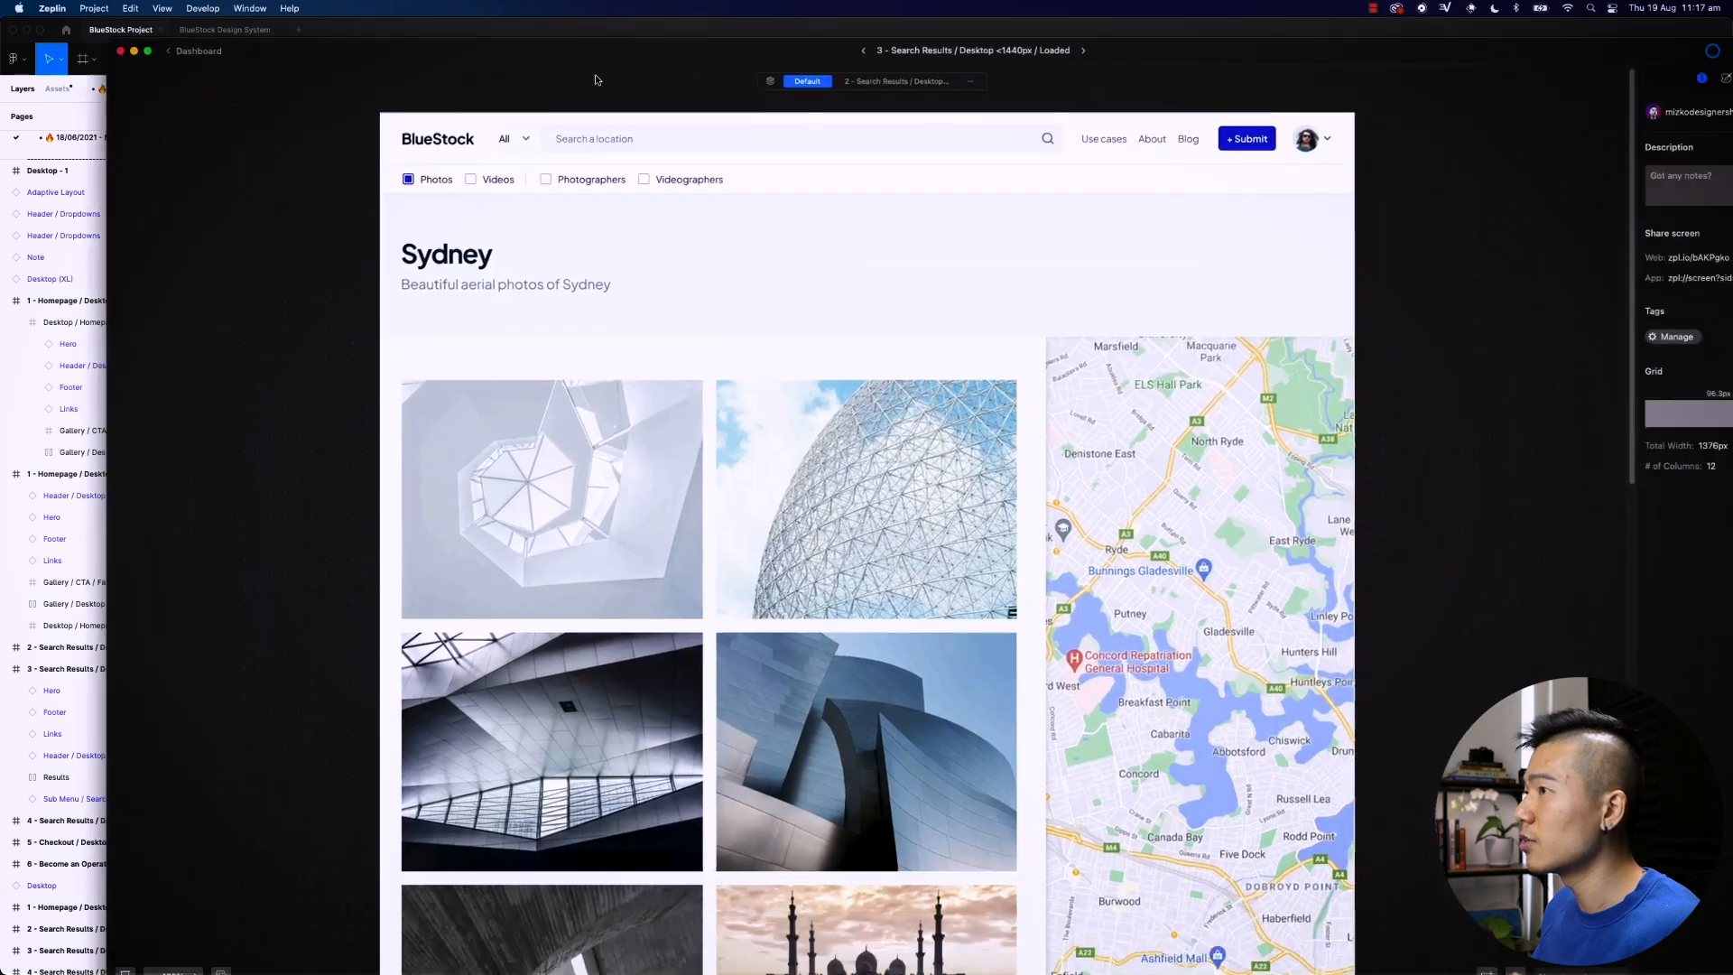
{"action": "left_click_drag", "start_coordinate": [556, 48], "coordinate": [452, 21]}
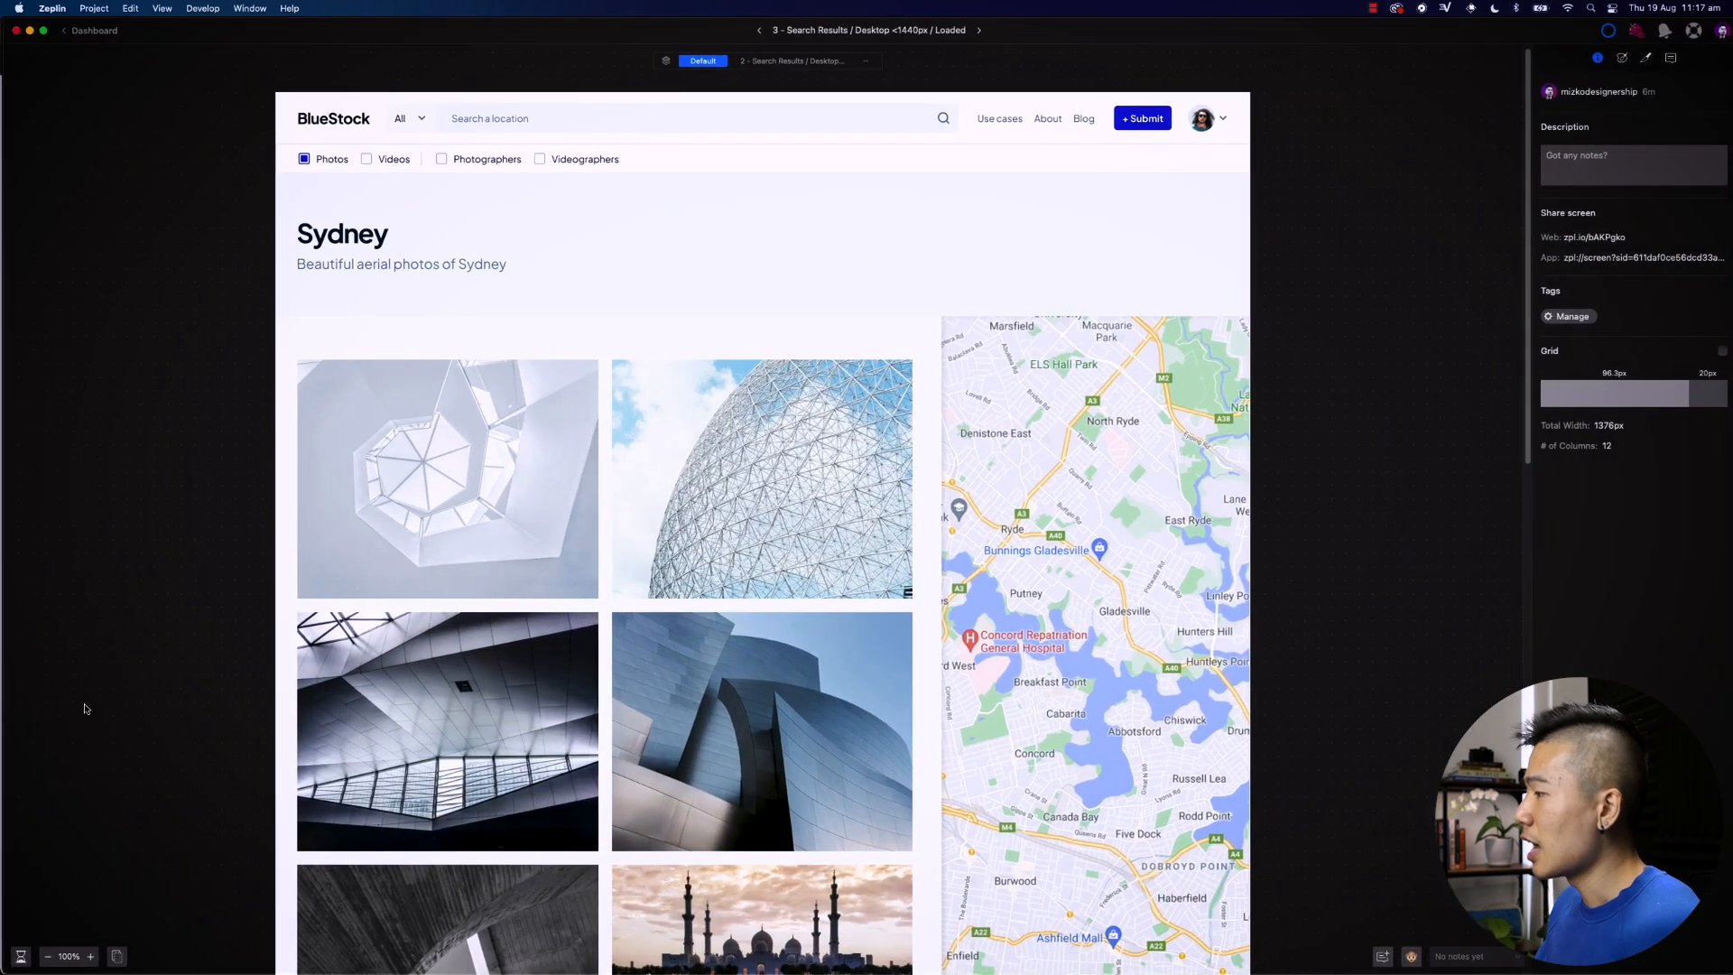
Step: Try out the annotation tool on the Loaded screen and look through the screen's Colors, Assets and Notes
{"action": "left_click", "coordinate": [1383, 963]}
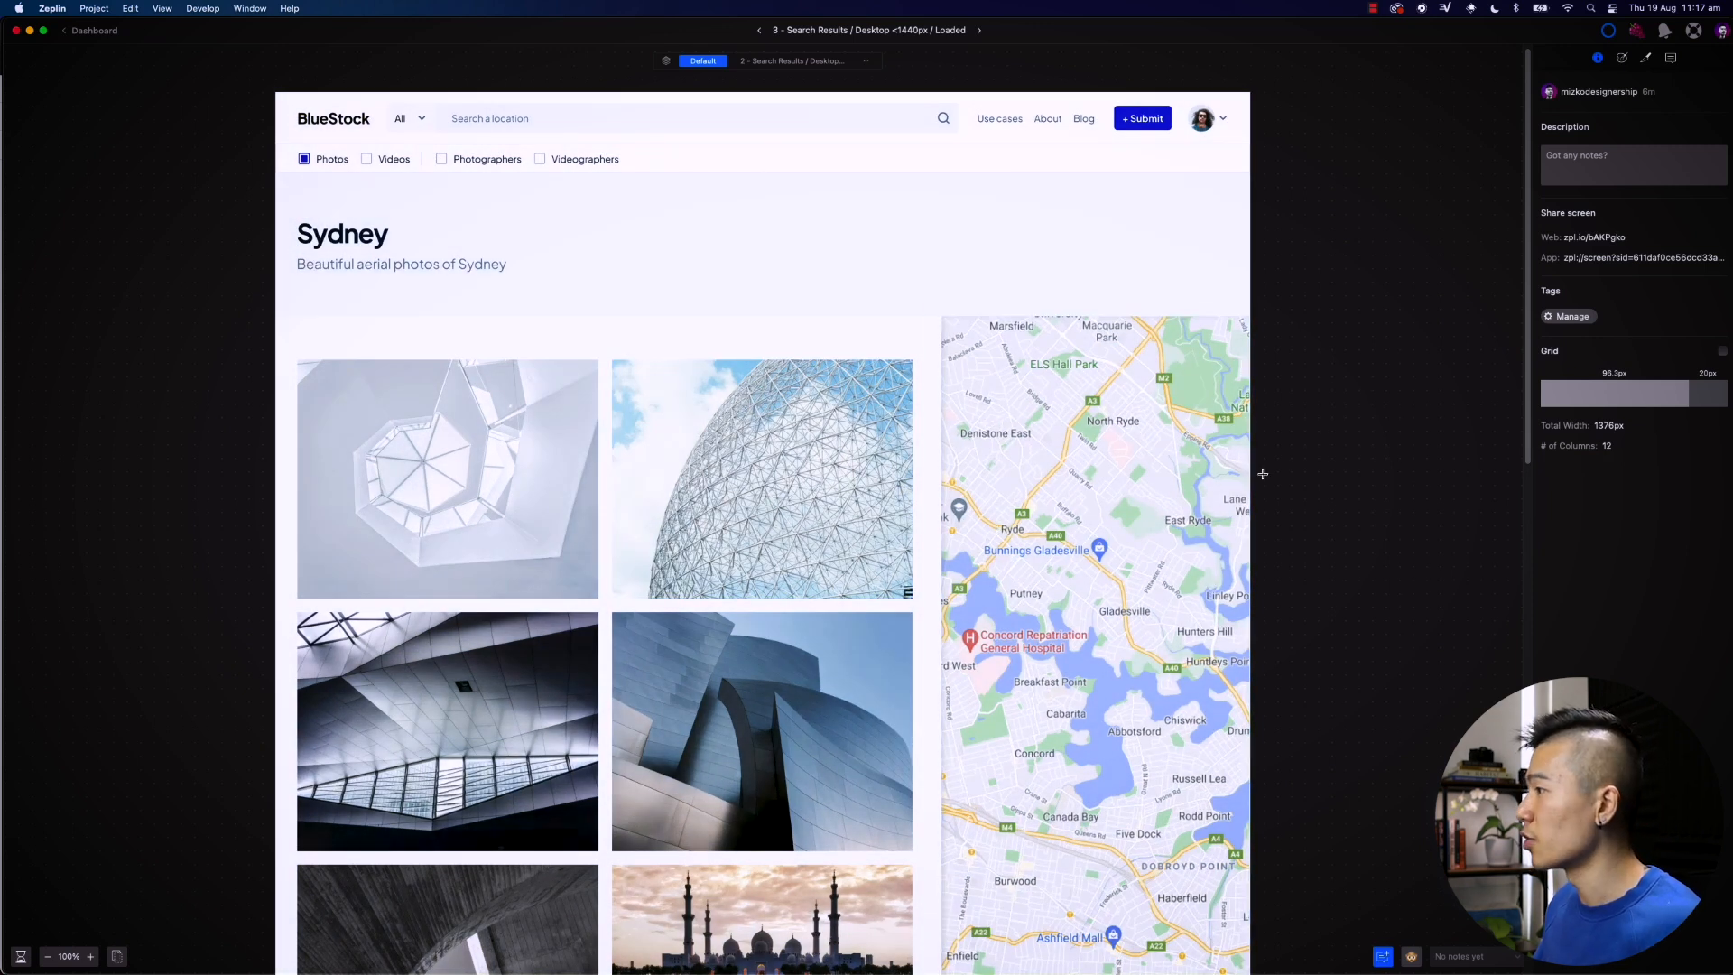
{"action": "key", "text": "Escape"}
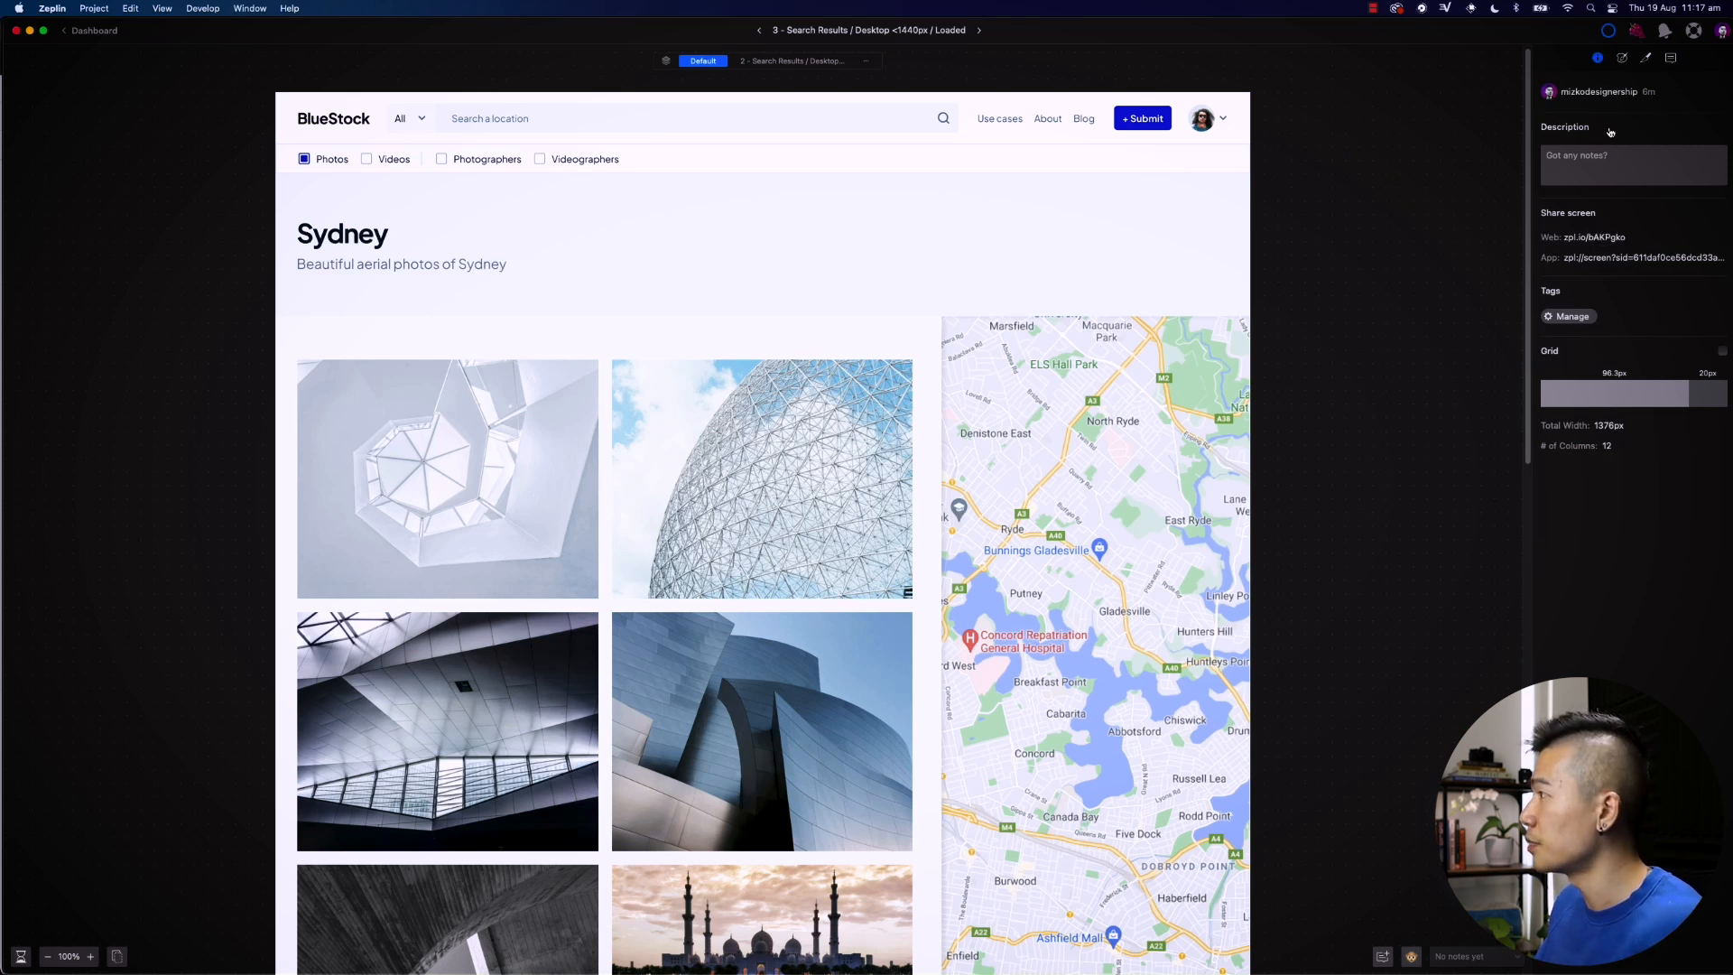
{"action": "left_click", "coordinate": [1623, 59]}
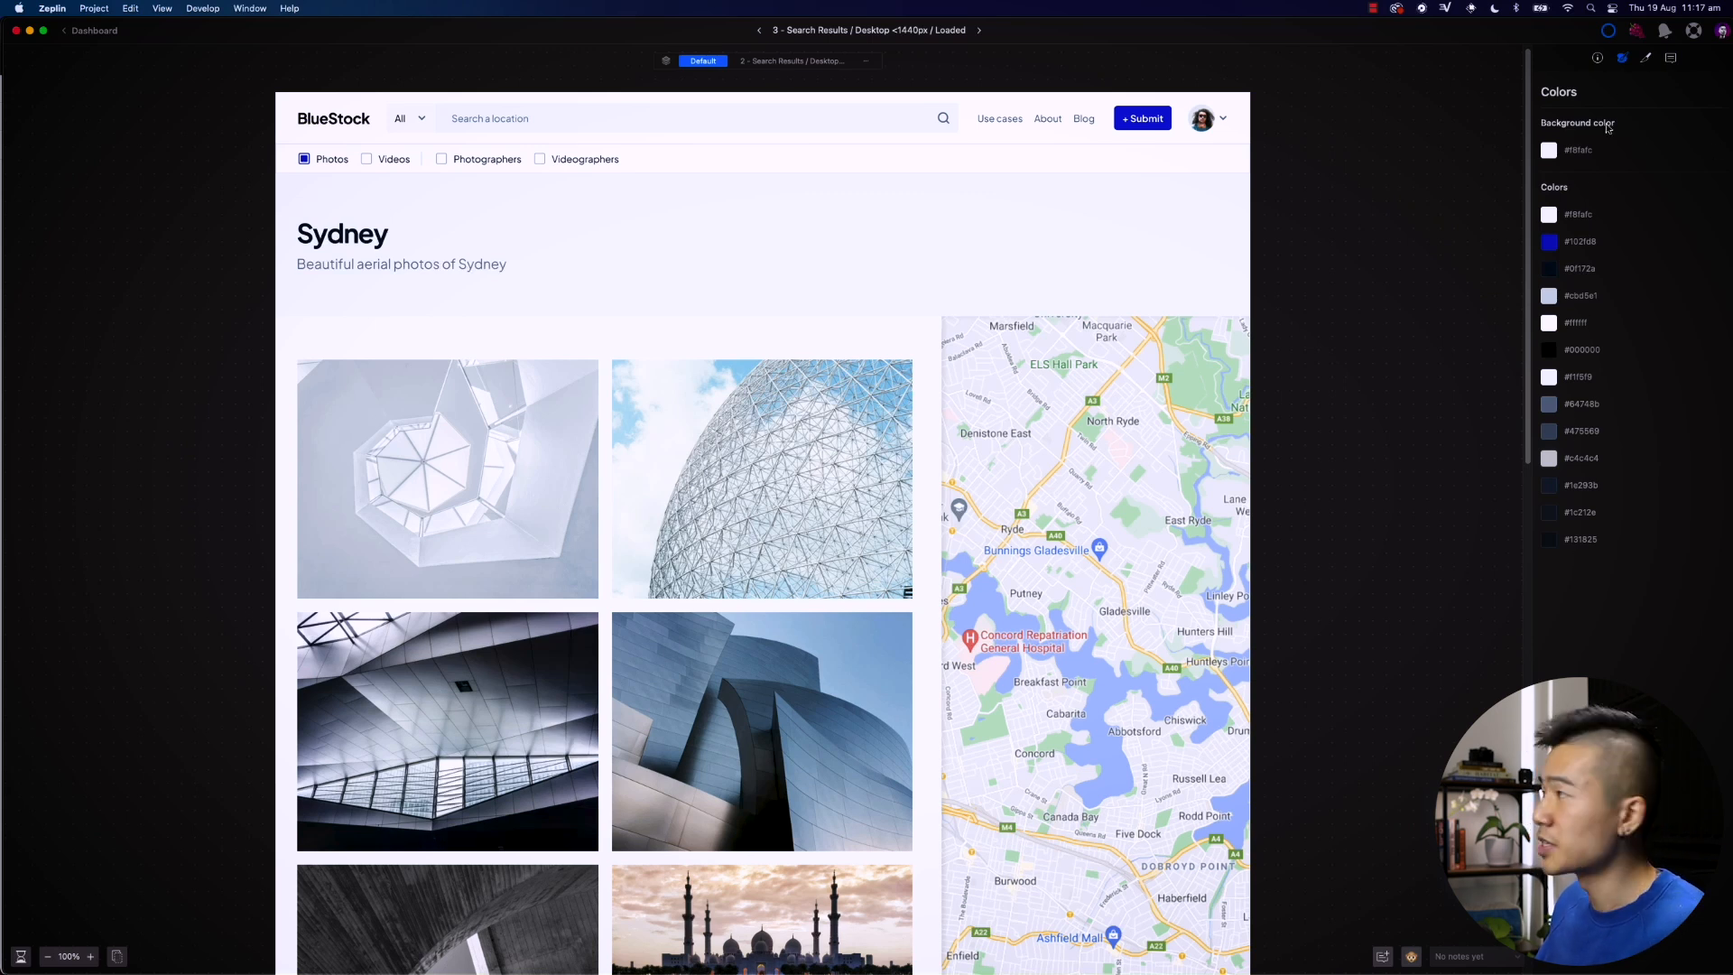
{"action": "left_click", "coordinate": [1647, 60]}
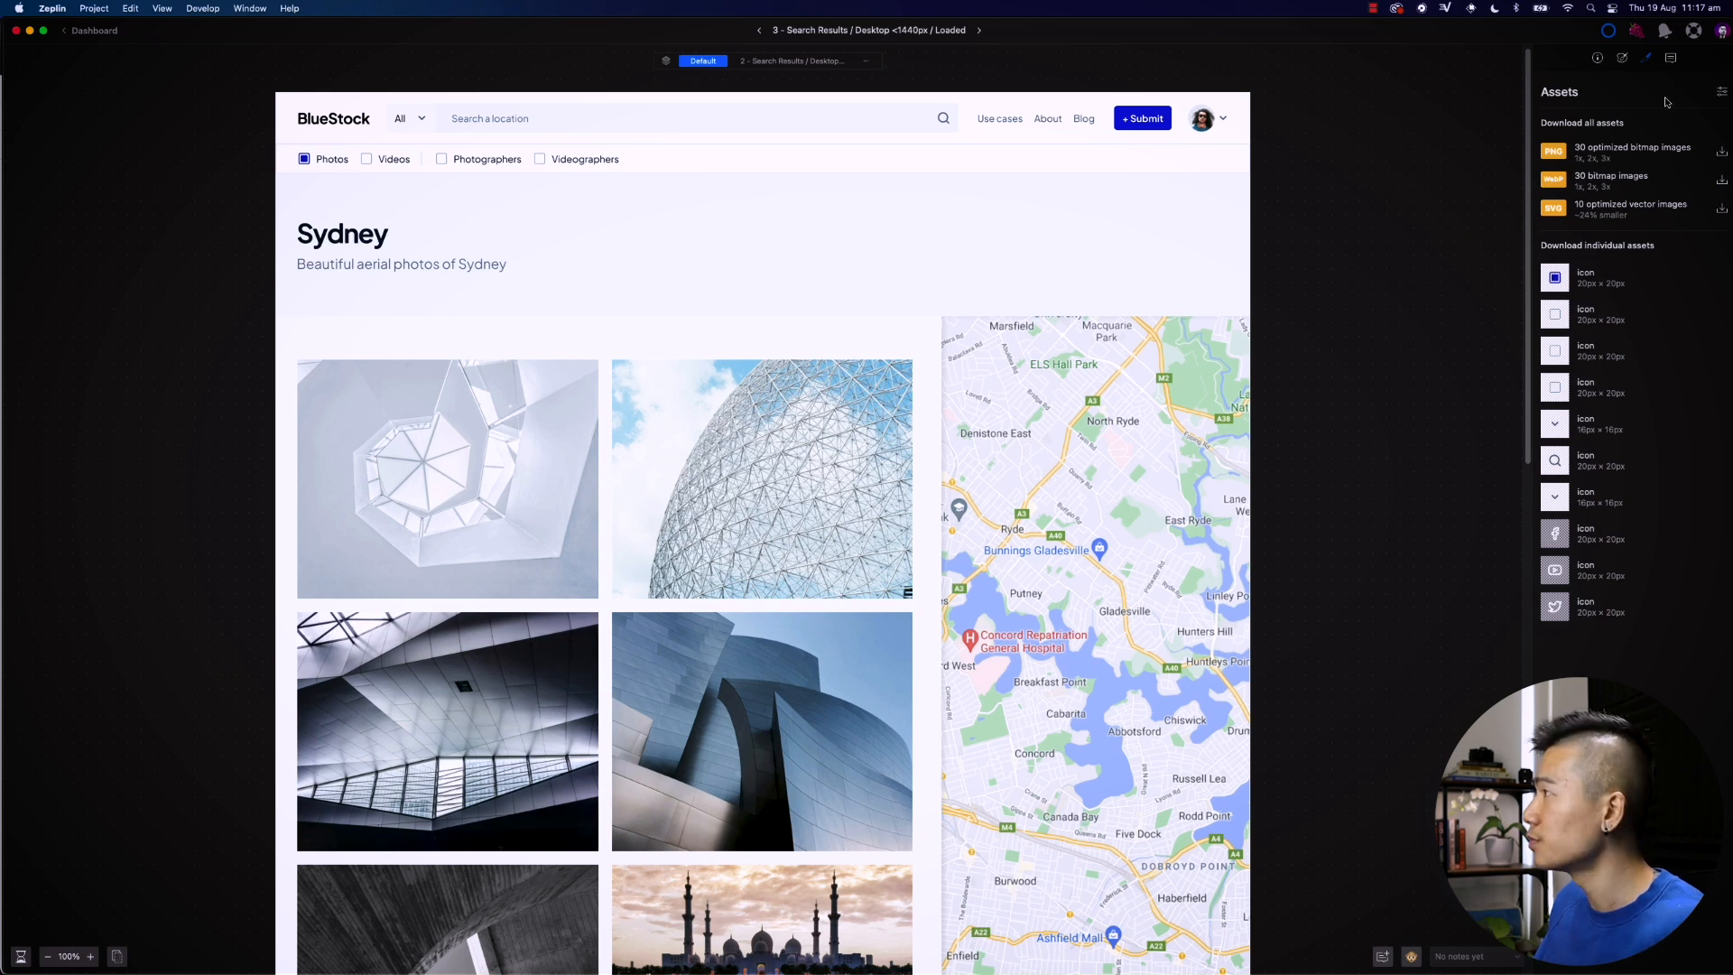
{"action": "left_click", "coordinate": [1671, 59]}
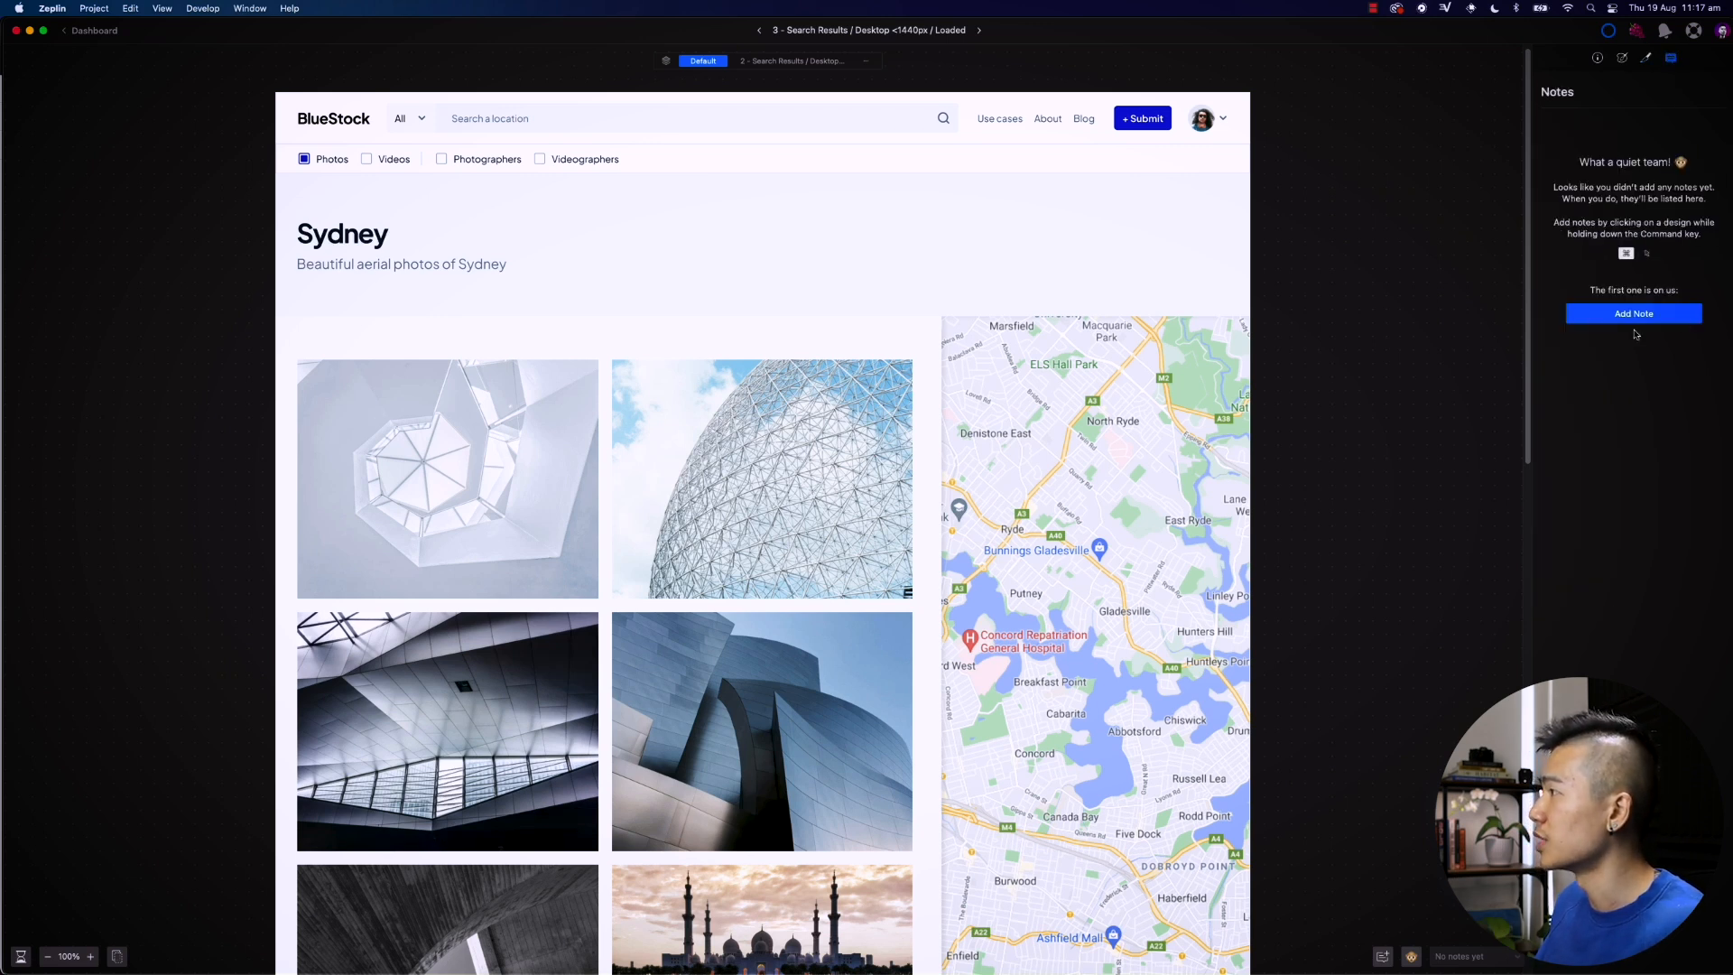